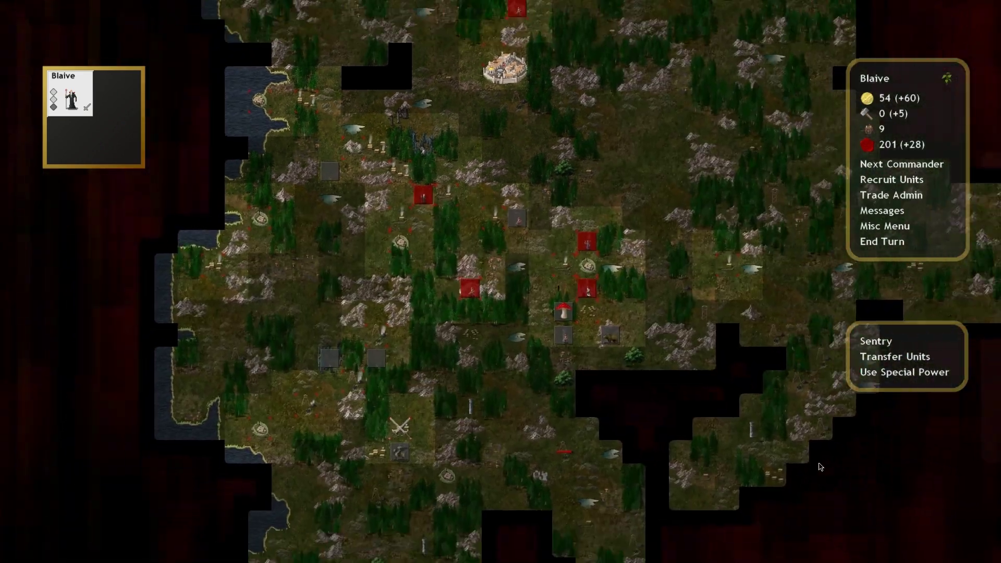
scroll(704, 352, up, 1)
scroll(626, 234, up, 1)
scroll(547, 157, up, 1)
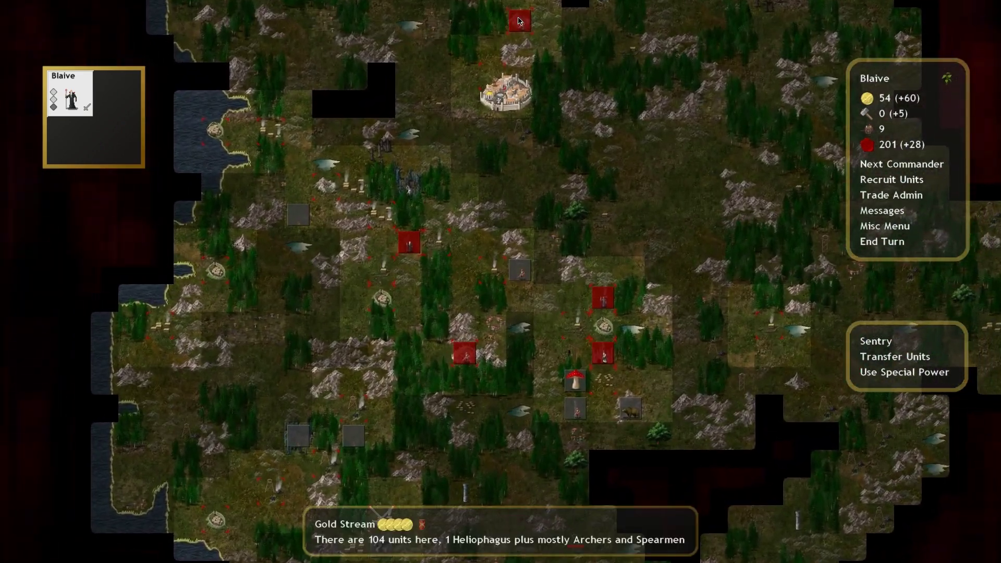
Step: Move Naberius's army to the tile next to the walled city at the island's top
click(519, 20)
scroll(518, 32, up, 1)
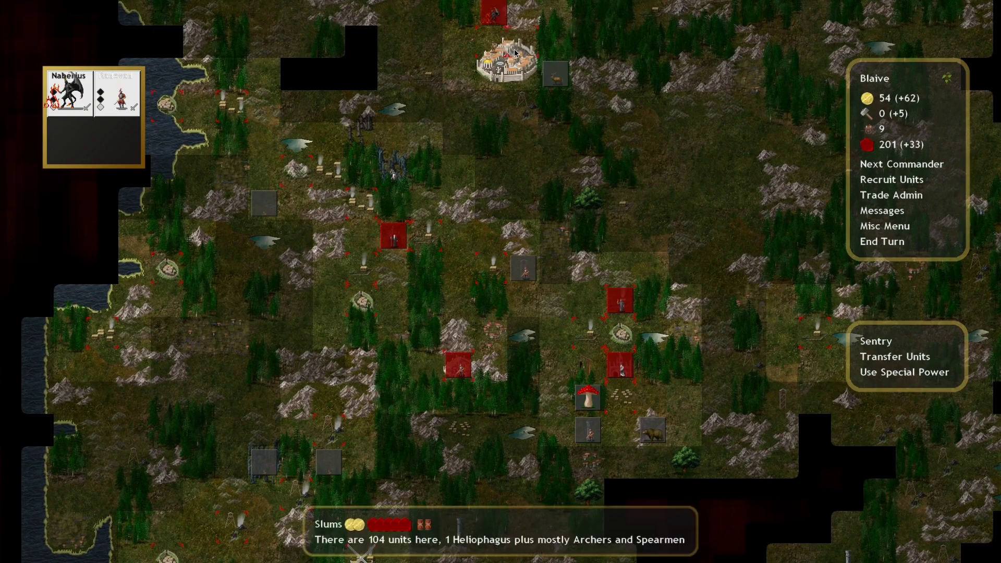
click(516, 54)
scroll(487, 4, down, 2)
scroll(508, 5, down, 2)
scroll(540, 5, down, 2)
scroll(545, 4, down, 1)
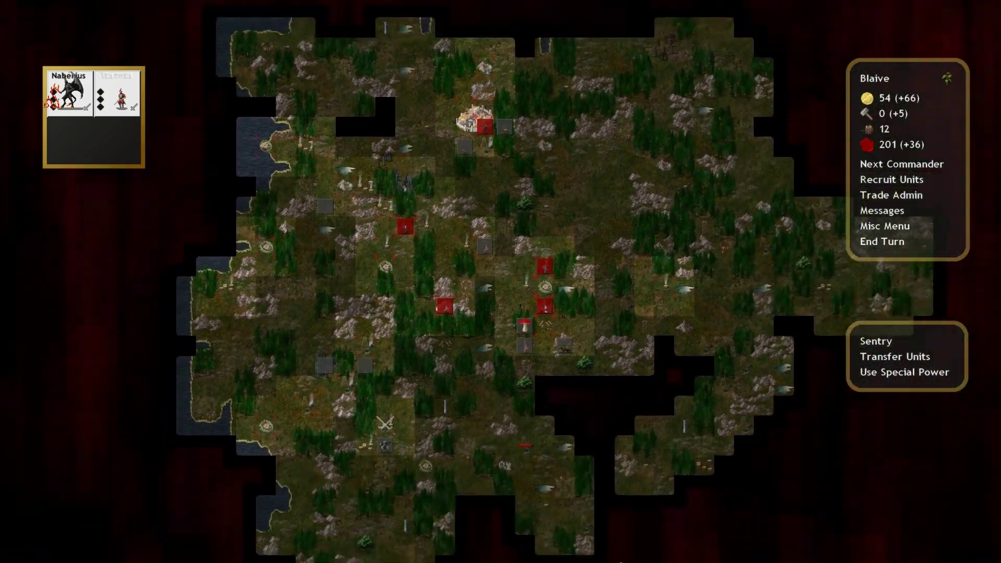
scroll(415, 319, up, 1)
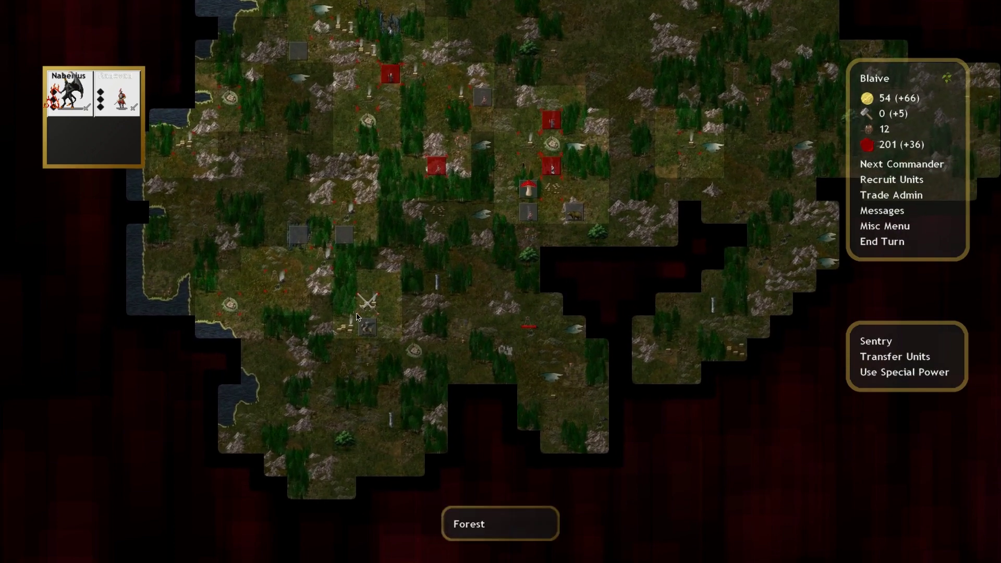
scroll(313, 157, up, 1)
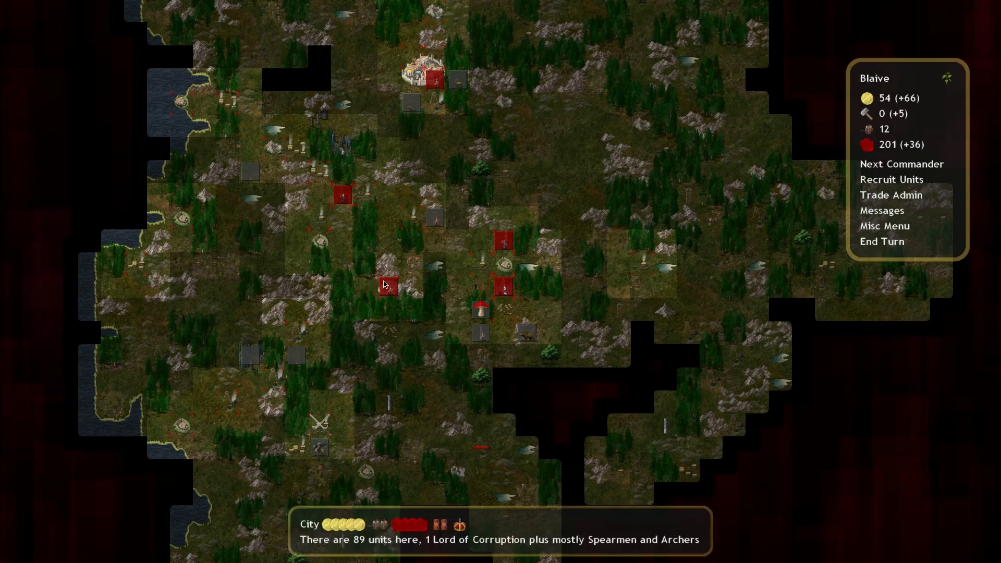
scroll(384, 290, up, 3)
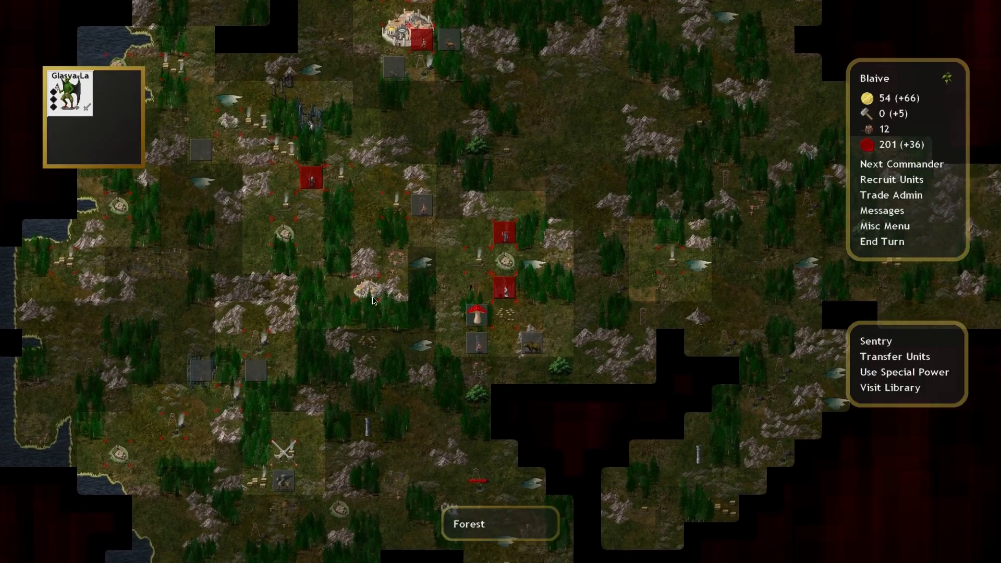
scroll(302, 281, up, 1)
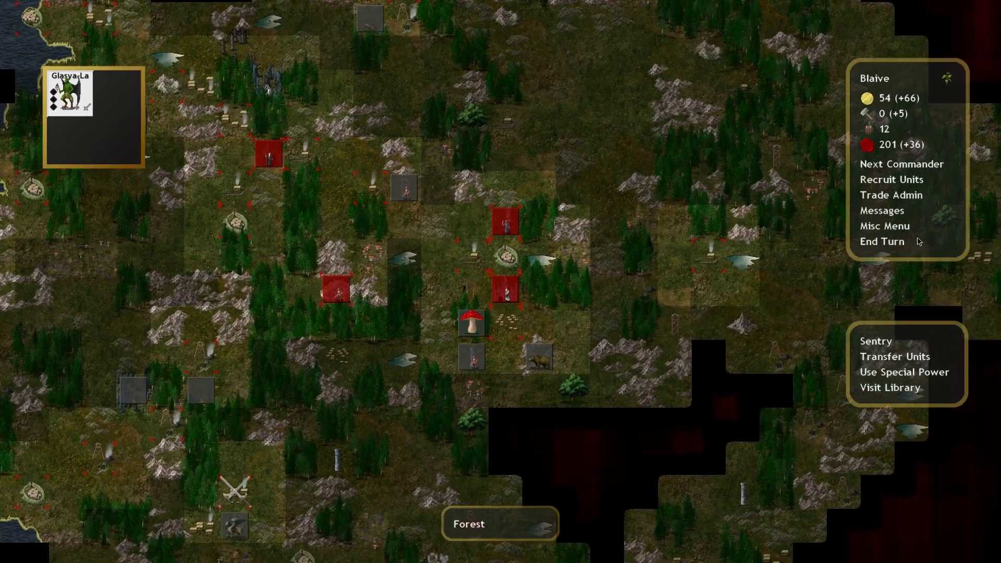
Step: End the month, confirm the attack, and move Glasya-La one tile south
click(885, 244)
click(509, 259)
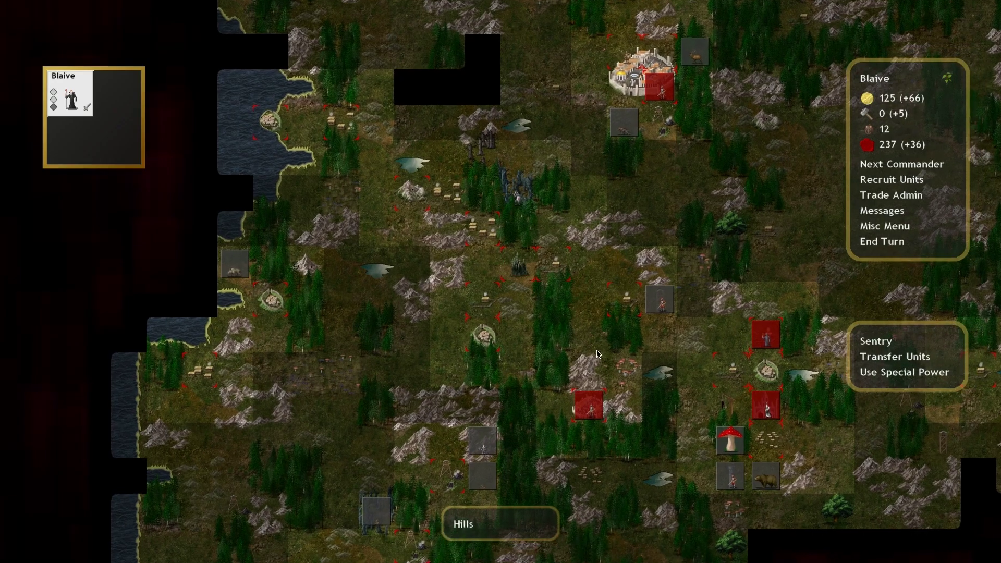
scroll(532, 329, down, 5)
key(n)
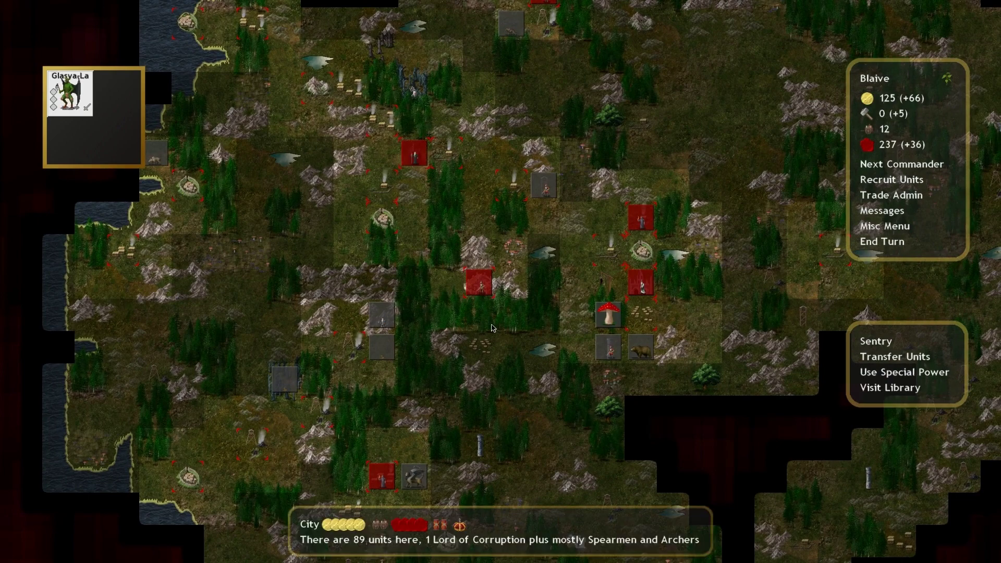
click(485, 347)
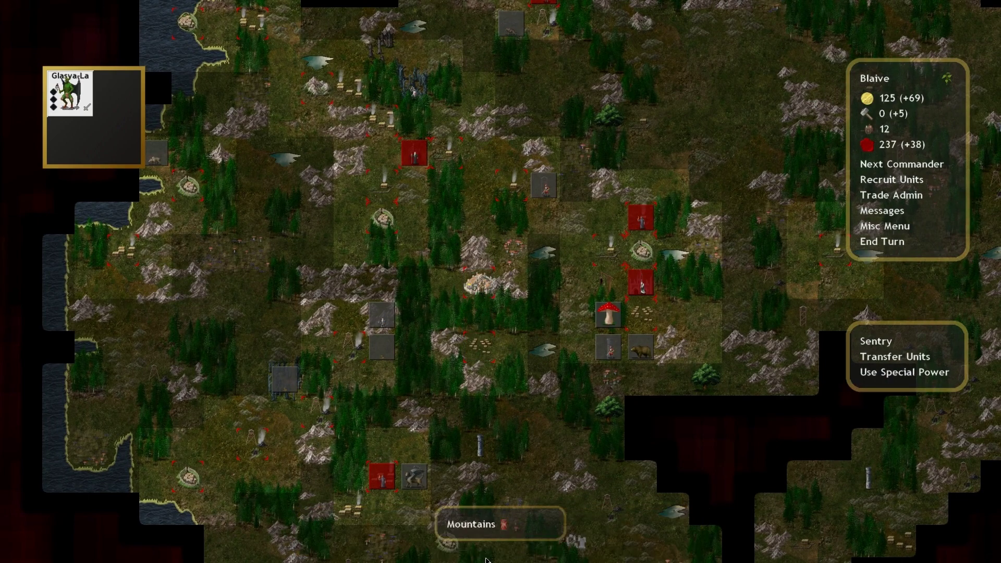
scroll(500, 336, down, 3)
Step: Move Chernuble's army south beside the blue enemy tile
key(n)
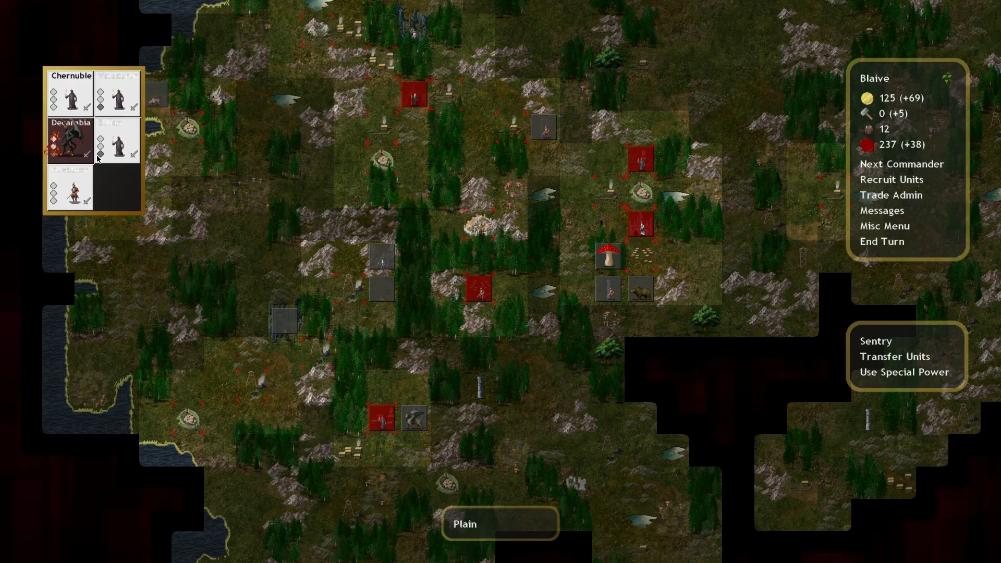
click(70, 140)
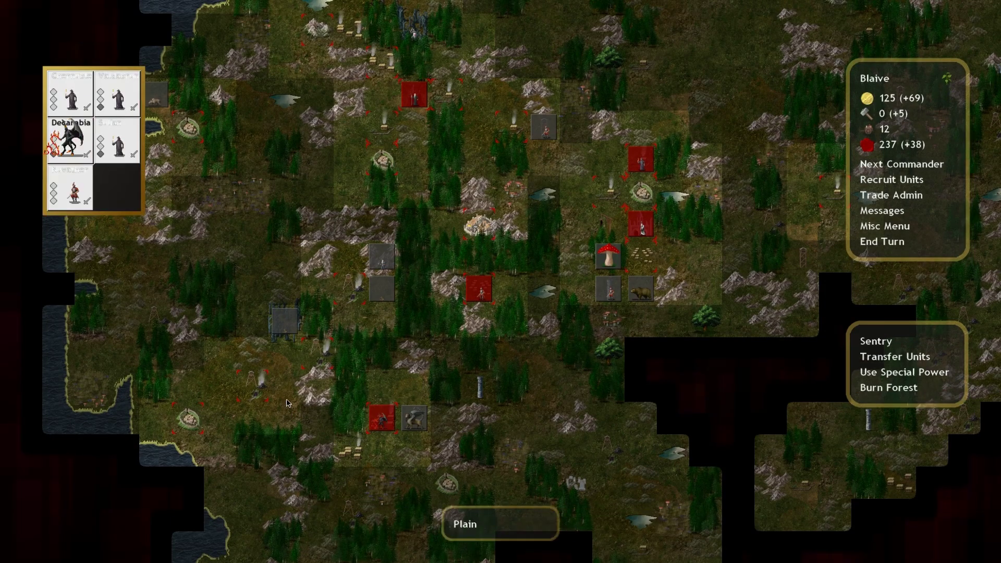
click(395, 463)
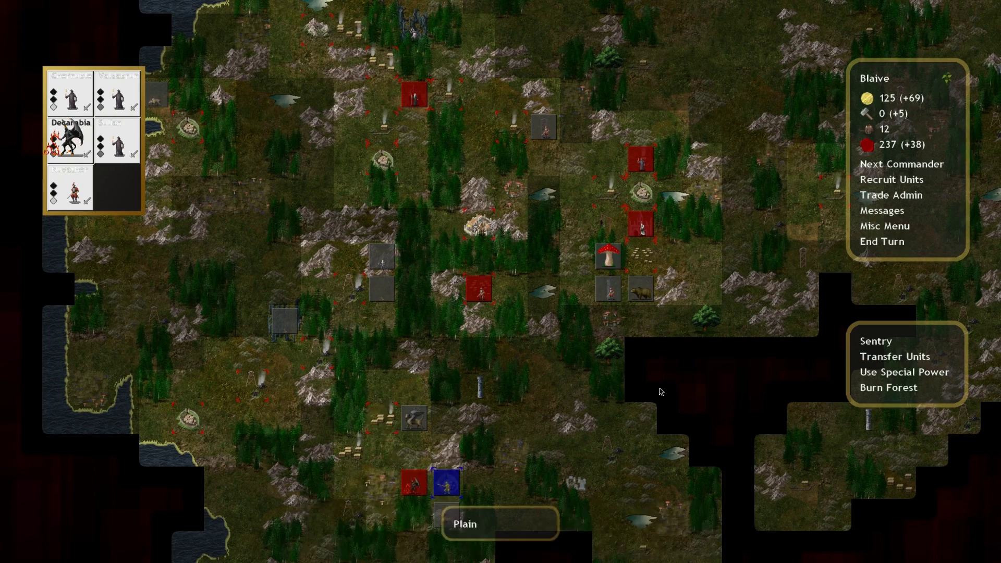
Step: Move Tvitno's group onto the Cathedral, then return to Blaive
key(n)
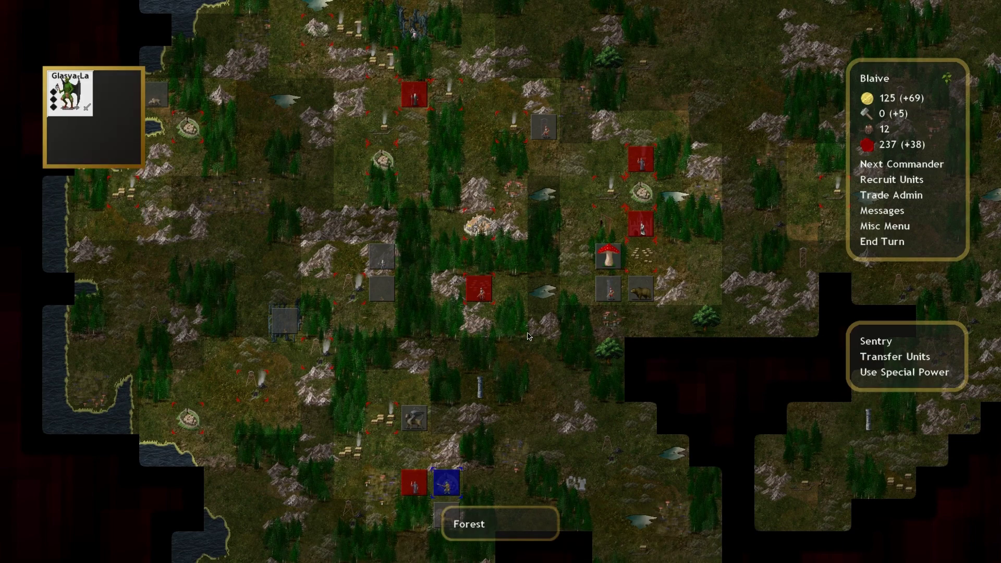
key(n)
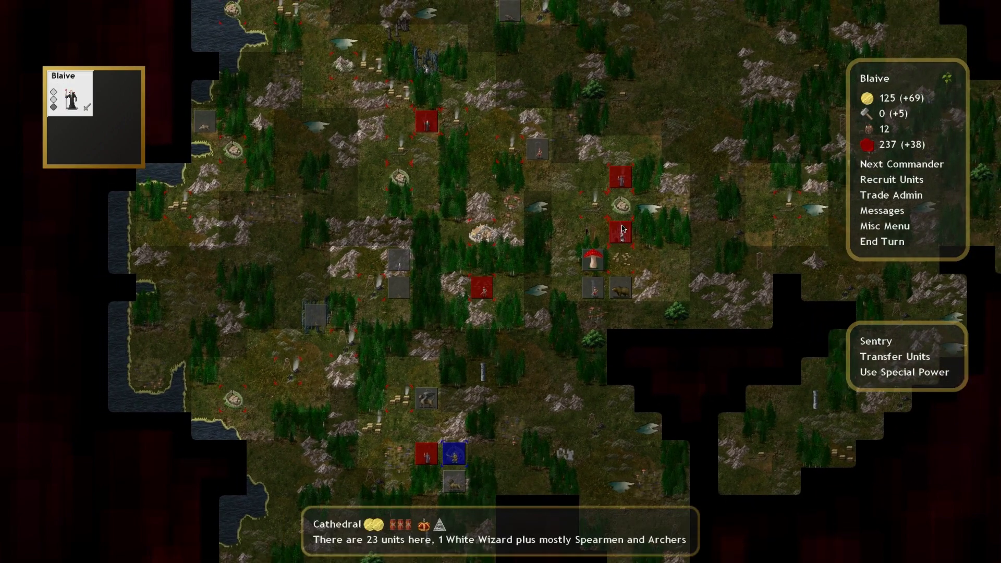
key(n)
key(n)
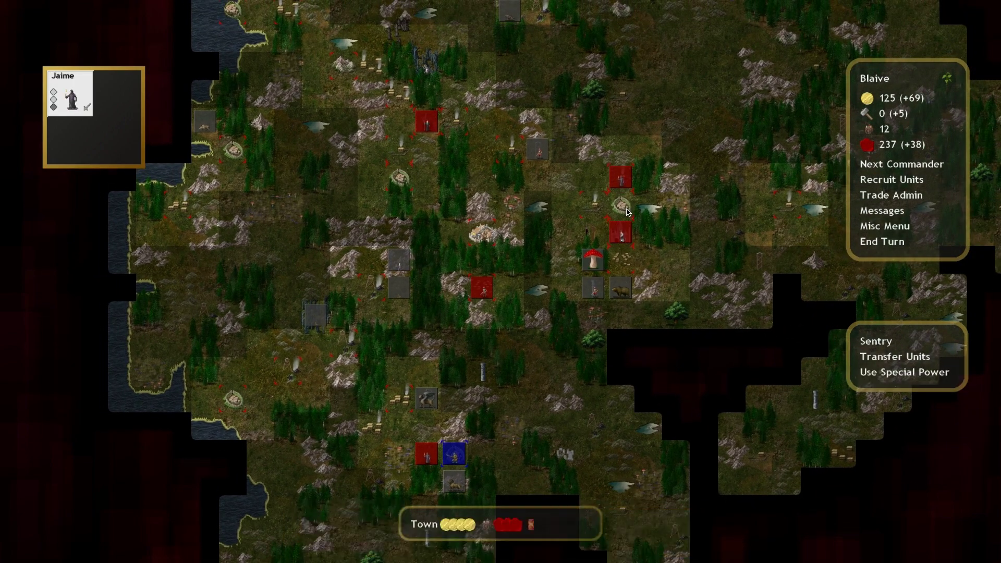
click(621, 205)
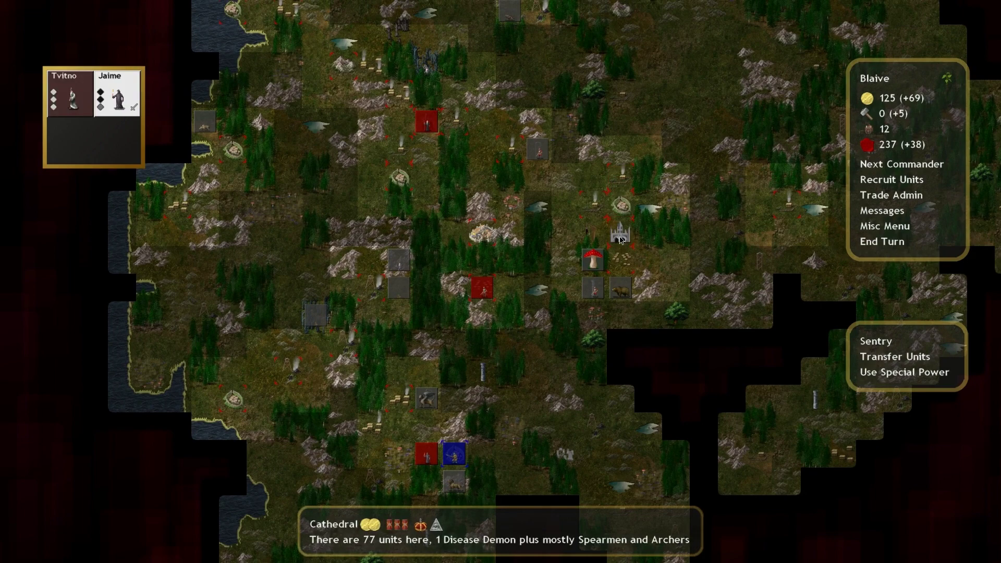
key(n)
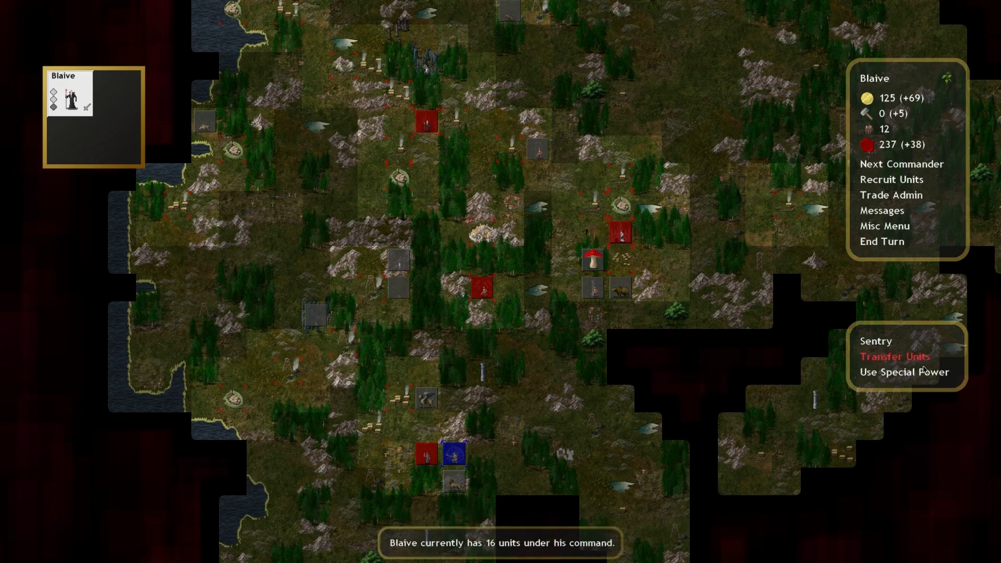
Step: Have Blaive perform the lesser demon ritual, producing an uncontrolled Demon Knight
click(923, 373)
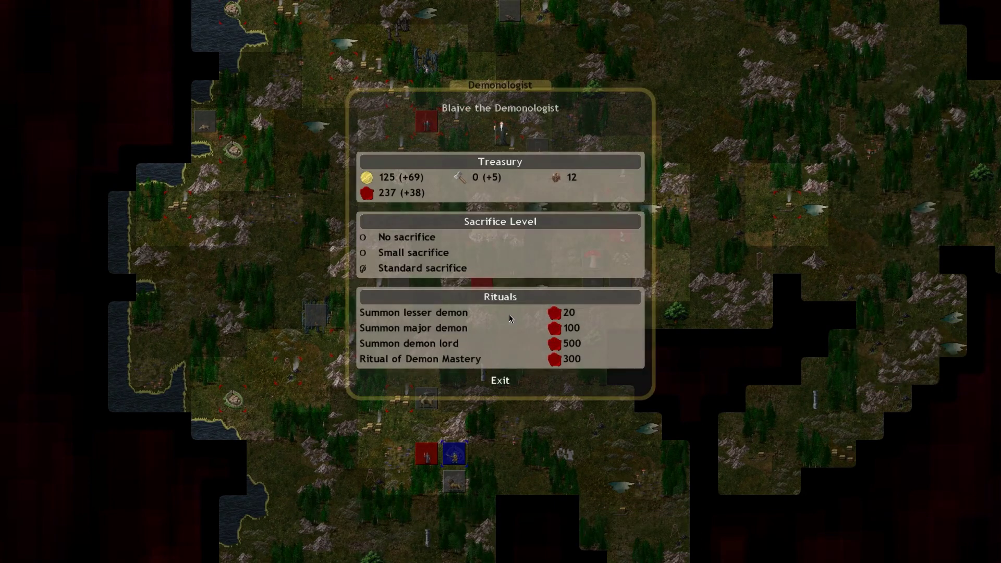
click(440, 322)
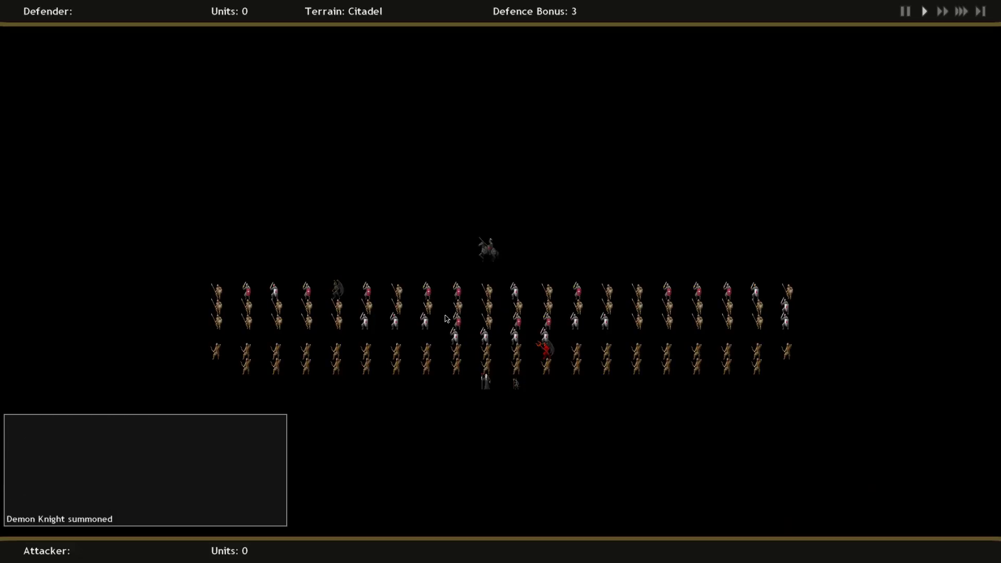
click(455, 335)
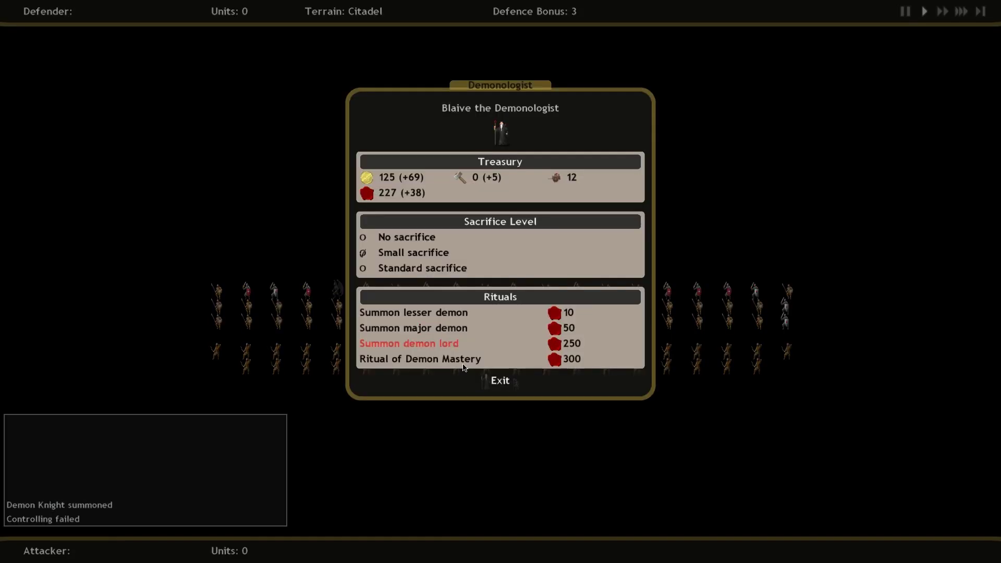
click(500, 381)
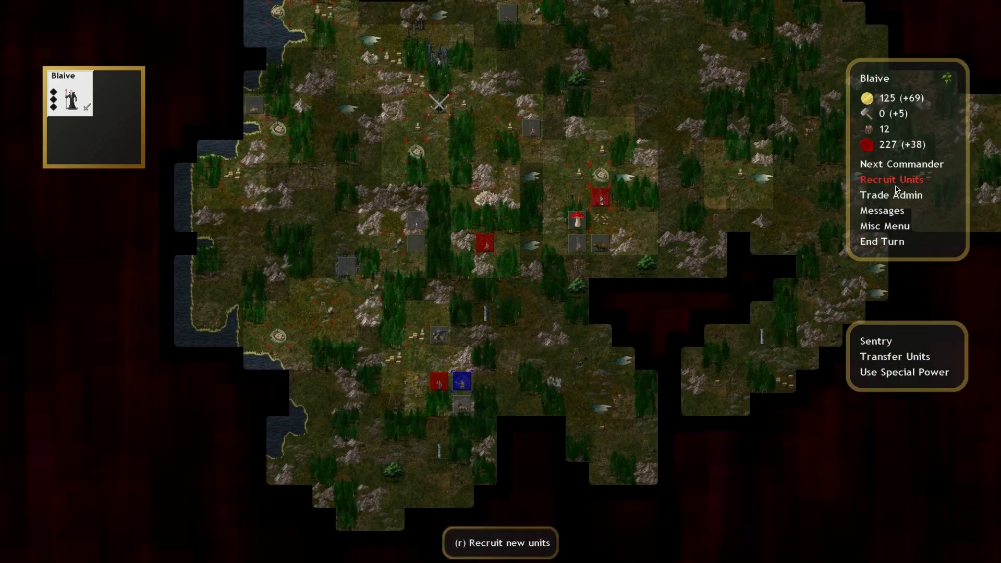
Step: Recruit five Spearmen at the Cathedral after an iron-requiring unit is refused
click(891, 178)
click(358, 133)
click(388, 133)
click(419, 134)
click(409, 304)
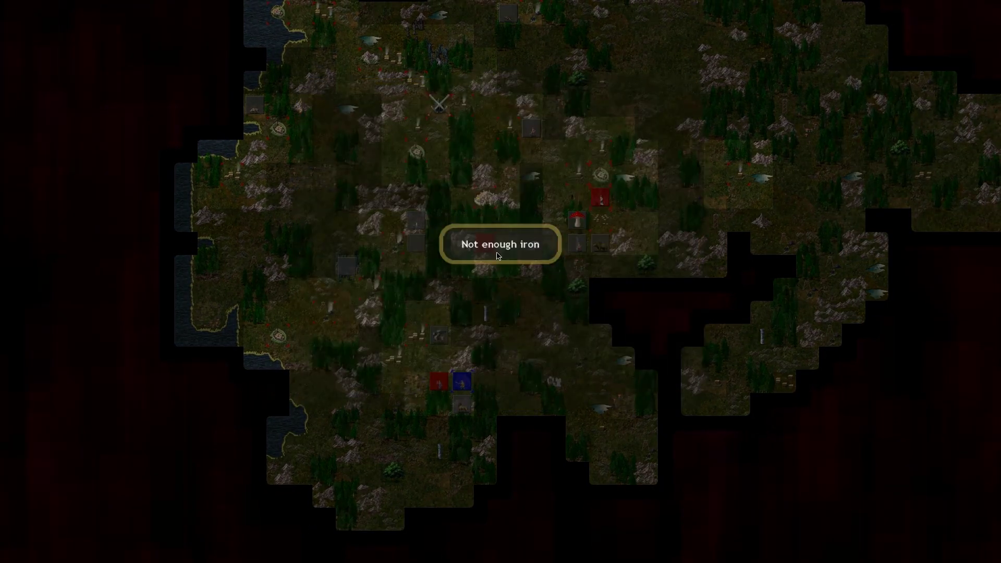
click(481, 288)
click(397, 275)
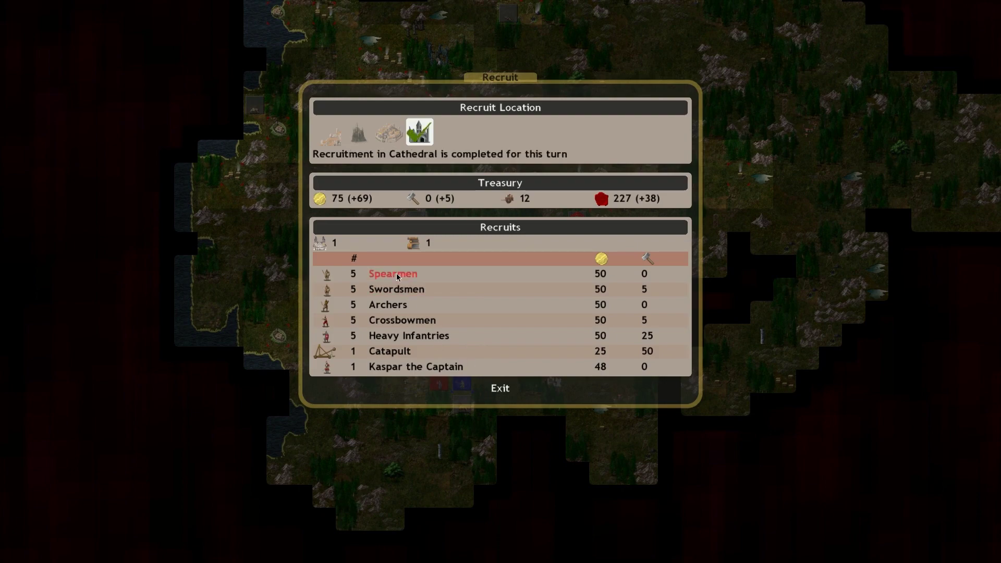
click(500, 389)
scroll(547, 337, down, 3)
scroll(548, 336, down, 3)
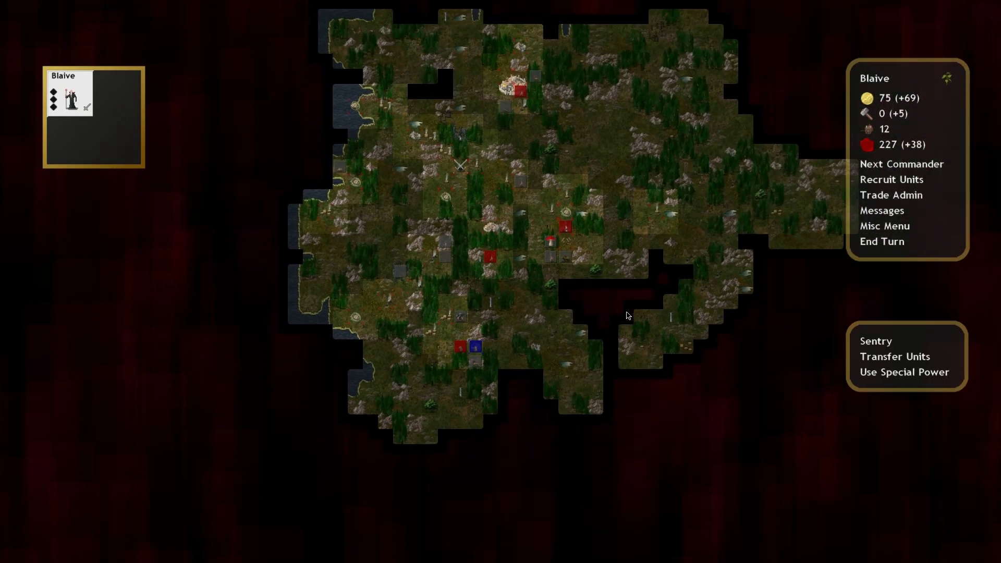
Step: End the month, confirm the attack, and select Chernuble's army
click(882, 242)
click(506, 259)
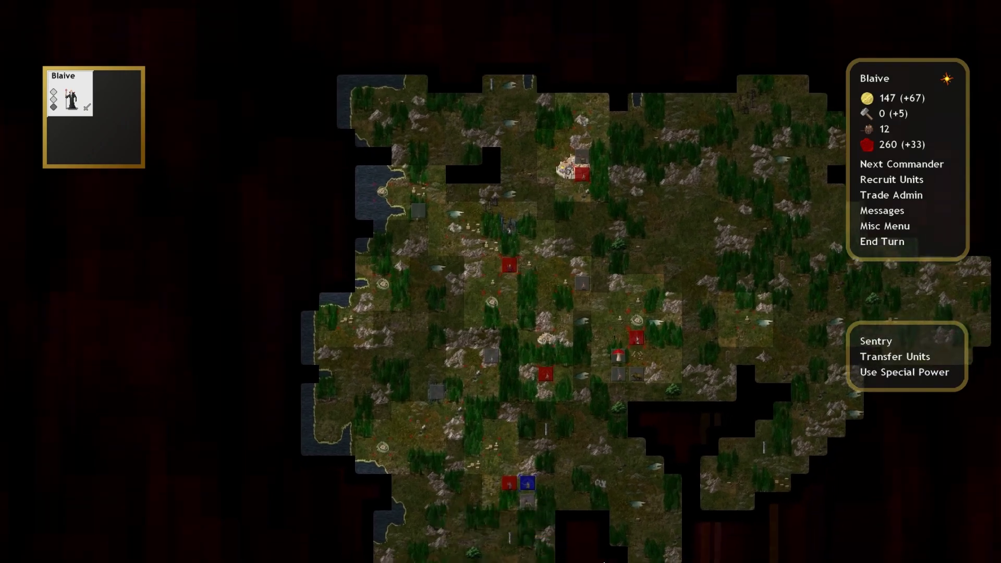
scroll(563, 433, up, 3)
click(538, 273)
scroll(539, 274, up, 2)
scroll(547, 235, up, 2)
scroll(556, 196, up, 2)
scroll(559, 147, up, 1)
scroll(559, 148, down, 2)
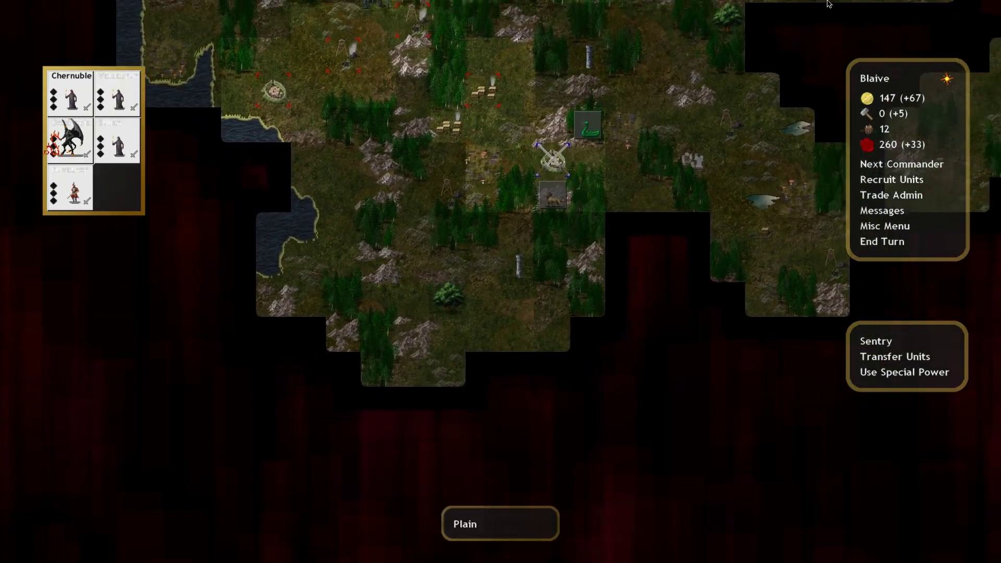
scroll(587, 141, down, 3)
scroll(618, 132, down, 2)
scroll(618, 132, up, 1)
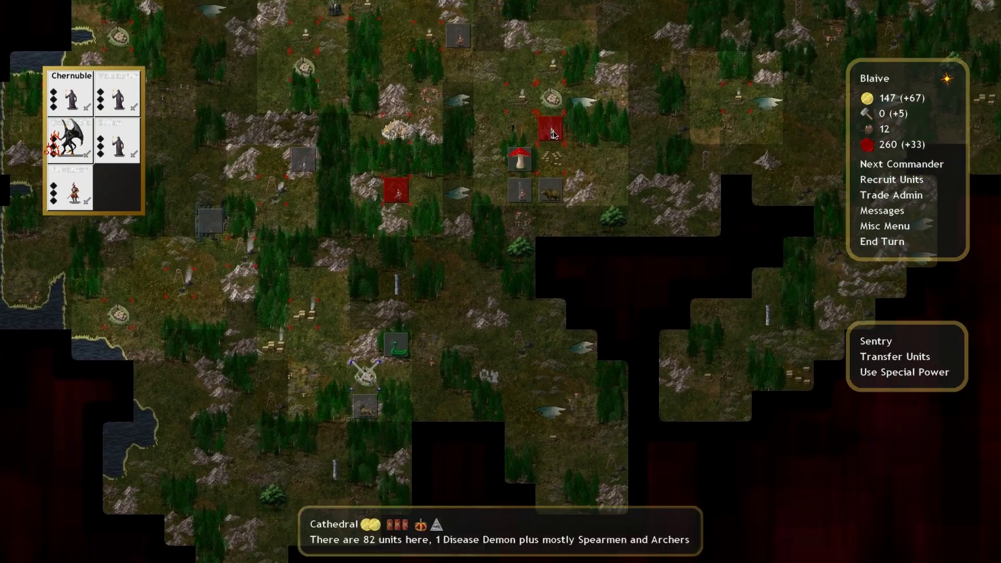
Step: Have Jaime the Cultist at the Cathedral perform a demon summoning ritual
click(548, 142)
click(905, 371)
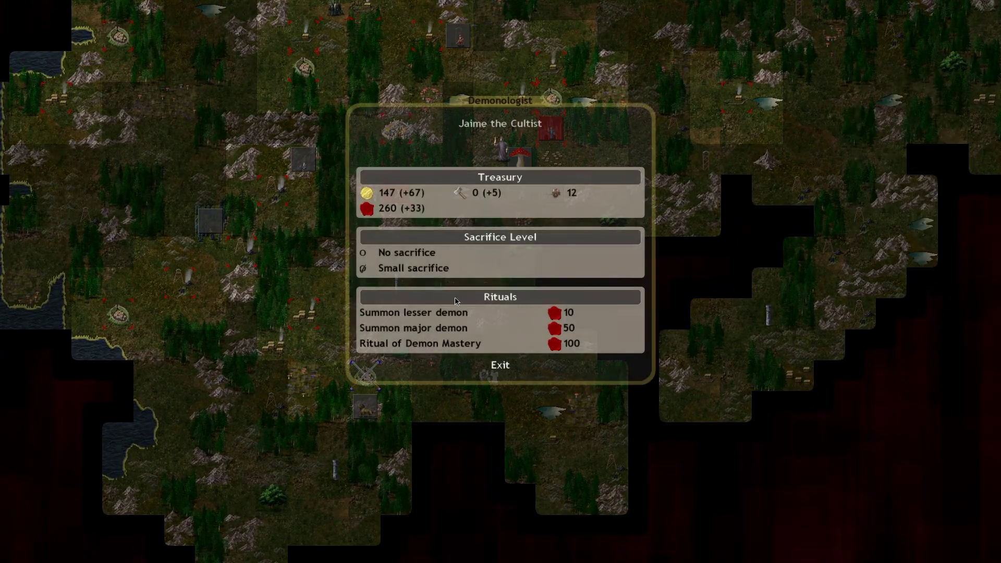
click(426, 314)
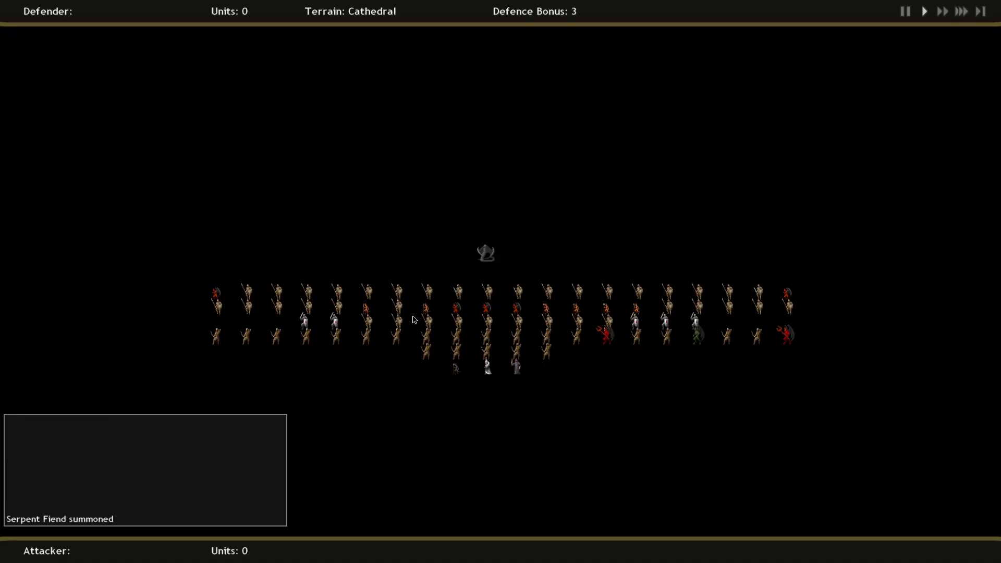
click(441, 346)
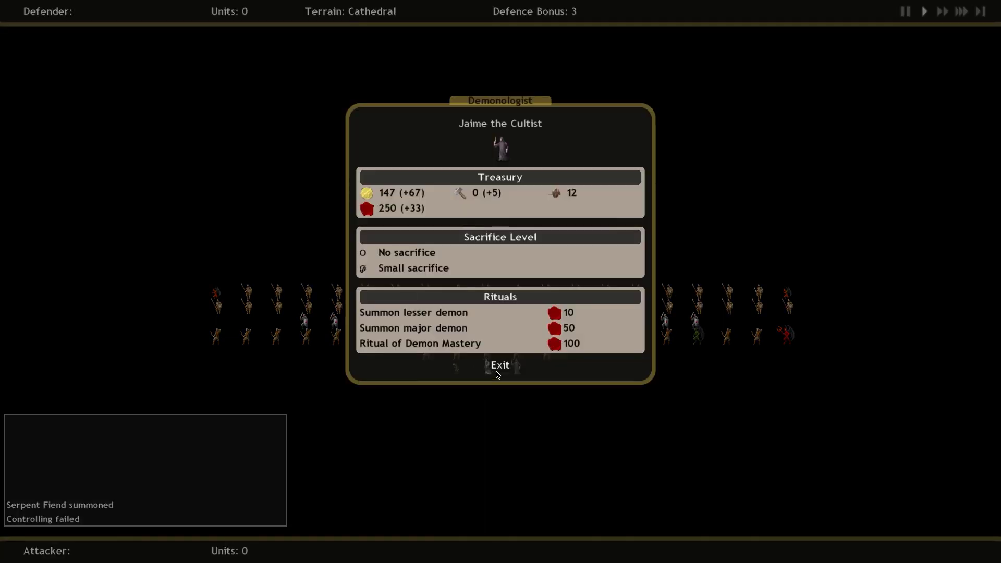
click(501, 369)
scroll(501, 282, up, 2)
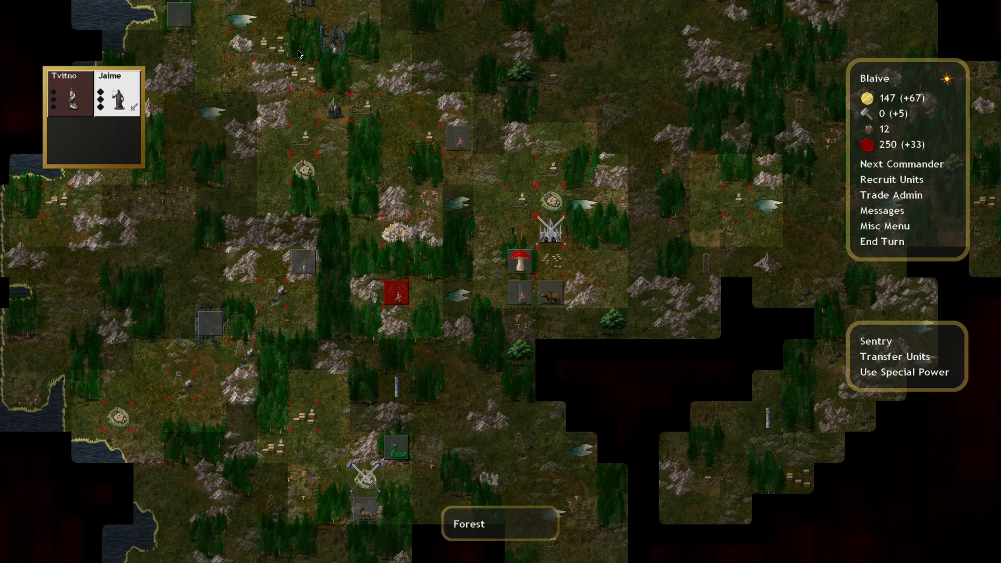
Step: Select Blaive and review his Demonologist unit details
click(335, 105)
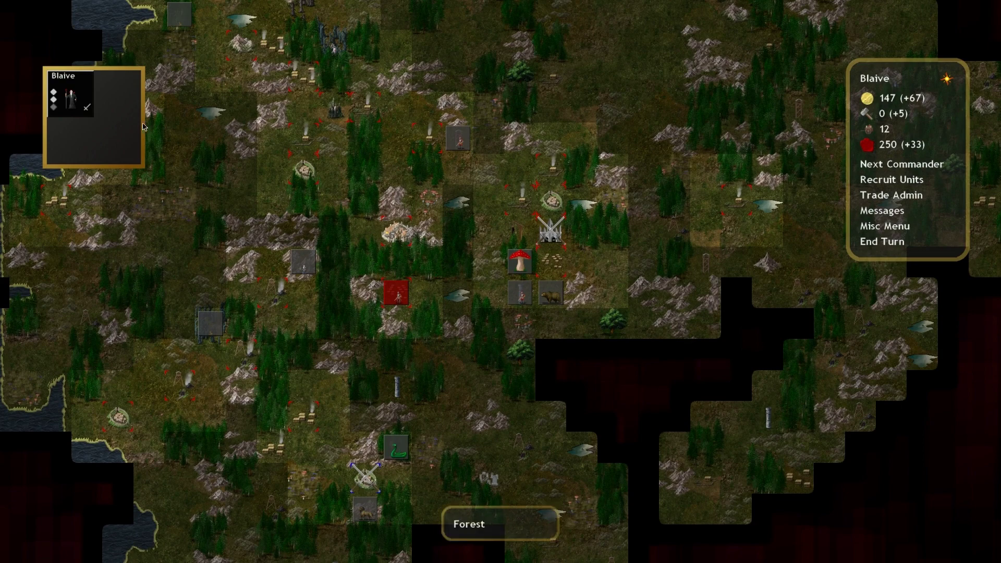
right_click(70, 101)
click(499, 372)
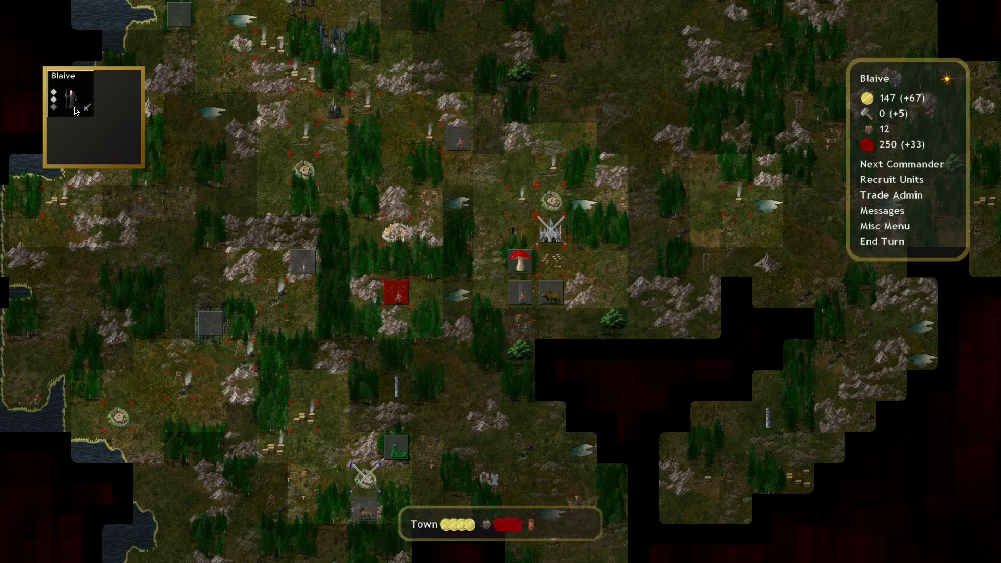
click(71, 101)
Step: Summon a lesser demon with Blaive using a small sacrifice, bringing in Foras
click(933, 374)
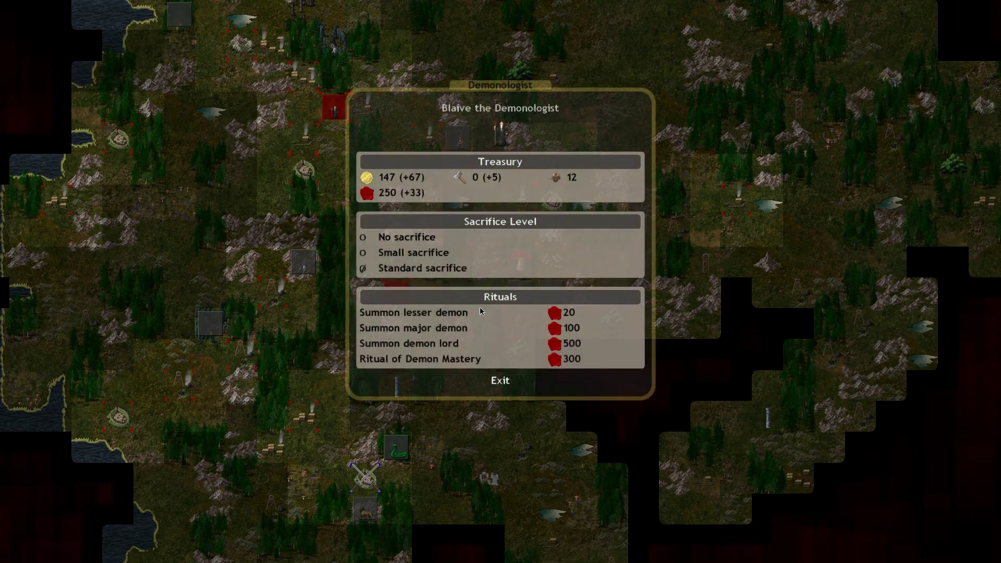
click(372, 255)
click(415, 315)
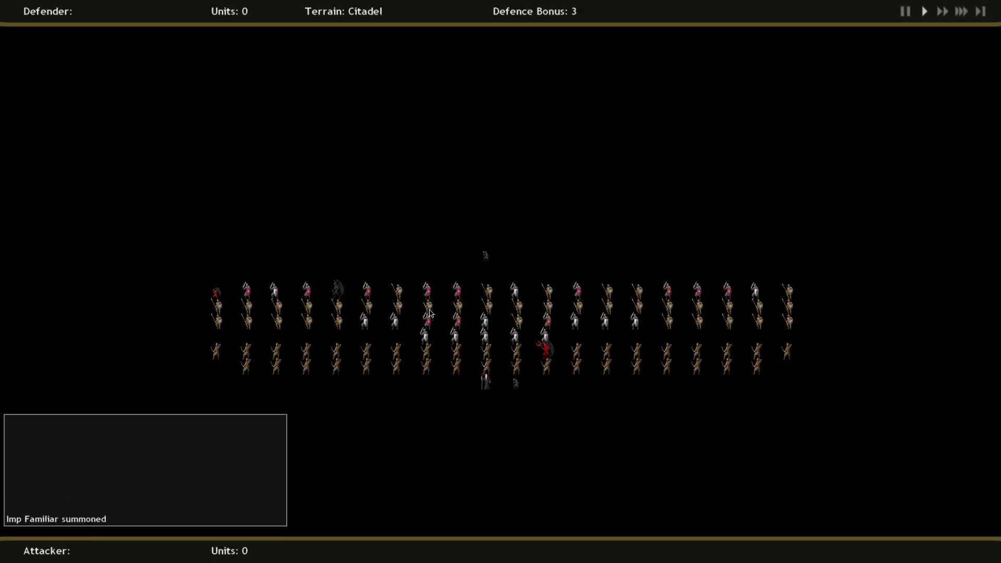
click(500, 370)
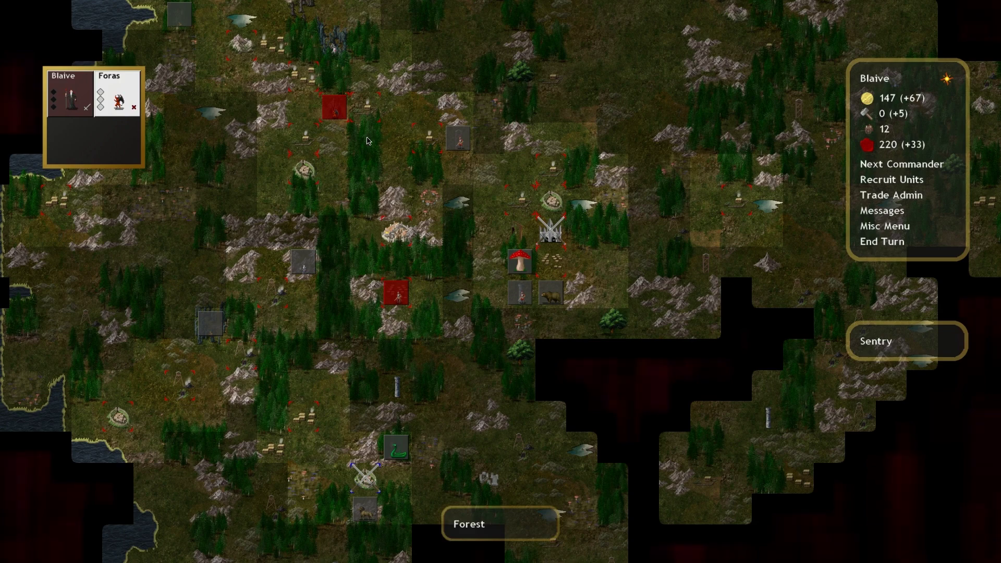
Step: Switch to Foras and pan the world map southward
key(n)
drag(492, 192, 949, 428)
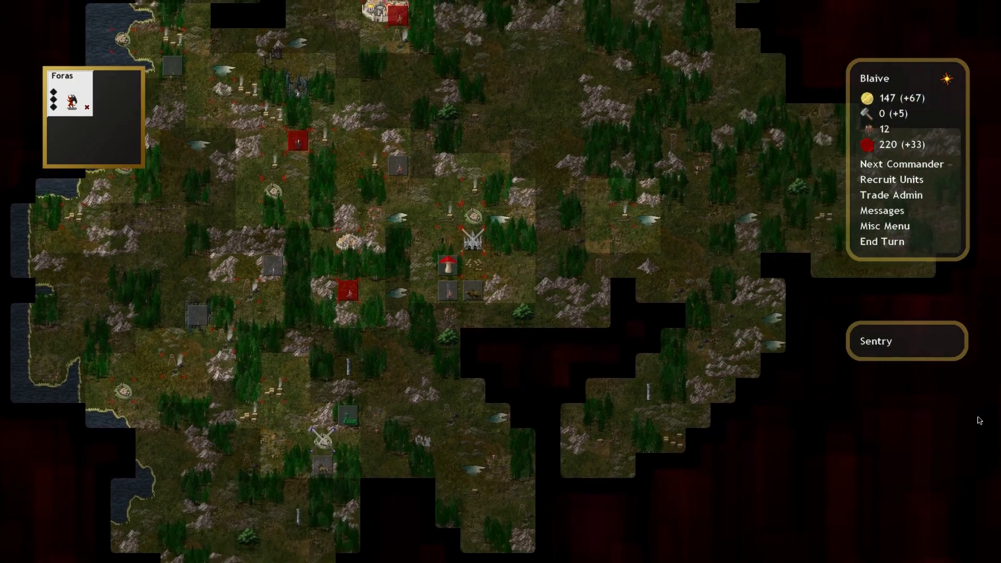
scroll(949, 428, down, 2)
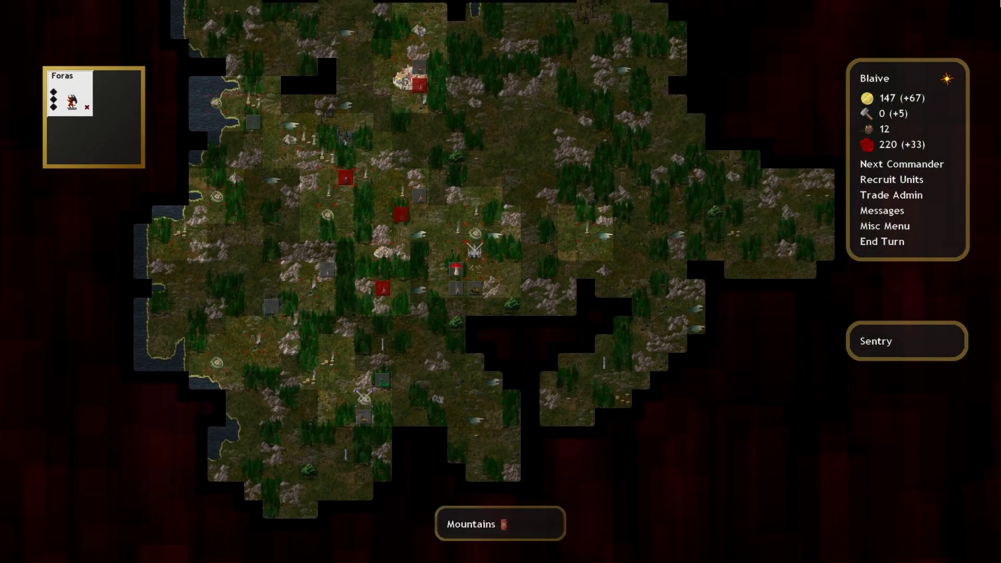
key(Up)
key(Right)
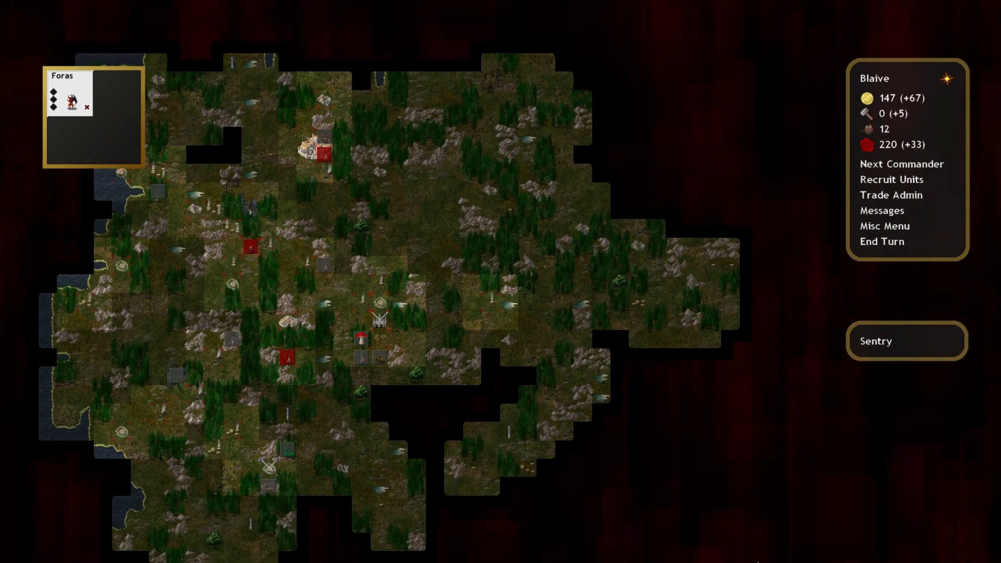
key(Down)
key(Down)
key(Down)
key(Down)
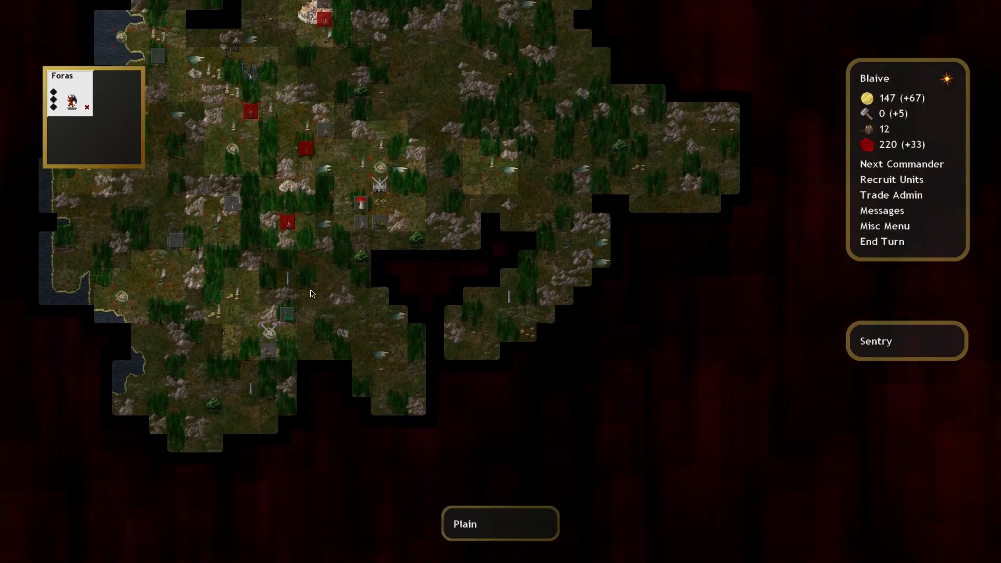
key(Down)
key(Down)
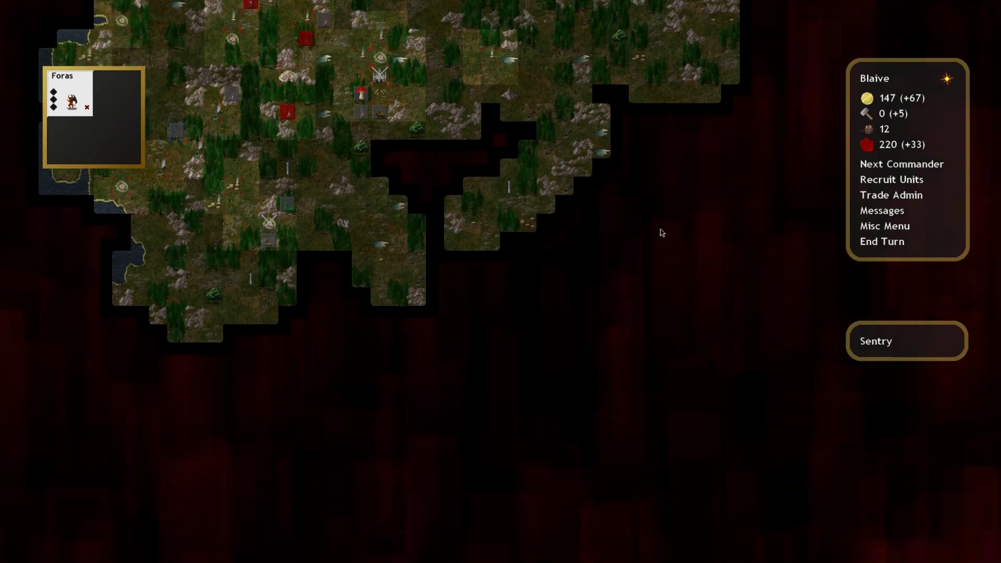
Step: End the turn, skipping the Mixcoatl battle to reach the Cathedral attack
click(884, 245)
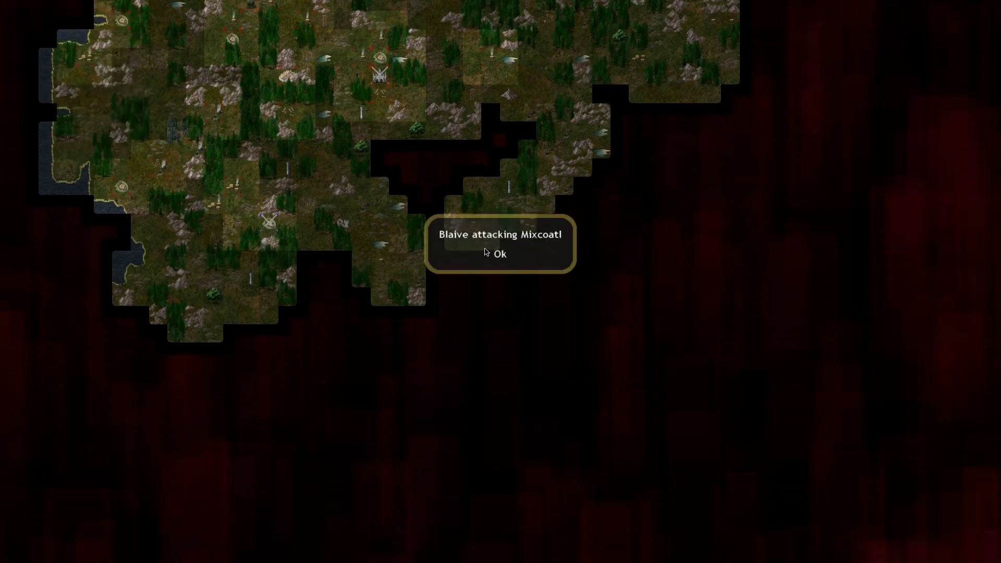
click(501, 255)
click(980, 12)
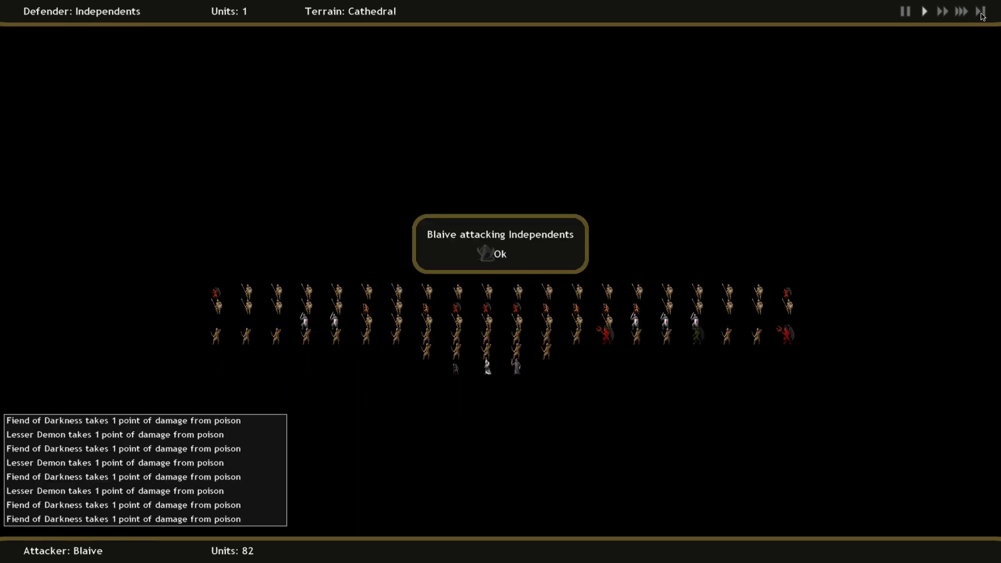
click(503, 255)
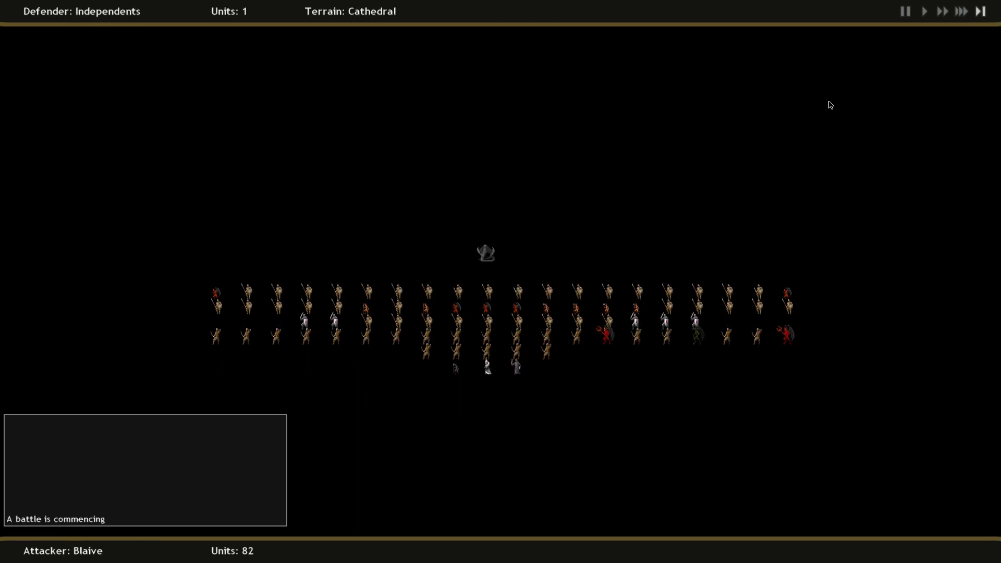
Step: Leave the battle, start the new turn, and inspect the five-commander stack
key(Escape)
click(501, 256)
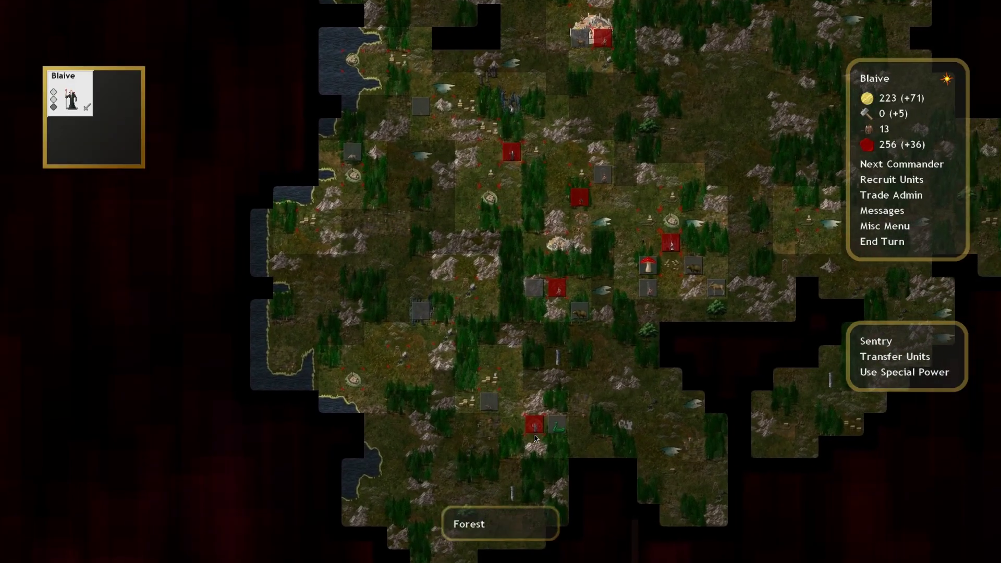
click(534, 426)
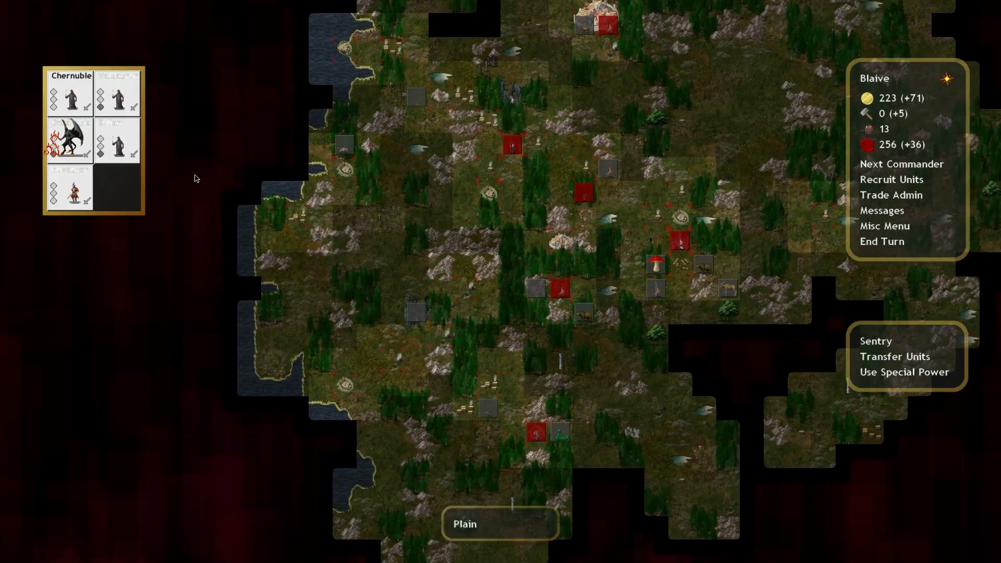
right_click(123, 156)
key(Escape)
Step: Narrow the stack selection down to the cultist Valdabrun
click(71, 187)
click(71, 141)
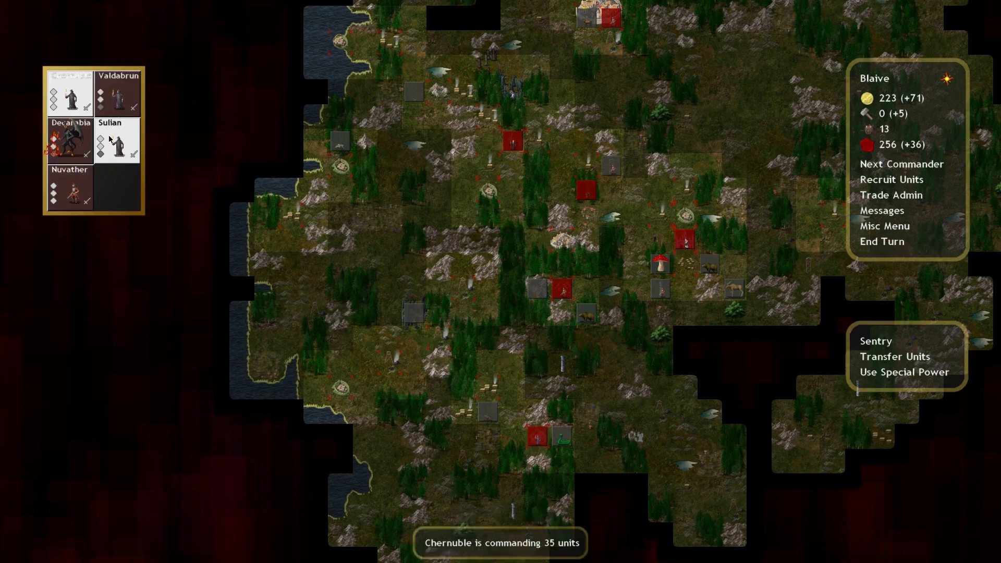
click(117, 94)
click(70, 94)
click(118, 141)
click(117, 94)
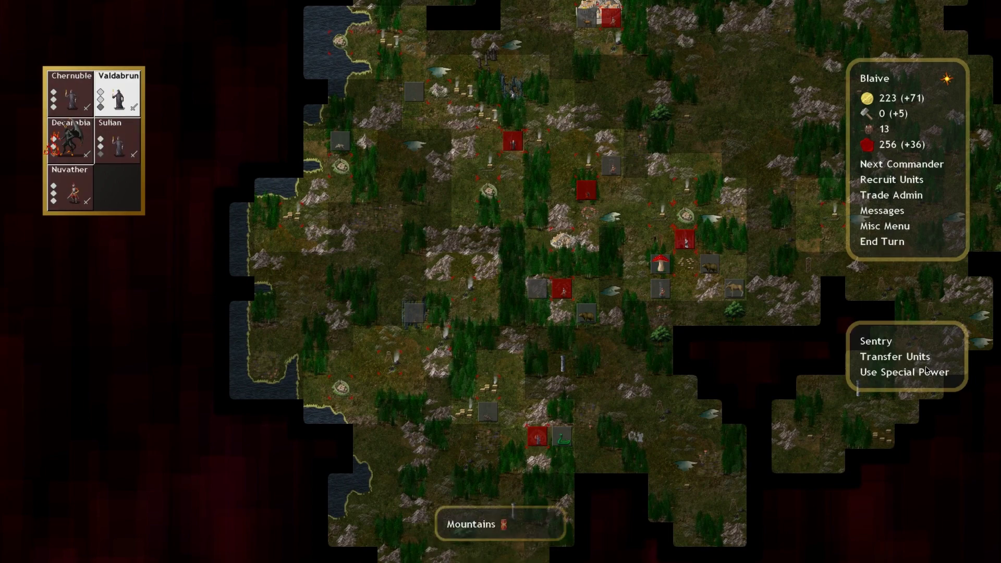
Step: Have Valdabrun summon a lesser demon, dropping blood to 236
click(905, 372)
click(414, 312)
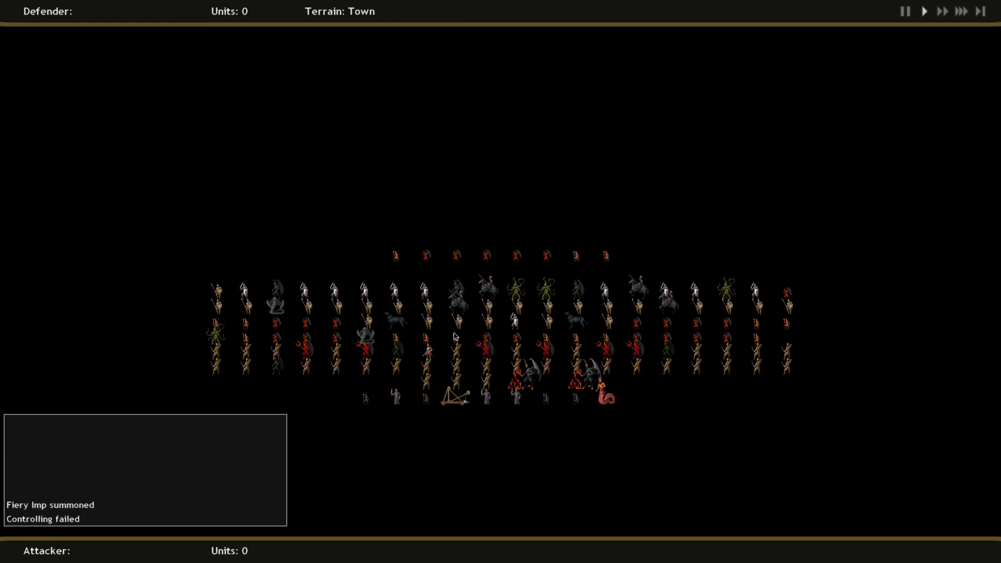
click(501, 366)
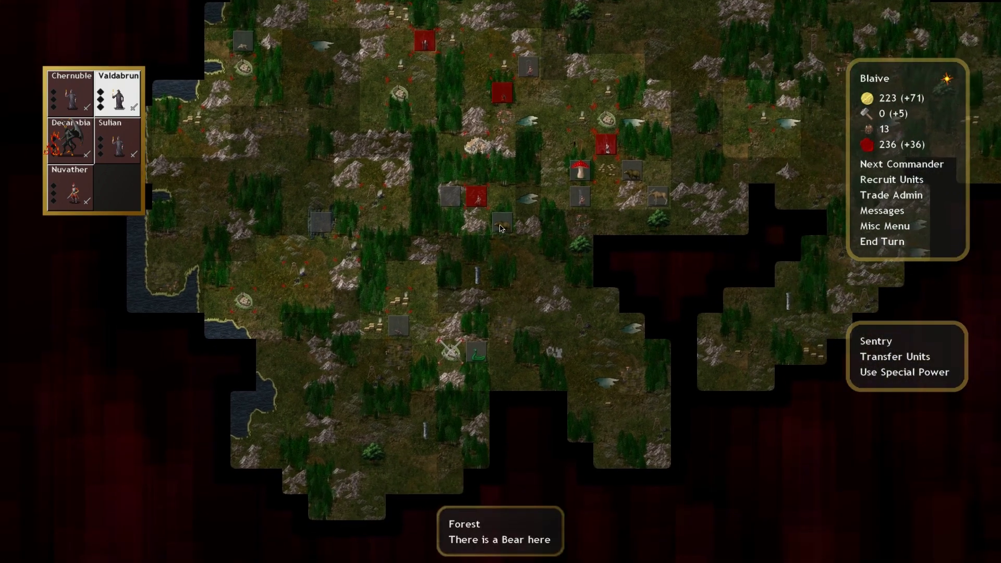
Step: Move Foras to a nearby tile
click(501, 228)
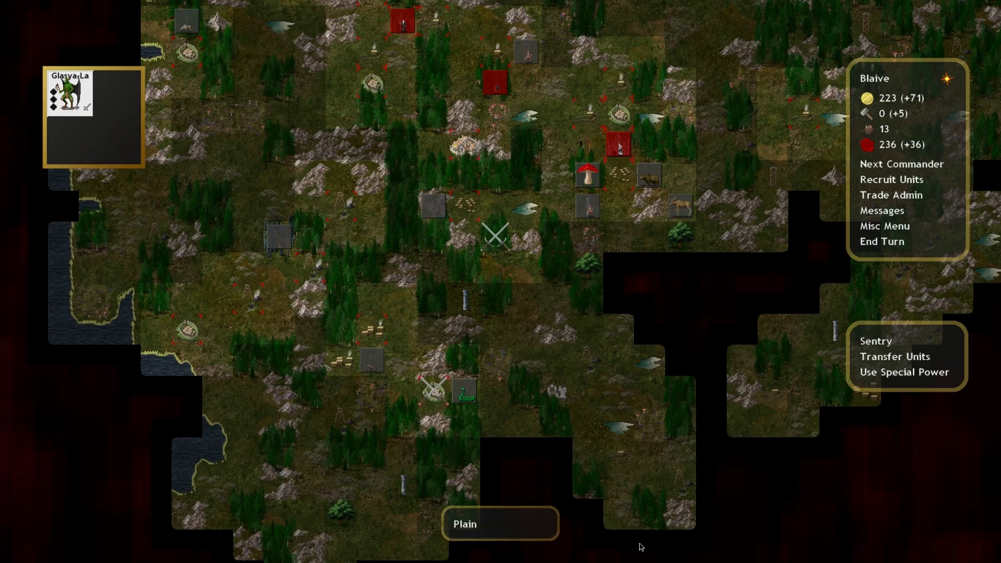
scroll(641, 540, down, 2)
scroll(512, 234, up, 2)
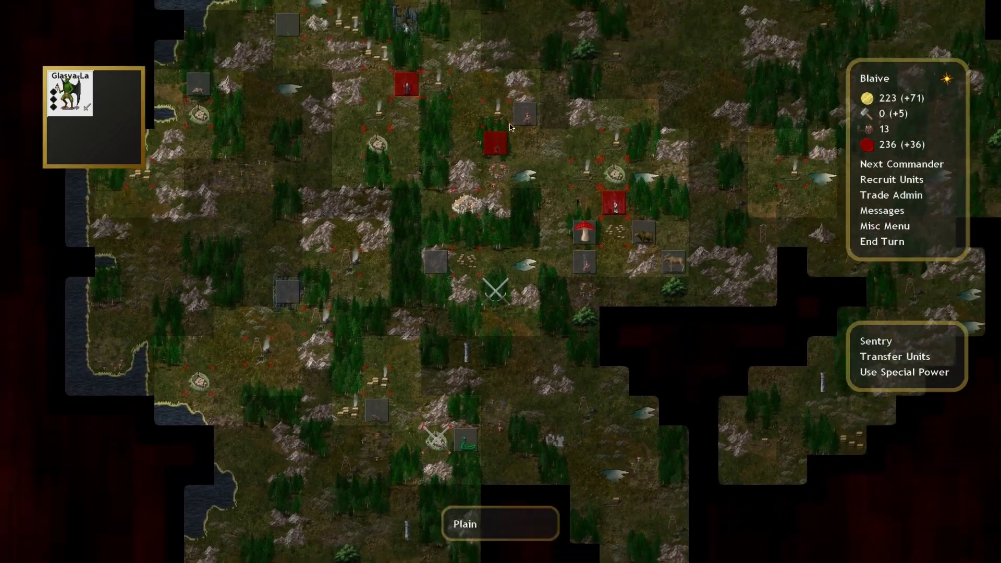
key(n)
click(504, 179)
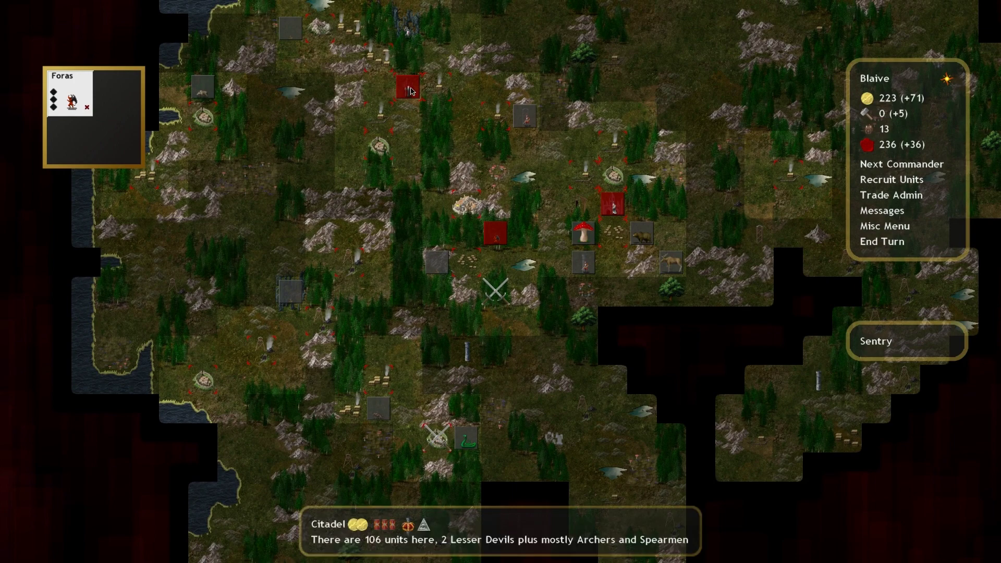
Step: Have Blaive summon a lesser demon with a small sacrifice
click(468, 206)
key(u)
click(413, 254)
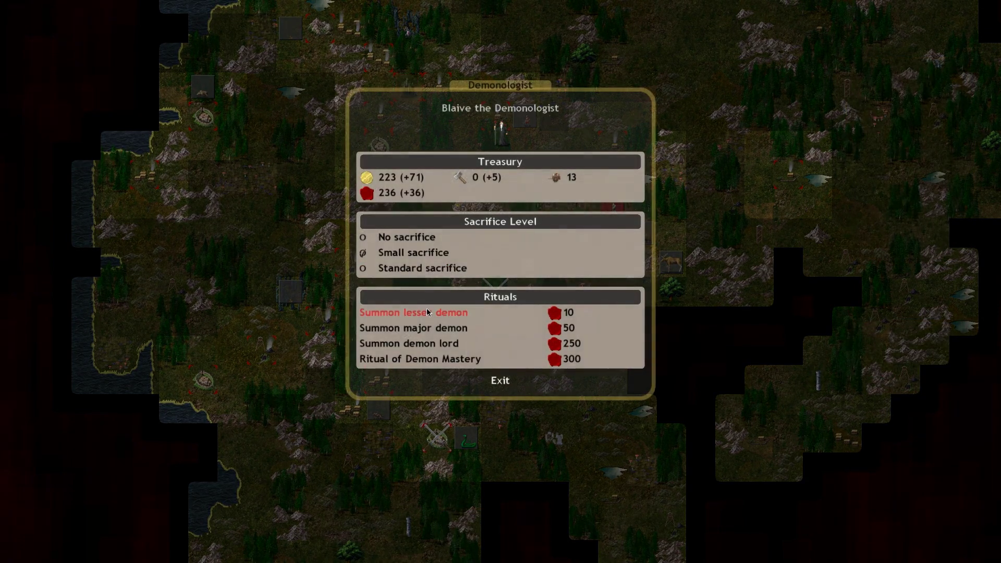
click(431, 315)
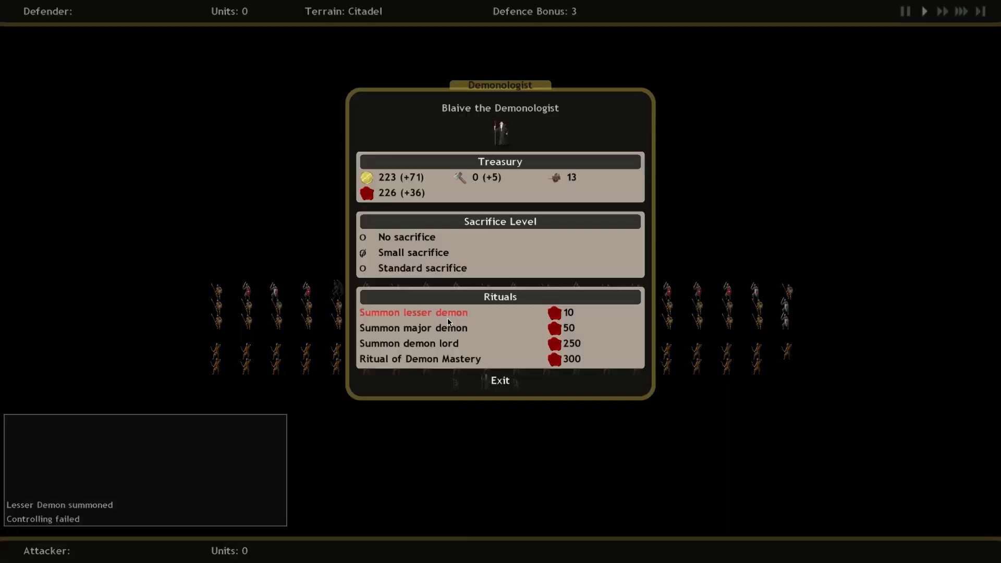
click(508, 383)
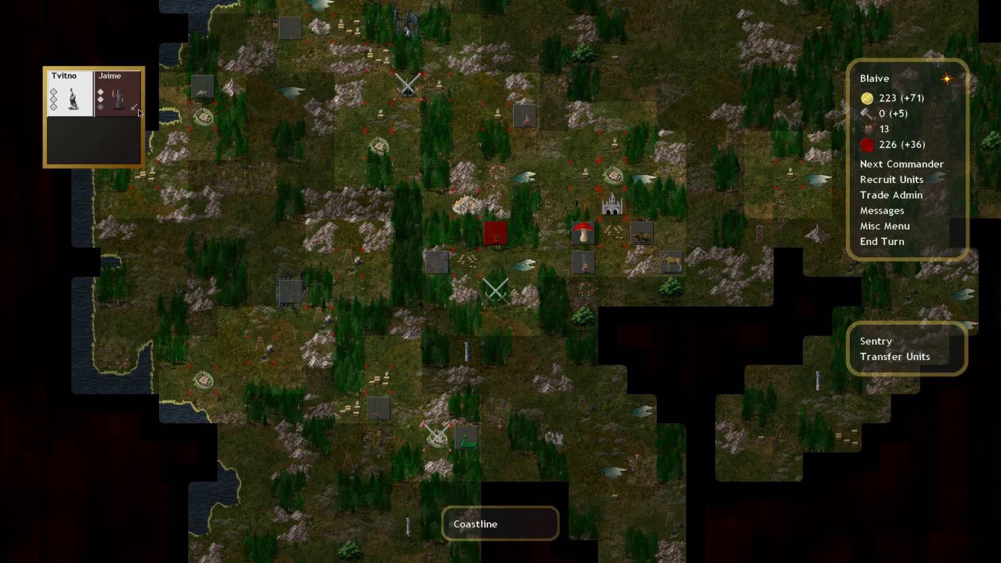
Step: Have Jaime summon a lesser demon, which escapes control
key(n)
click(899, 372)
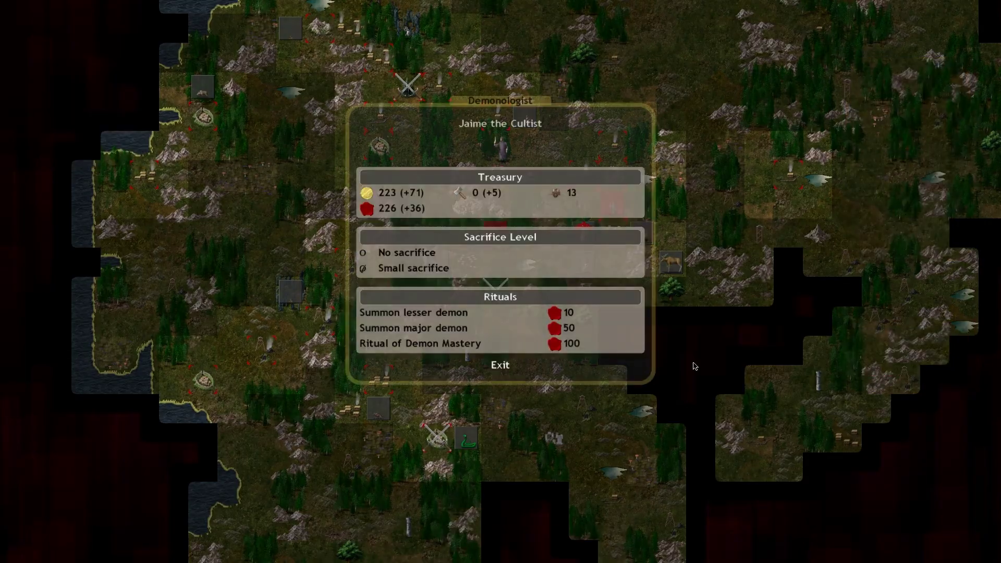
click(430, 313)
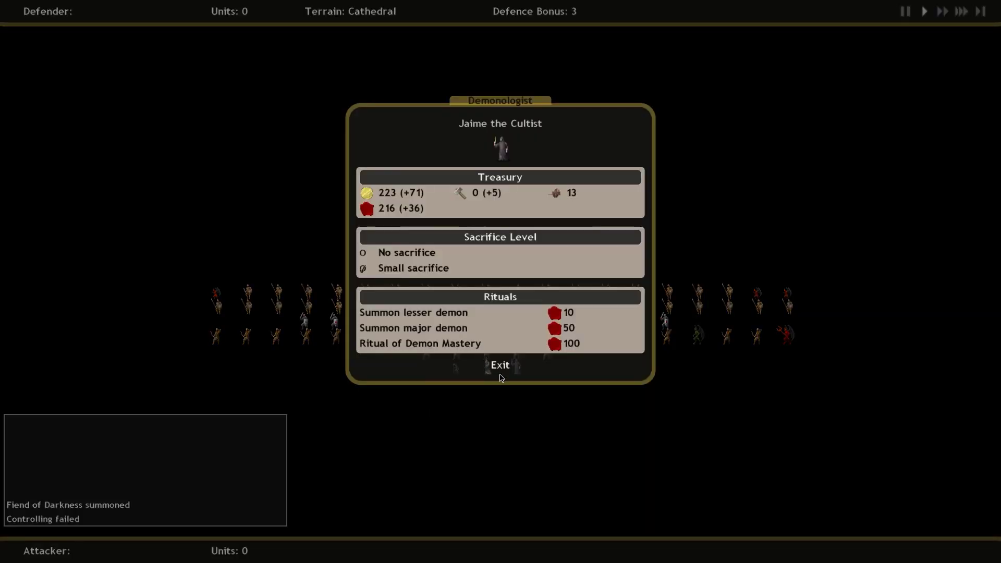
click(500, 367)
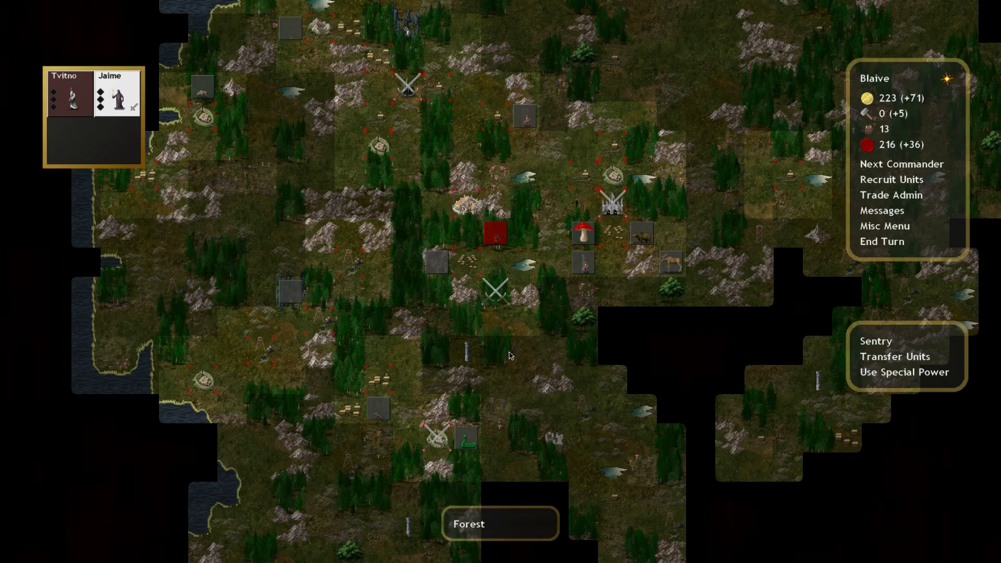
Step: Recruit Crossbowmen at the Cathedral, reducing gold to 173
click(891, 180)
click(419, 141)
click(401, 328)
click(494, 384)
Step: End the turn and skip through the town, forest and Cathedral battles against Independents
click(892, 241)
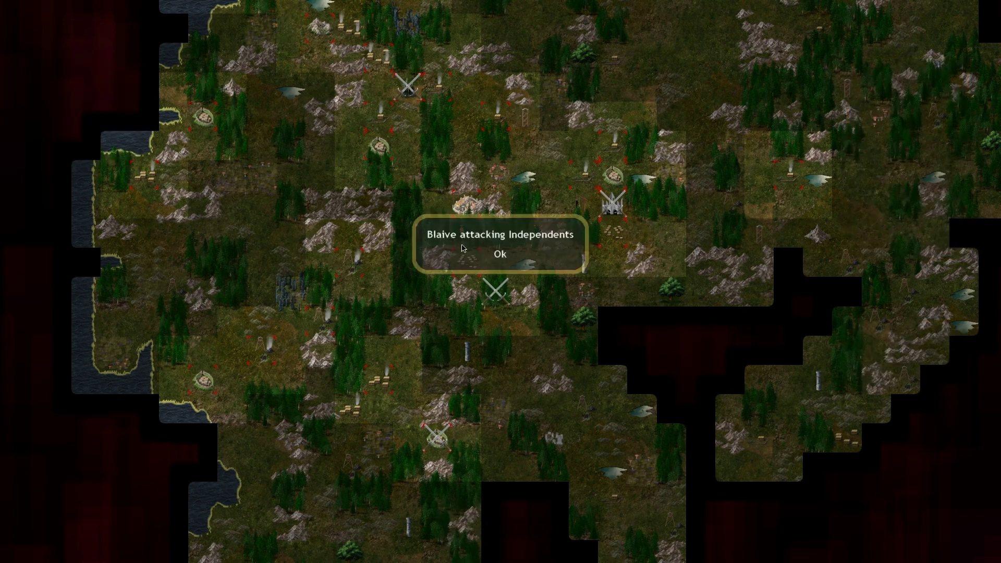
click(500, 258)
click(981, 11)
click(500, 241)
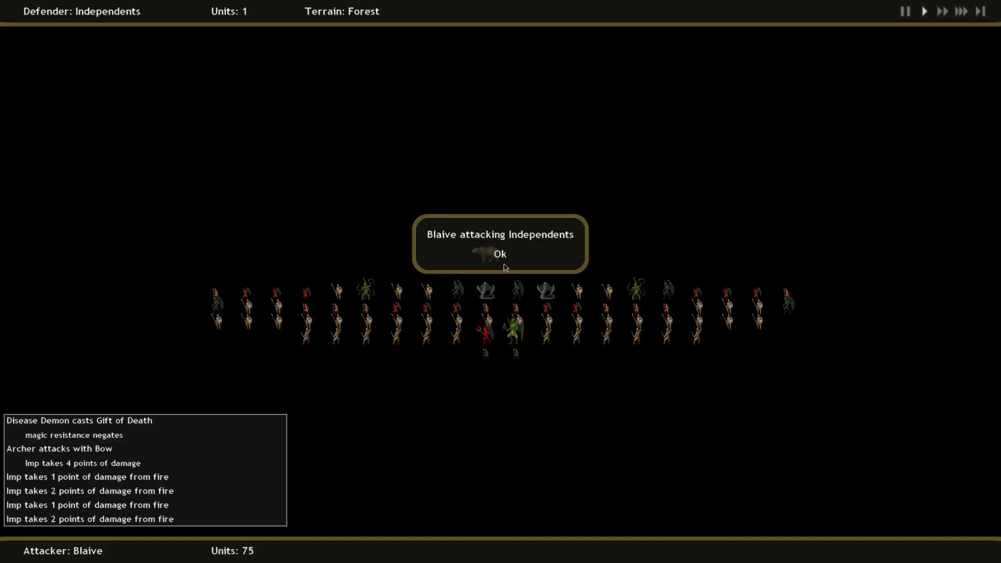
click(500, 255)
click(500, 254)
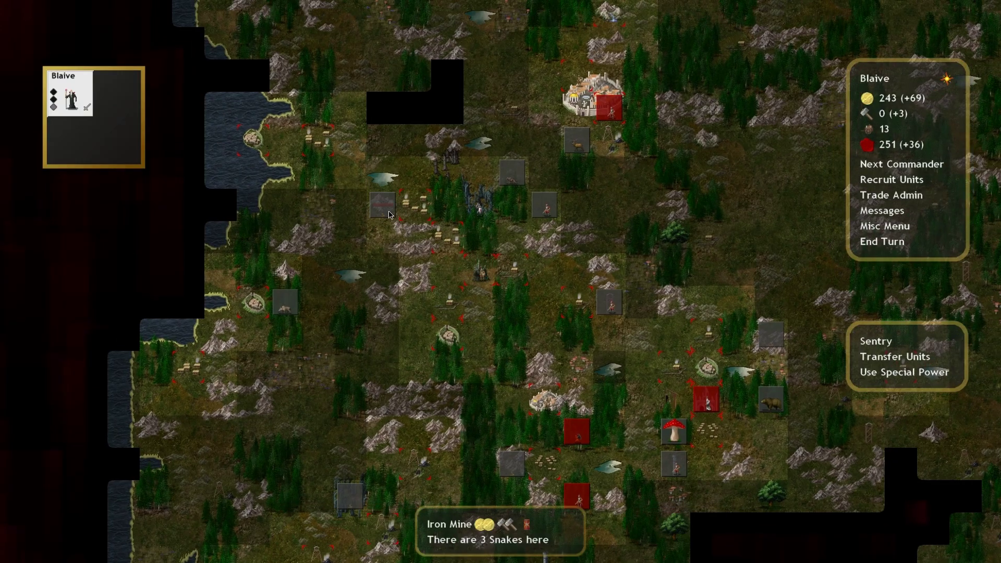
scroll(506, 295, down, 3)
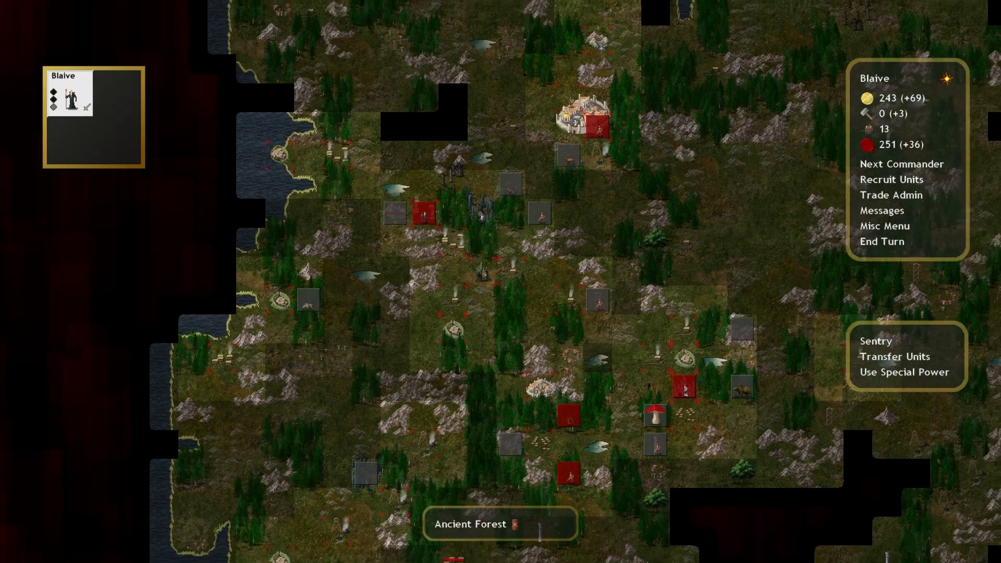
scroll(516, 421, up, 3)
Step: Have Chernuble perform a lesser demon summoning
click(517, 420)
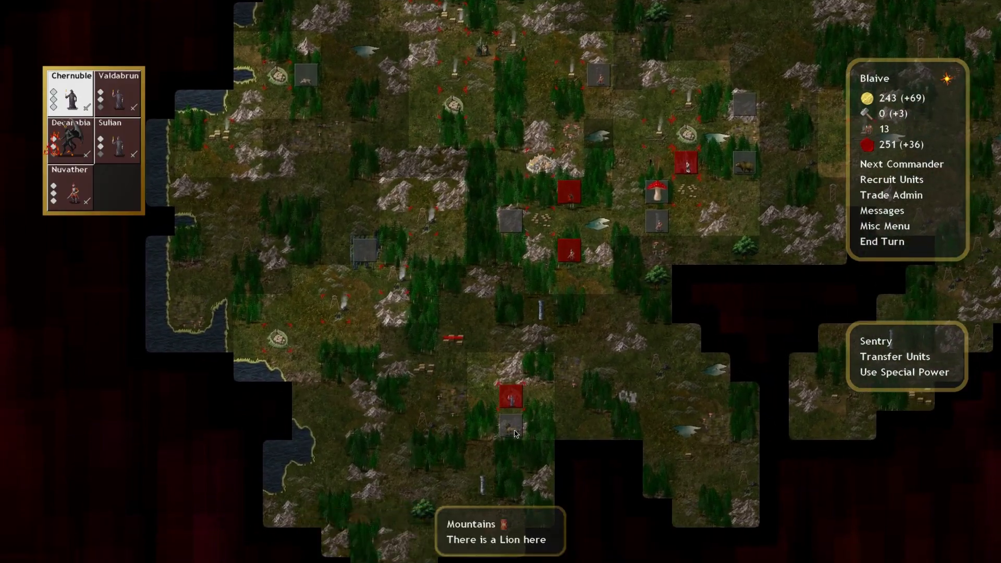
click(903, 372)
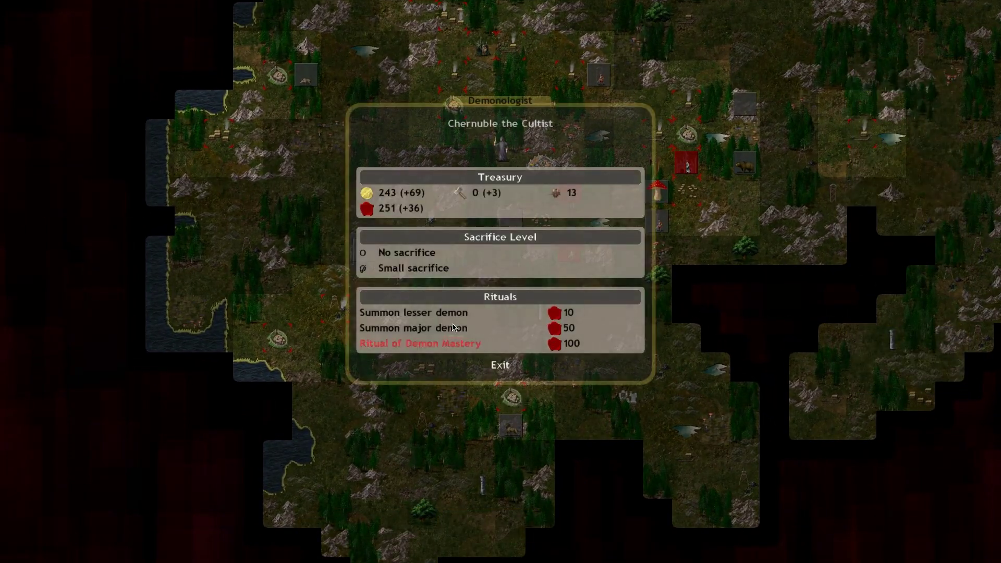
click(440, 314)
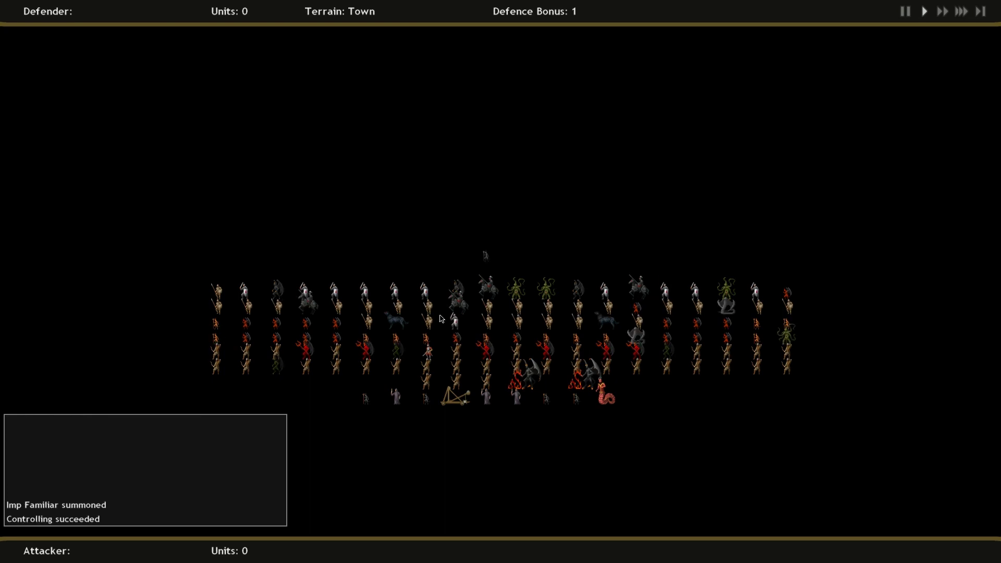
click(505, 377)
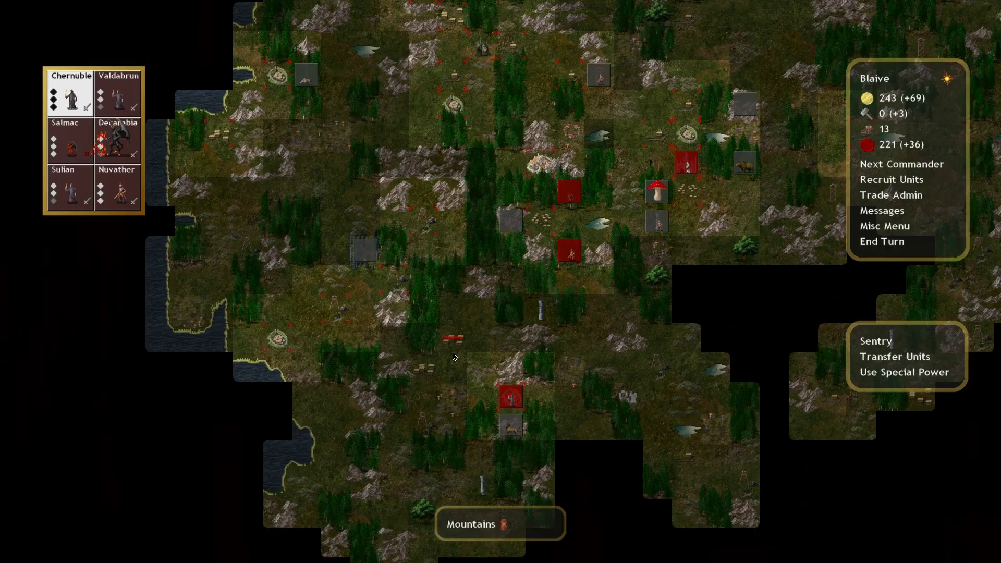
Step: Have Valdabrun perform a lesser demon summoning
click(132, 104)
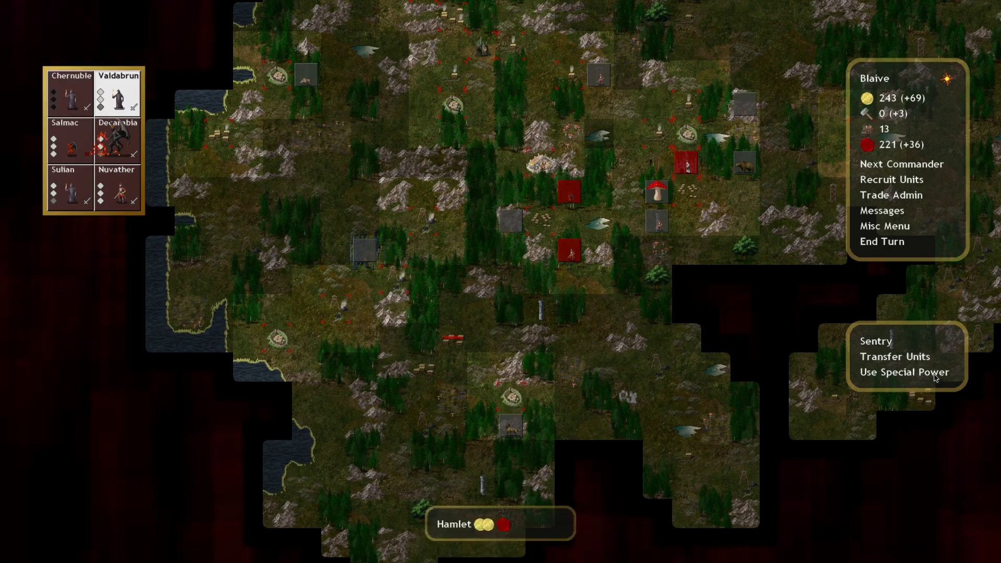
click(904, 371)
click(433, 314)
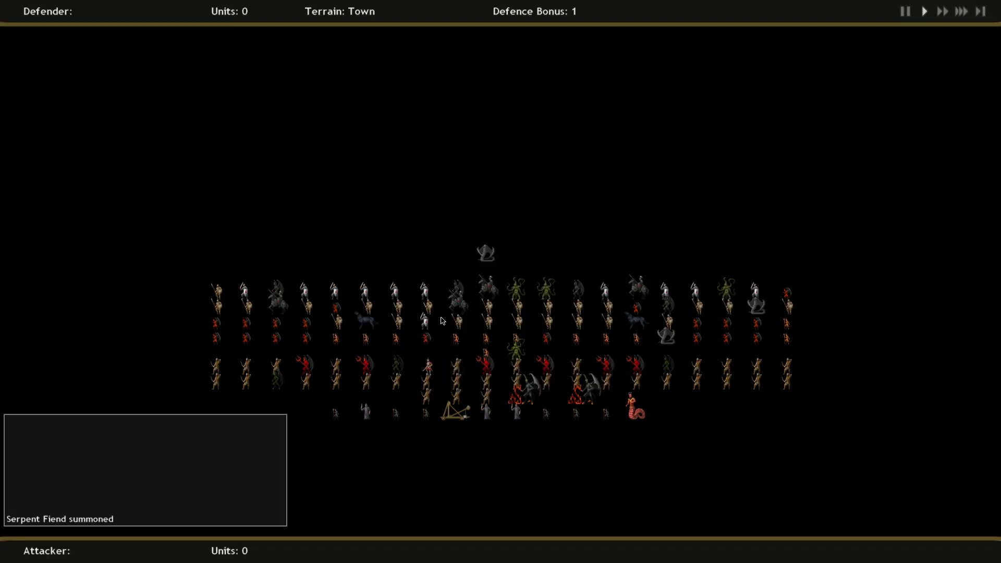
click(492, 374)
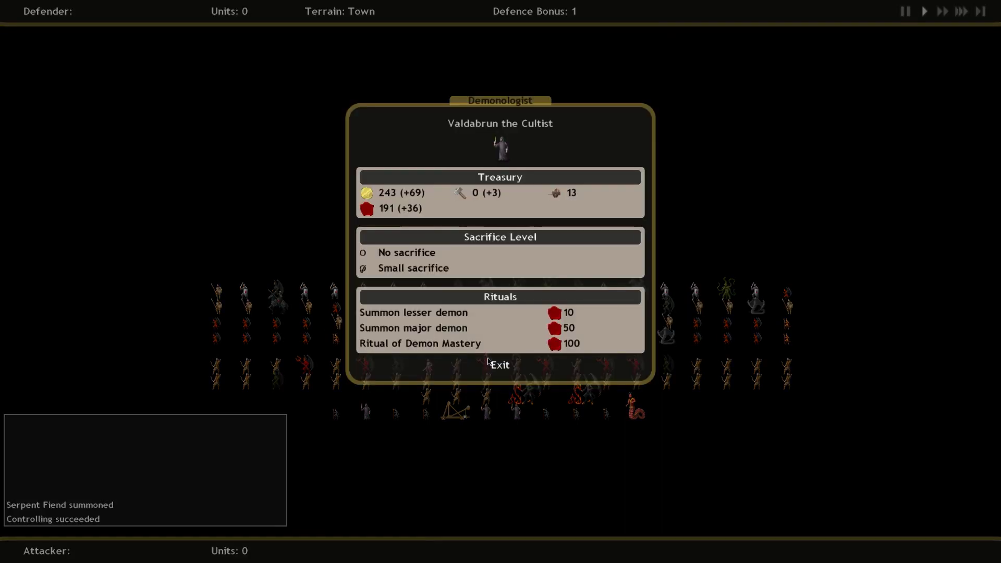
click(117, 141)
Step: Have Sulian summon a lesser demon at small sacrifice, leaving blood at 161
click(134, 197)
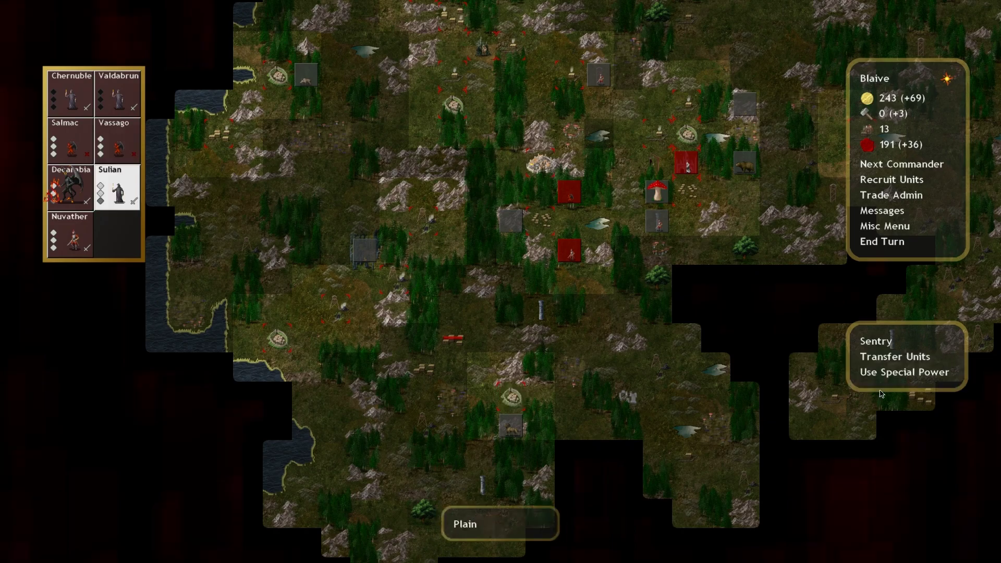
click(904, 372)
click(391, 270)
click(427, 316)
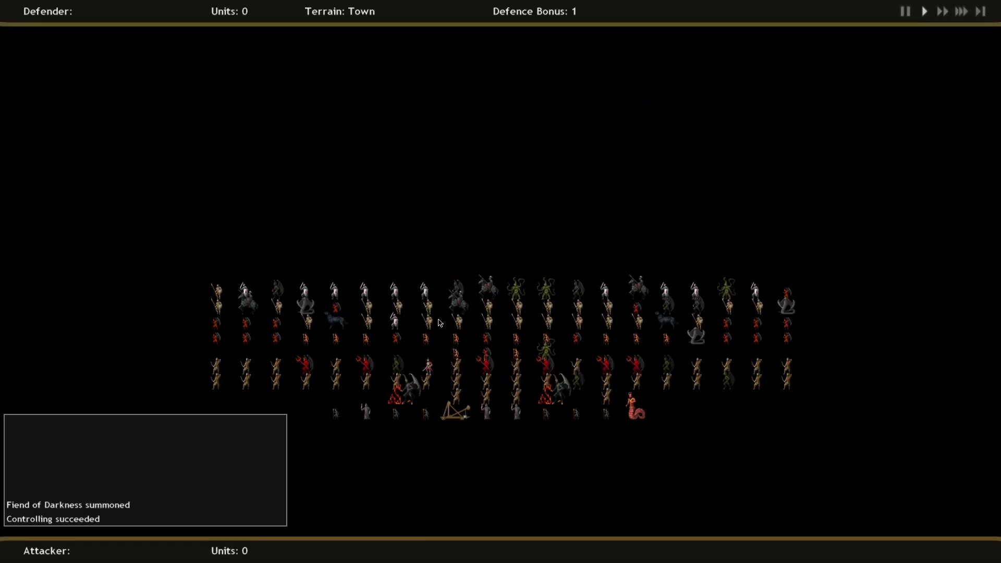
click(478, 364)
click(456, 314)
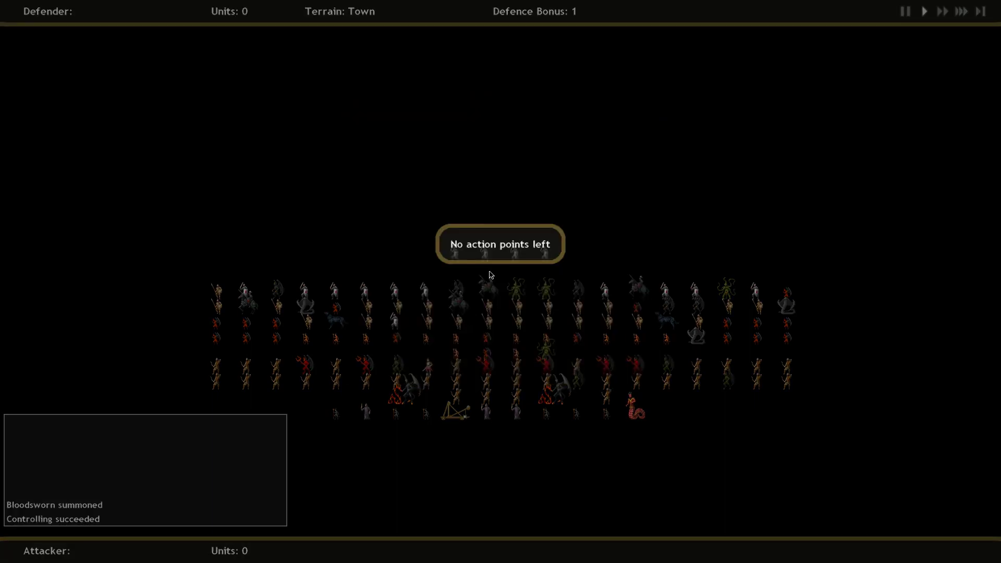
click(501, 344)
click(500, 365)
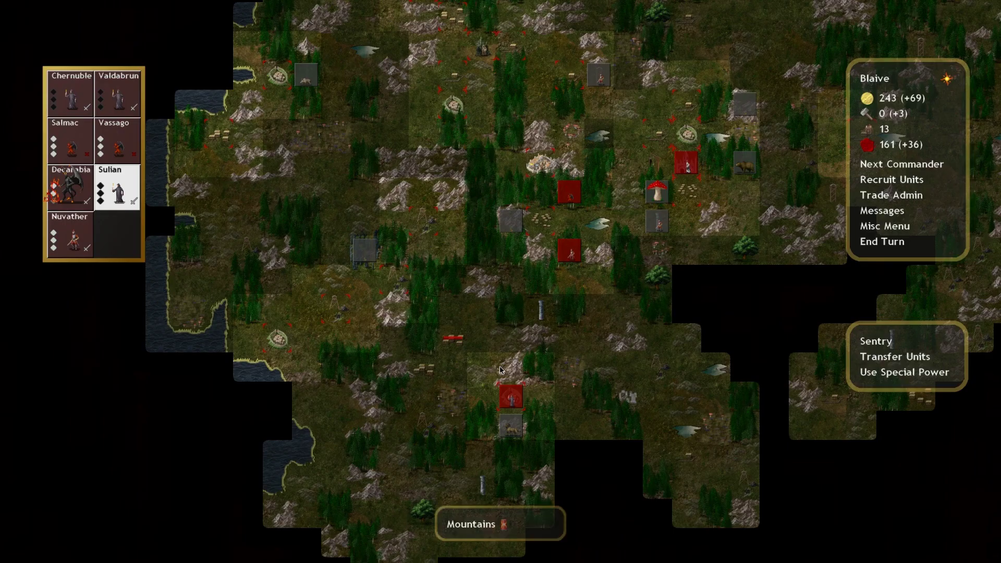
Step: Move Vassago south to reveal more land
click(112, 147)
click(572, 422)
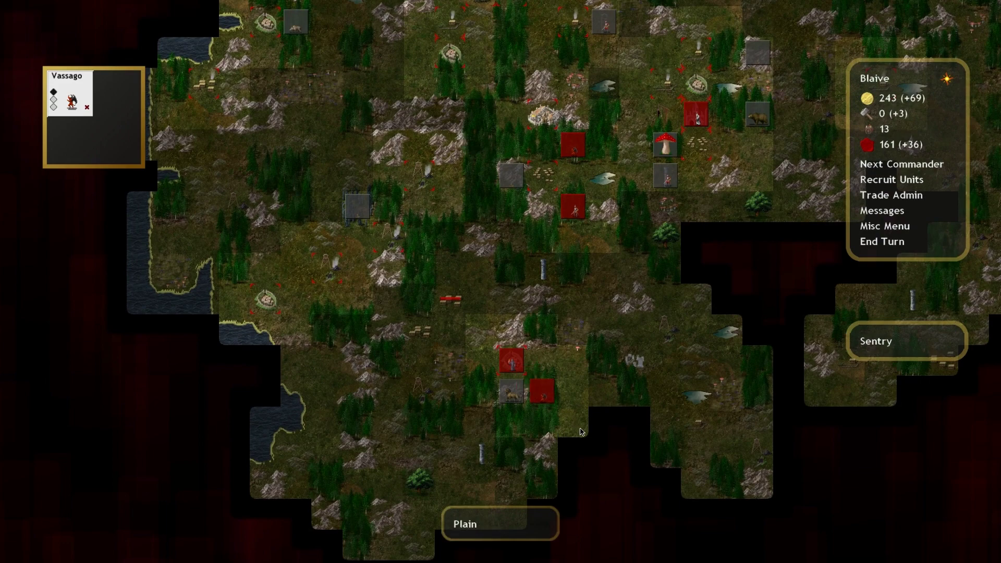
click(602, 471)
Step: Send Salmac to the southern forest and Nuvather onto the hills
click(511, 360)
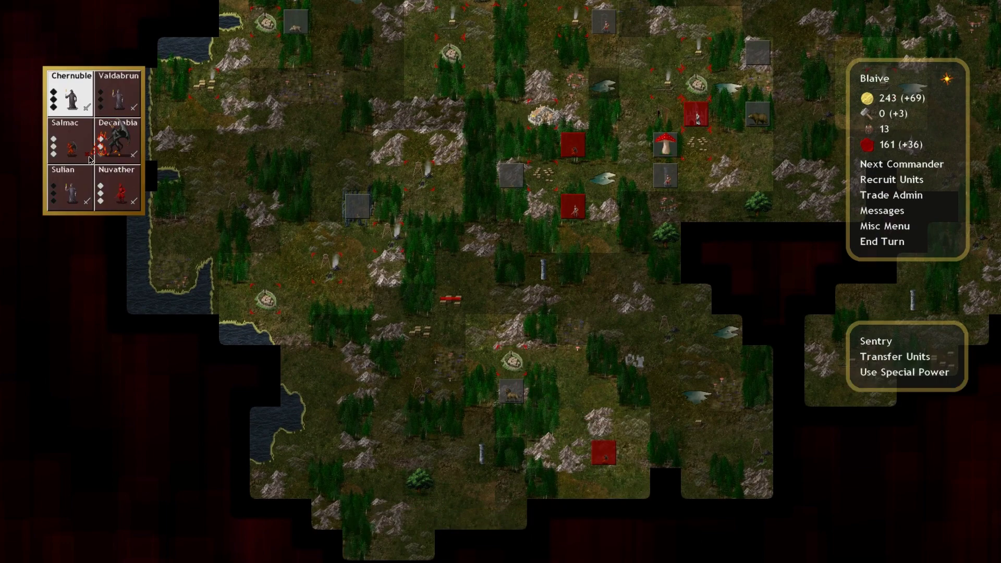
click(502, 406)
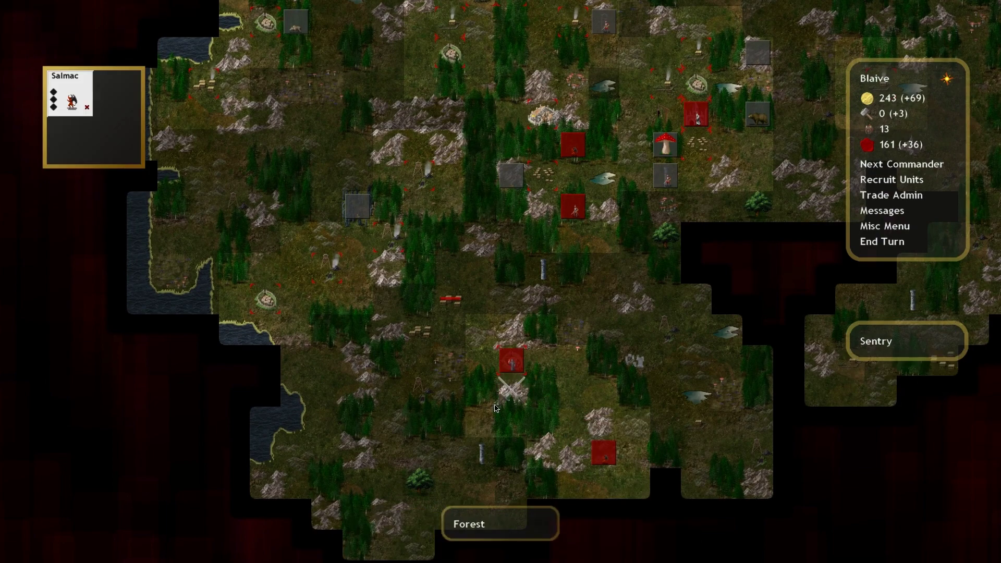
click(512, 359)
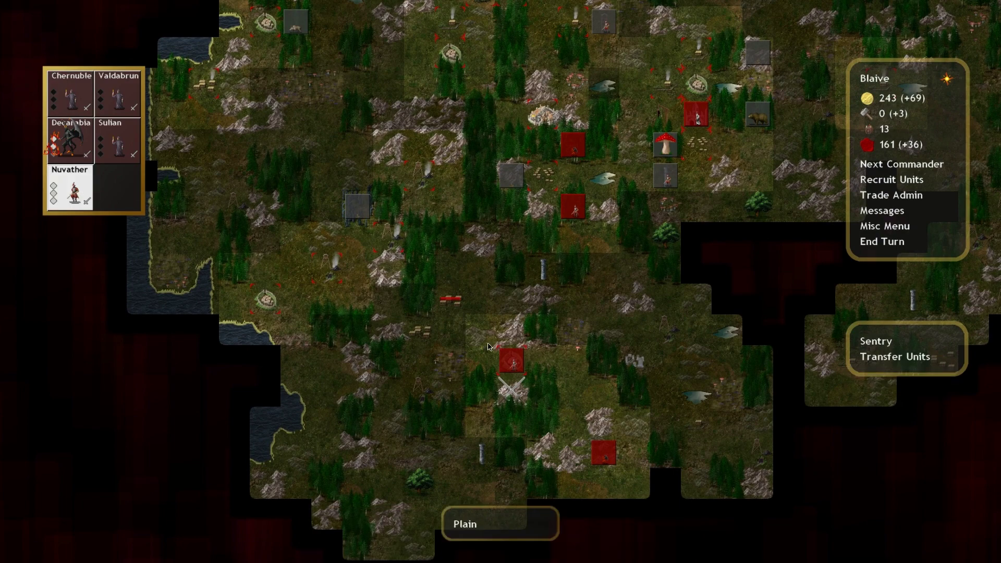
click(511, 360)
click(512, 328)
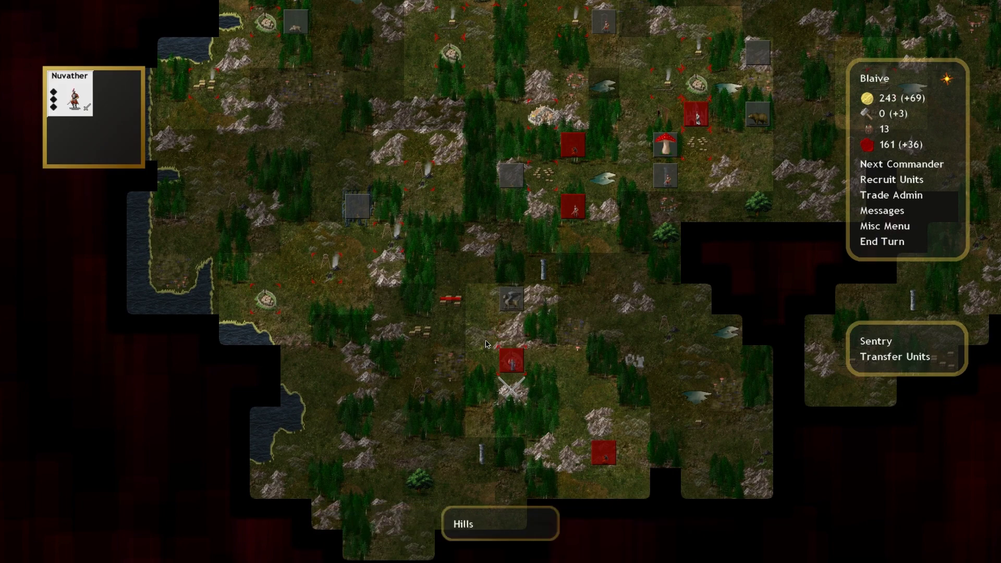
Step: End the turn and finish the mountain battle, reaching 315 gold and 197 blood
click(882, 240)
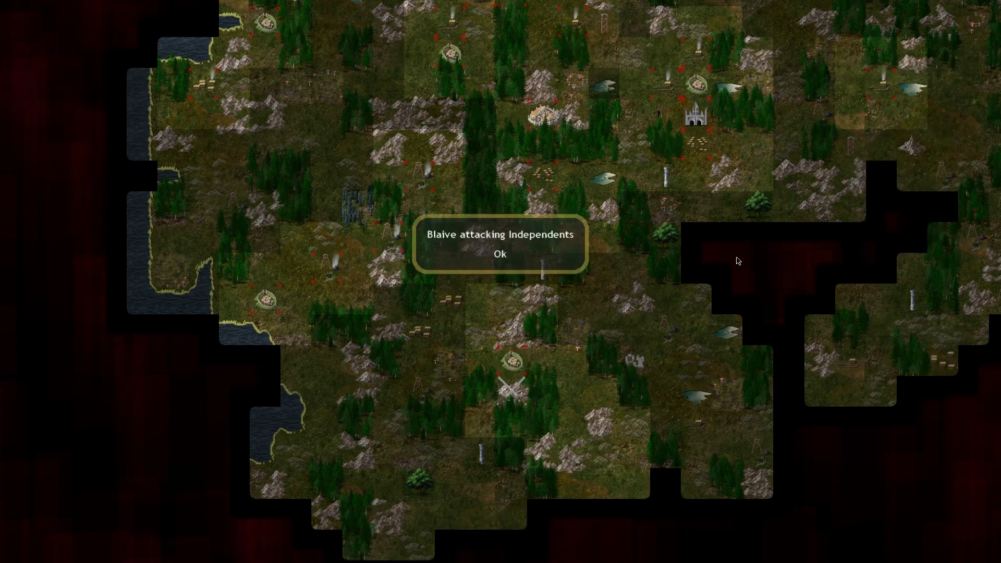
click(509, 253)
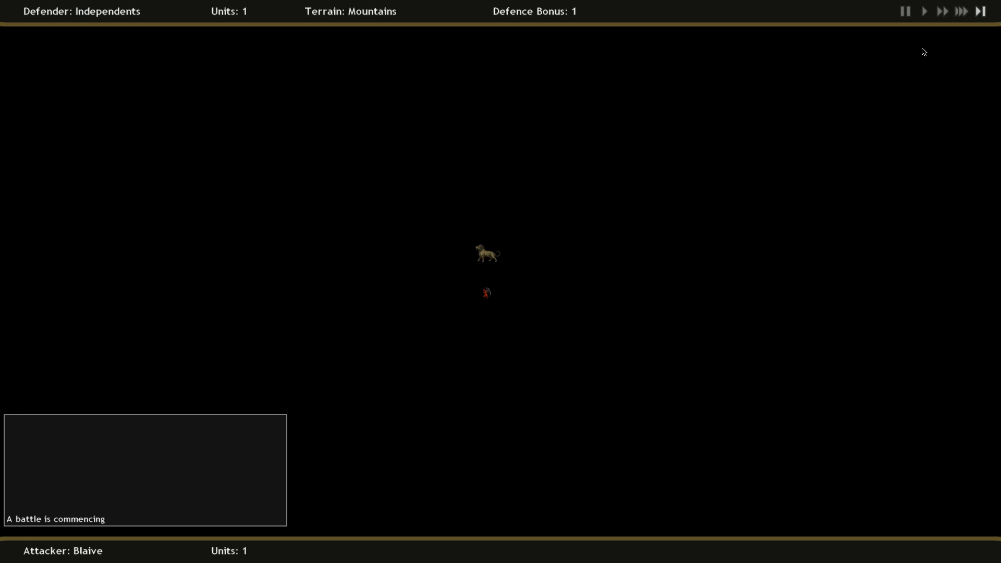
click(516, 284)
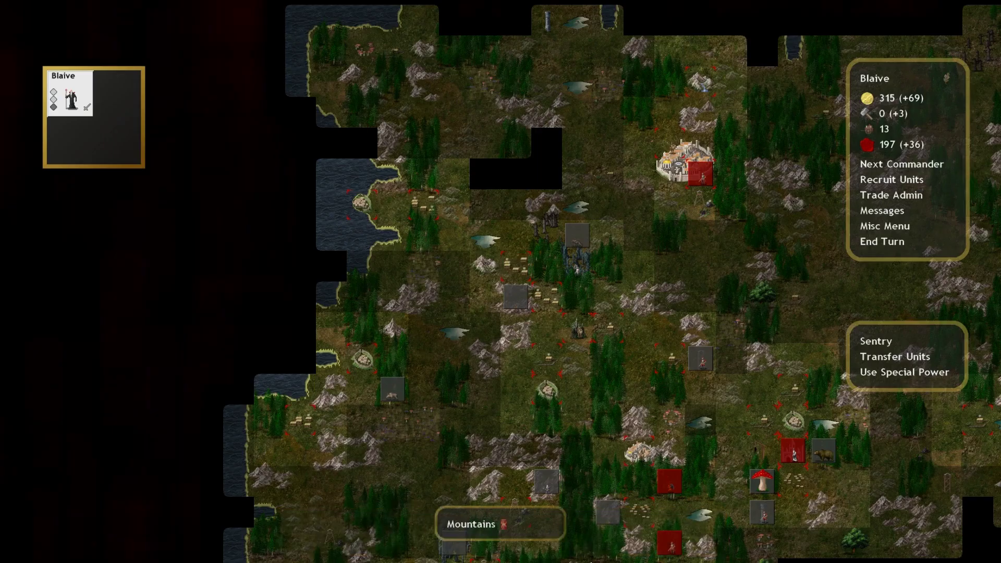
scroll(583, 435, down, 5)
Step: Move Nuvather one tile west and Vassago south toward the Coal Mine
click(606, 447)
click(547, 447)
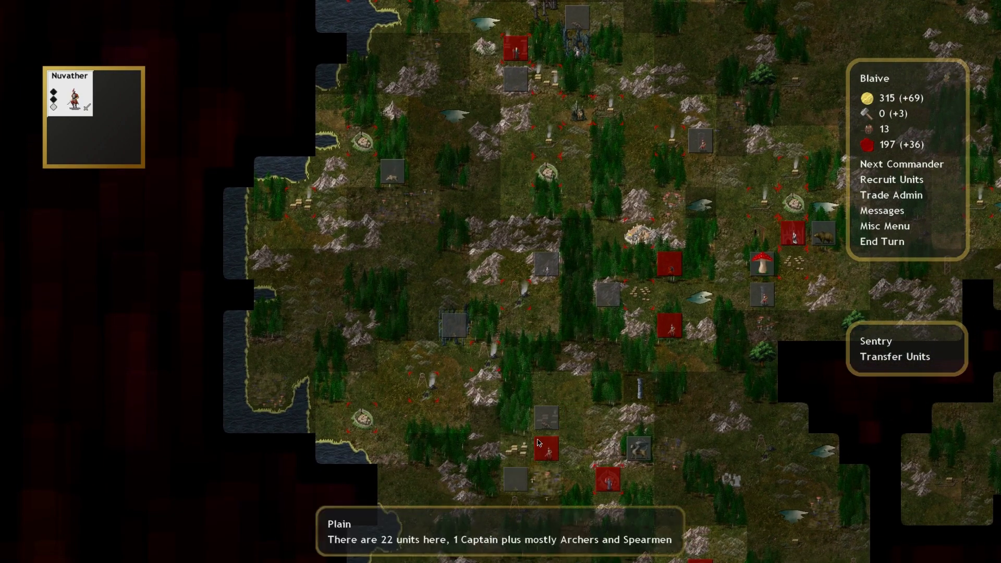
scroll(530, 446, down, 5)
click(595, 341)
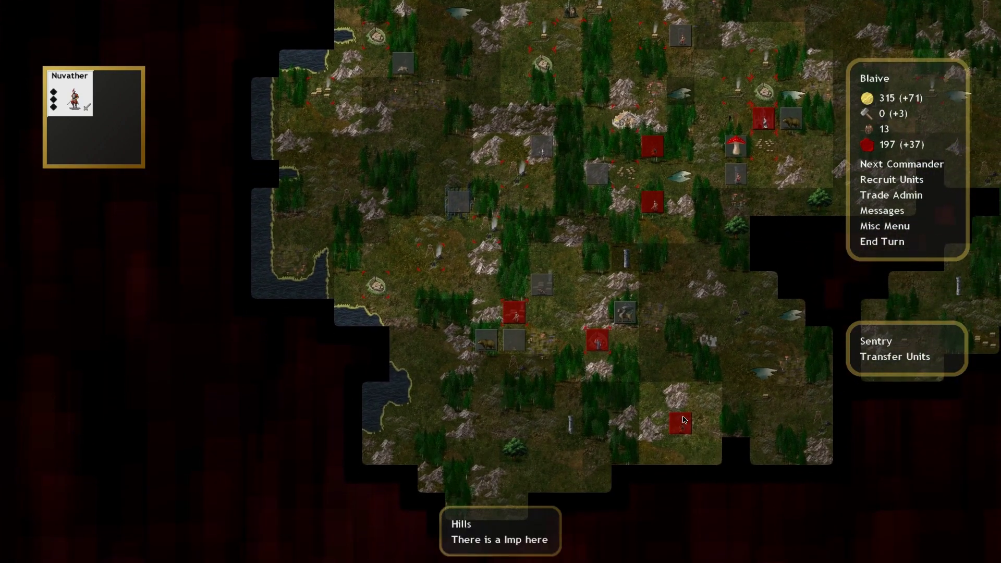
click(648, 461)
click(594, 501)
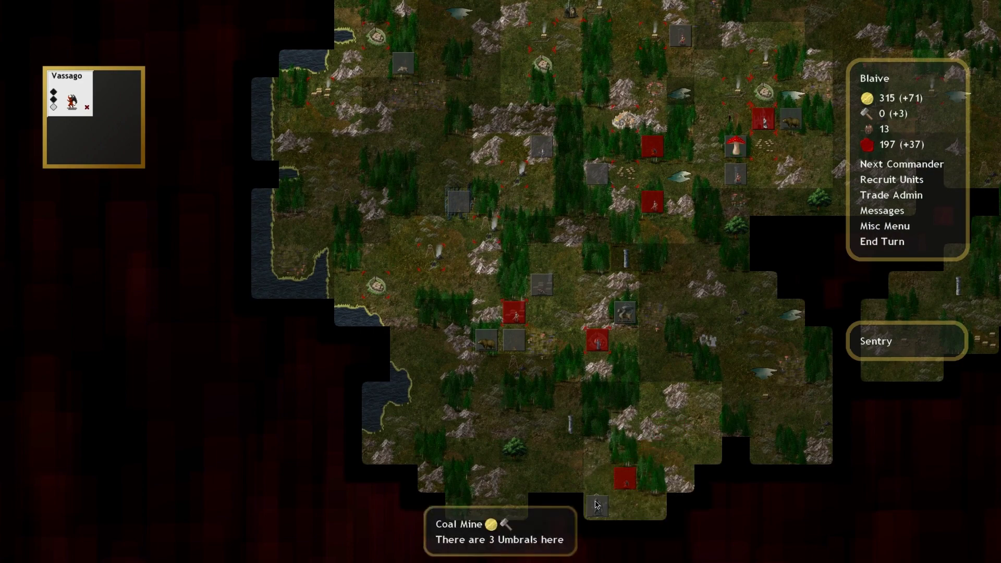
scroll(618, 493, down, 2)
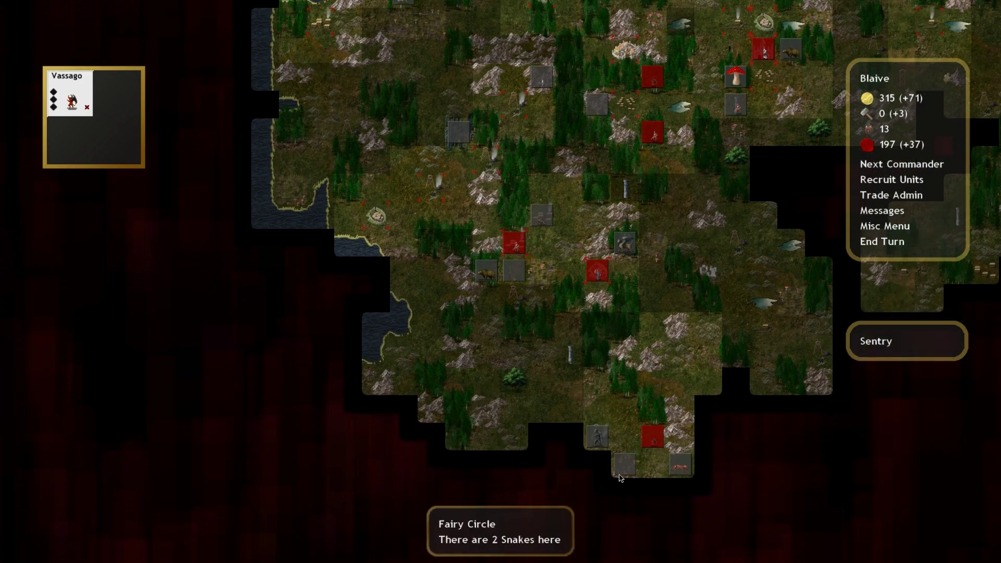
Step: Move Foras southeast, then bring up Glasya-Labolas's demon summoning rituals
key(n)
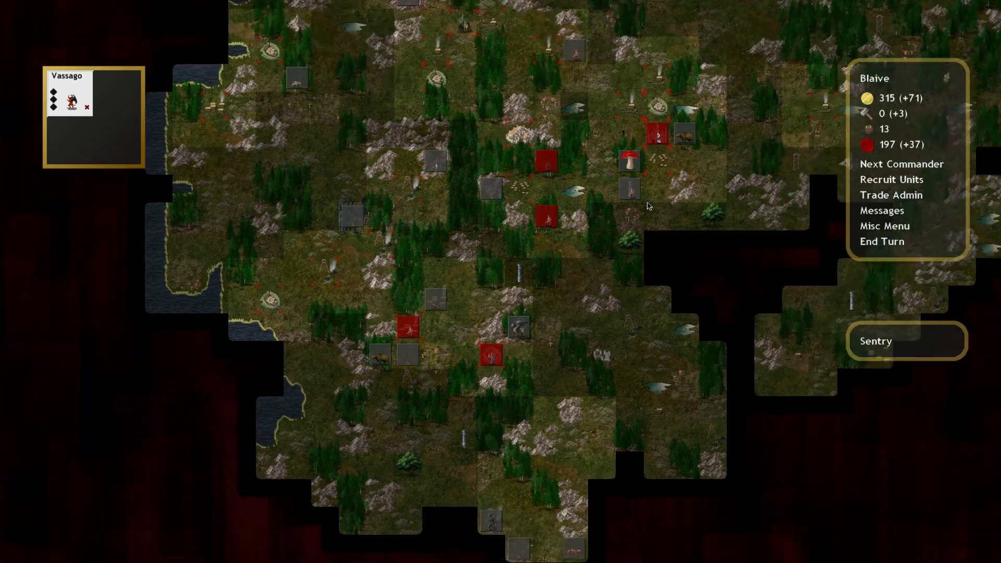
click(601, 244)
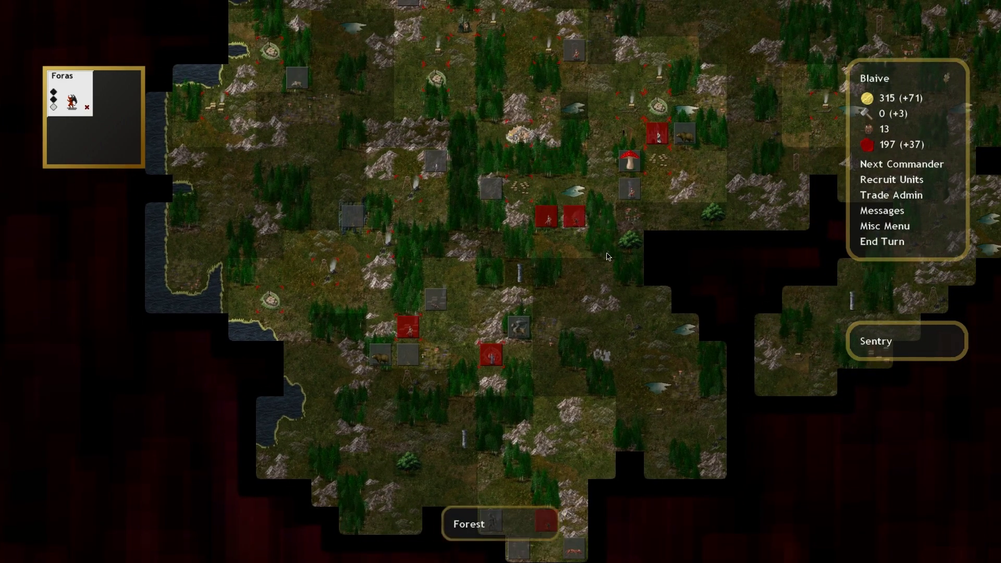
click(552, 225)
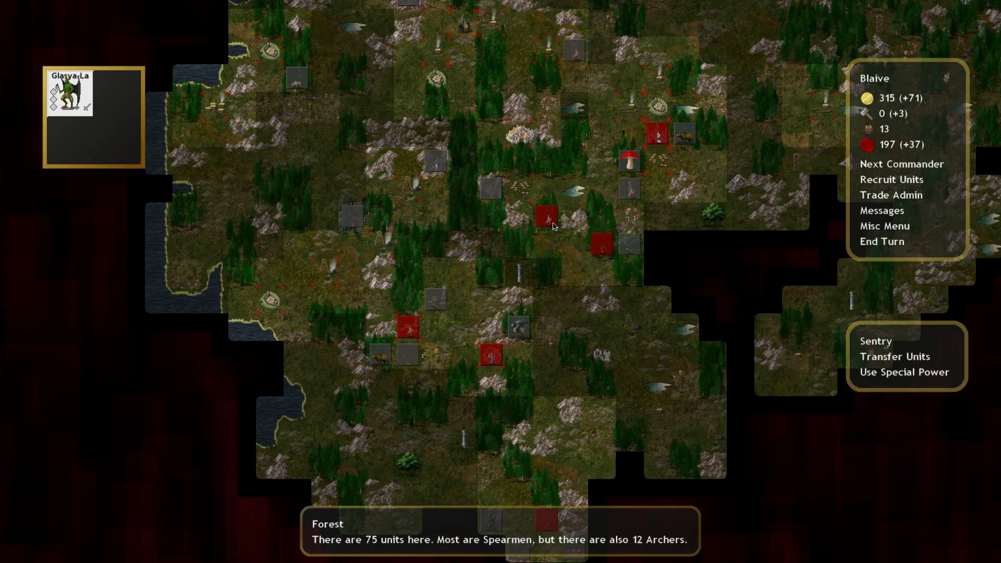
click(904, 372)
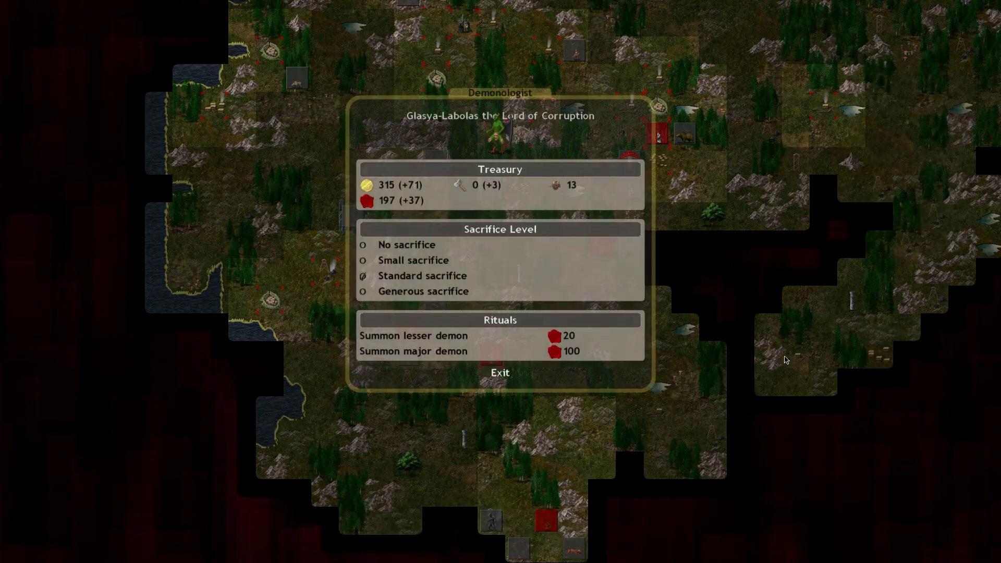
Step: Cast summon lesser demon three times, gaining a Disease Demon, Imps and Fiery Imps (blood 157)
click(437, 339)
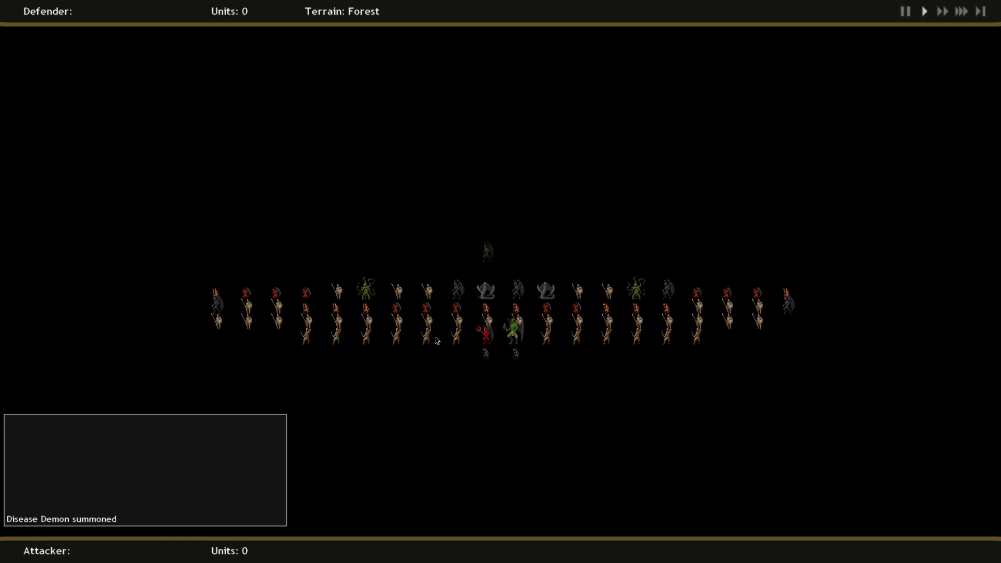
click(435, 339)
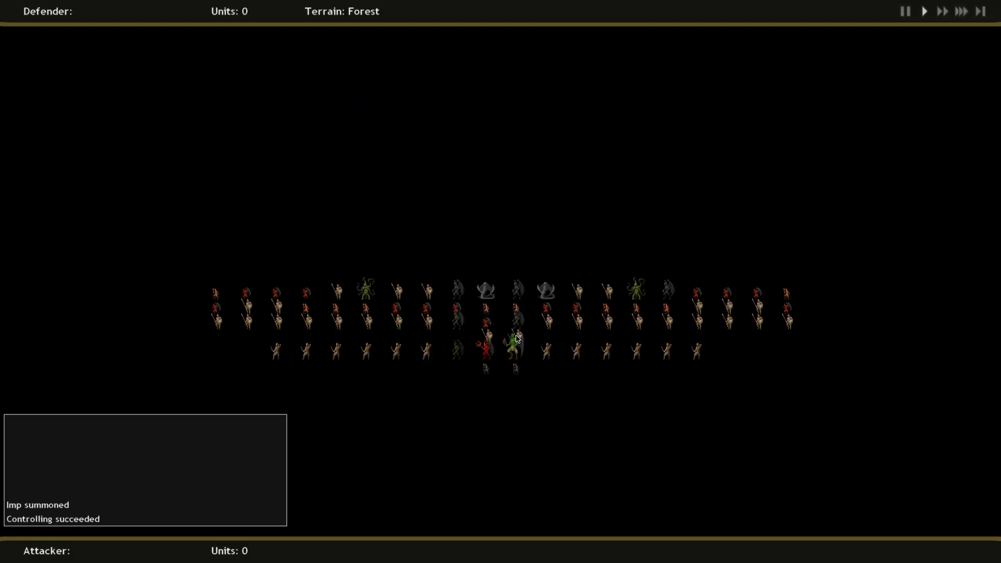
click(516, 344)
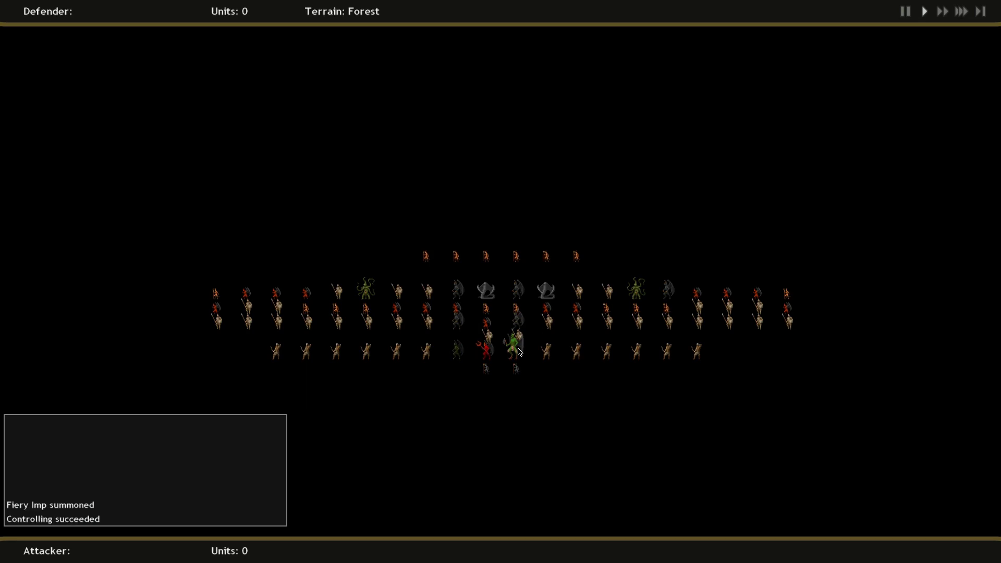
click(501, 373)
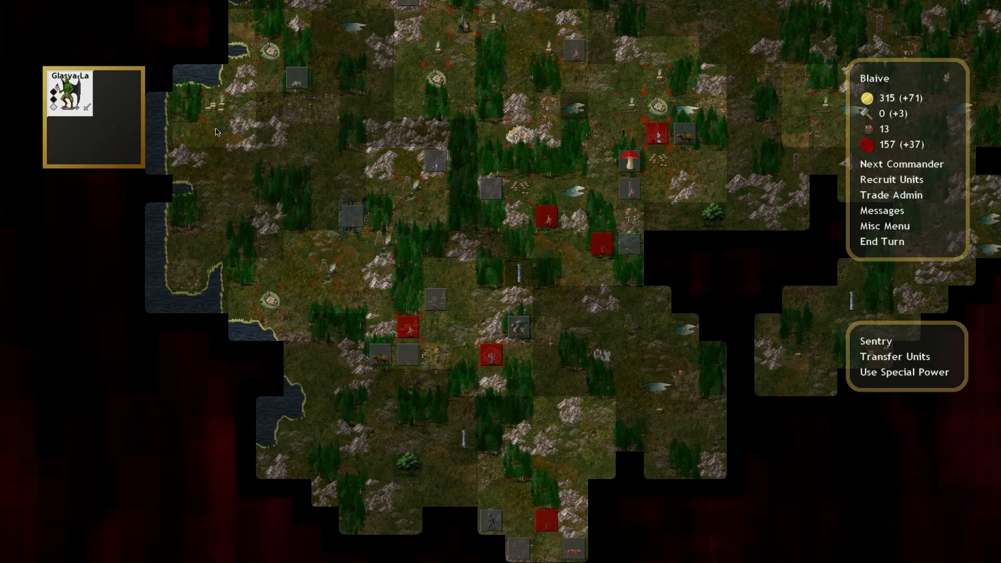
scroll(312, 156, up, 3)
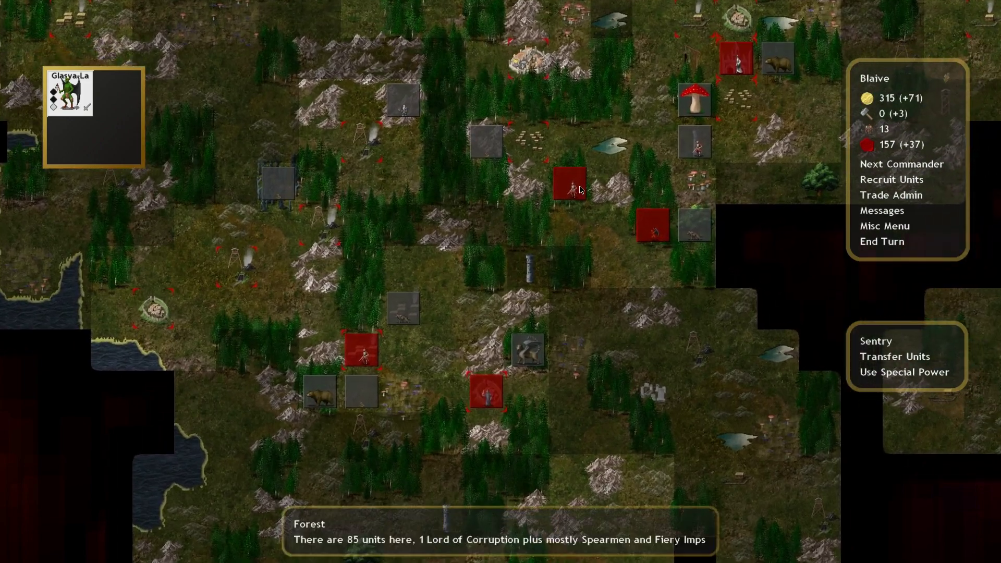
Step: Inspect Glasya-Labolas's stats and spell list, then select the imp commander Foras
right_click(423, 212)
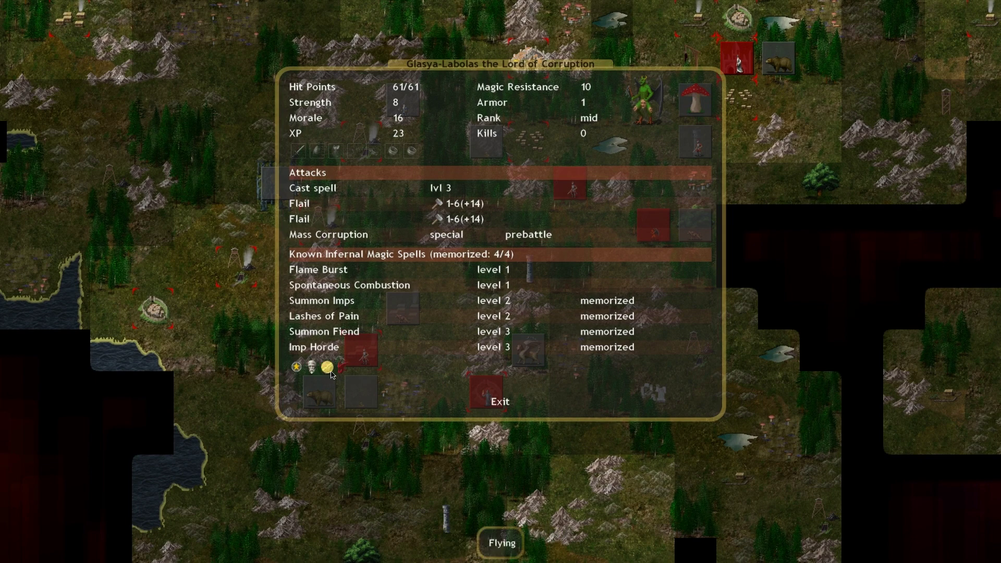
click(505, 402)
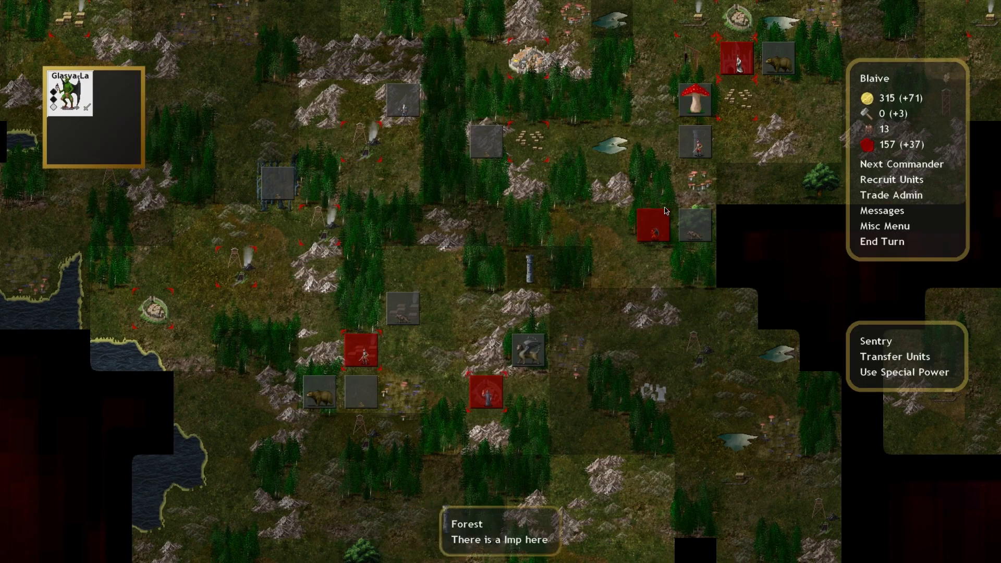
click(654, 234)
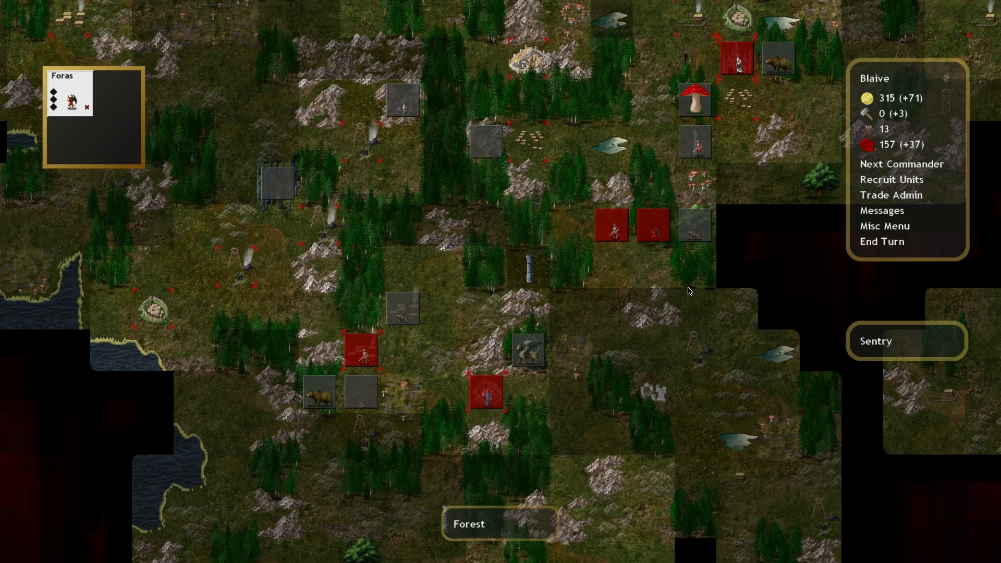
scroll(684, 299, down, 2)
scroll(683, 299, down, 2)
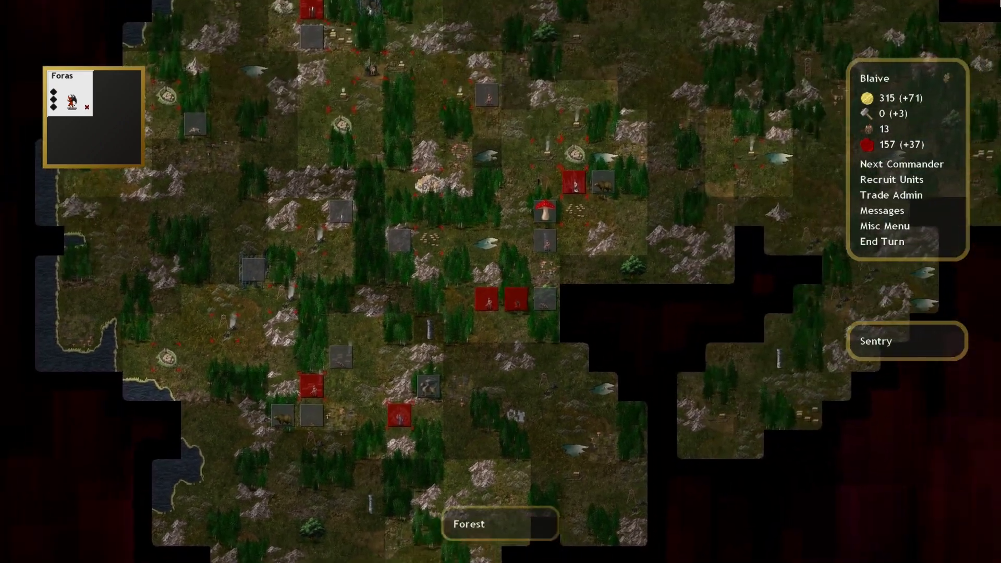
scroll(683, 299, down, 2)
scroll(683, 299, down, 2)
scroll(683, 298, down, 1)
scroll(786, 196, up, 1)
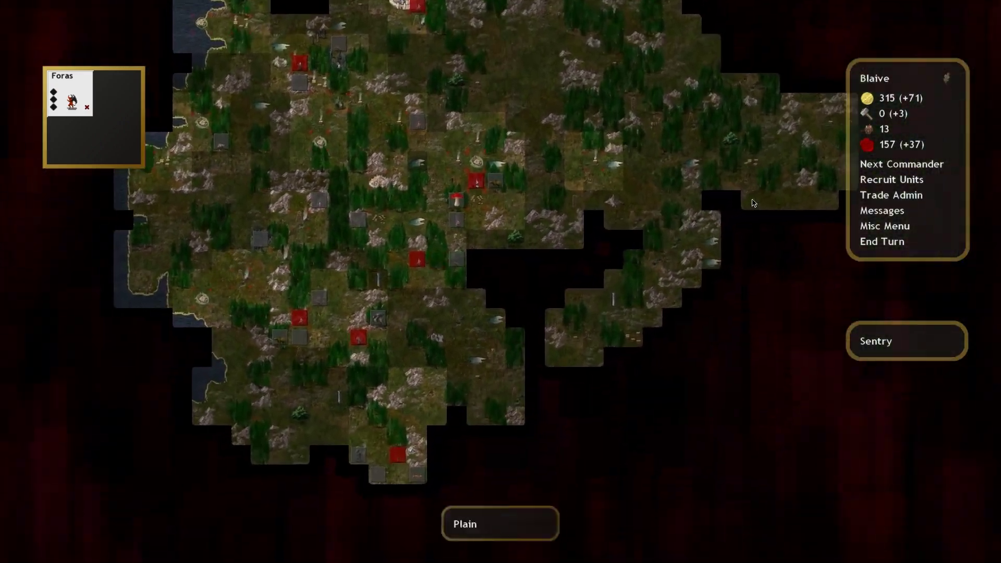
Step: Buy Spearmen in Capitolium, the Cathedral and the remaining city, cutting gold to 115
key(r)
click(391, 281)
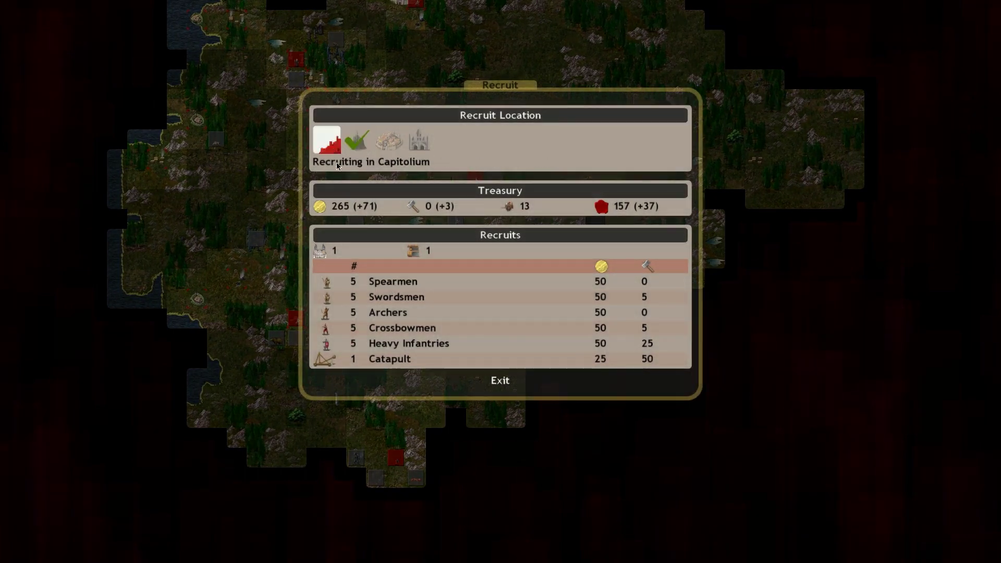
click(391, 280)
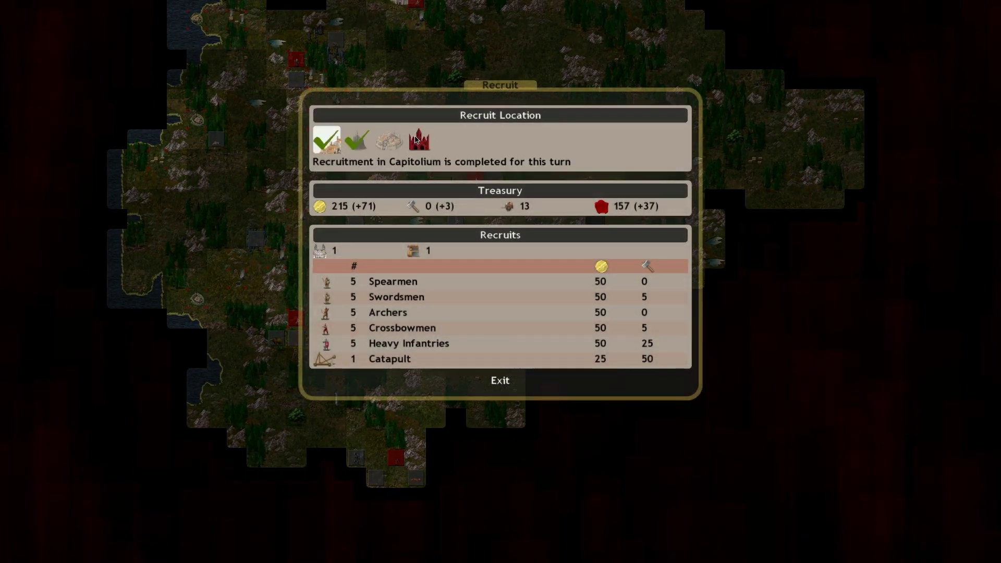
click(391, 281)
click(391, 281)
key(Escape)
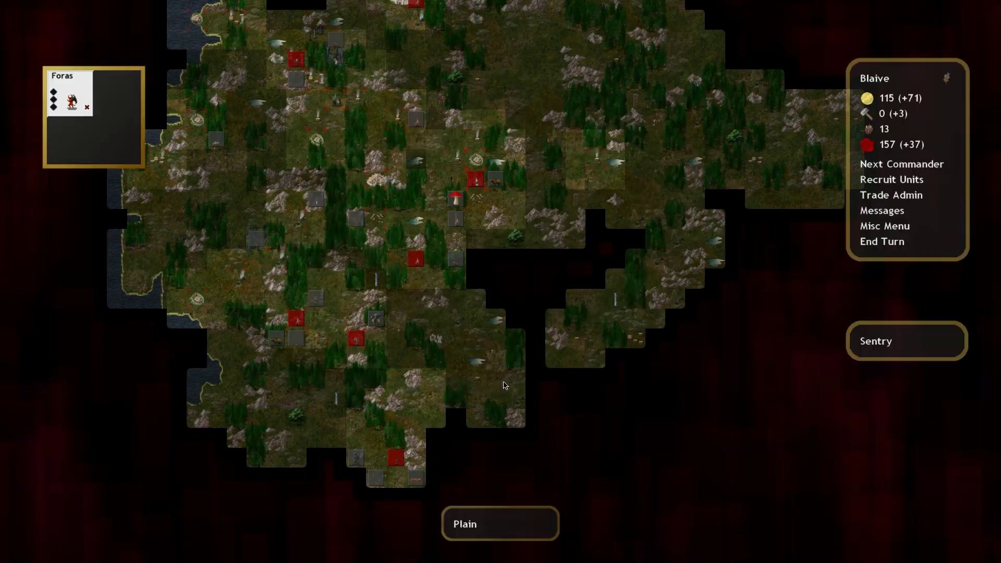
scroll(375, 274, up, 1)
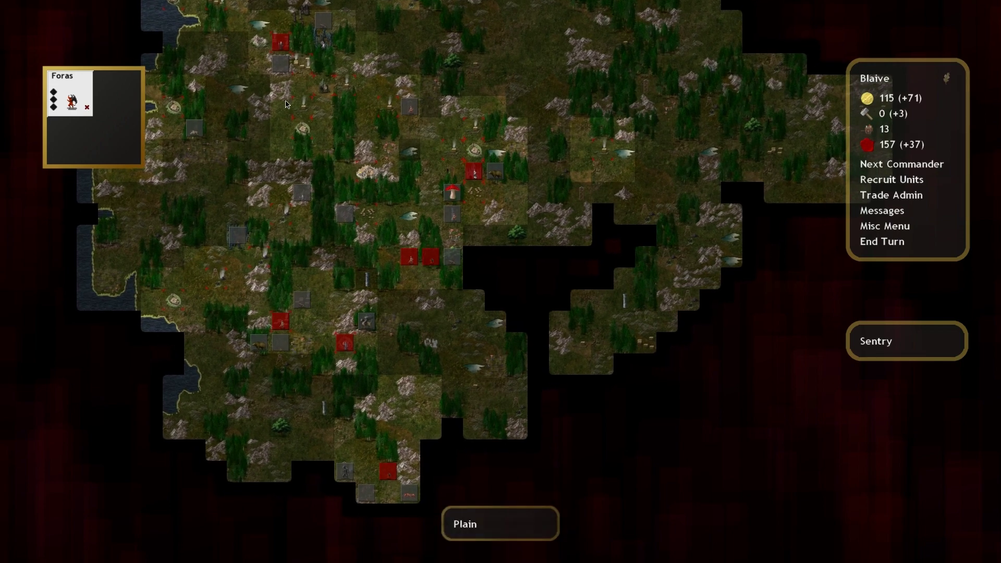
Step: Move Naberius into the city and select the demon commander in the four-commander group
click(279, 45)
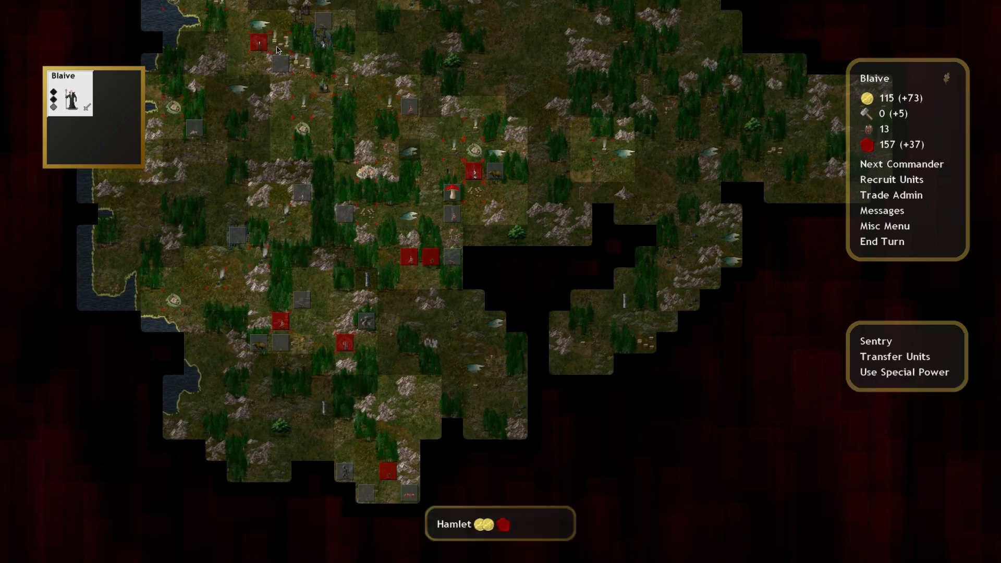
key(Up)
click(415, 129)
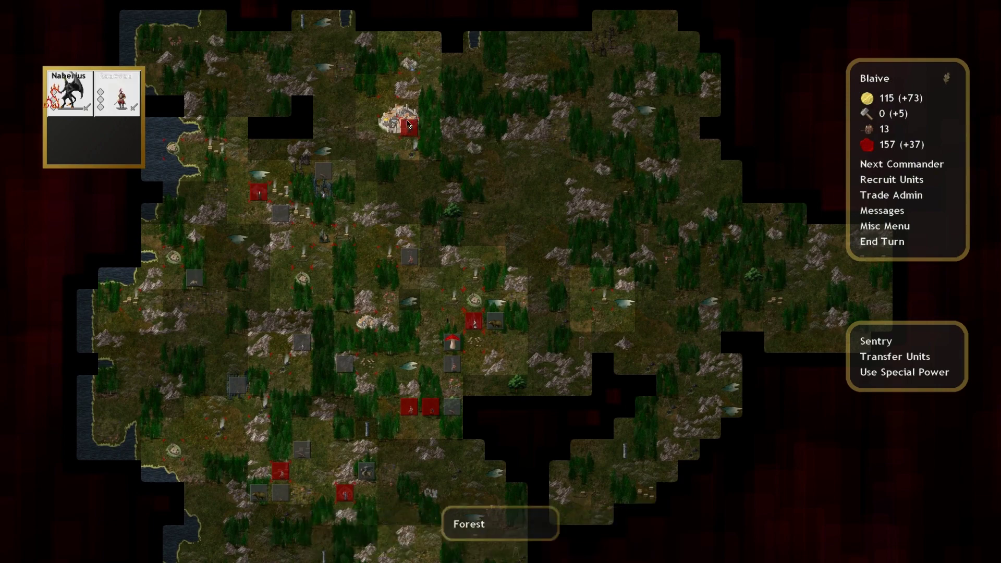
click(394, 122)
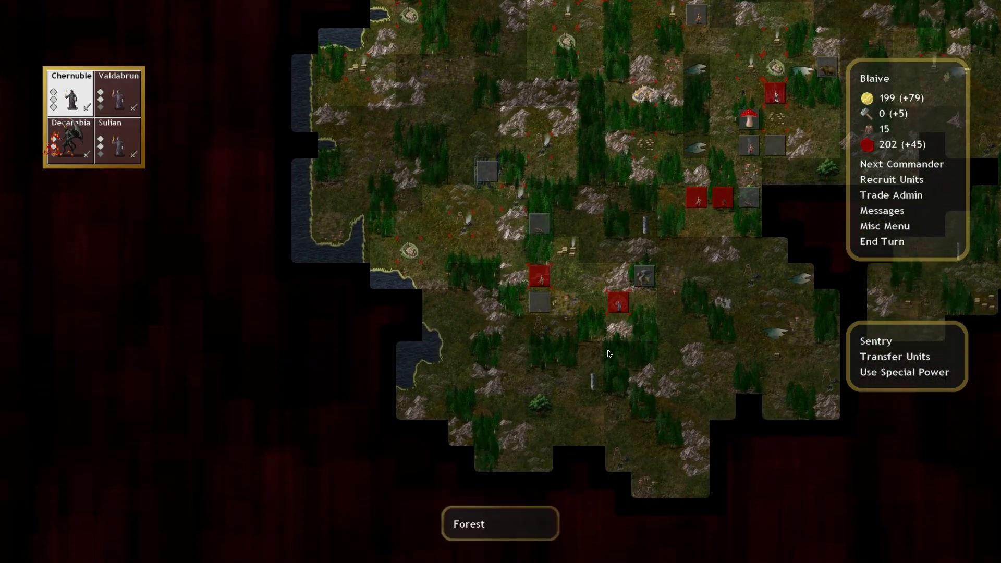
click(614, 358)
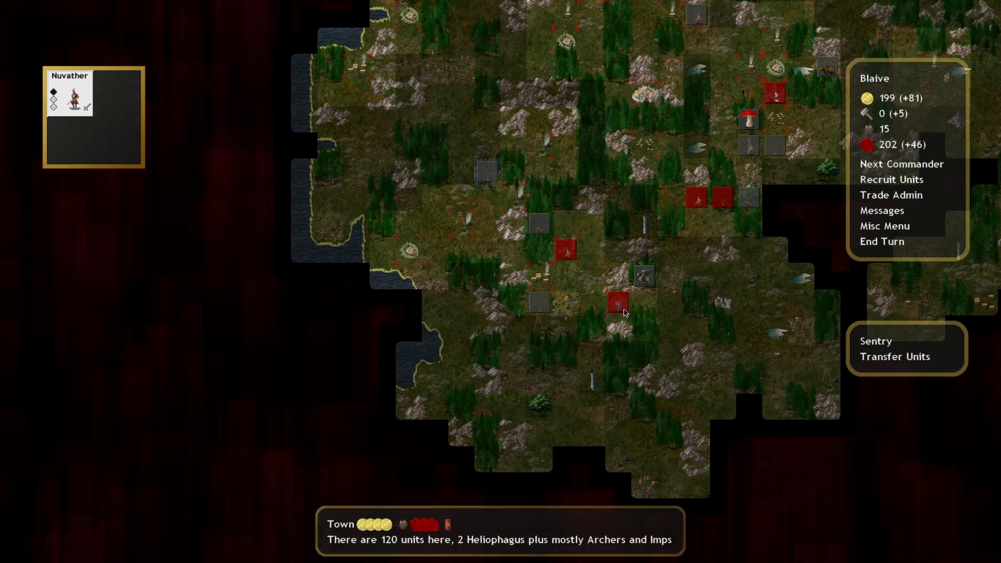
click(564, 248)
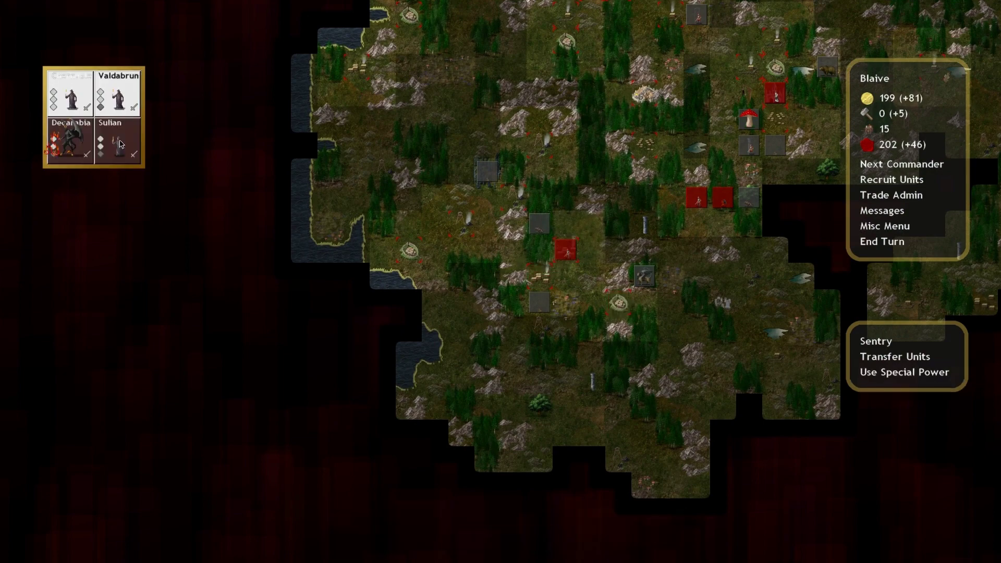
click(70, 141)
scroll(609, 338, up, 2)
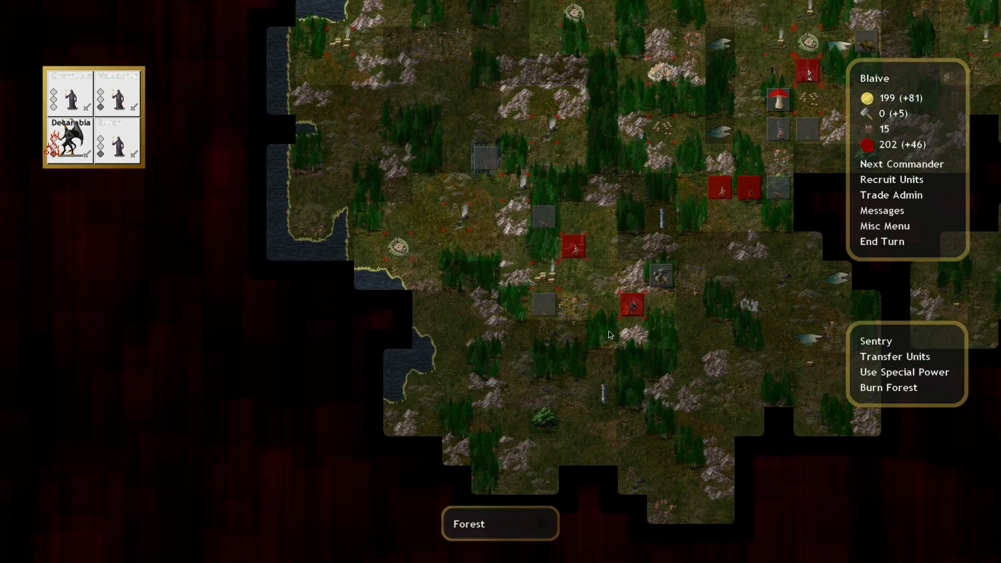
scroll(609, 335, down, 3)
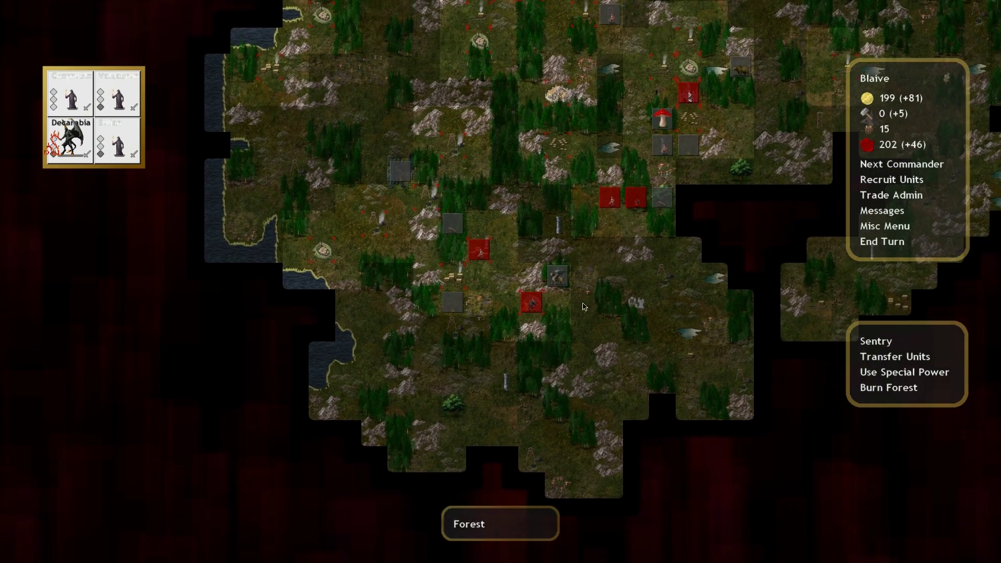
Step: Move Foras to a new tile and capture the graveyard with Glasya-Labolas
click(635, 205)
click(742, 254)
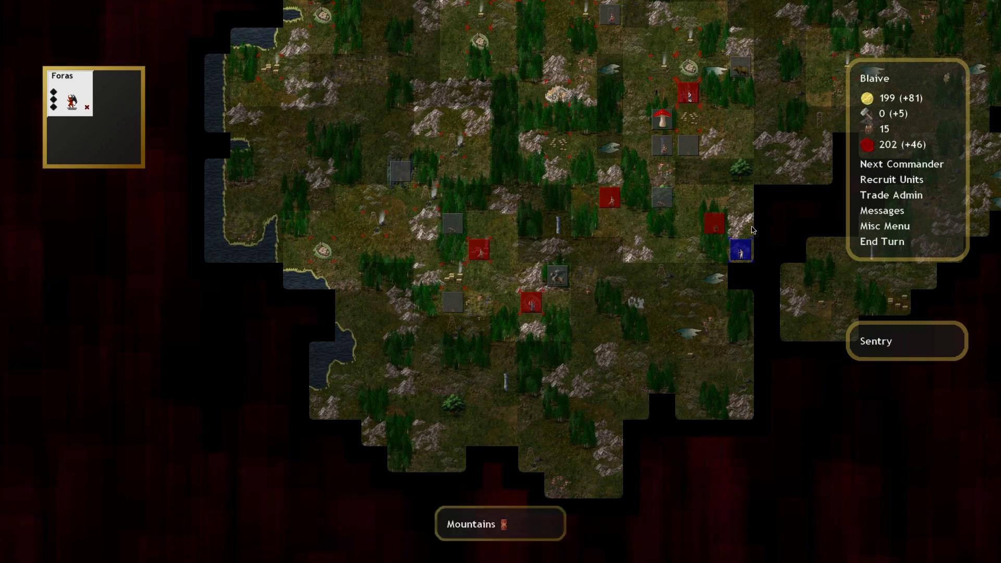
drag(688, 235, 547, 119)
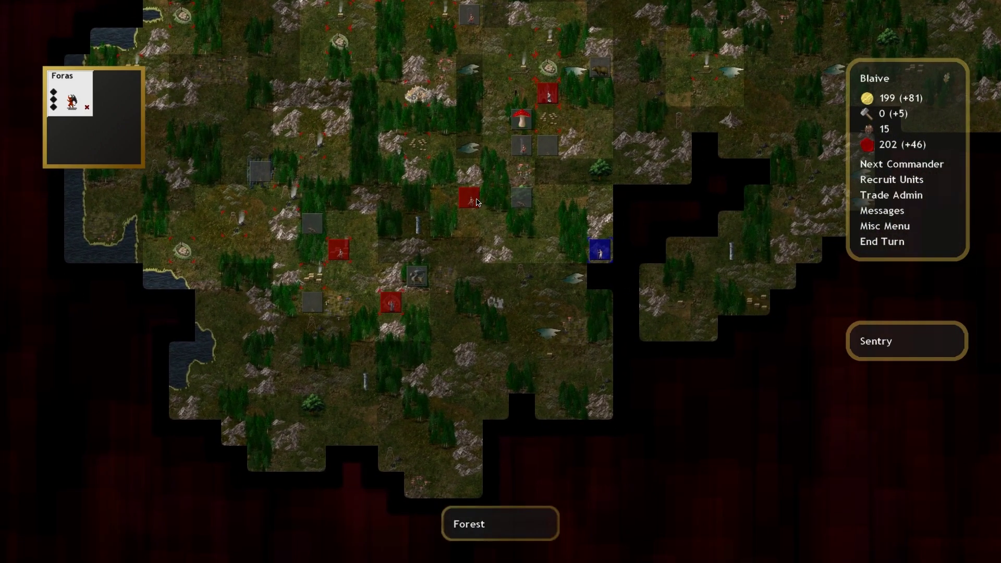
click(471, 202)
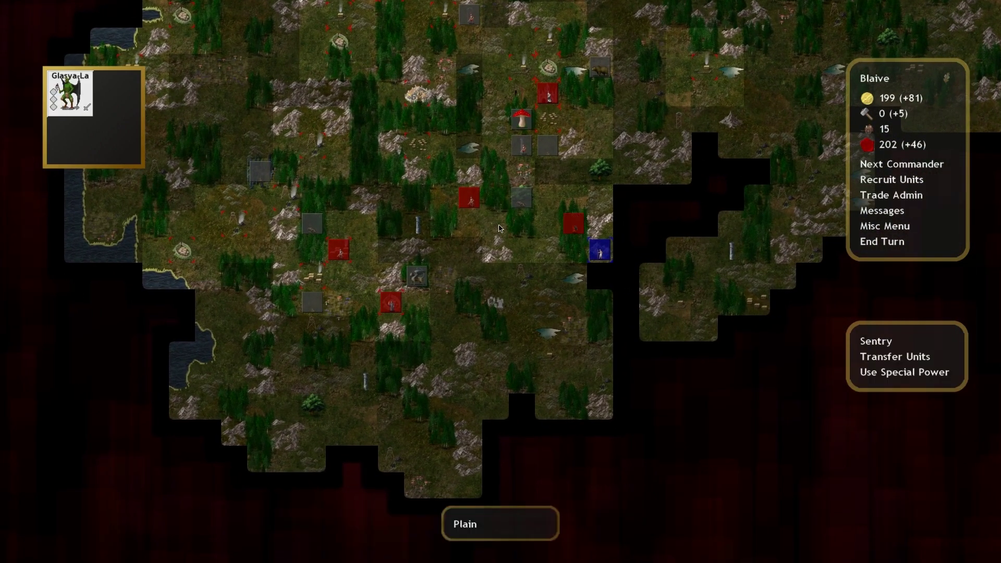
click(530, 276)
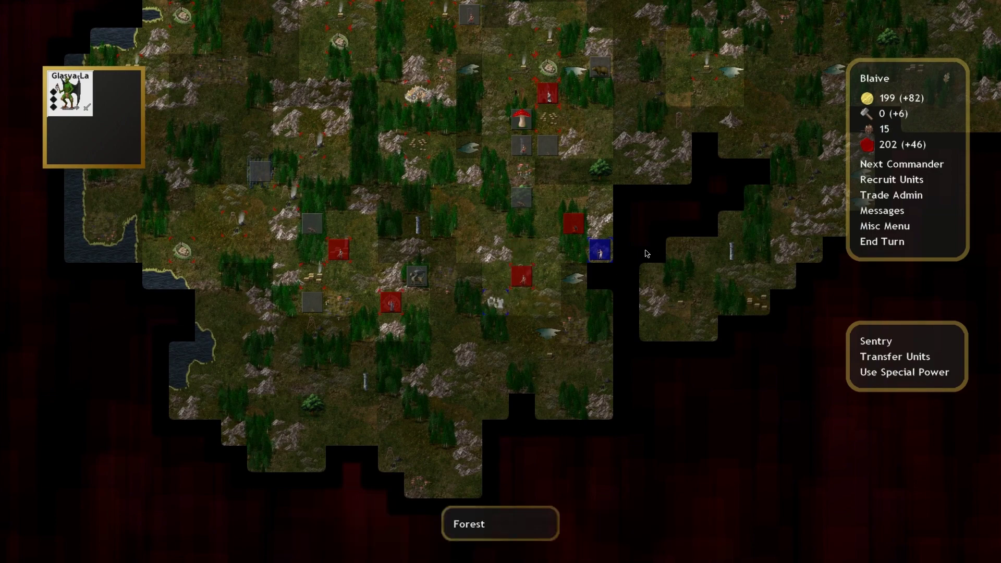
scroll(580, 325, up, 1)
scroll(626, 255, up, 1)
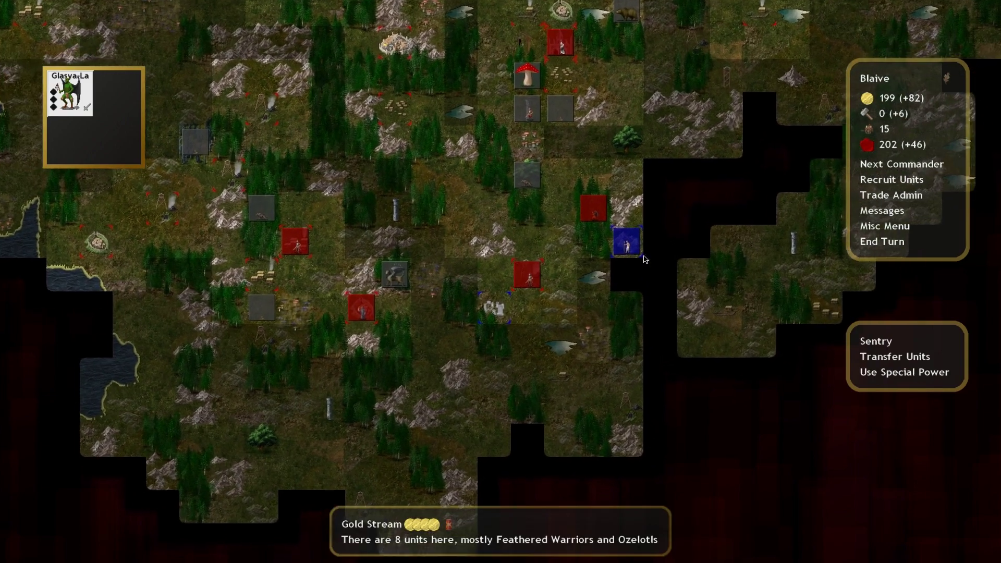
Step: Dismiss the Manticore's stats and advance Chernuble's army one tile southeast
key(n)
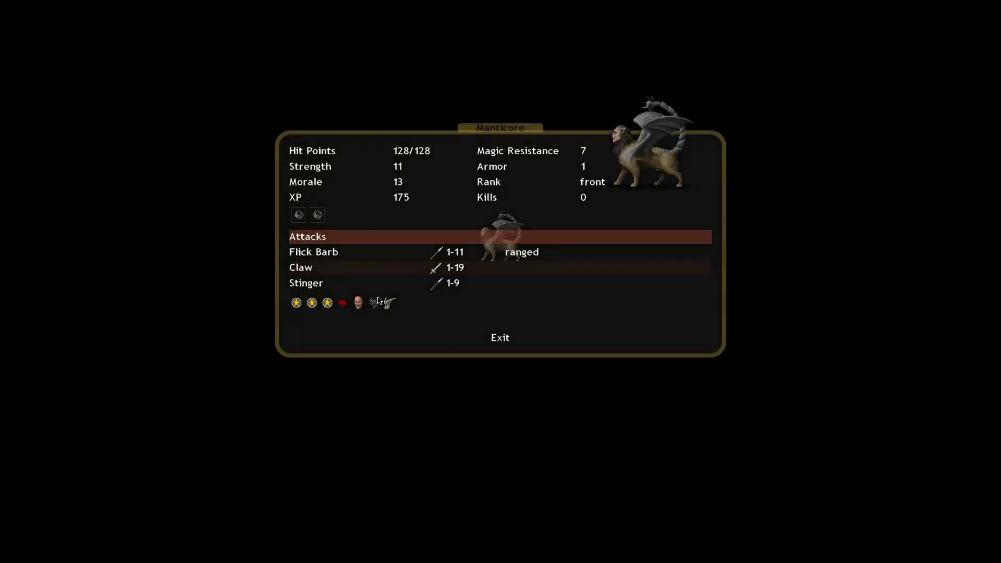
click(511, 344)
key(Escape)
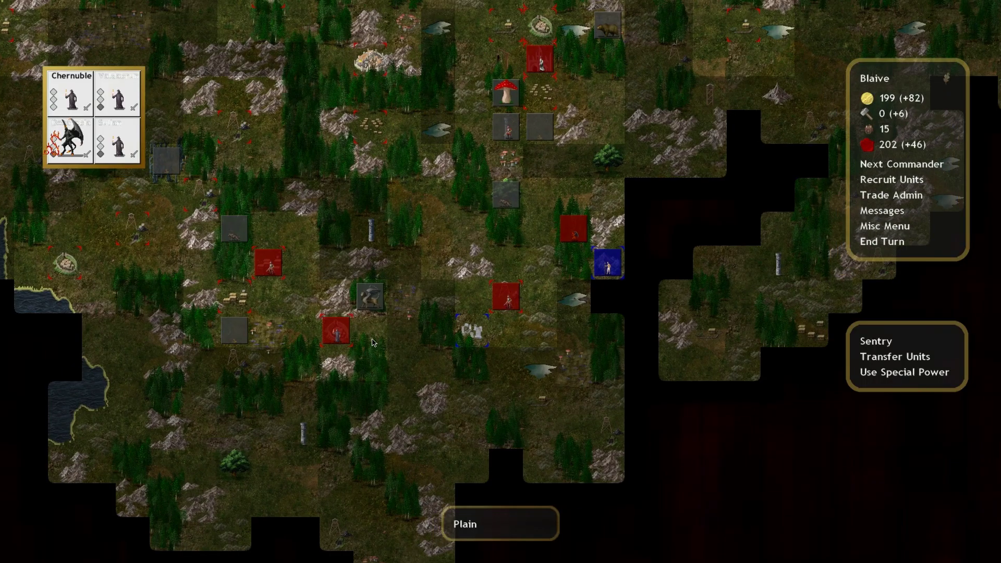
click(411, 359)
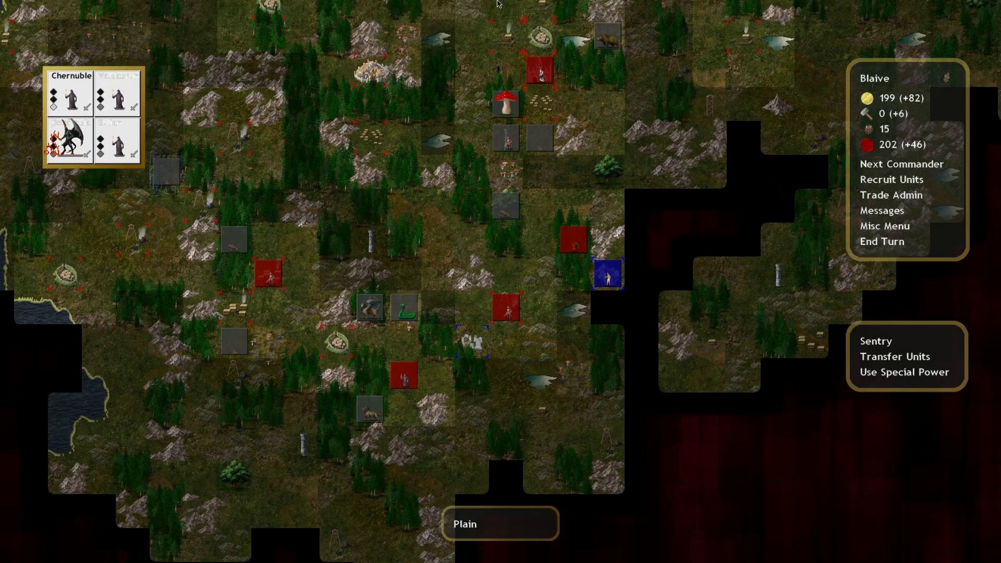
scroll(492, 5, down, 2)
scroll(391, 47, up, 2)
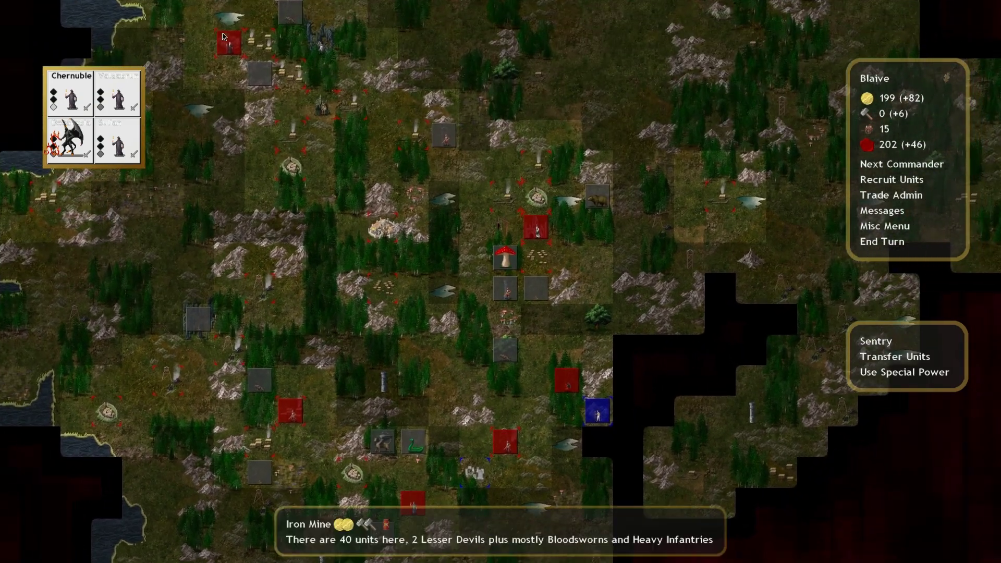
Step: Recruit Spearmen in Capitolium with Naberius's group, bringing gold down to 149
click(328, 82)
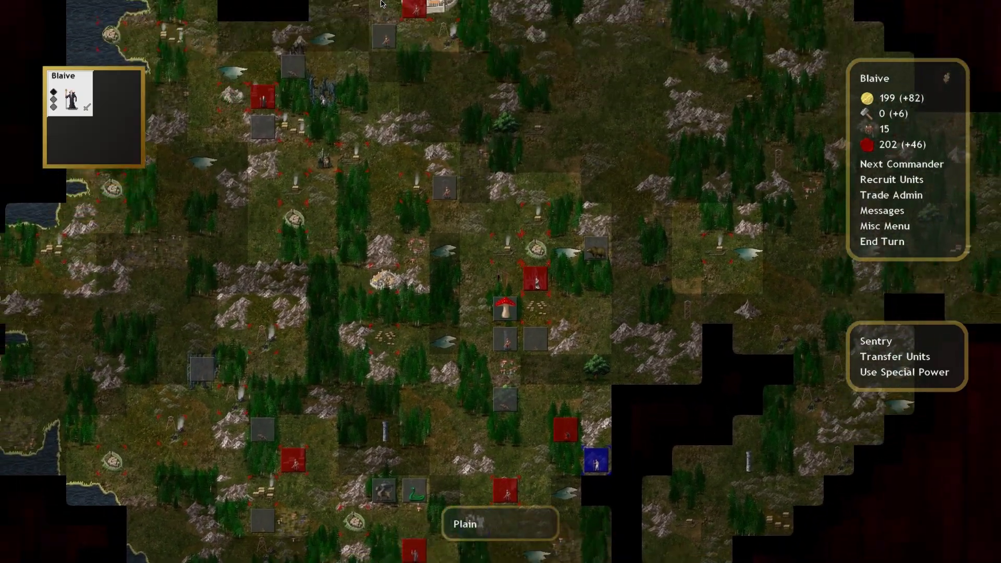
scroll(383, 4, up, 3)
click(400, 29)
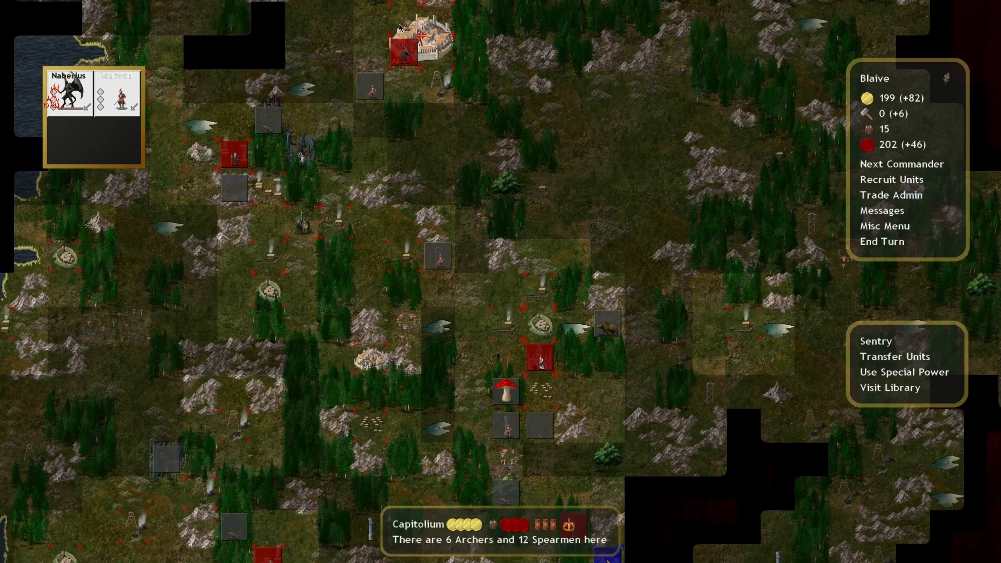
click(892, 195)
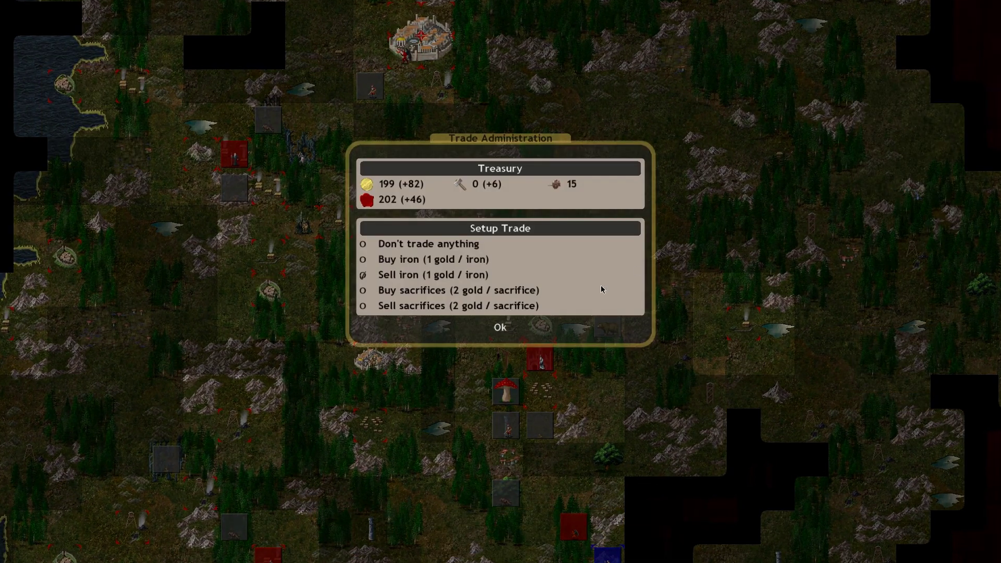
click(499, 327)
click(891, 181)
click(328, 143)
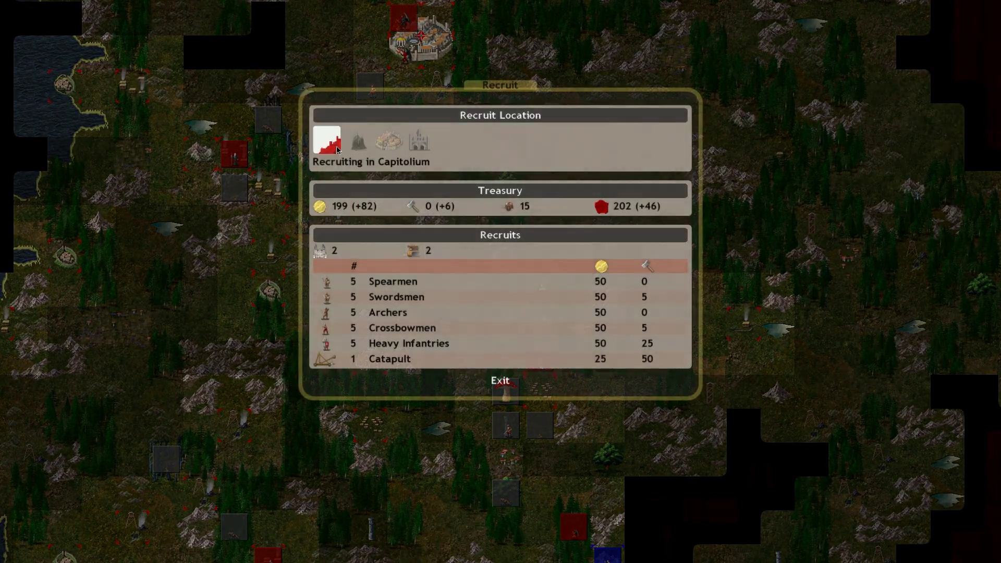
click(392, 281)
click(500, 381)
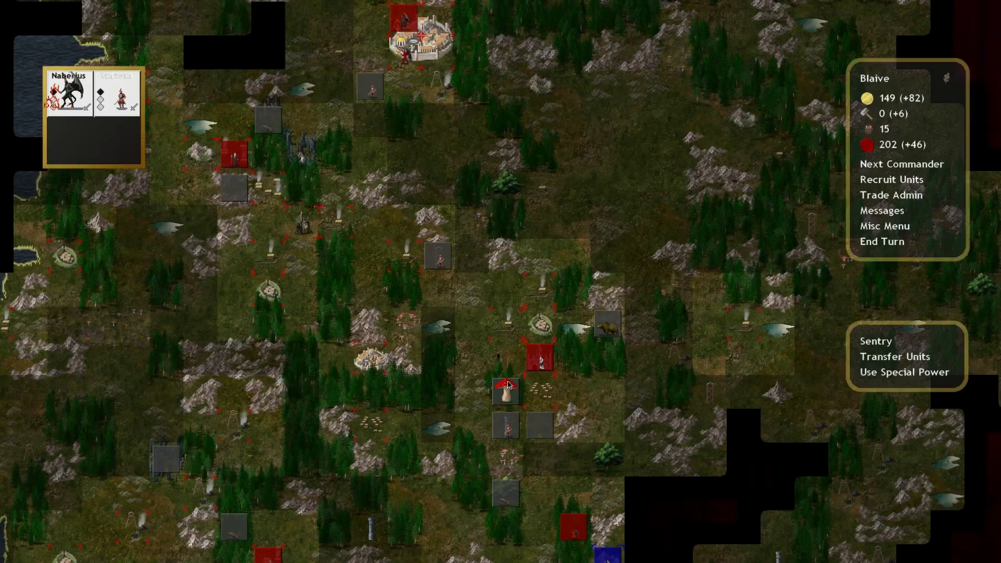
Step: Have Naberius summon a Lesser Devil and a Disease Demon, dropping blood to 162
click(884, 344)
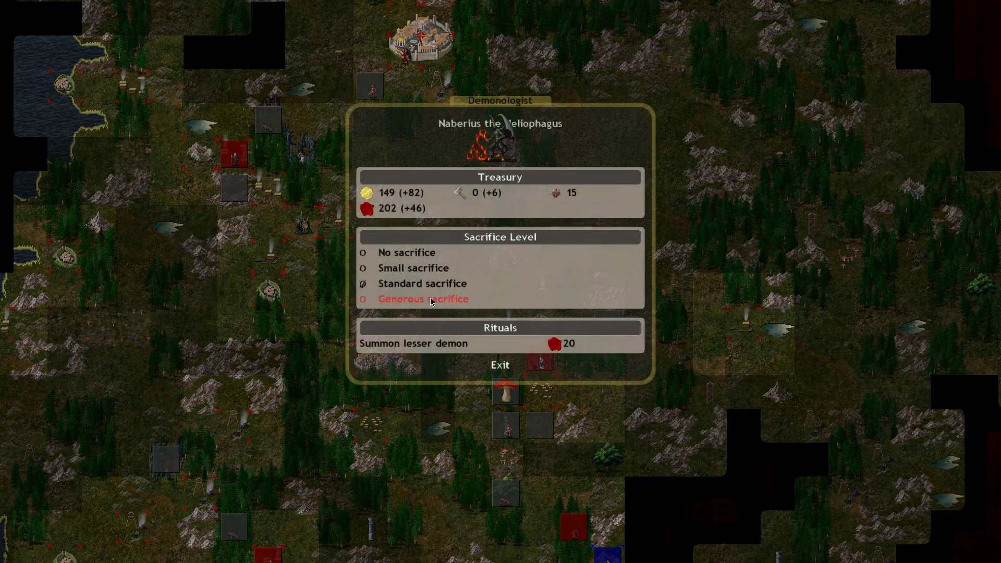
click(414, 343)
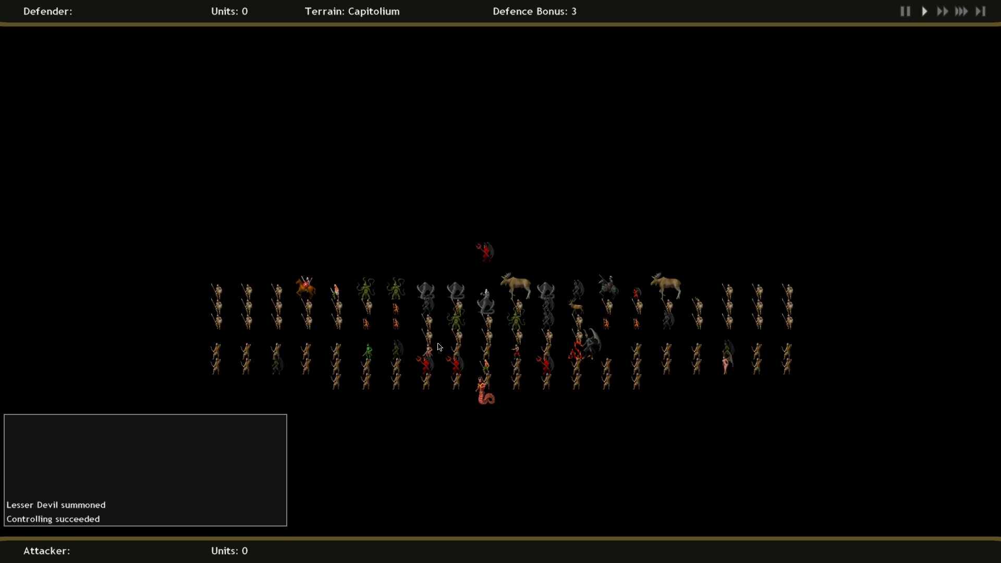
click(486, 246)
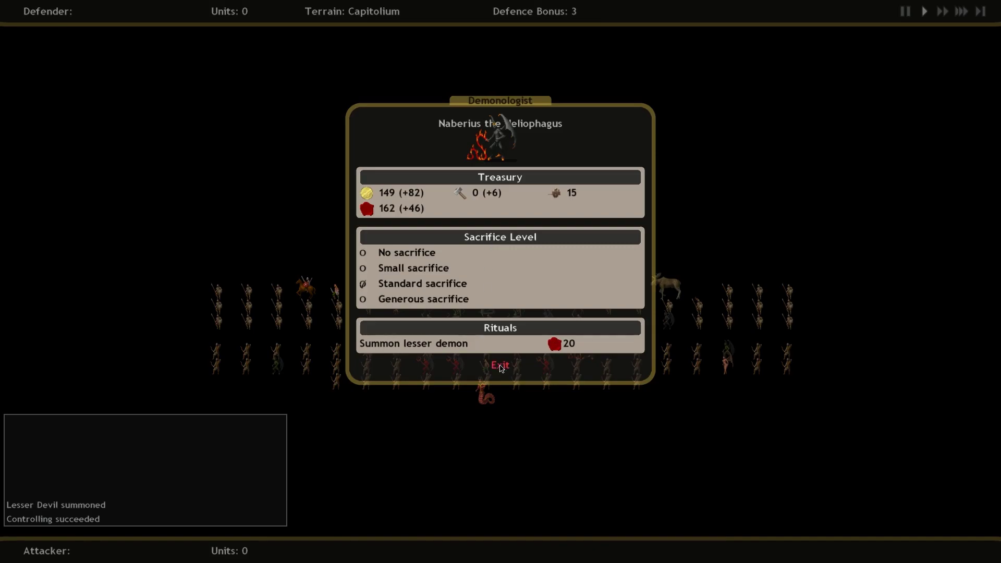
key(Escape)
scroll(500, 281, down, 5)
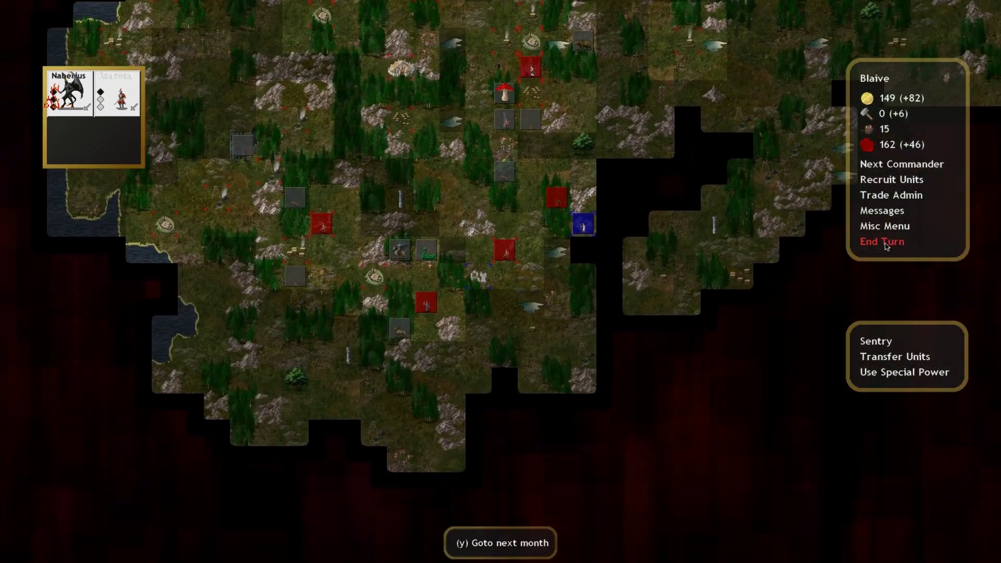
Step: End the month and acknowledge Blaive's new turn at 237 gold and 208 blood
key(y)
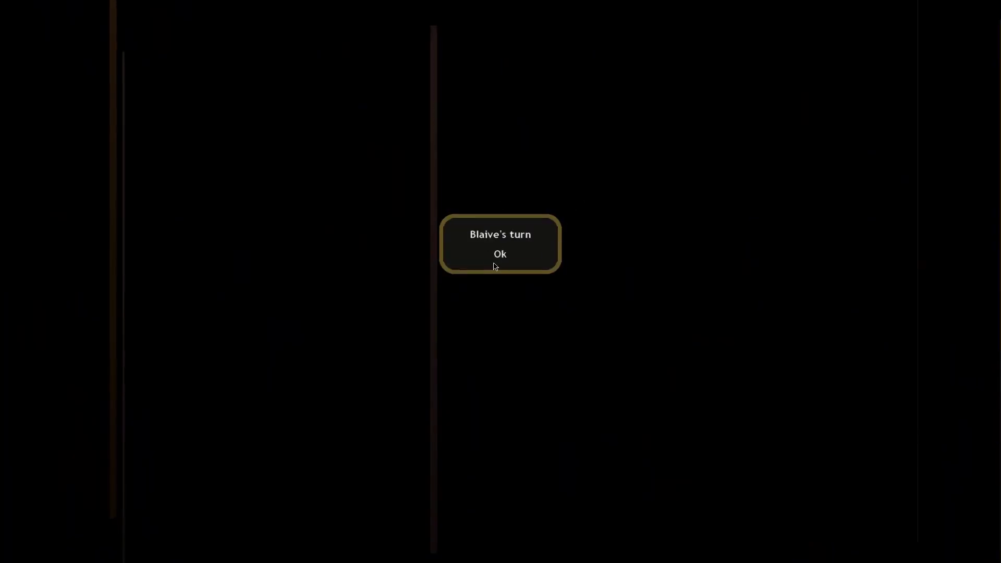
click(500, 268)
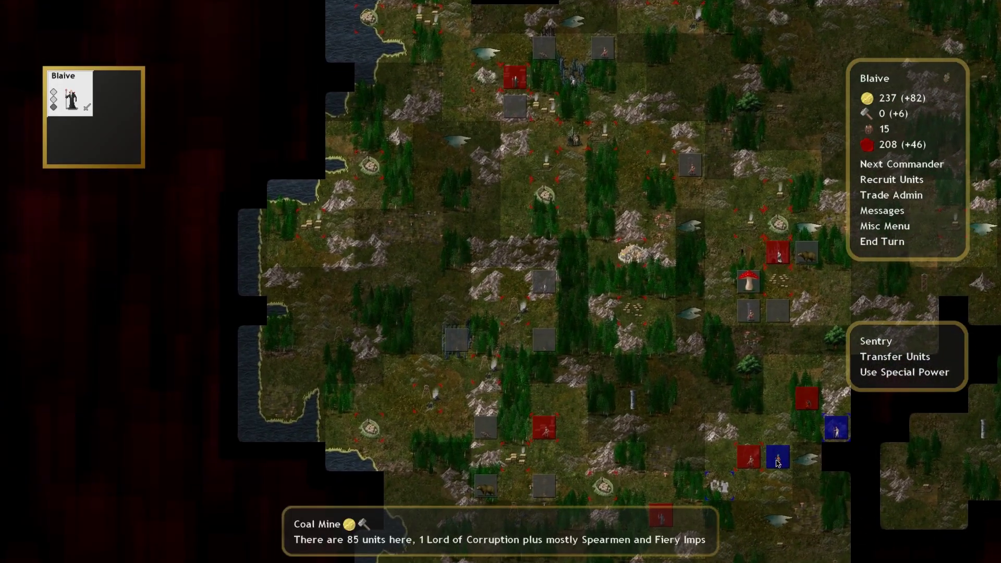
Step: Inspect the Rain Temple Attendant's stats and move Chernuble's army to a neighbouring tile
right_click(777, 462)
click(485, 208)
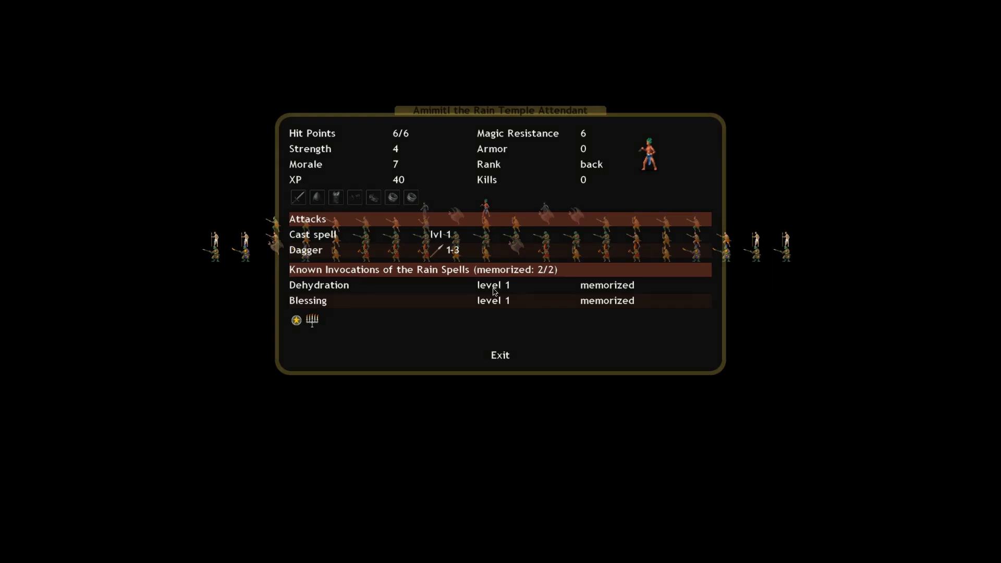
click(500, 359)
key(Escape)
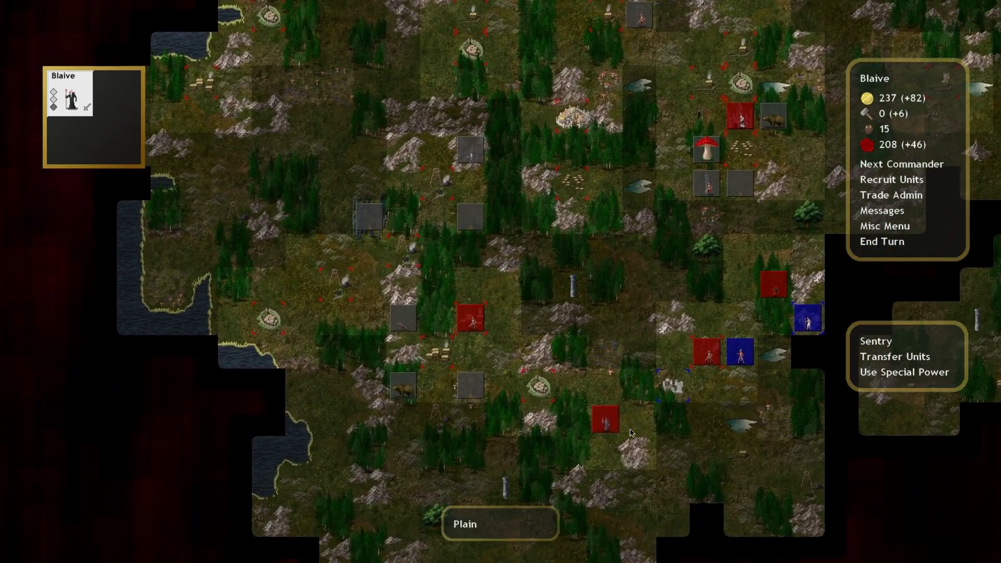
click(605, 420)
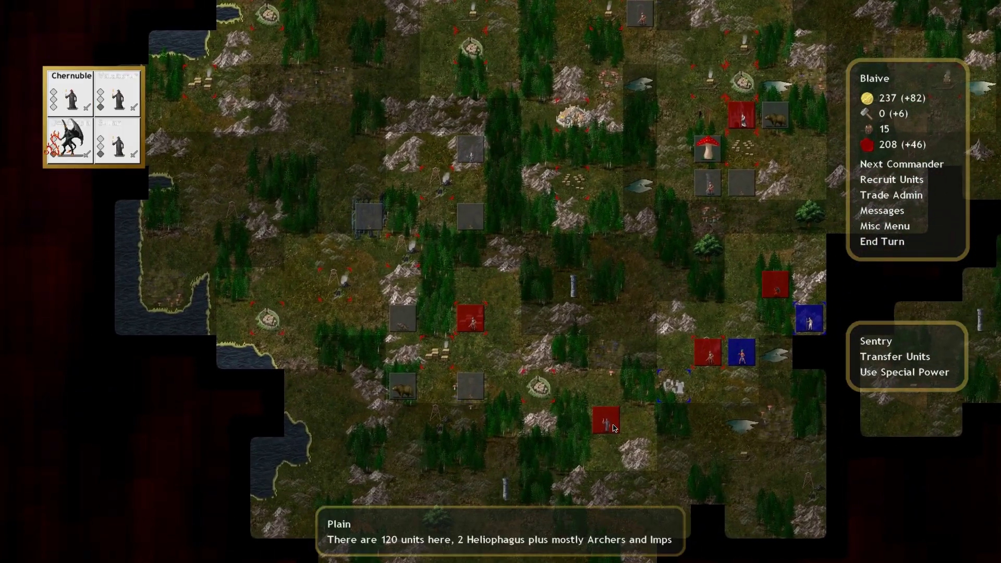
click(669, 389)
Step: Check the Coal Mine army and move Foras beside the blue army
key(Down)
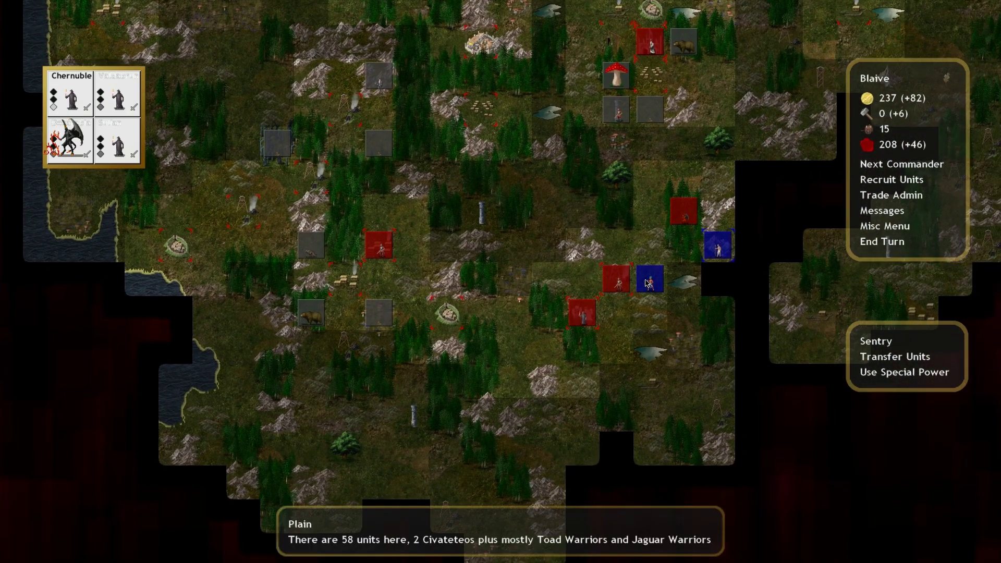
click(616, 284)
key(Escape)
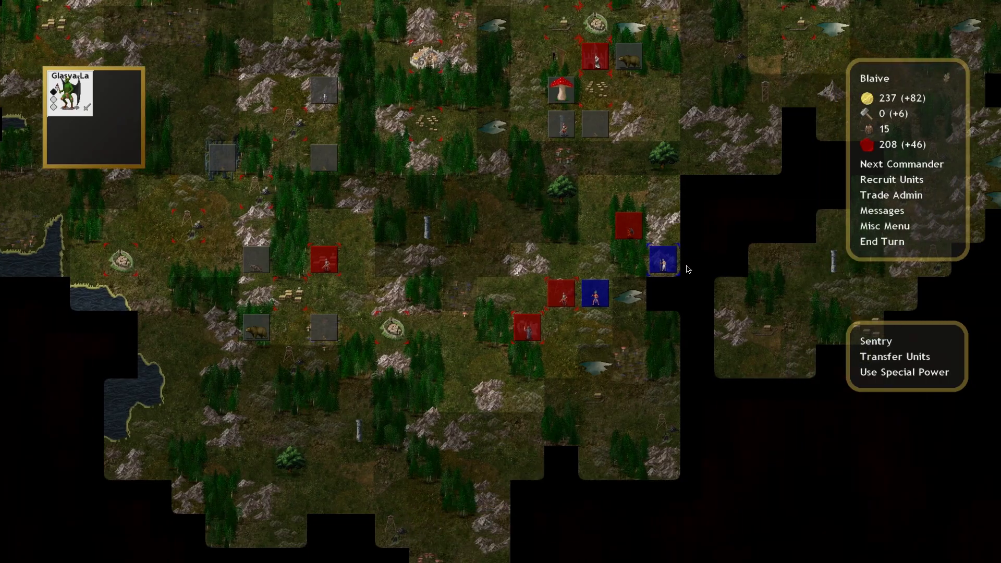
click(562, 294)
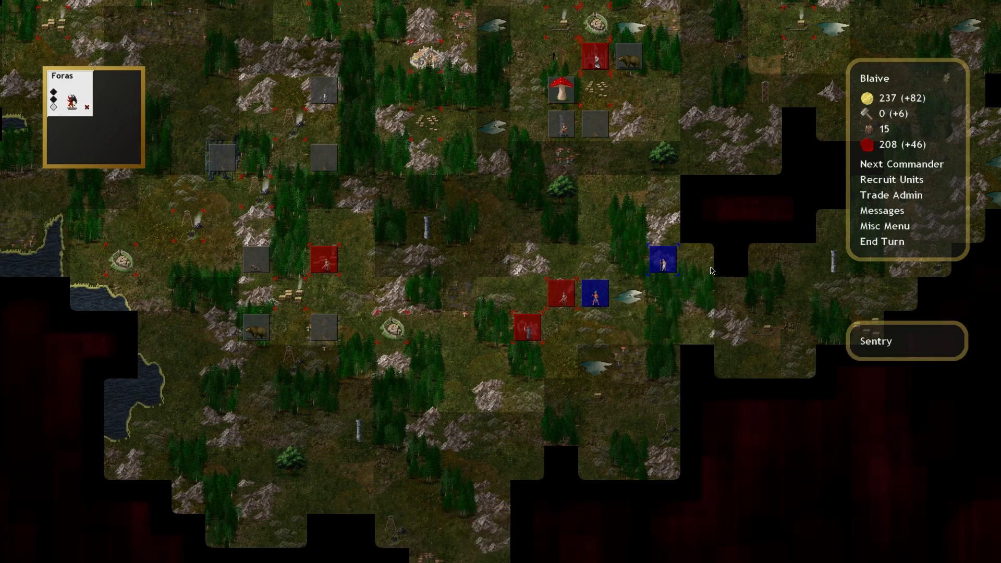
click(696, 262)
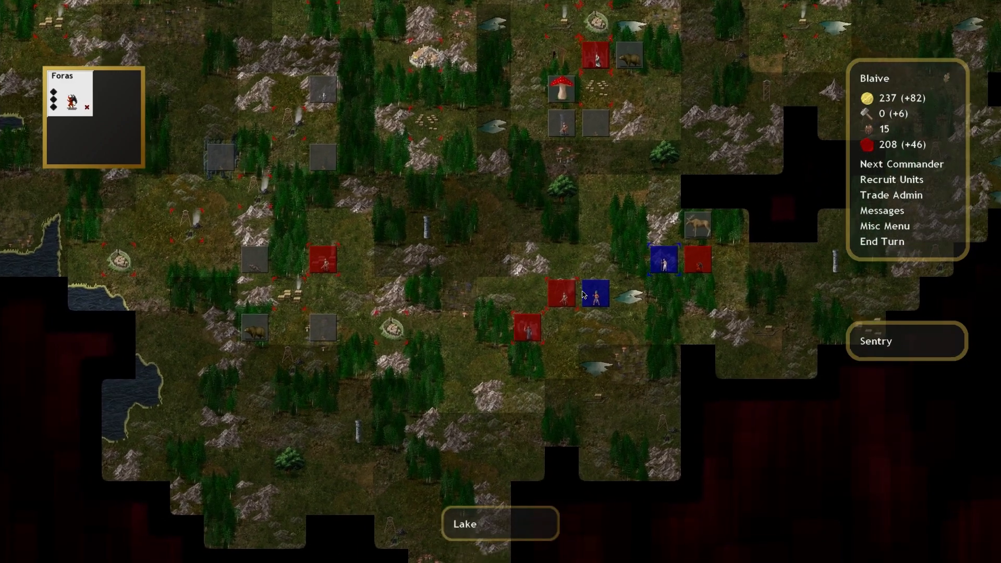
Step: Review the Lord of Corruption's stats in the Coal Mine army, then end the turn
click(575, 288)
key(Escape)
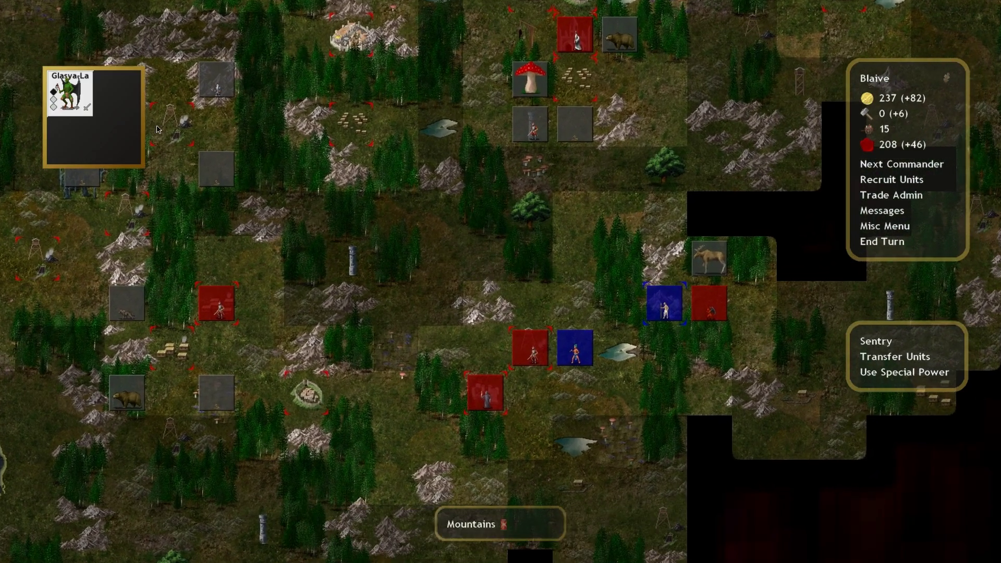
right_click(574, 348)
click(499, 401)
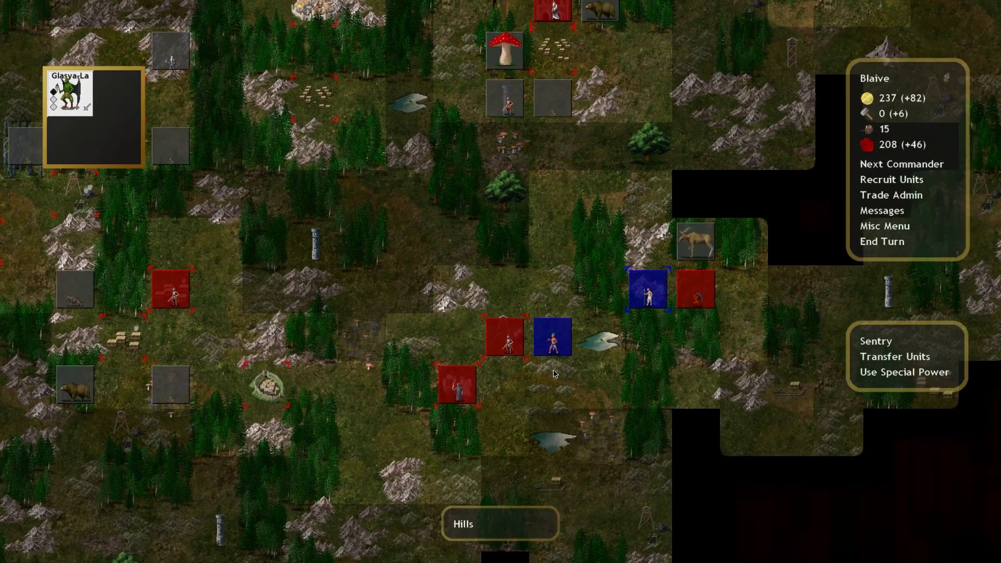
click(554, 344)
key(e)
Step: Start the battle against Mixcoatl and read Glasya-Labolas's Mass Corruption description
key(y)
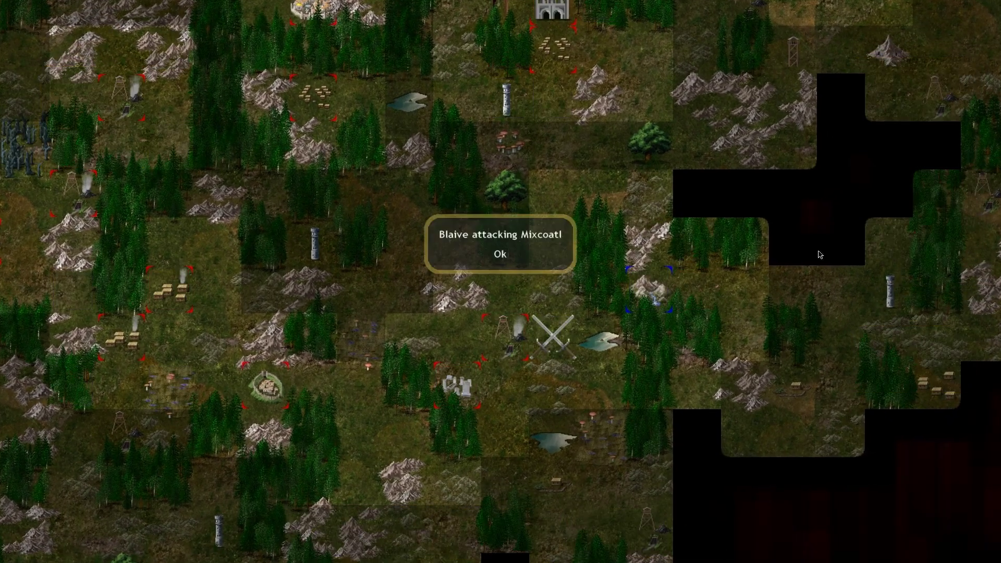
click(495, 259)
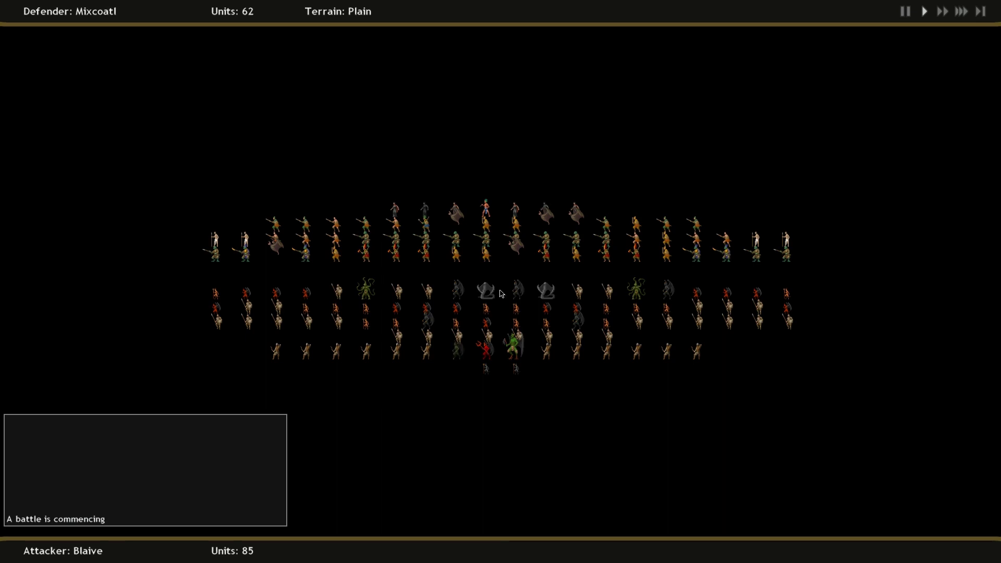
right_click(514, 353)
click(344, 239)
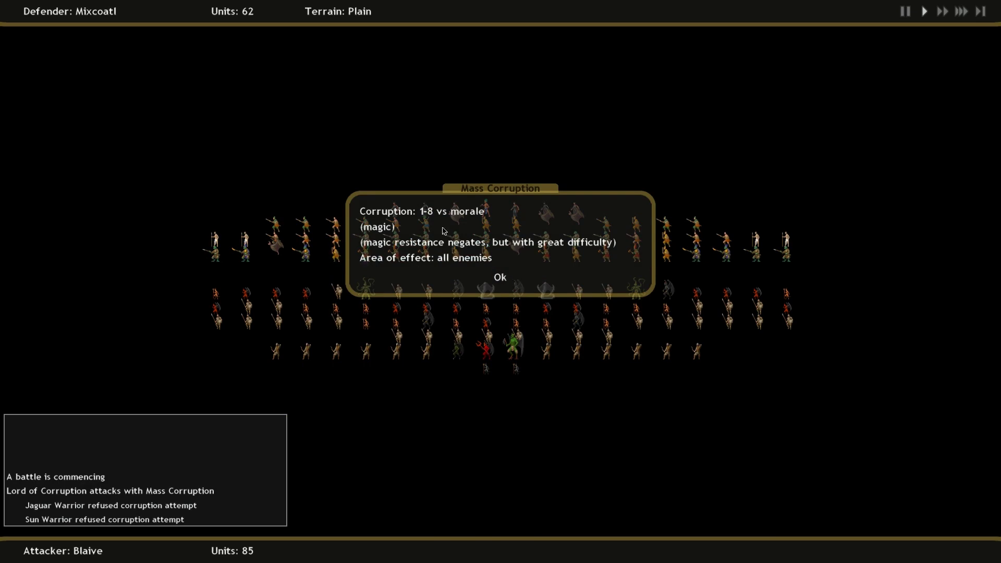
click(500, 278)
click(500, 395)
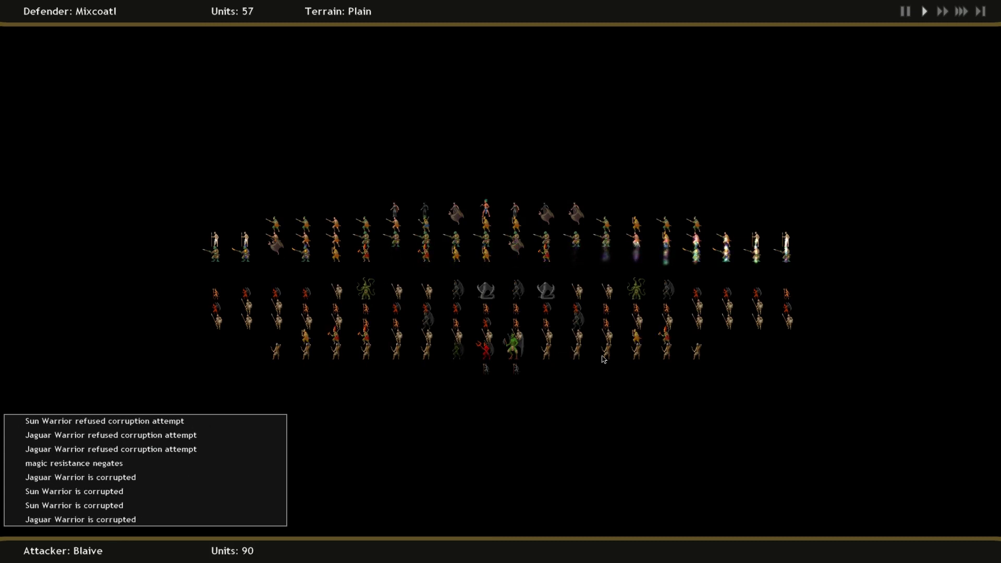
Step: Reread the Mass Corruption description and inspect a Sun Warrior's stats
right_click(565, 340)
click(328, 233)
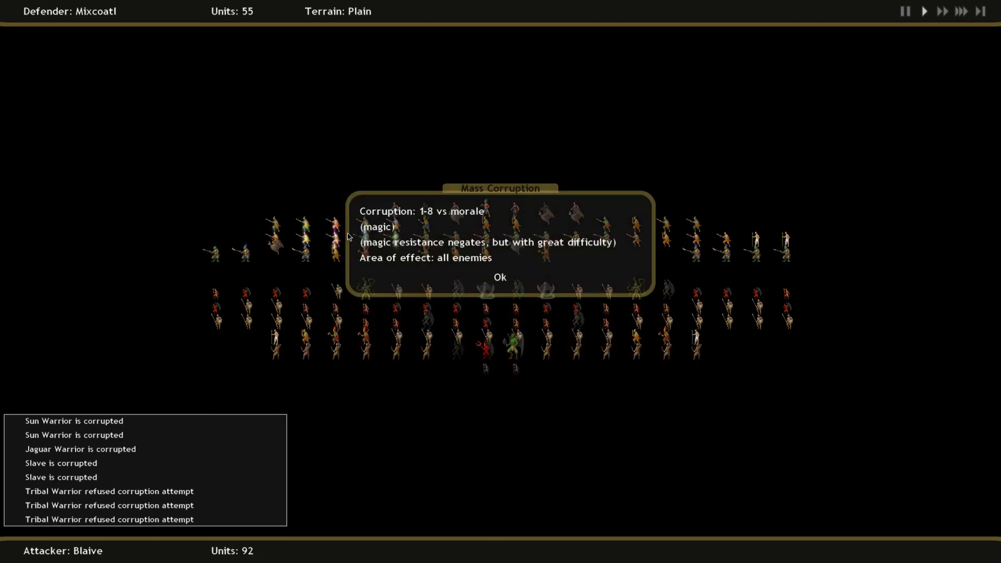
click(498, 279)
click(496, 403)
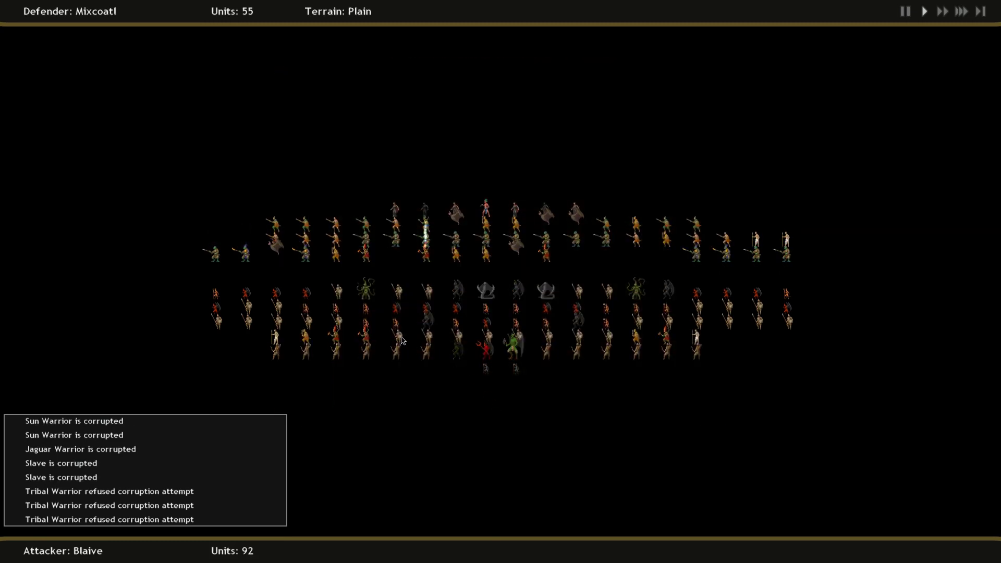
right_click(361, 342)
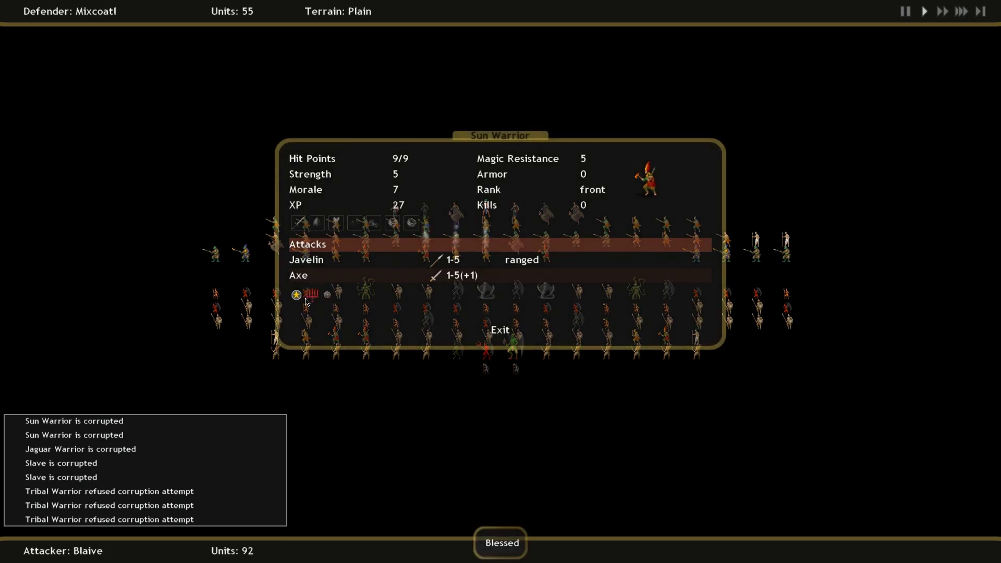
click(499, 329)
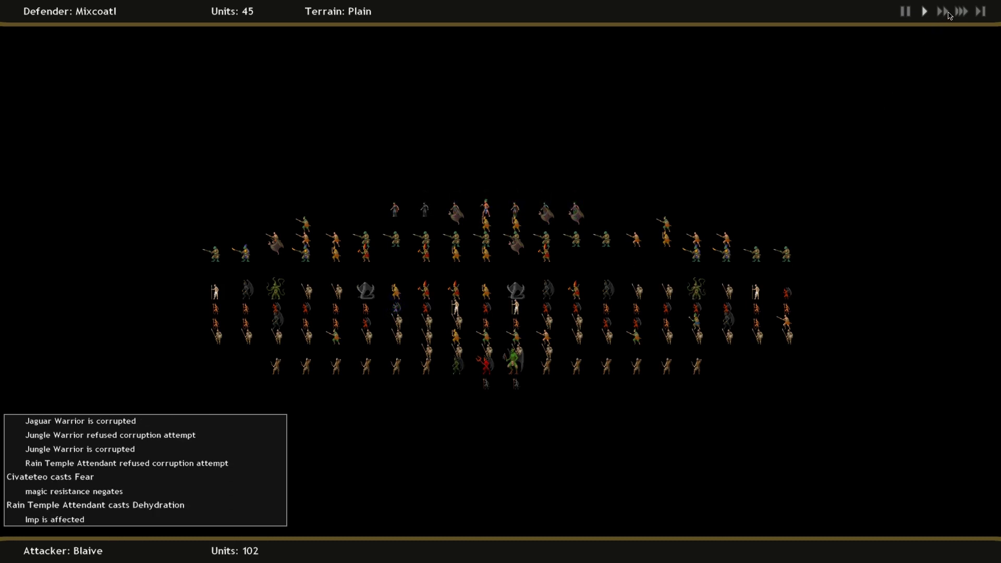
Step: Fast-forward the battle and check a Tribal Warrior's stats and Paralyzed status
click(943, 11)
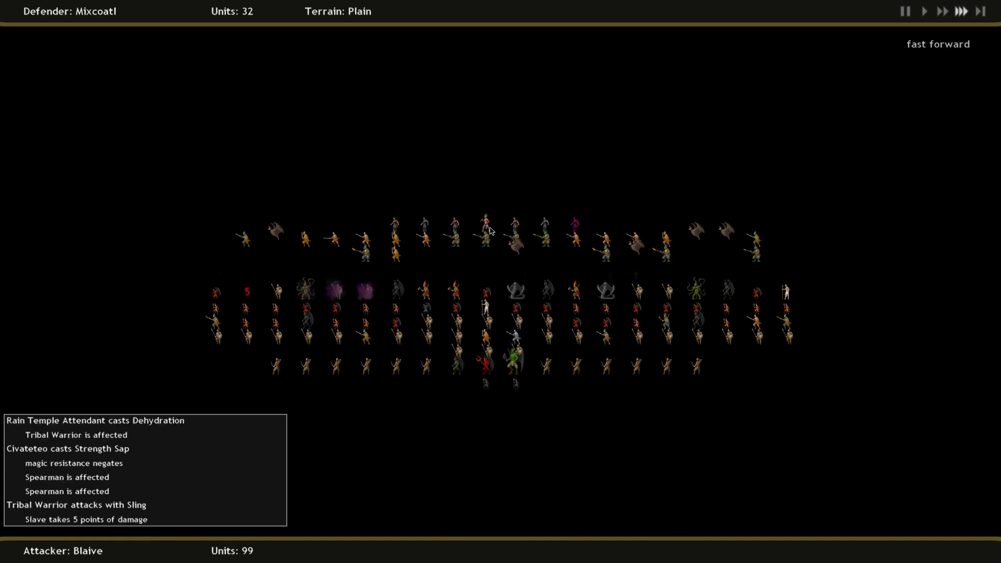
click(522, 341)
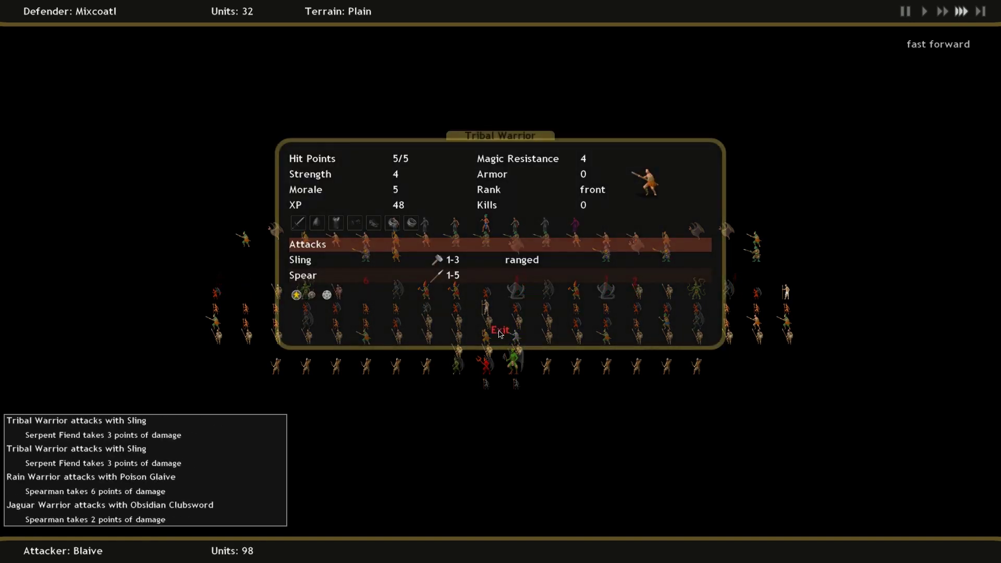
click(498, 332)
click(501, 332)
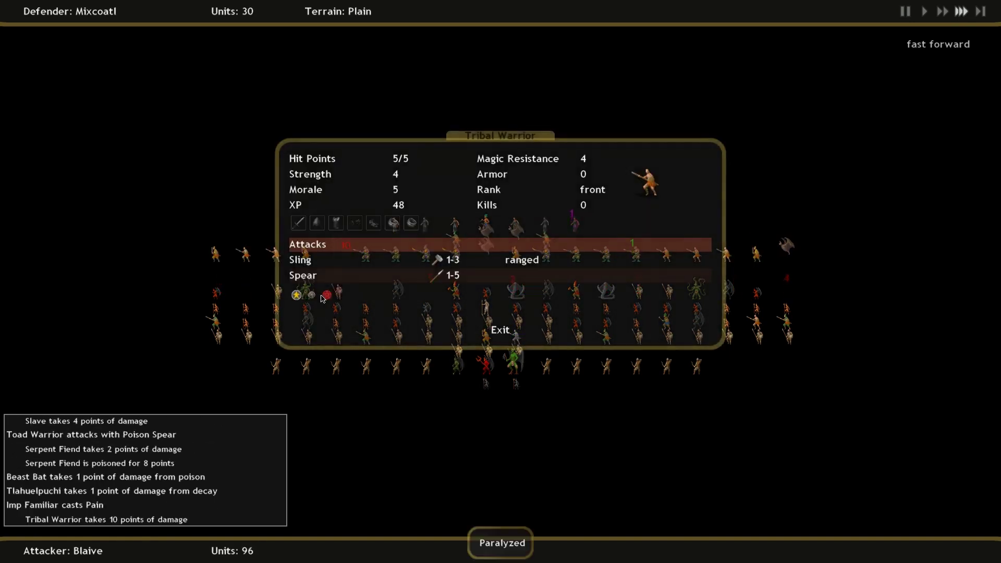
click(325, 295)
click(501, 263)
click(502, 329)
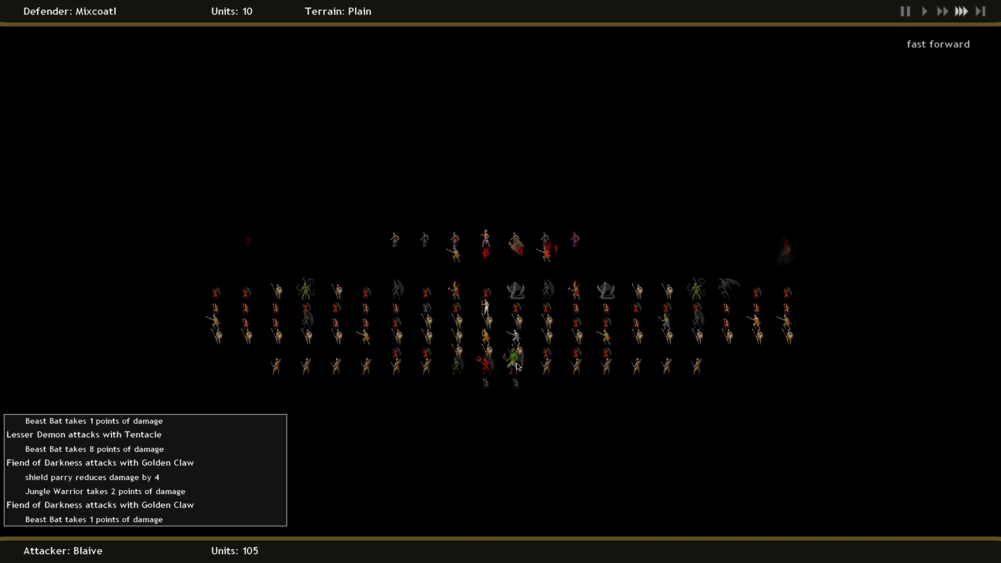
Step: Review Glasya-Labolas's known spells, including Imp Horde, while the battle finishes
right_click(517, 367)
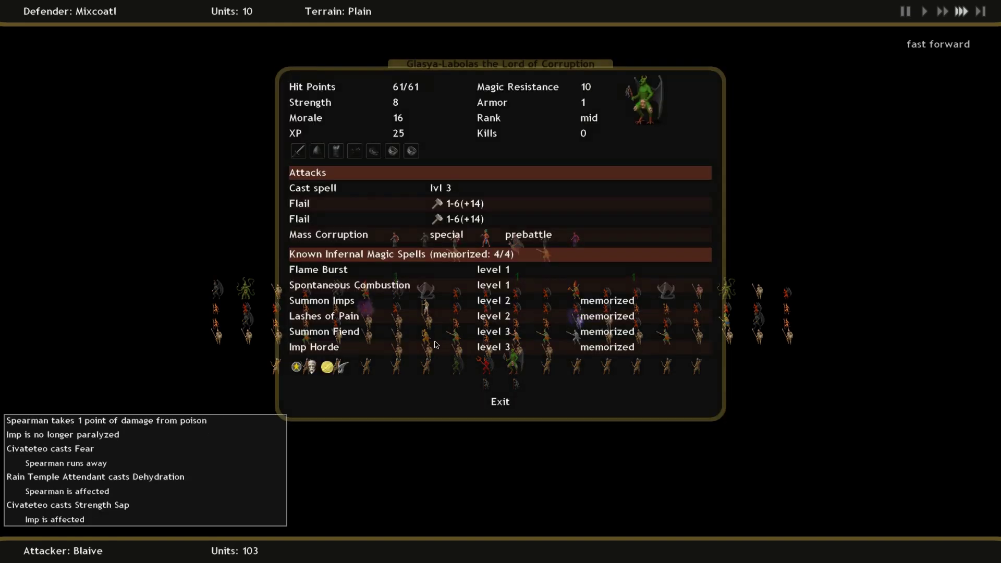
click(329, 349)
click(494, 301)
click(499, 402)
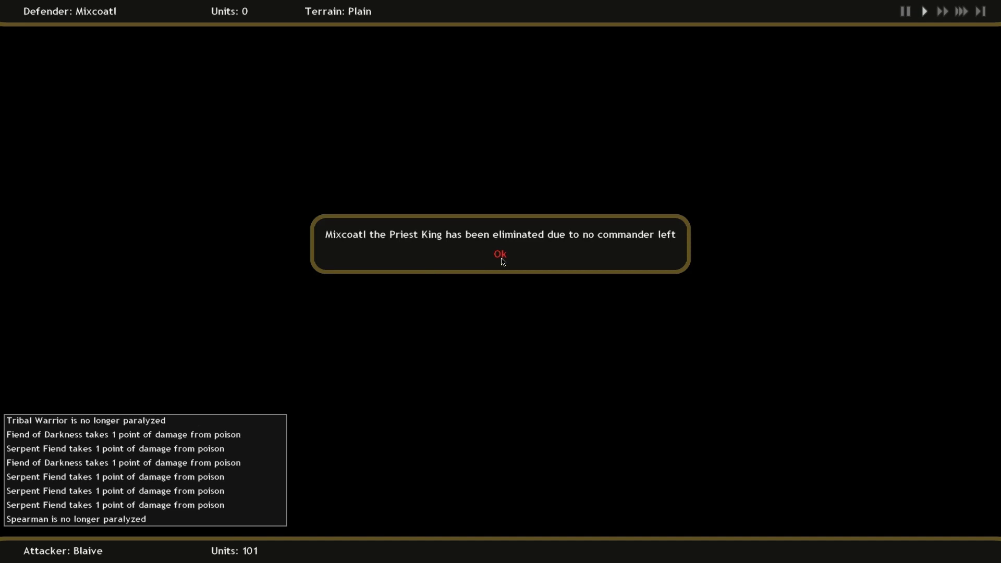
Step: Acknowledge Mixcoatl's elimination, inspect the Sun Warrior, and cycle to Foras and Chernuble
click(502, 258)
click(500, 262)
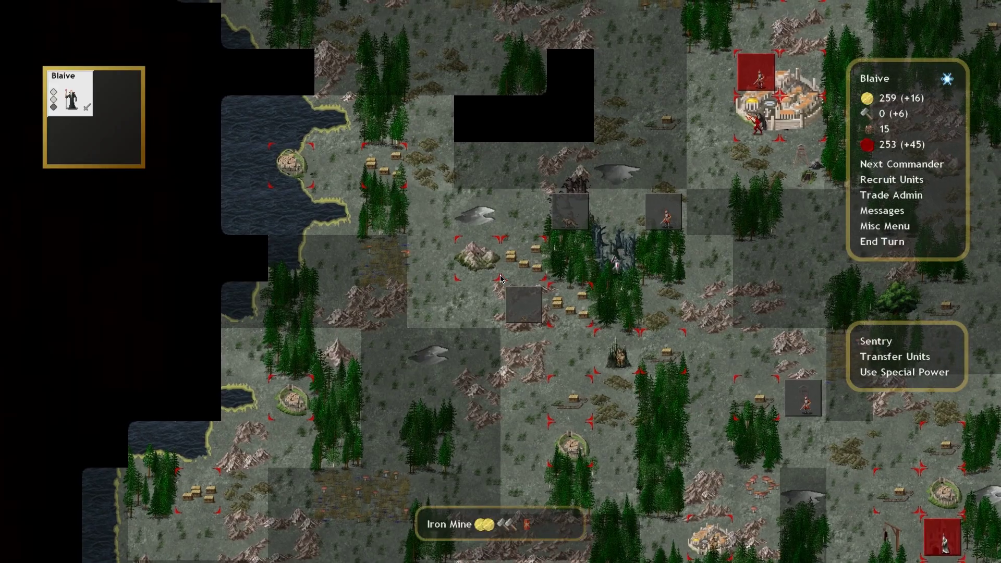
scroll(501, 282, down, 3)
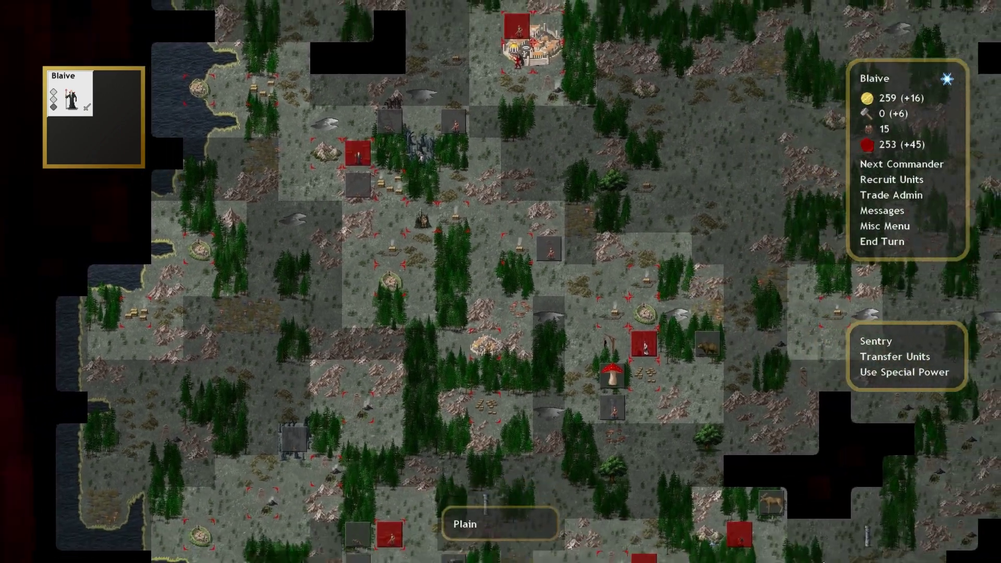
scroll(550, 358, down, 2)
scroll(550, 358, down, 2)
scroll(549, 358, down, 1)
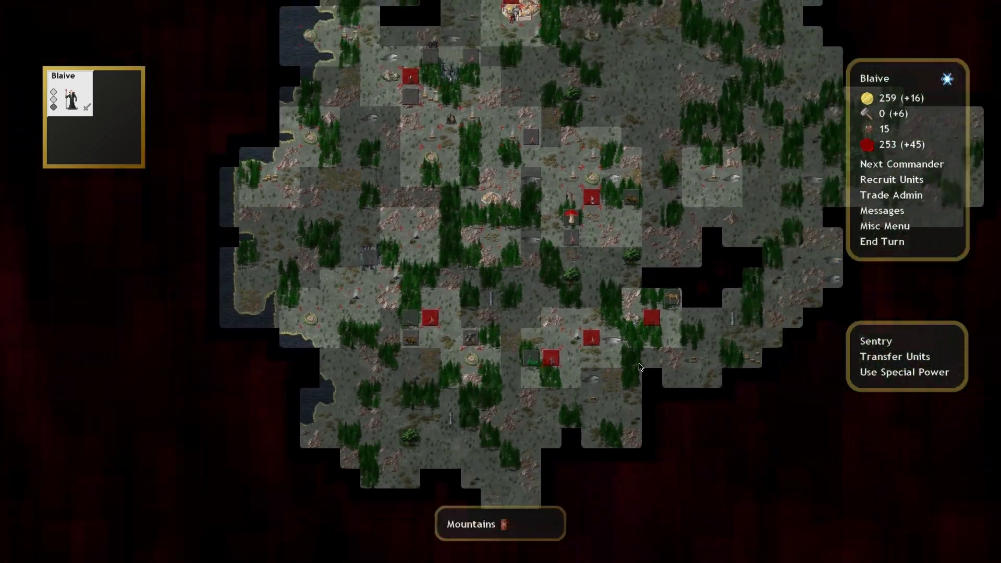
click(549, 358)
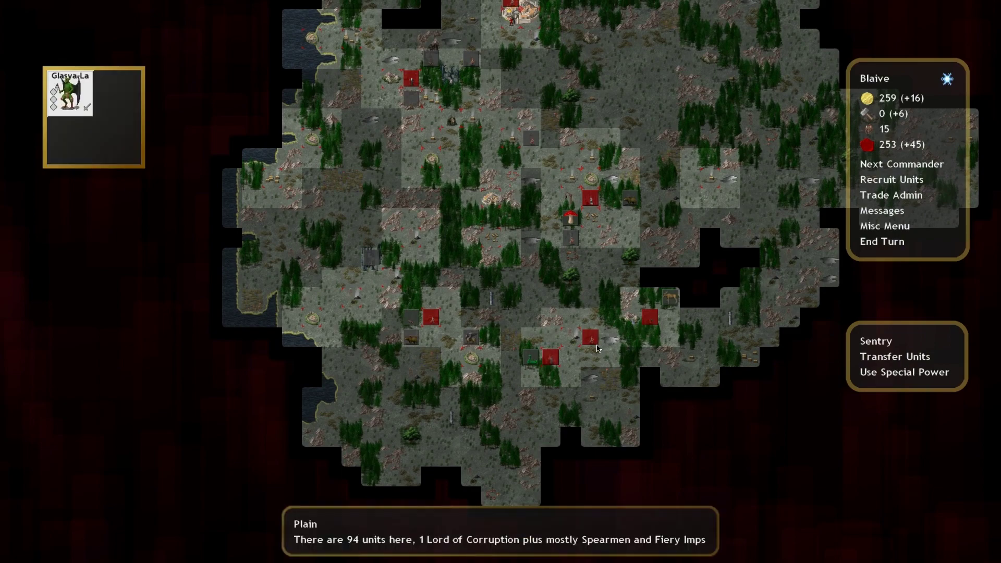
click(552, 358)
click(544, 258)
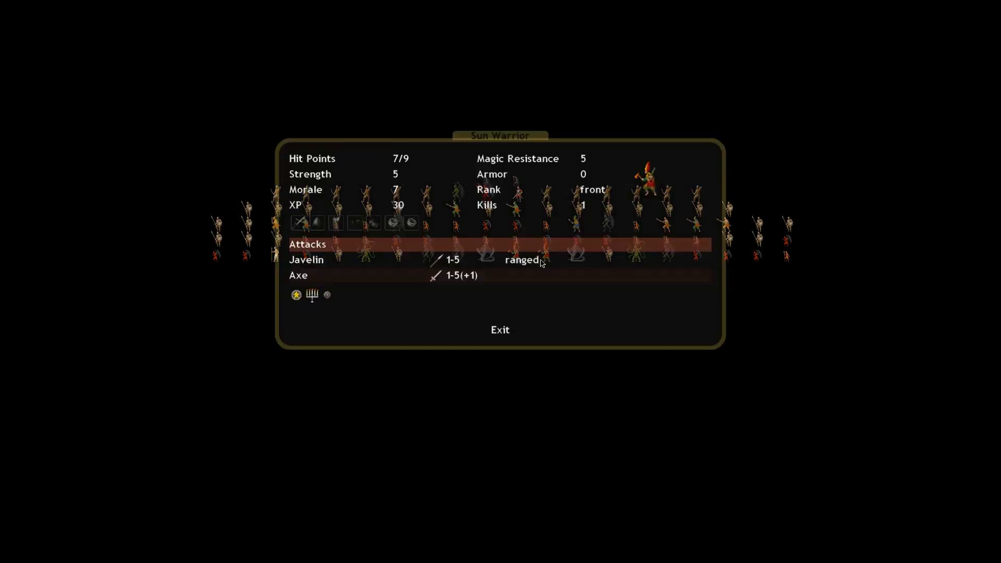
click(501, 332)
scroll(548, 314, up, 3)
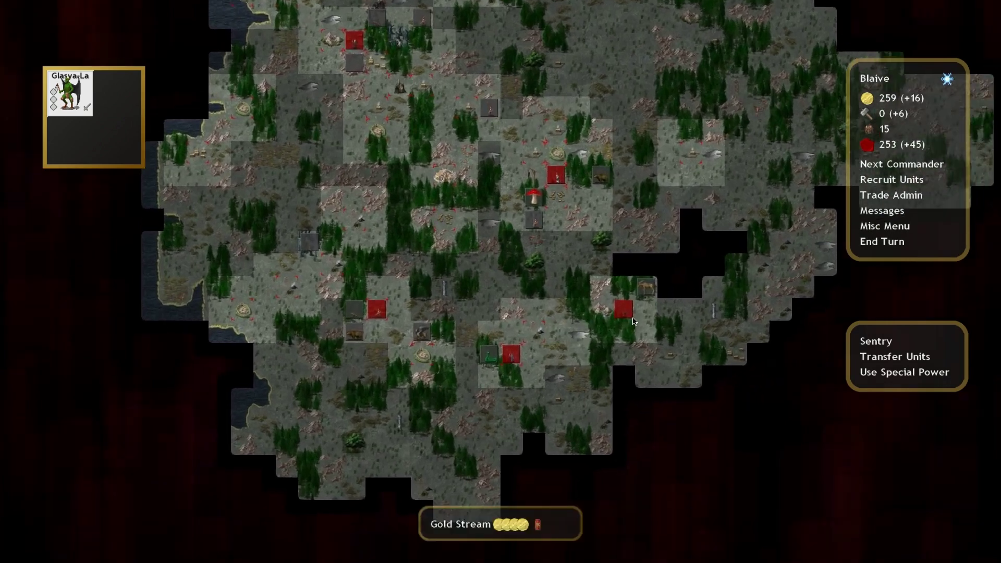
click(625, 311)
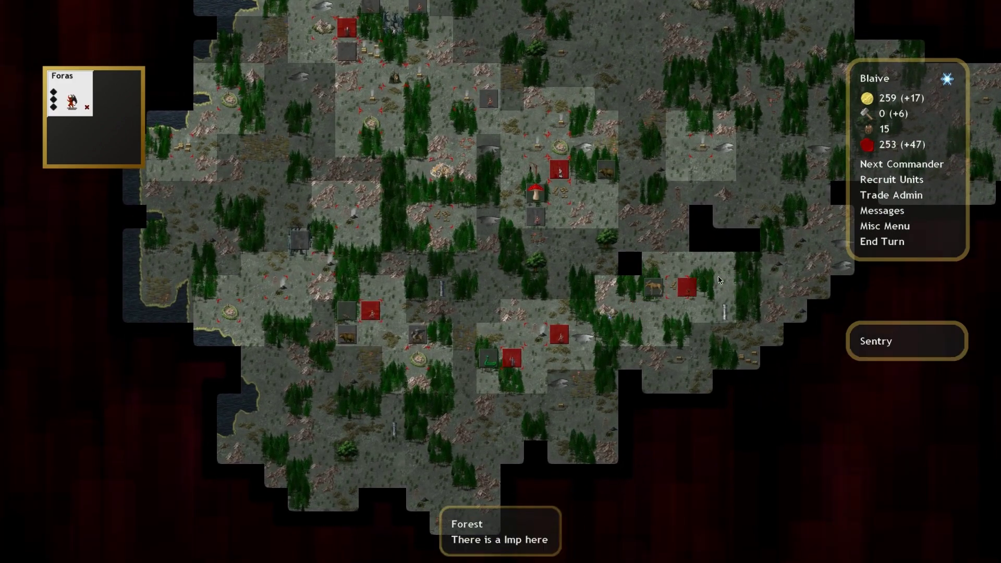
scroll(722, 270, down, 2)
scroll(722, 270, down, 2)
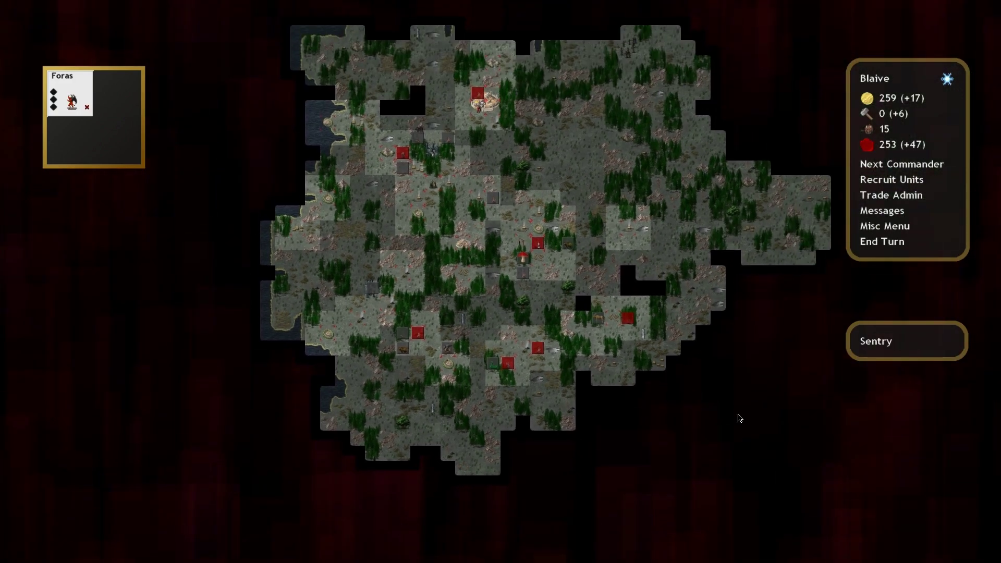
scroll(592, 334, up, 3)
click(592, 335)
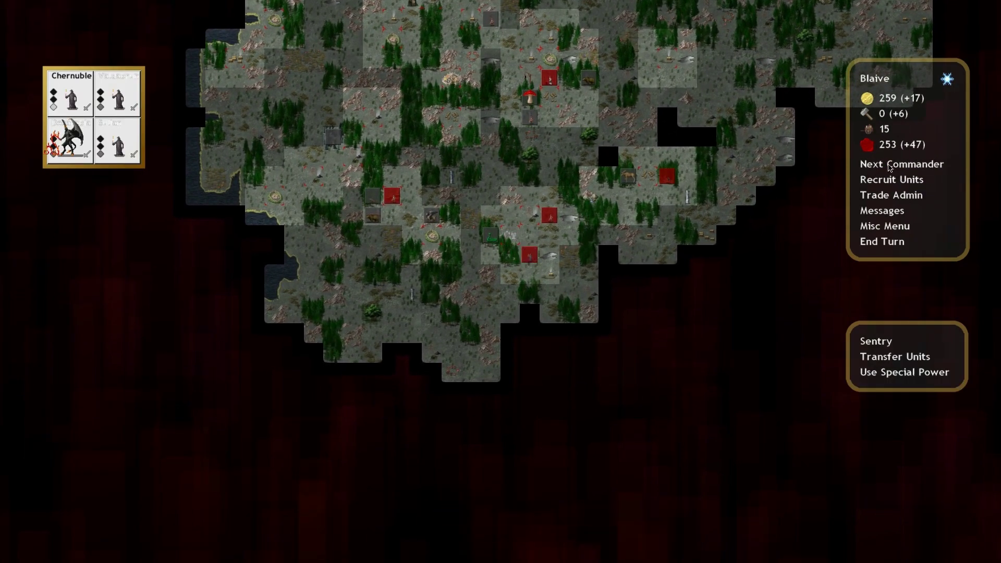
Step: Recruit troops in the Citadel, City and Capitolium, including a batch of Spearmen
click(891, 180)
click(396, 285)
click(389, 141)
click(382, 281)
click(330, 144)
click(388, 281)
click(500, 380)
scroll(547, 331, down, 1)
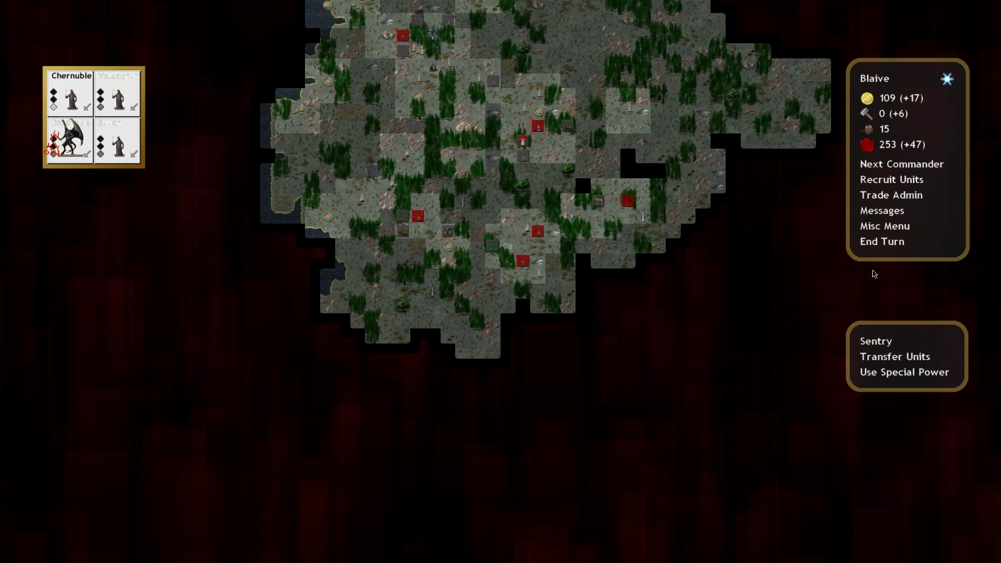
Step: End the turn, move Glasya-La's army, and cycle through Chernuble, Blaive and Foras
click(882, 241)
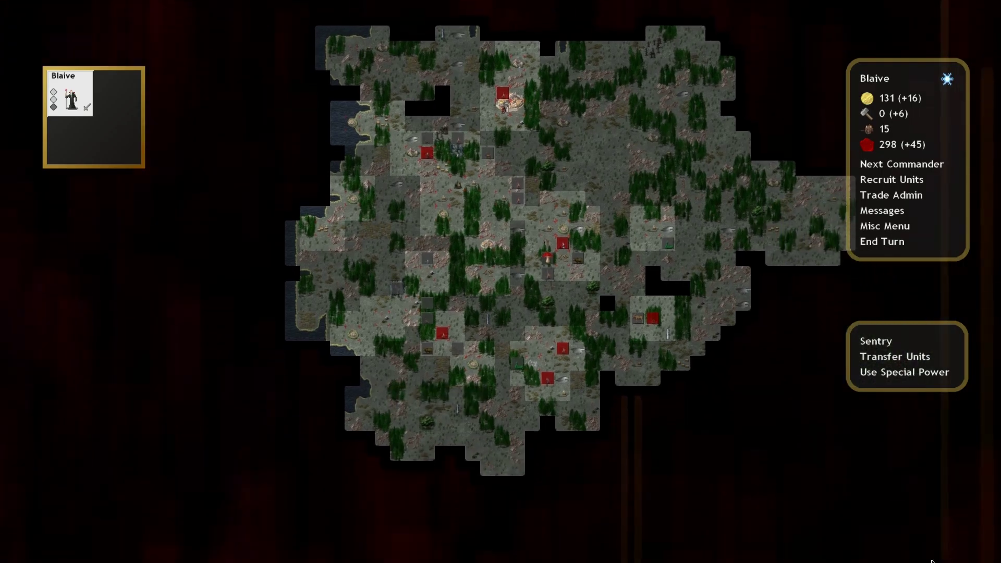
scroll(501, 470, up, 2)
scroll(500, 469, down, 2)
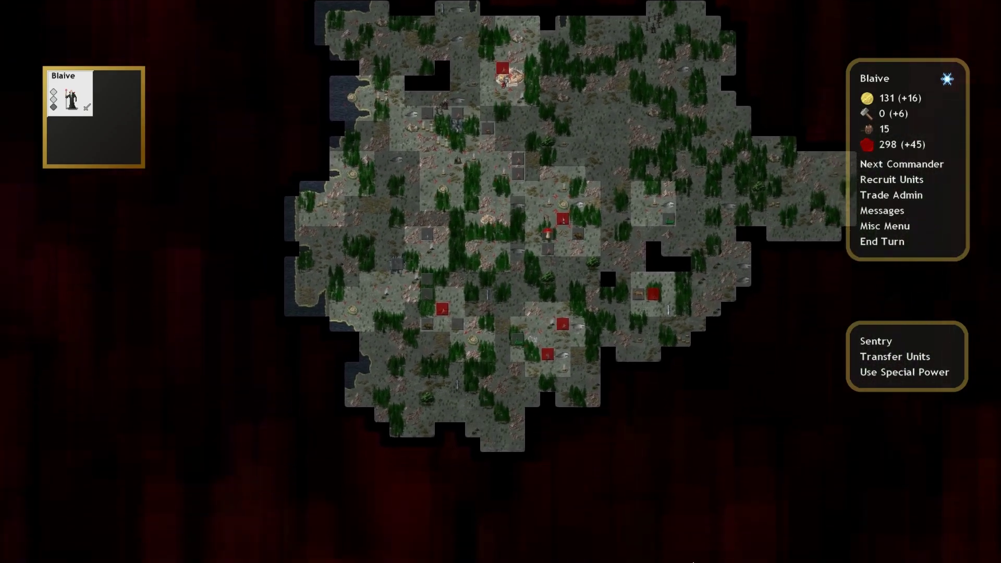
scroll(624, 324, up, 2)
click(624, 324)
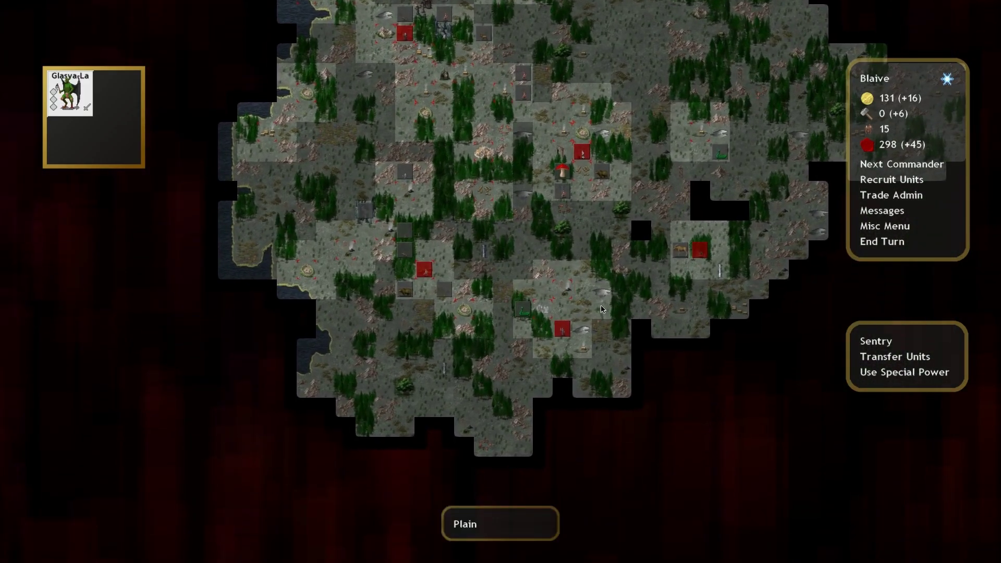
right_click(624, 323)
click(602, 350)
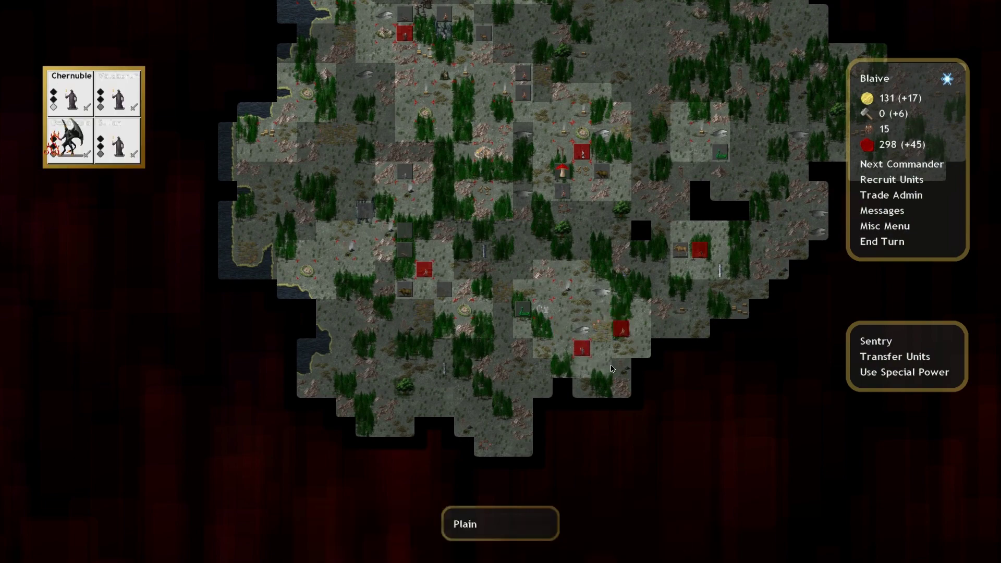
scroll(611, 368, down, 1)
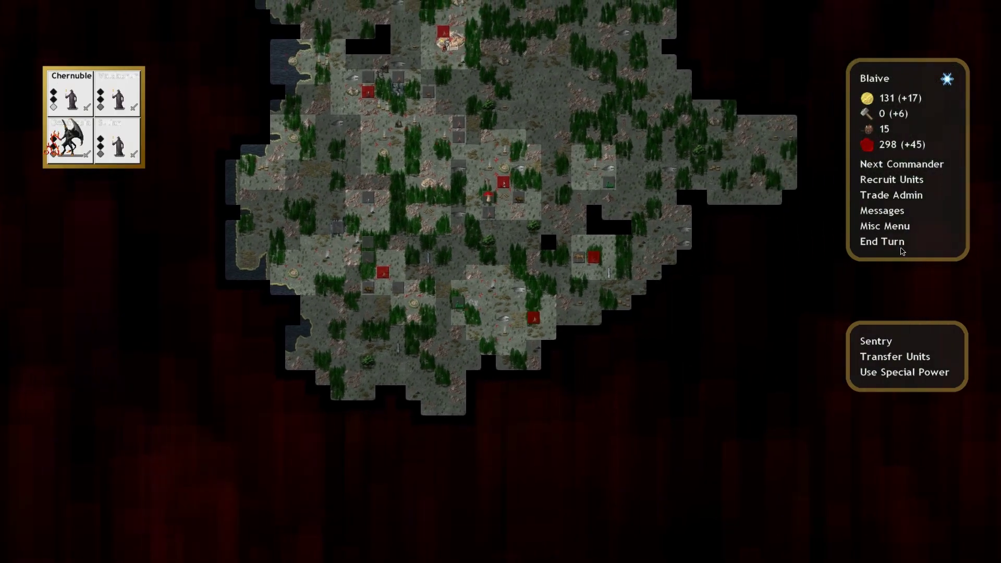
click(366, 94)
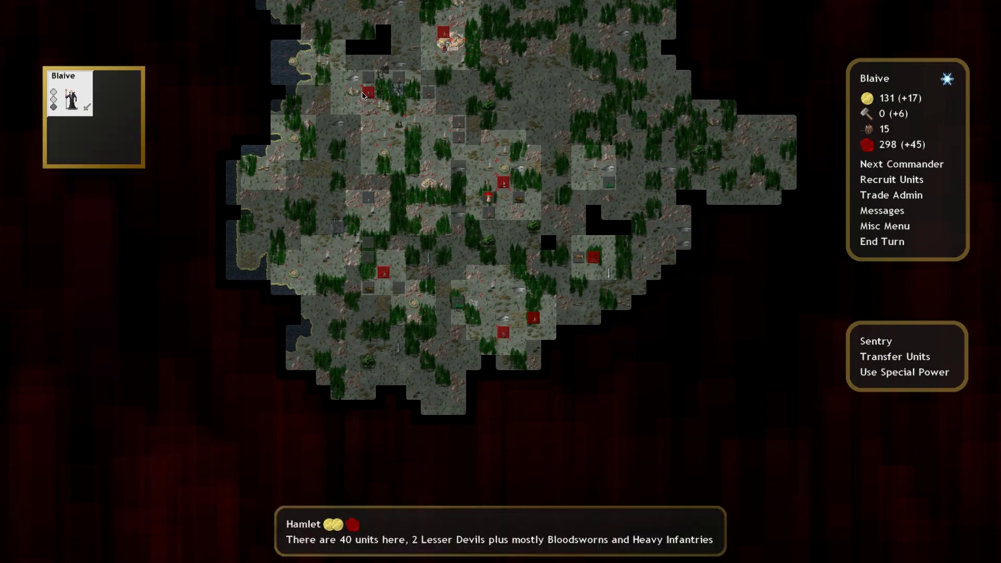
scroll(485, 195, up, 2)
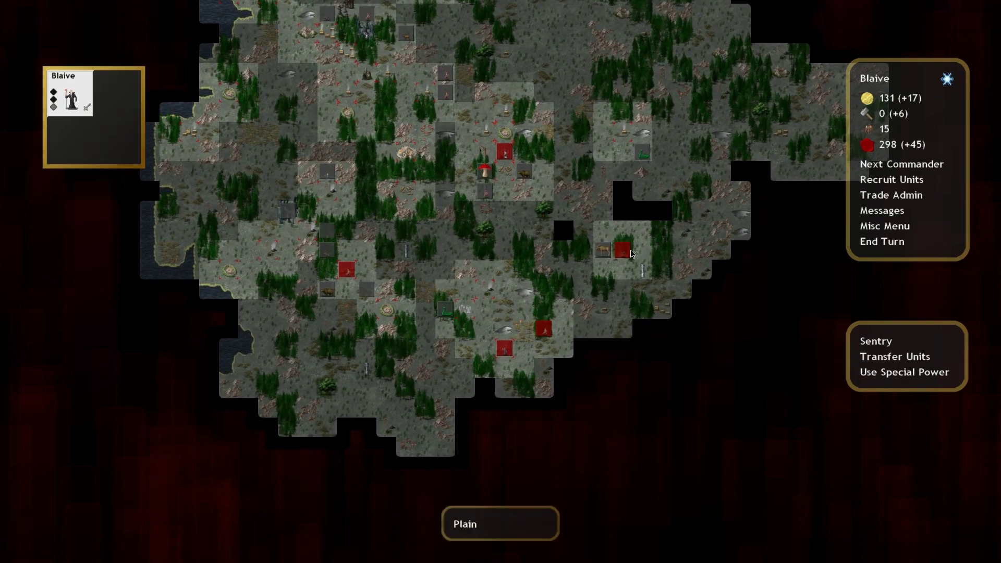
key(n)
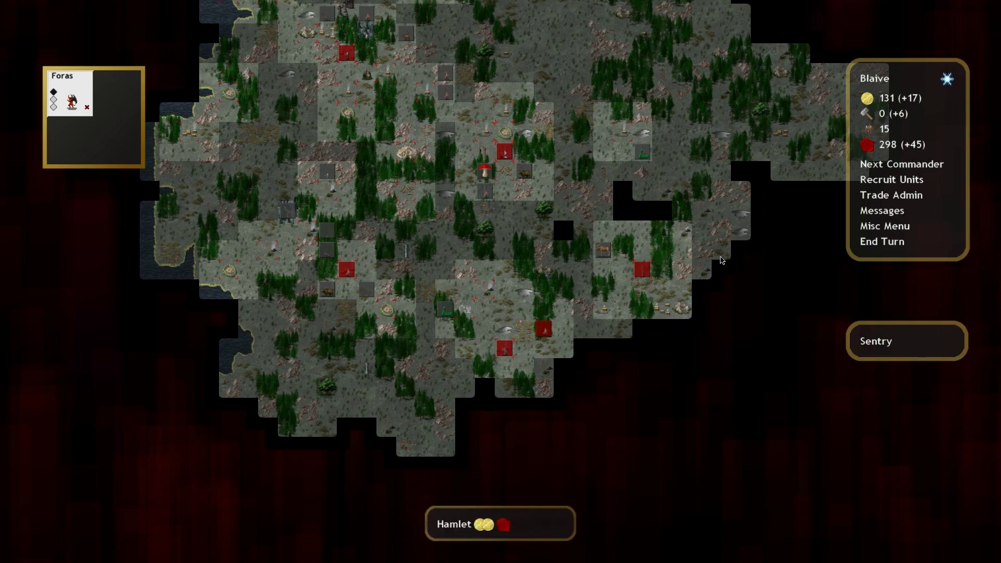
drag(750, 266, 714, 217)
scroll(713, 215, down, 1)
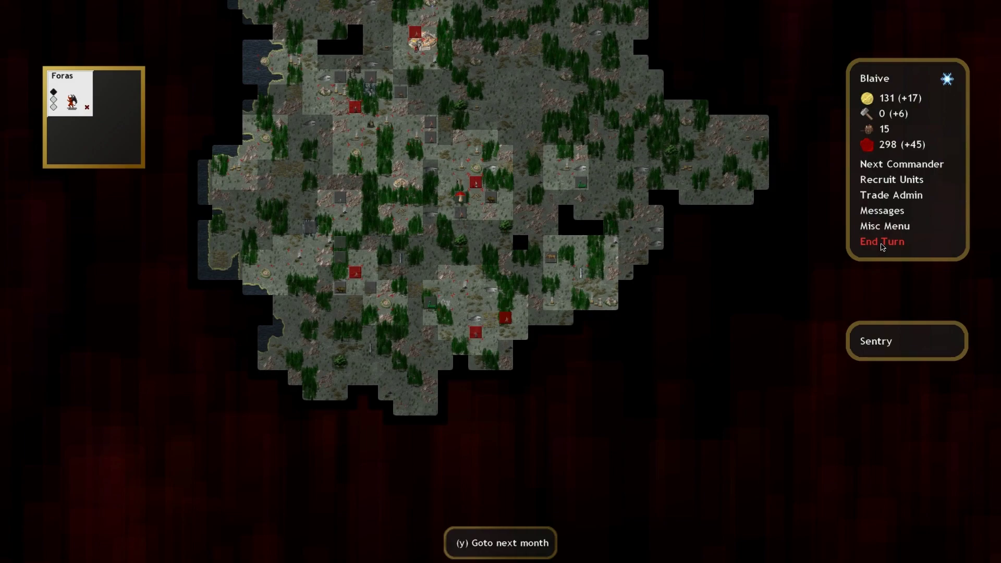
Step: End the turn and move Foras one tile to the right
click(882, 242)
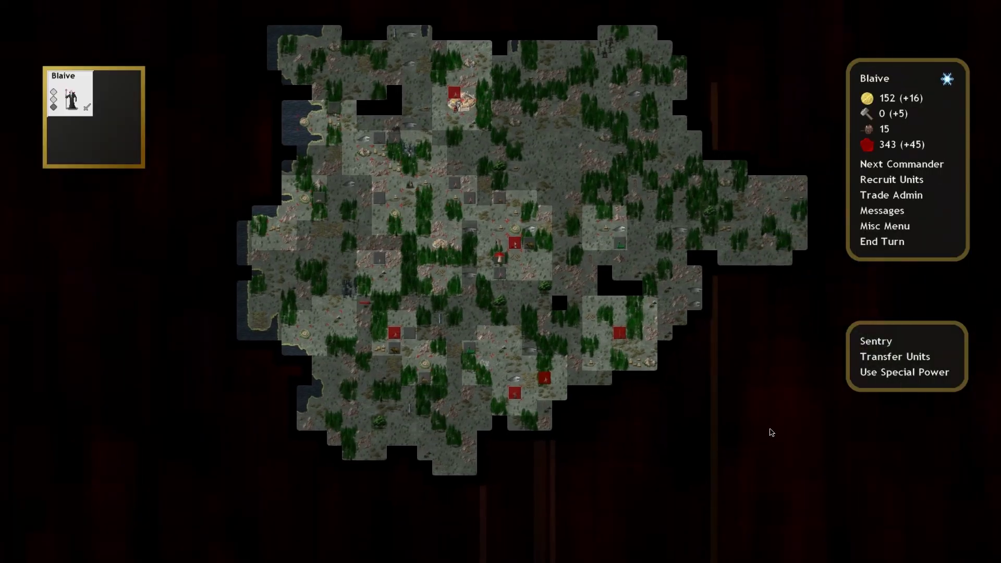
scroll(770, 433, up, 1)
click(674, 375)
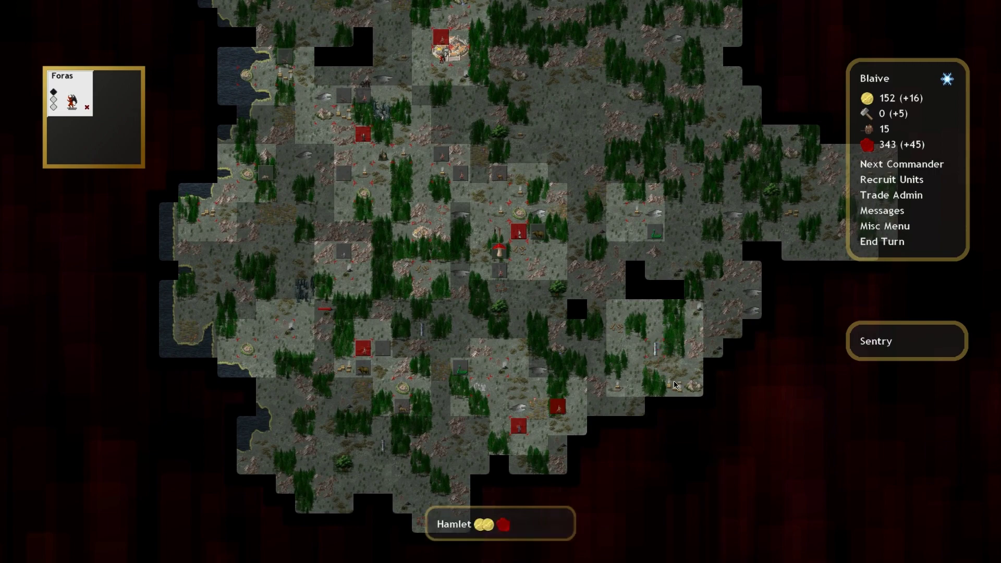
click(693, 383)
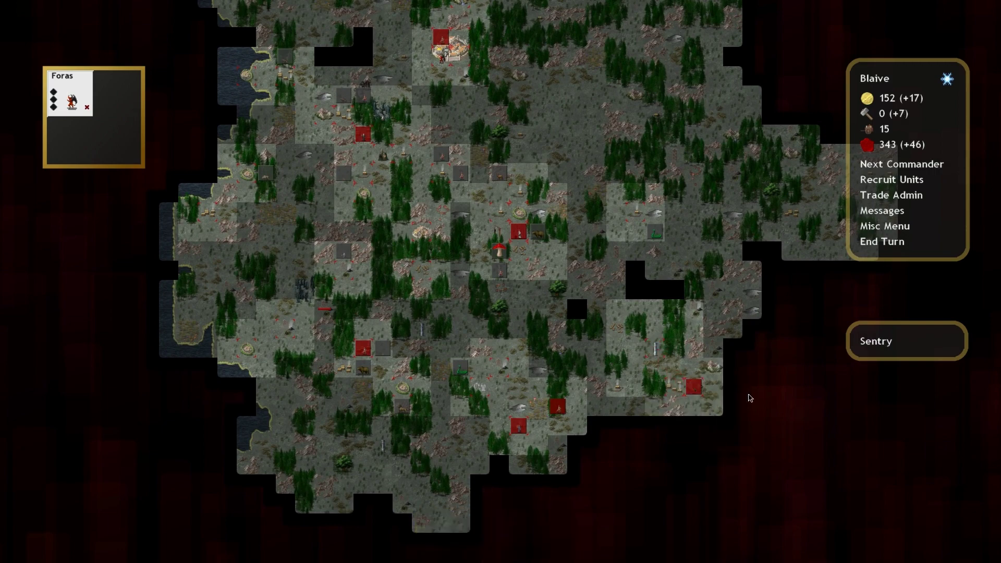
scroll(571, 420, up, 1)
Step: Move Chernuble down-right, Naberius to a neighbouring tile, and Nuvather into battle
click(572, 419)
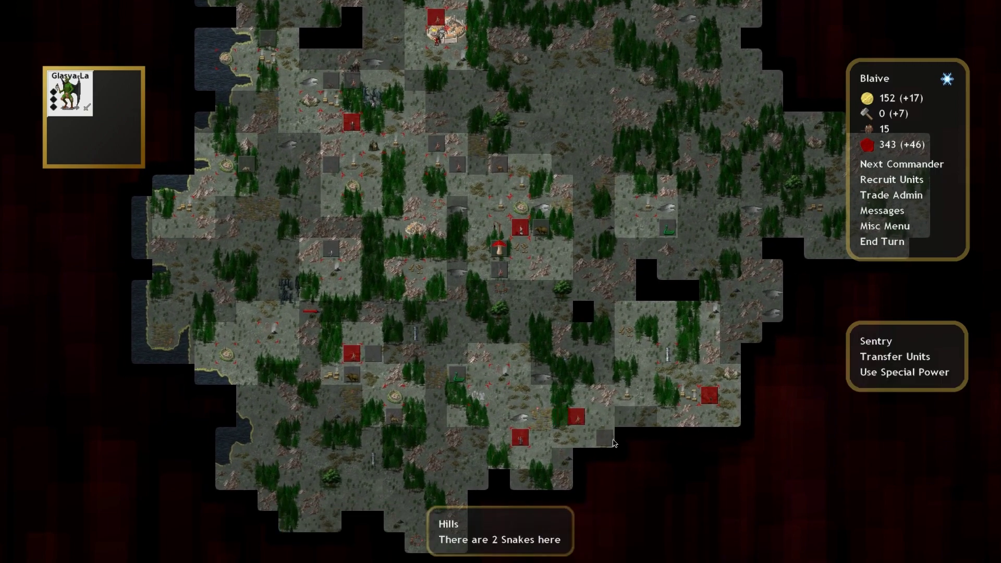
key(n)
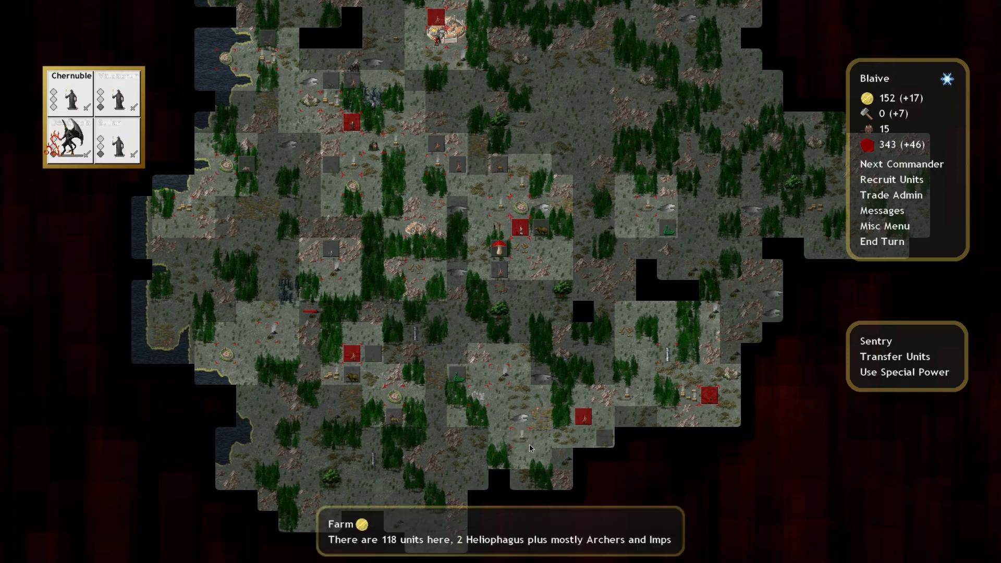
click(540, 457)
scroll(633, 439, down, 2)
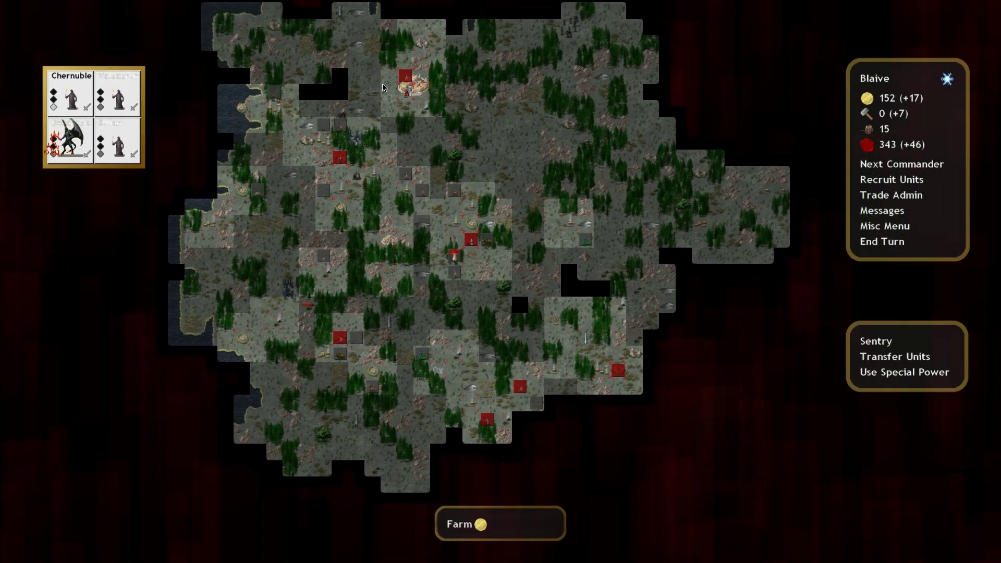
click(405, 79)
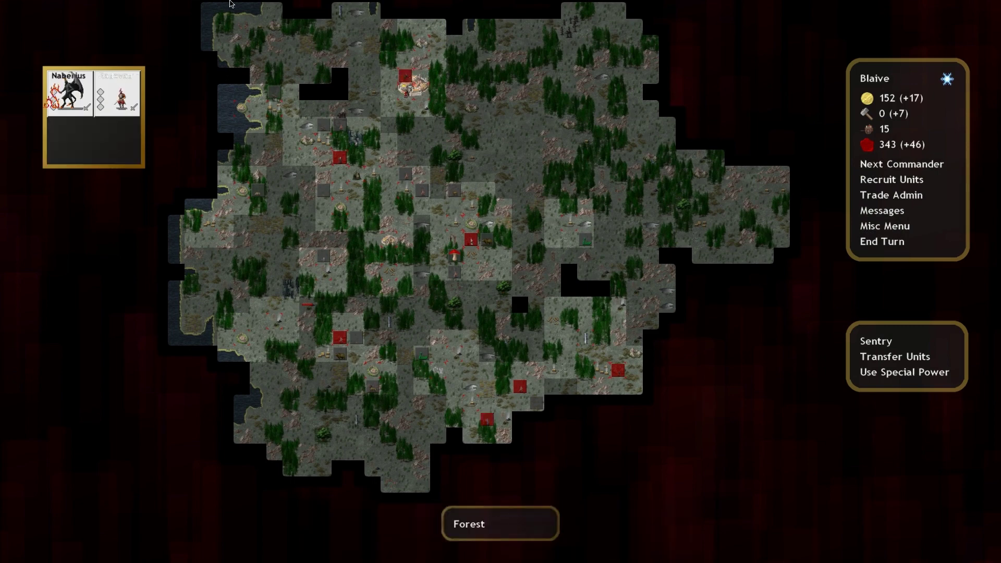
scroll(376, 195, up, 2)
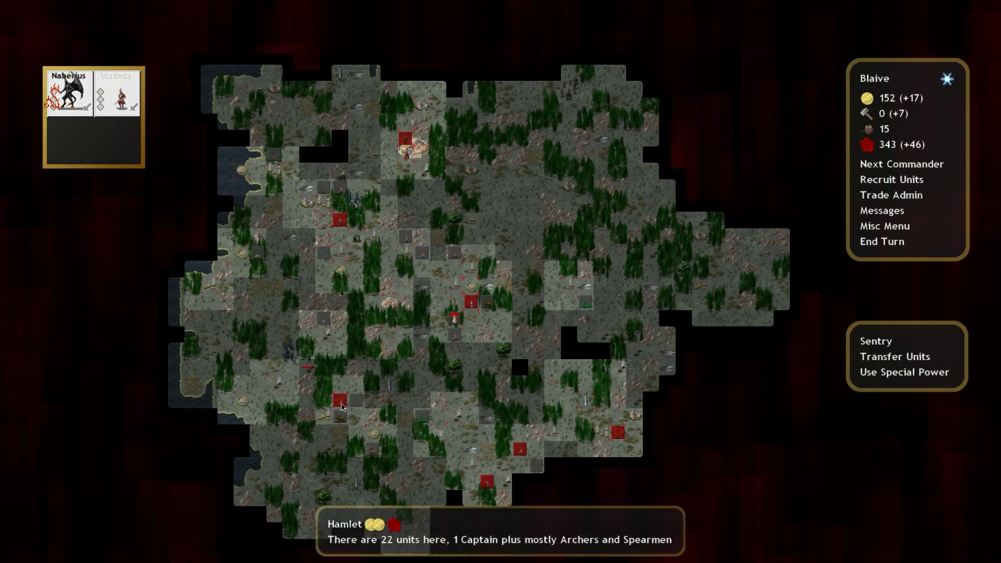
click(339, 399)
click(344, 422)
scroll(352, 426, down, 1)
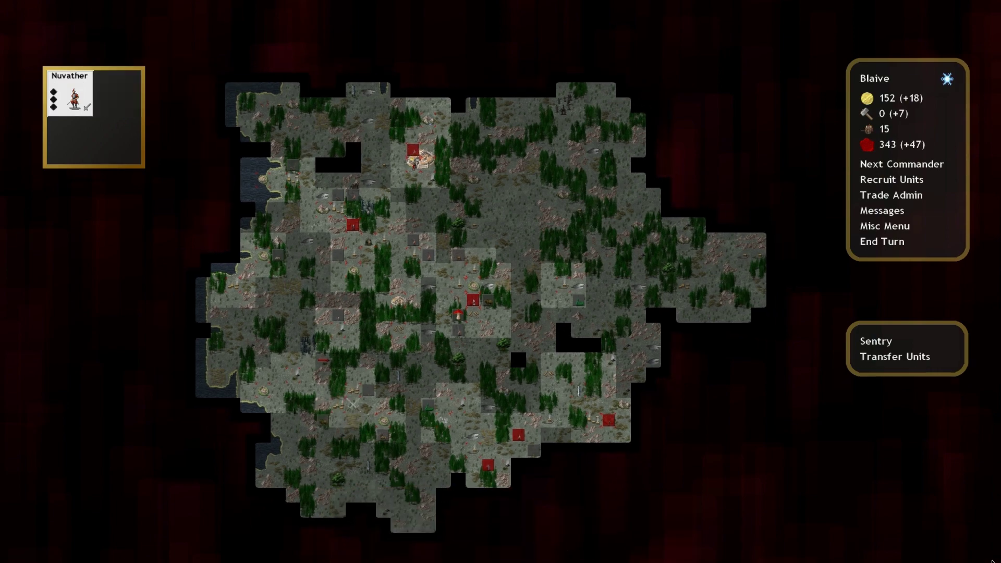
Step: Have Blaive perform the major demon summoning ritual three times
key(n)
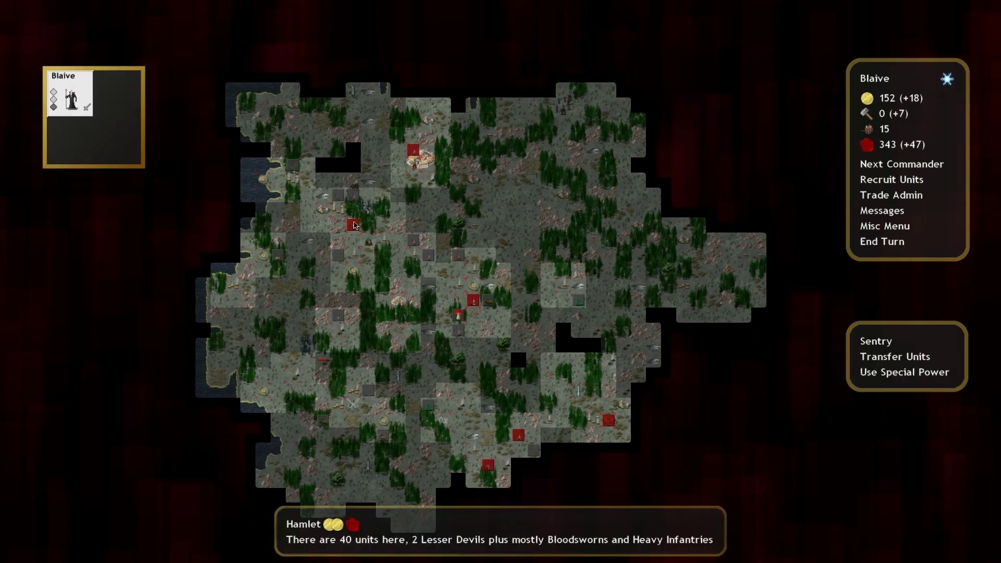
click(910, 374)
click(437, 258)
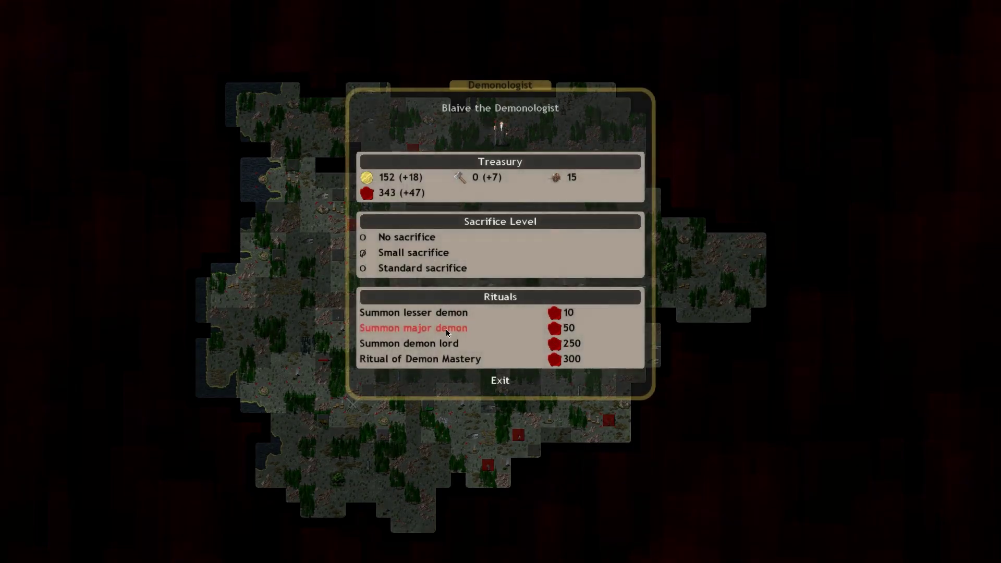
click(438, 348)
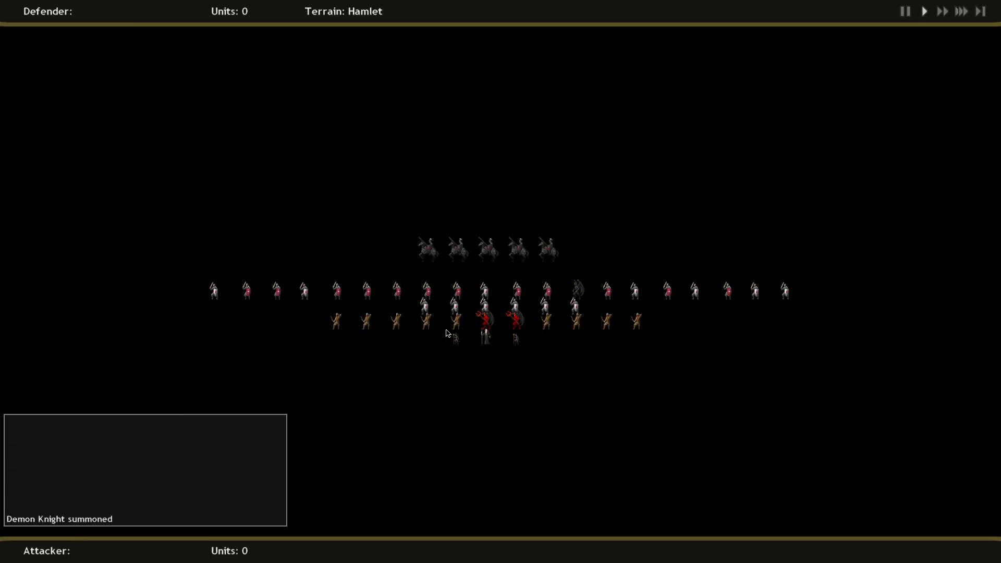
click(447, 334)
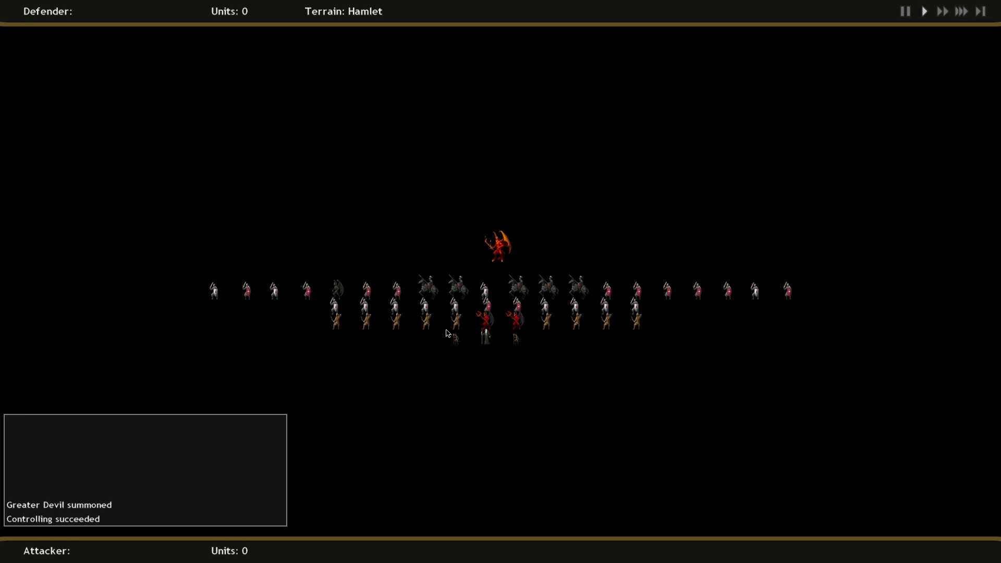
click(445, 334)
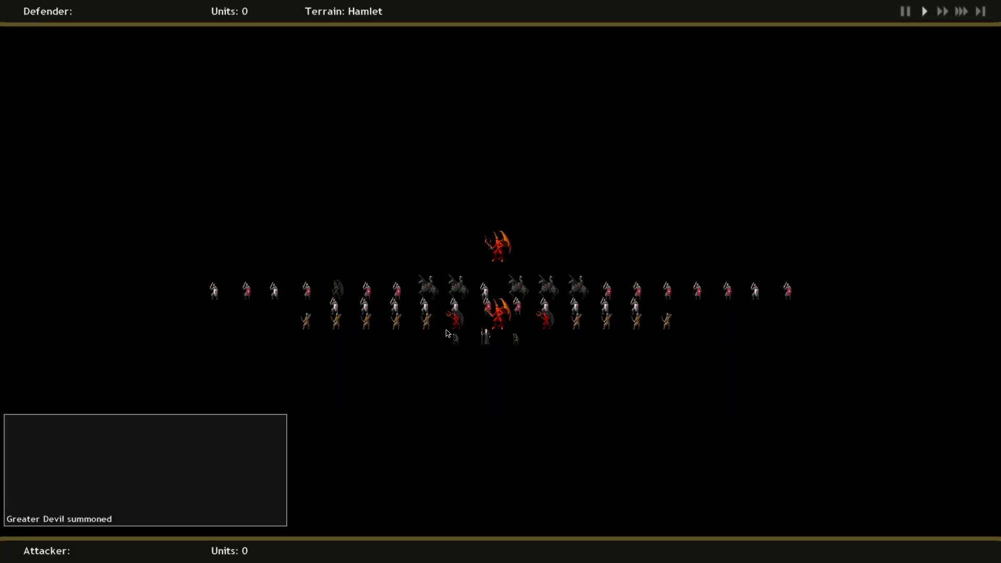
click(447, 333)
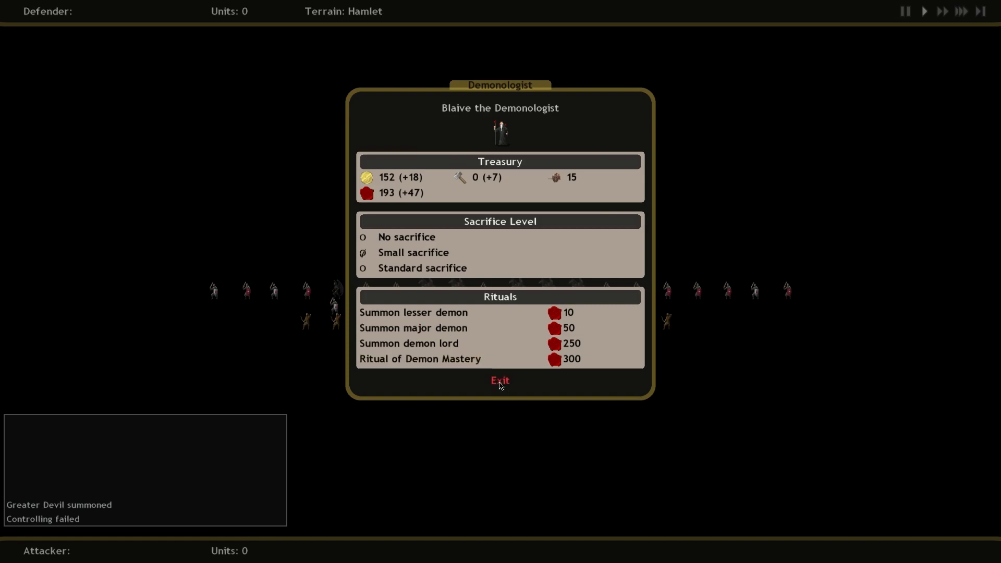
Step: Inspect the stats of the new Greater Devil Pruslas
key(Escape)
right_click(117, 109)
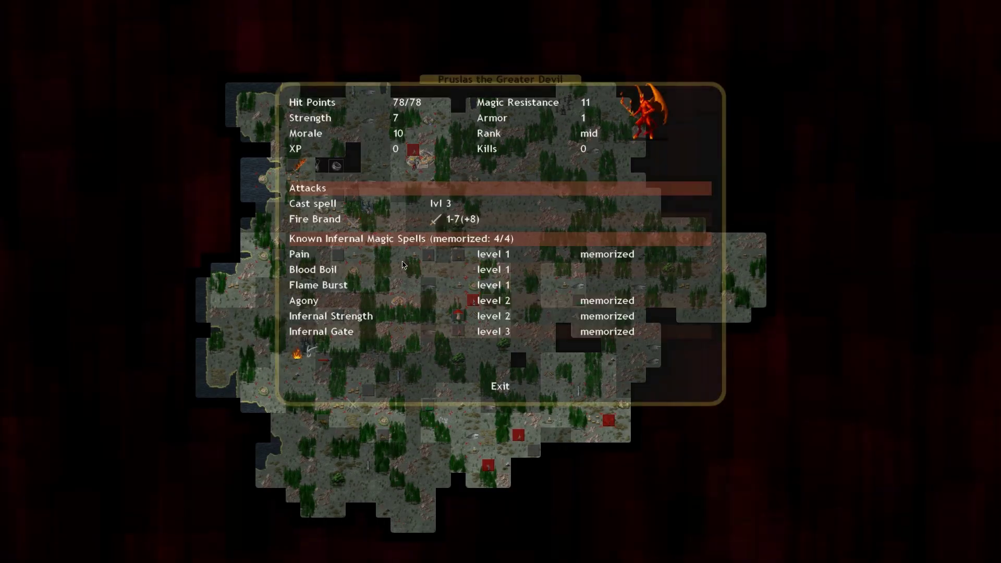
click(498, 387)
Step: Try recruiting in the Citadel, but stop after the not-enough-iron warning
key(r)
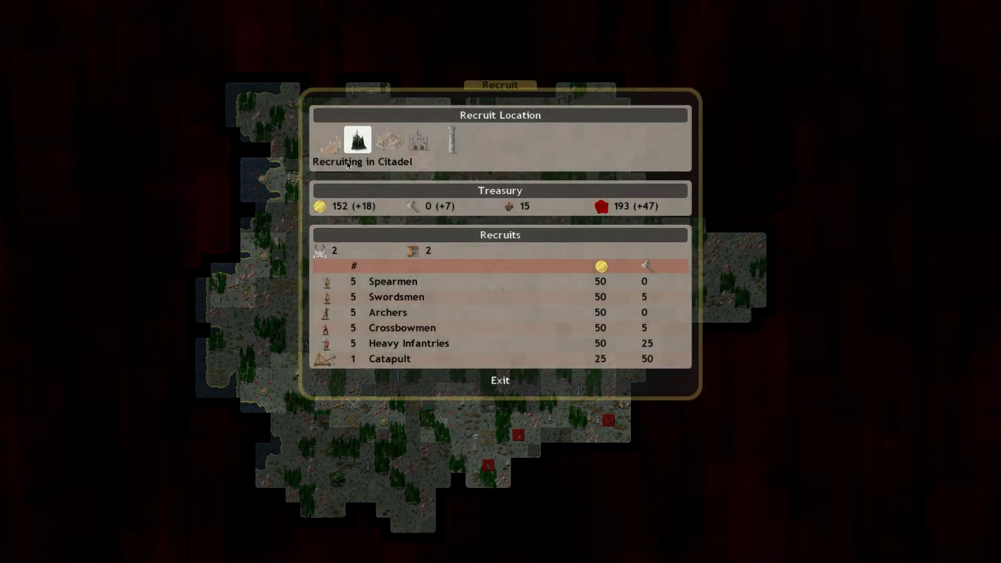
click(393, 297)
click(498, 264)
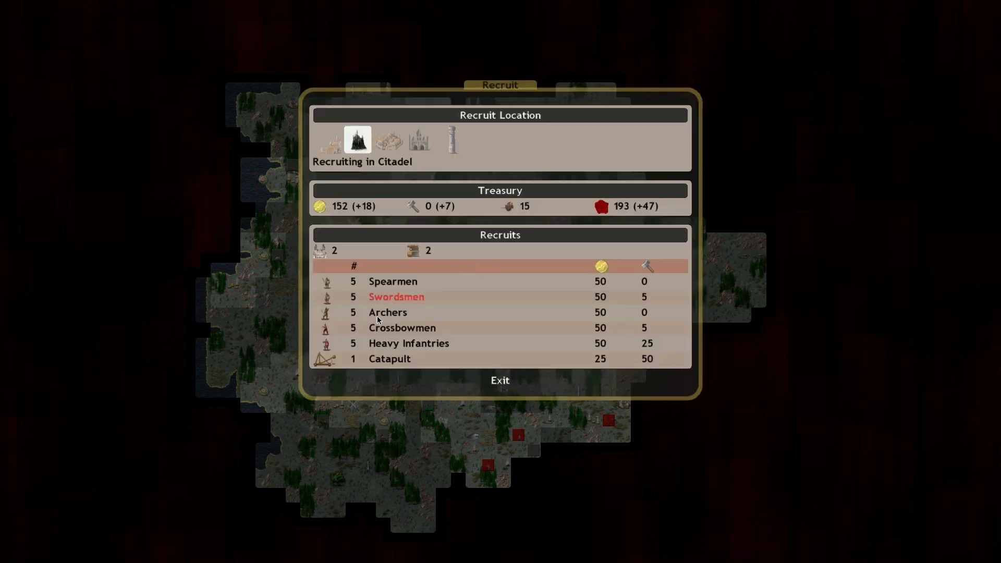
click(506, 388)
scroll(500, 314, down, 3)
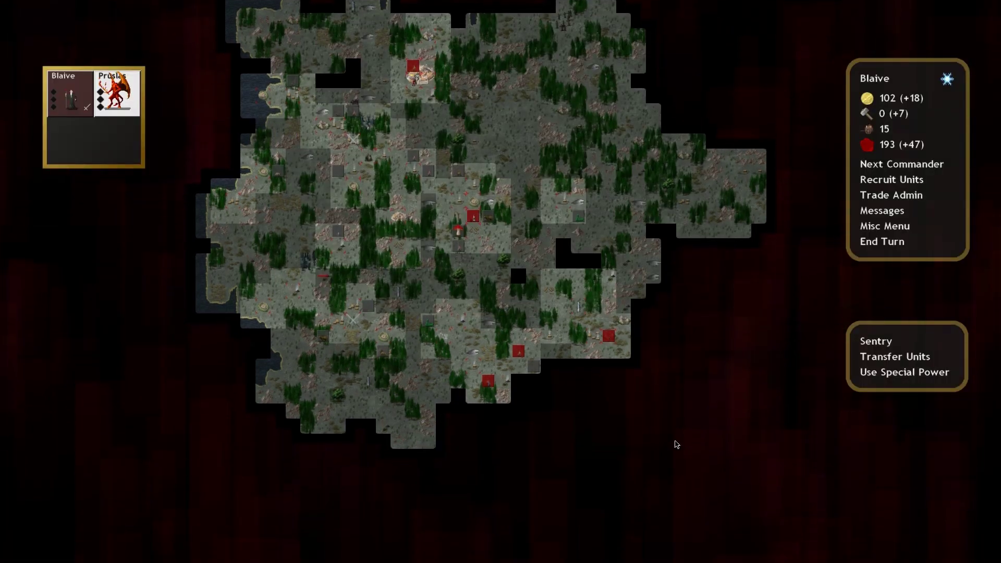
Step: Send Tvitno's army onto the battle tile and move on to Foras
click(485, 201)
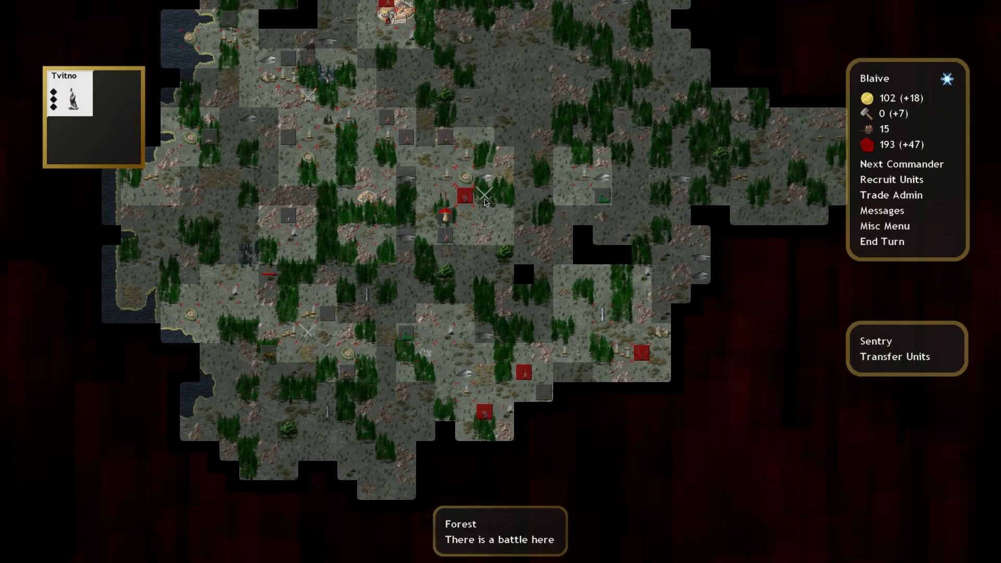
right_click(485, 201)
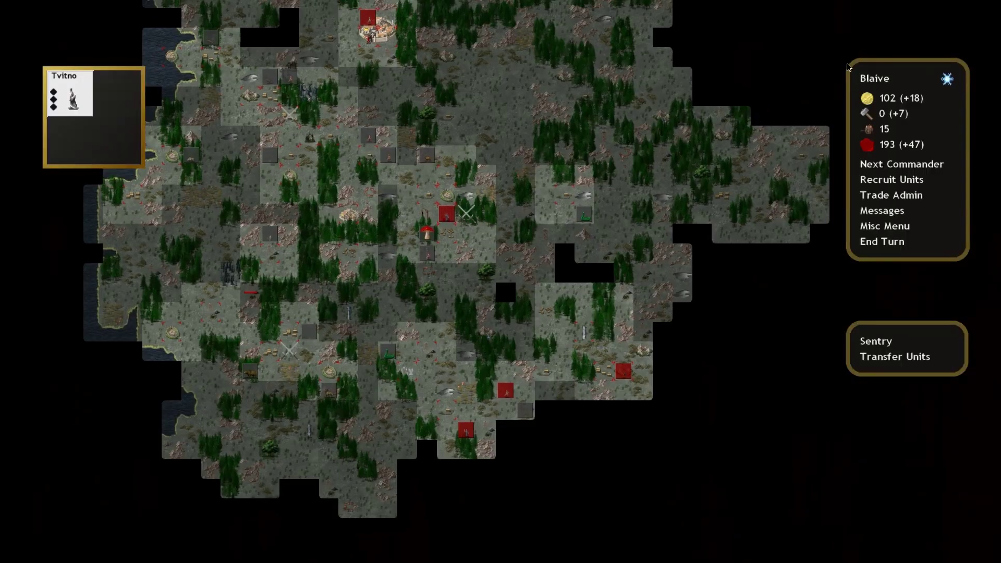
click(437, 220)
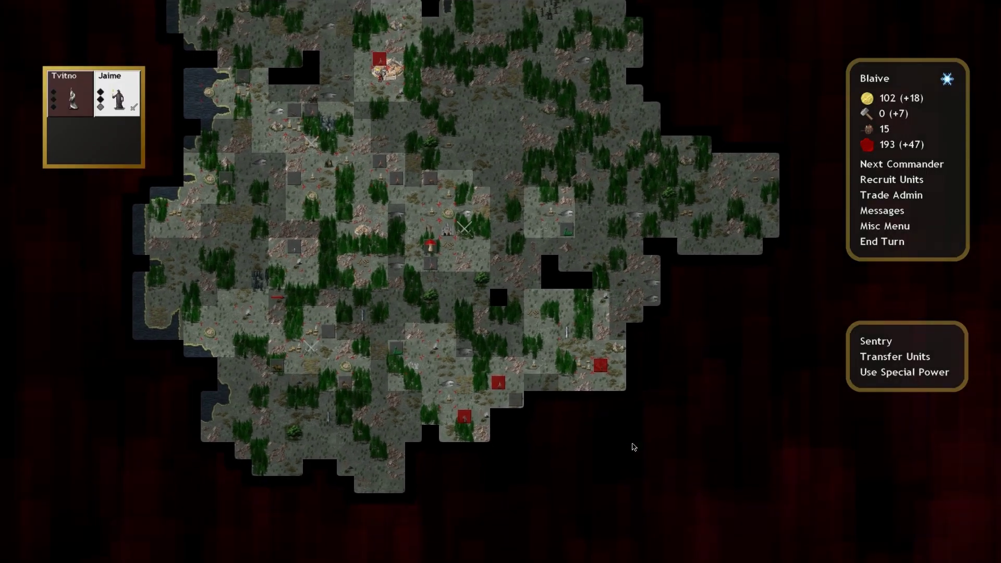
key(n)
key(n)
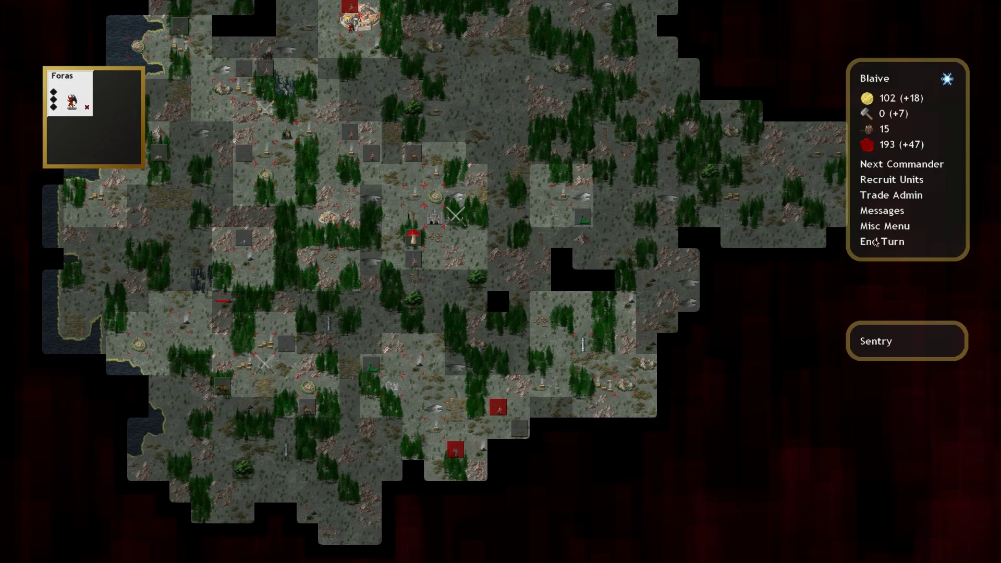
Step: End the turn and start Blaive's forest battle against the Independents
click(883, 241)
click(981, 11)
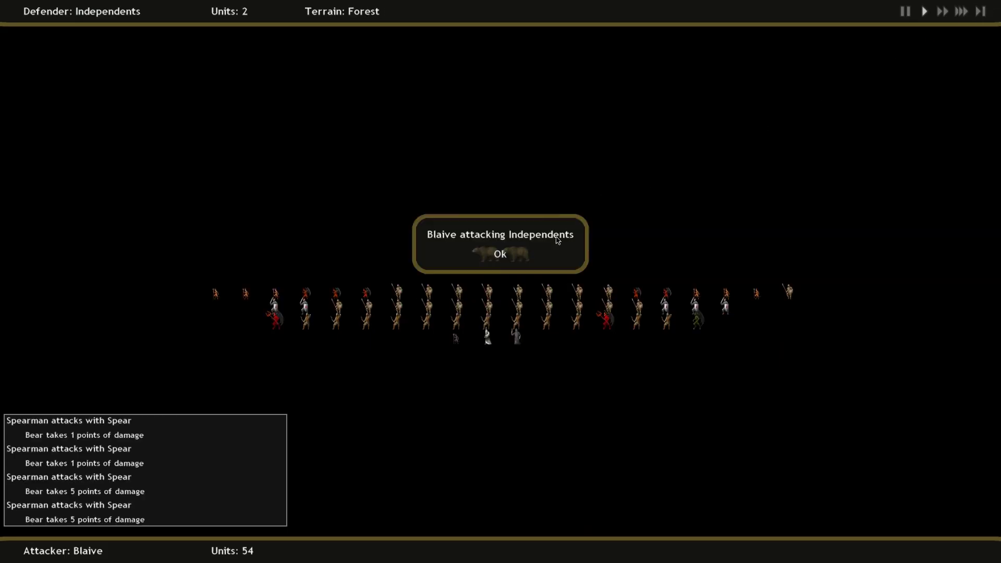
click(507, 260)
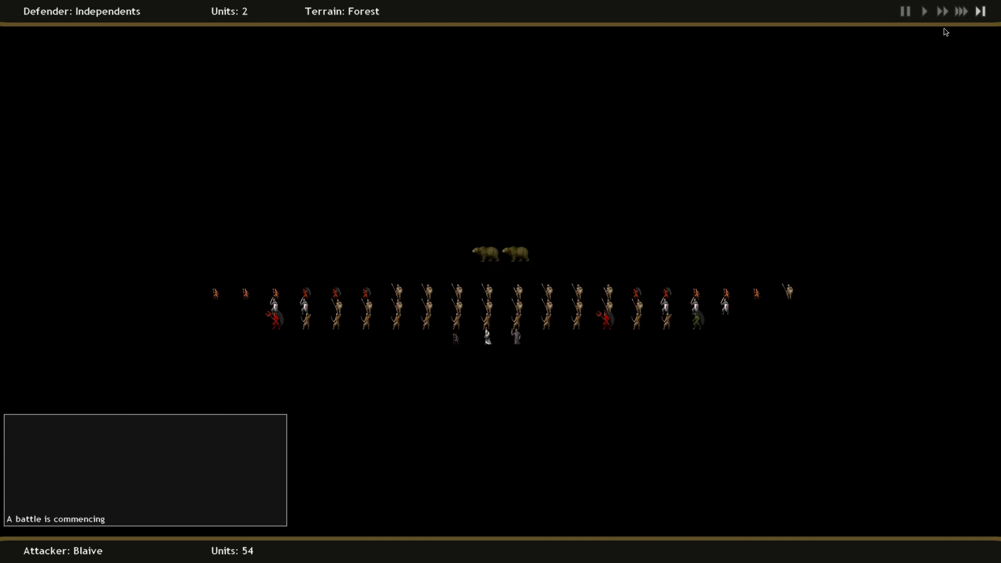
Step: Finish the forest battle and dismiss the turn-start and spring news
key(Escape)
click(501, 261)
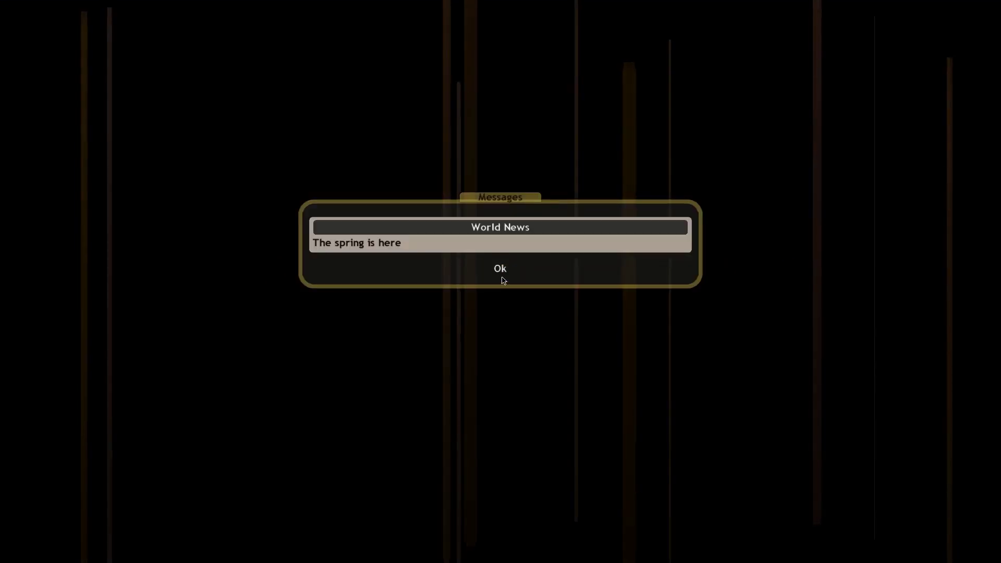
click(500, 268)
scroll(501, 281, up, 3)
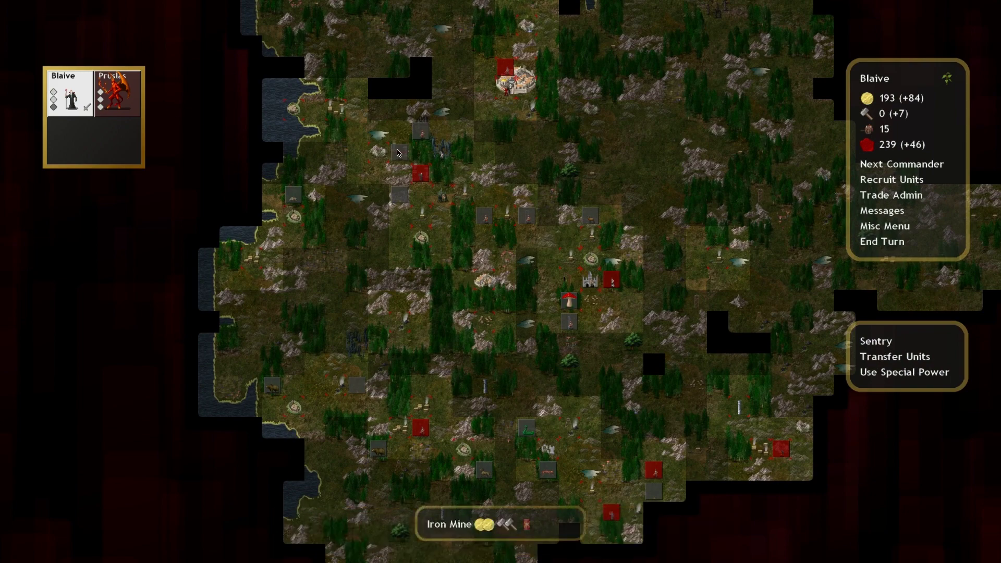
Step: Move the Greater Devil's army southeast and east, and advance Foras further east
click(115, 92)
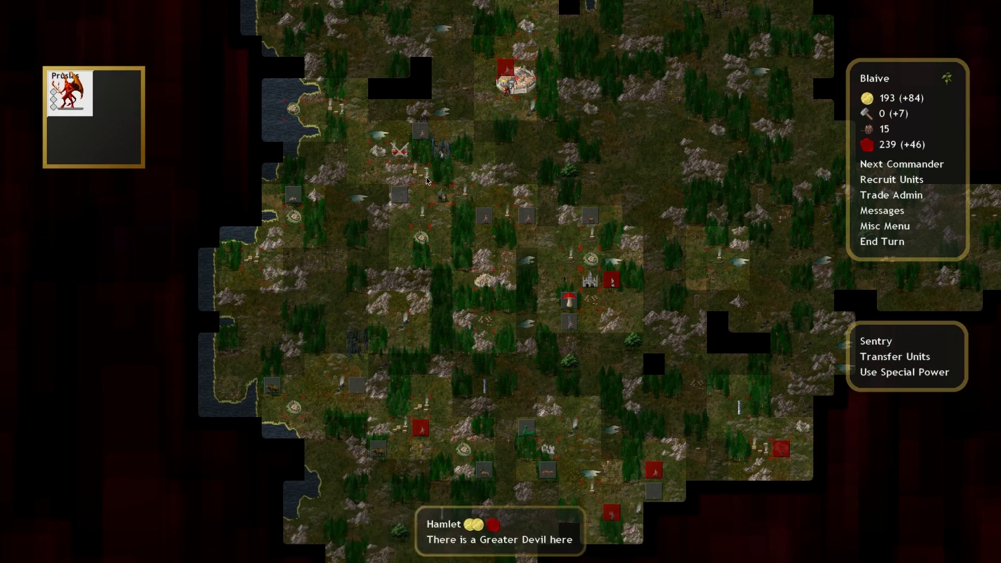
key(Down)
key(Right)
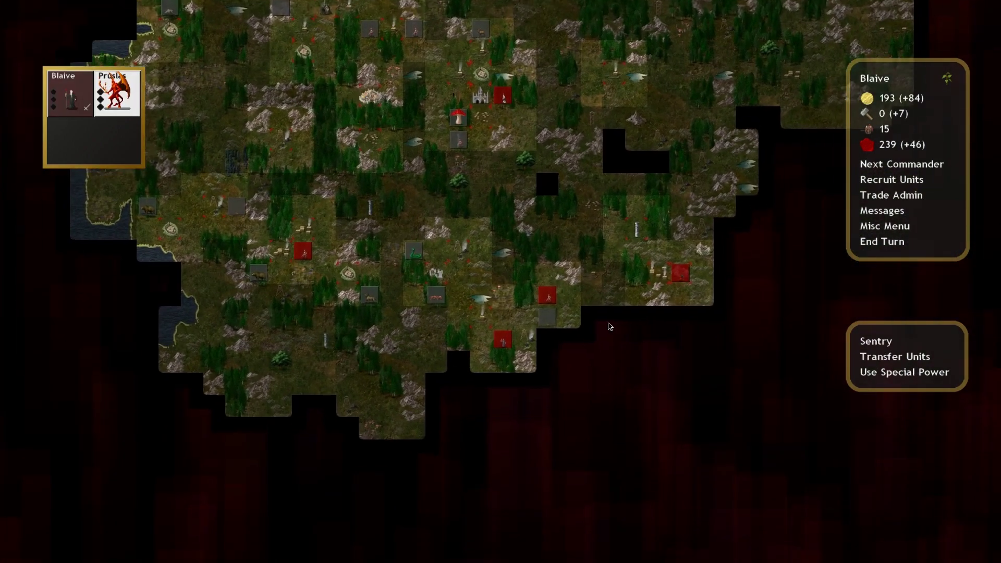
click(547, 303)
click(574, 321)
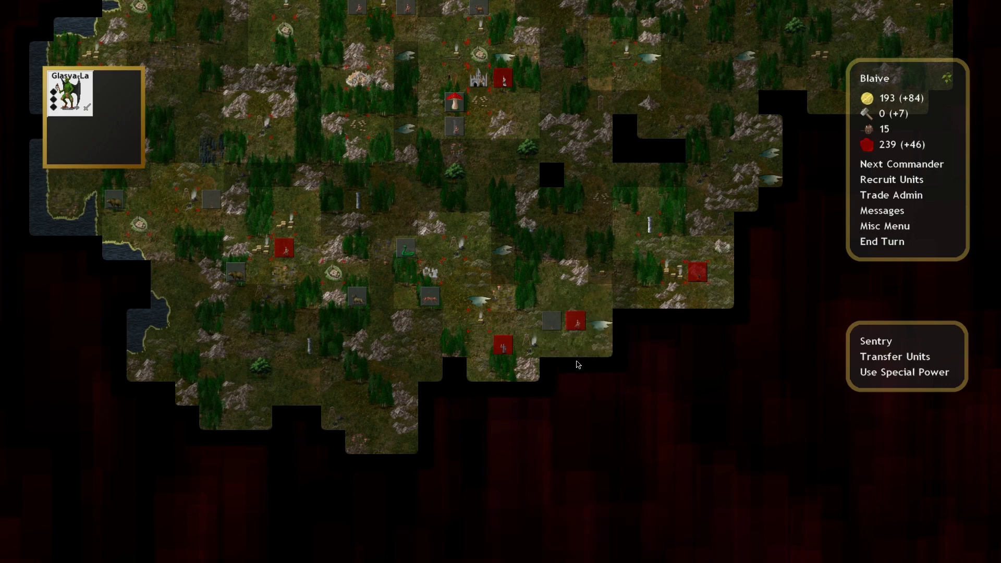
click(526, 345)
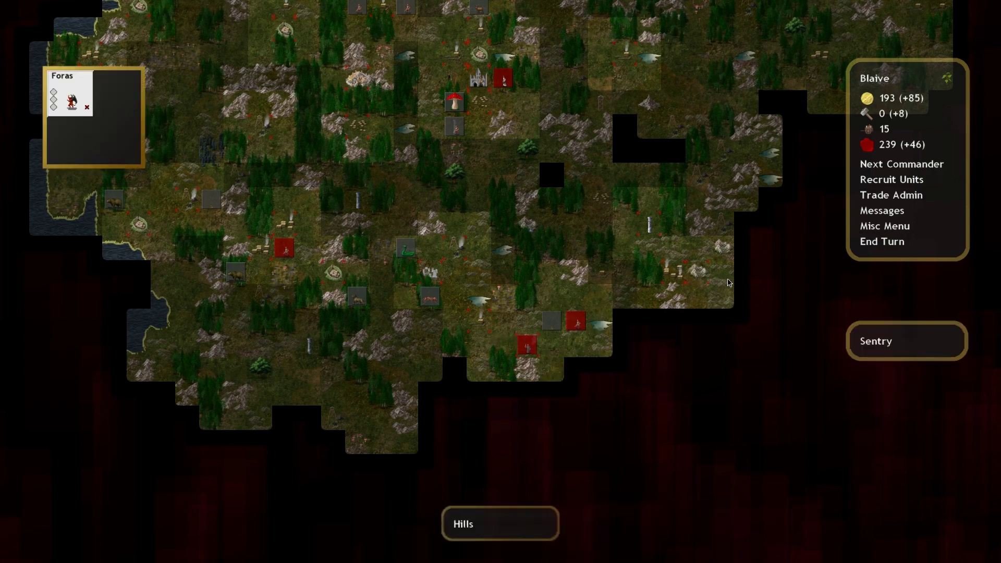
click(720, 272)
click(757, 276)
click(790, 273)
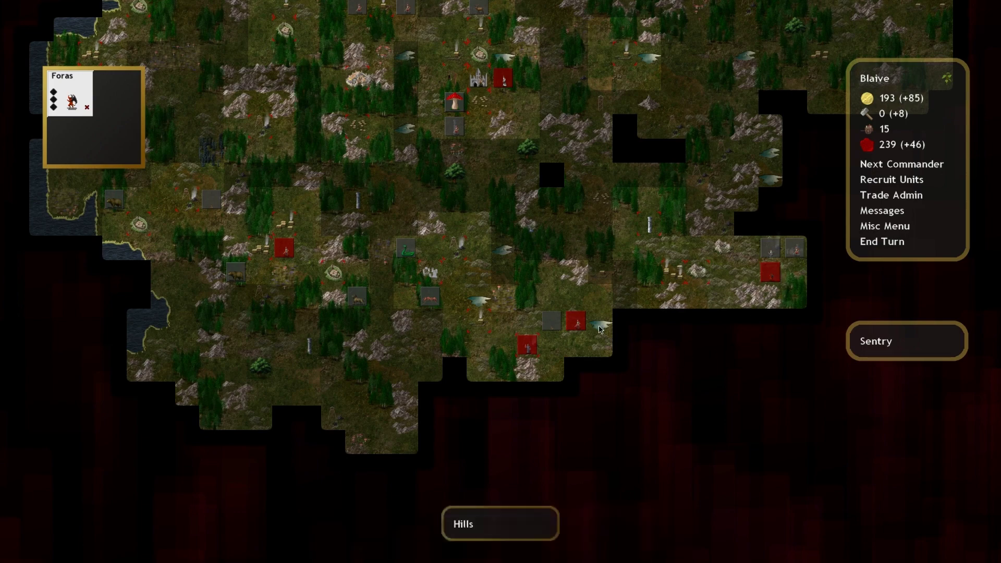
Step: End the turn, send the devil's army to attack, then select Radevad
click(882, 242)
click(508, 264)
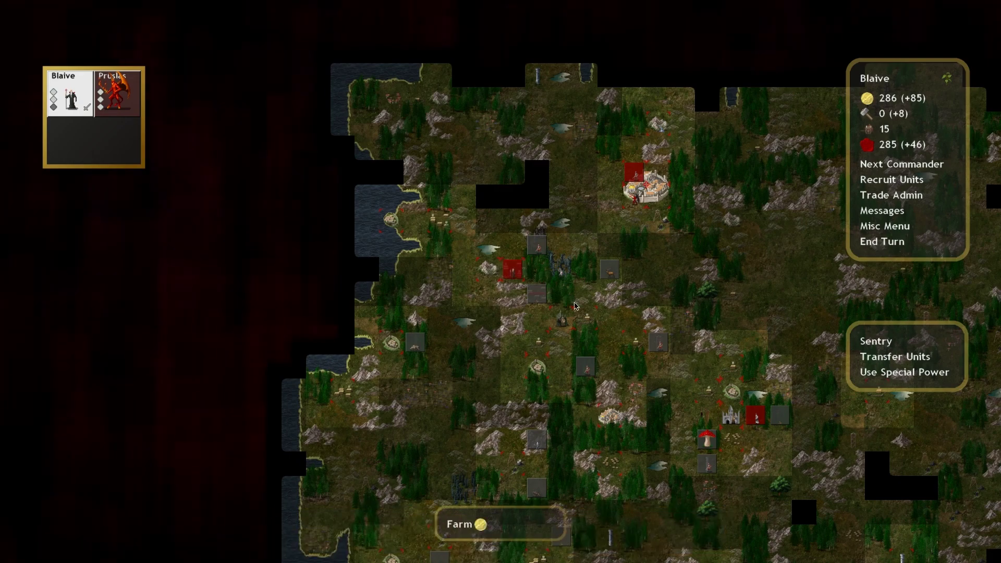
scroll(508, 270, up, 2)
click(540, 301)
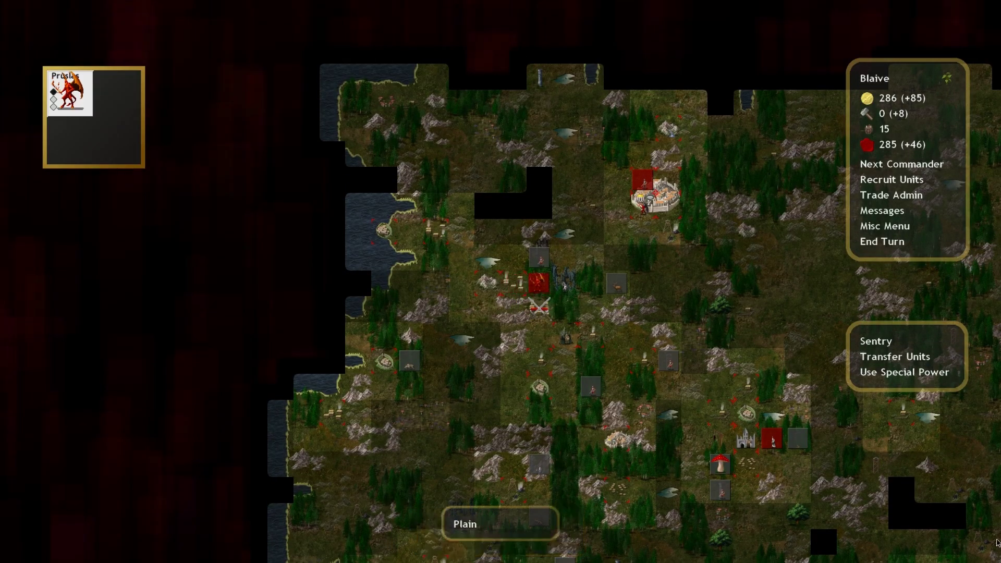
scroll(528, 299, down, 3)
click(550, 157)
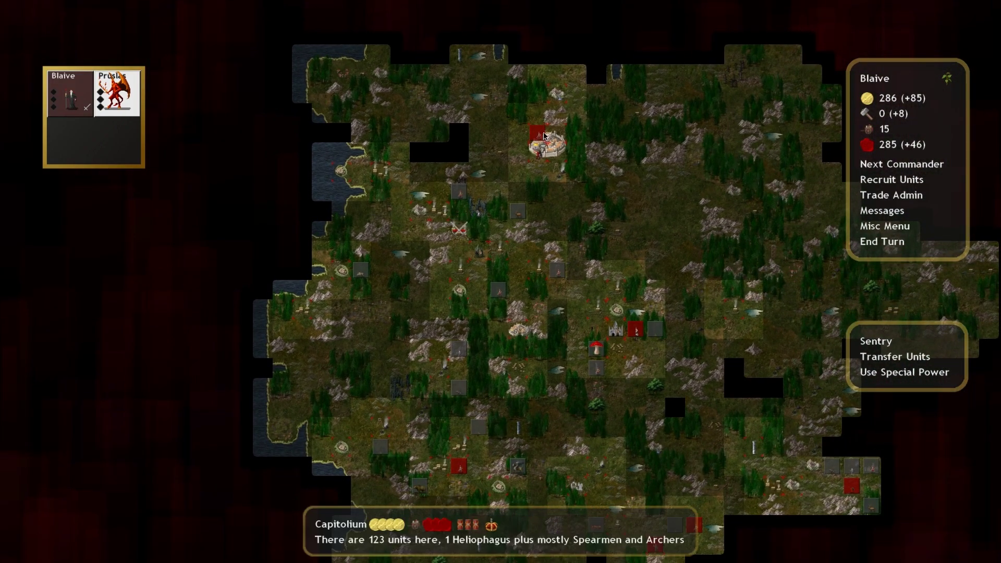
click(543, 141)
scroll(550, 149, up, 3)
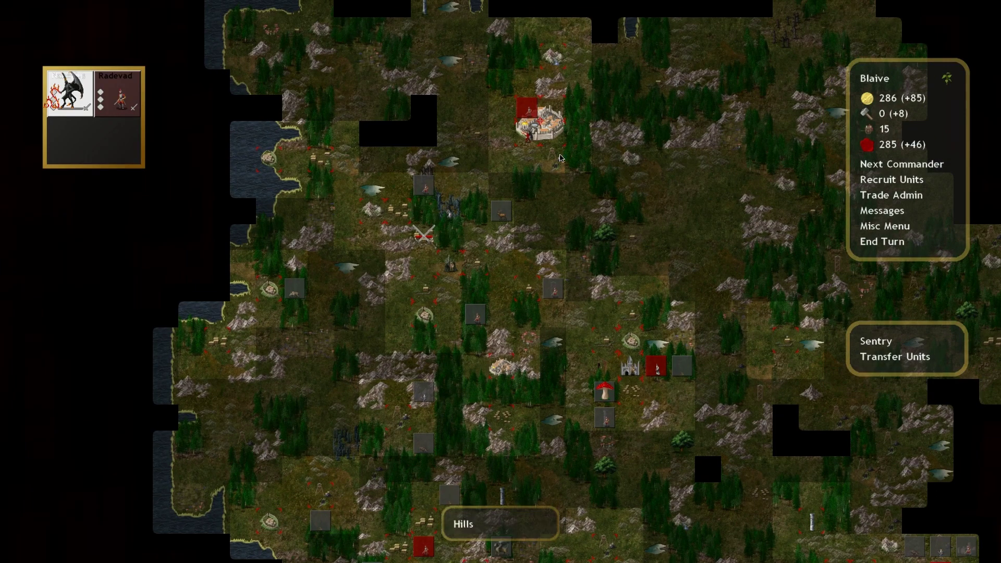
Step: Check the Coal Mine's units and move Foras's army southeast
click(577, 109)
scroll(610, 114, down, 2)
scroll(704, 234, down, 2)
scroll(754, 391, down, 1)
scroll(754, 391, down, 1)
click(766, 391)
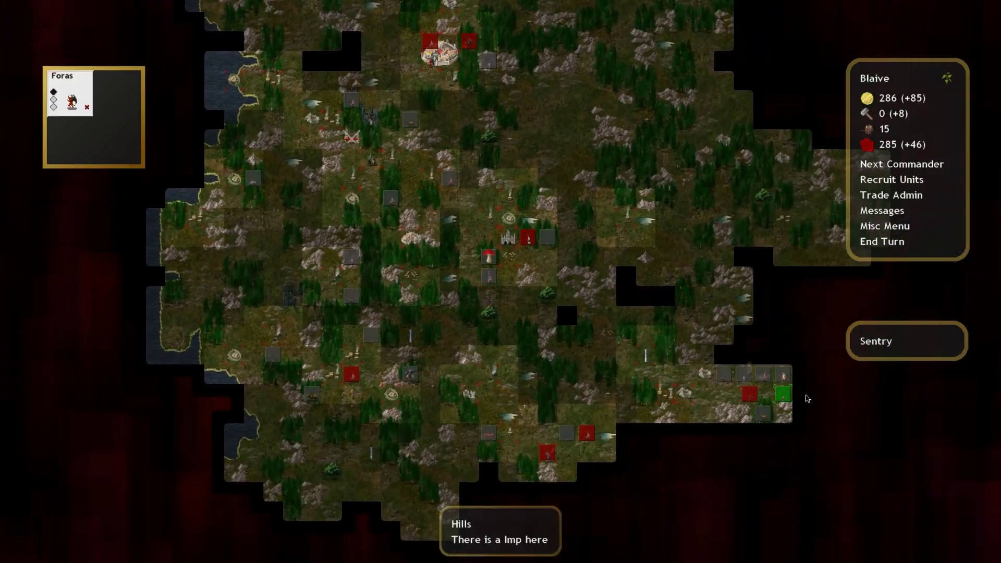
scroll(766, 391, up, 2)
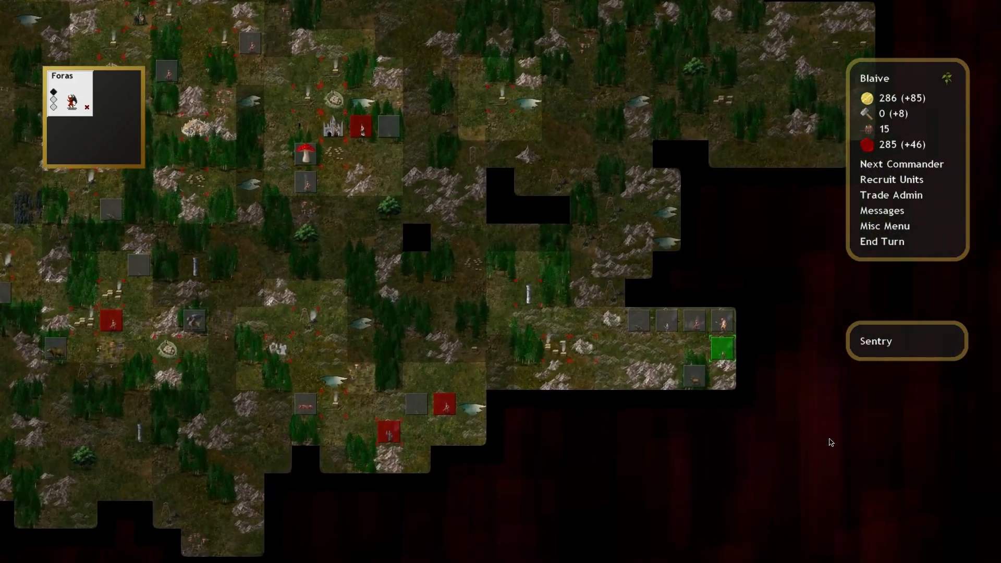
scroll(751, 360, up, 2)
right_click(748, 359)
key(Escape)
scroll(664, 360, up, 1)
click(656, 354)
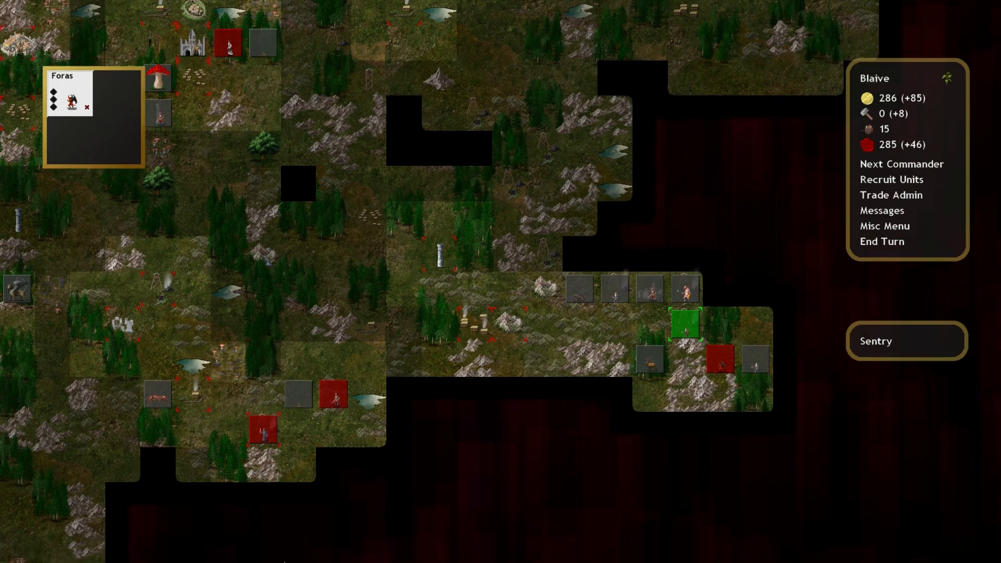
scroll(693, 357, down, 1)
Step: Move Glasya-La's army south and Chernuble's army onto the marked tile
click(368, 397)
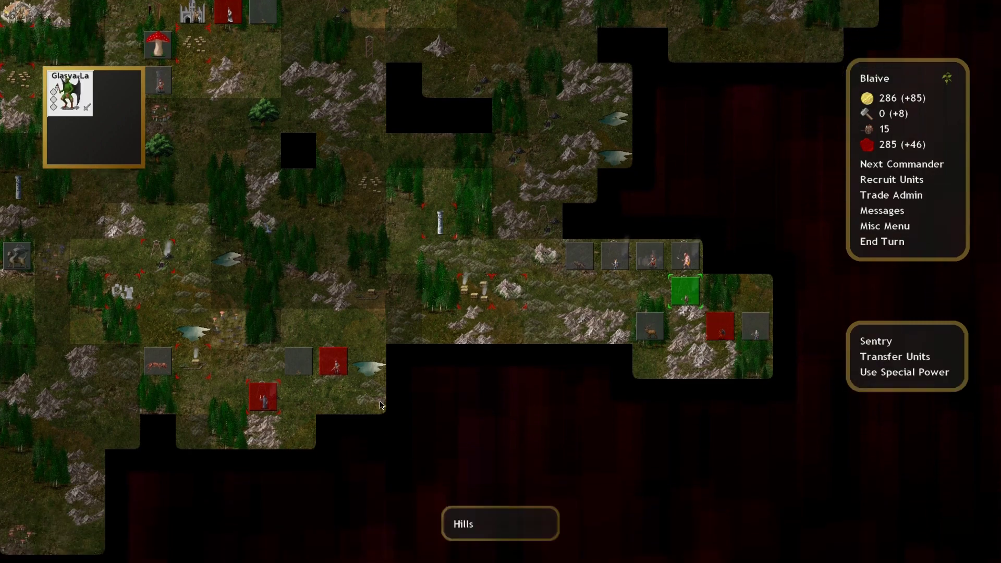
click(421, 388)
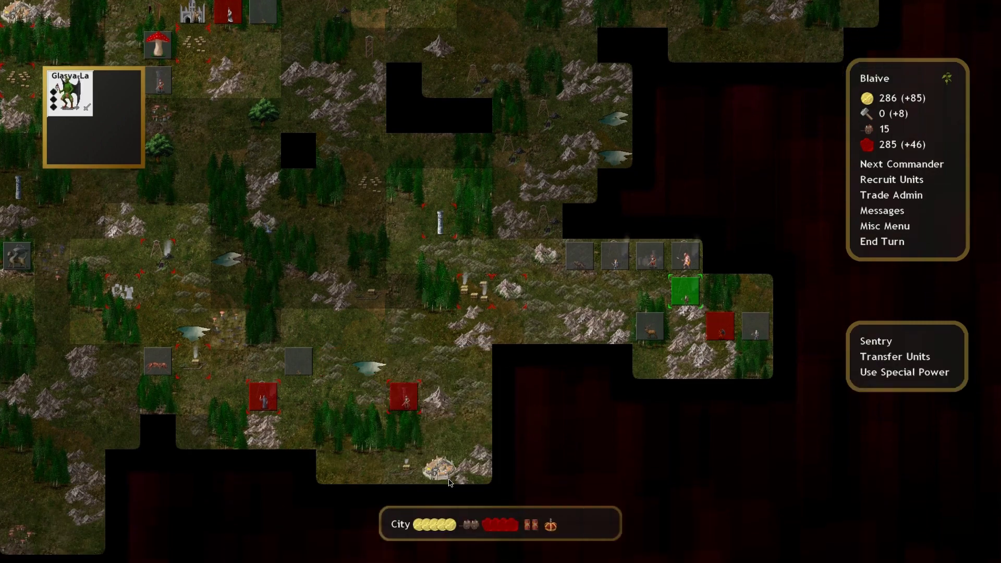
scroll(412, 475, down, 1)
click(265, 349)
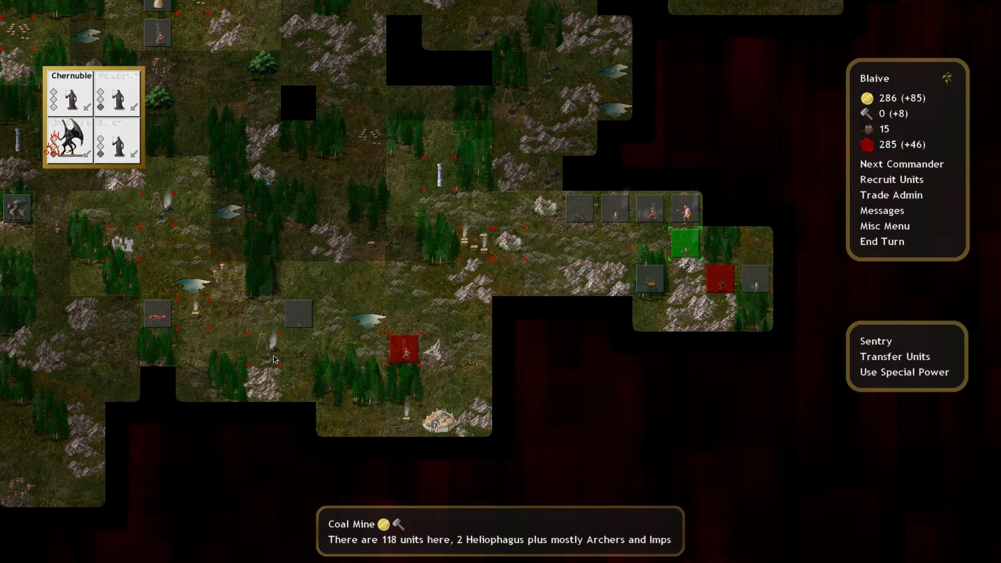
click(302, 327)
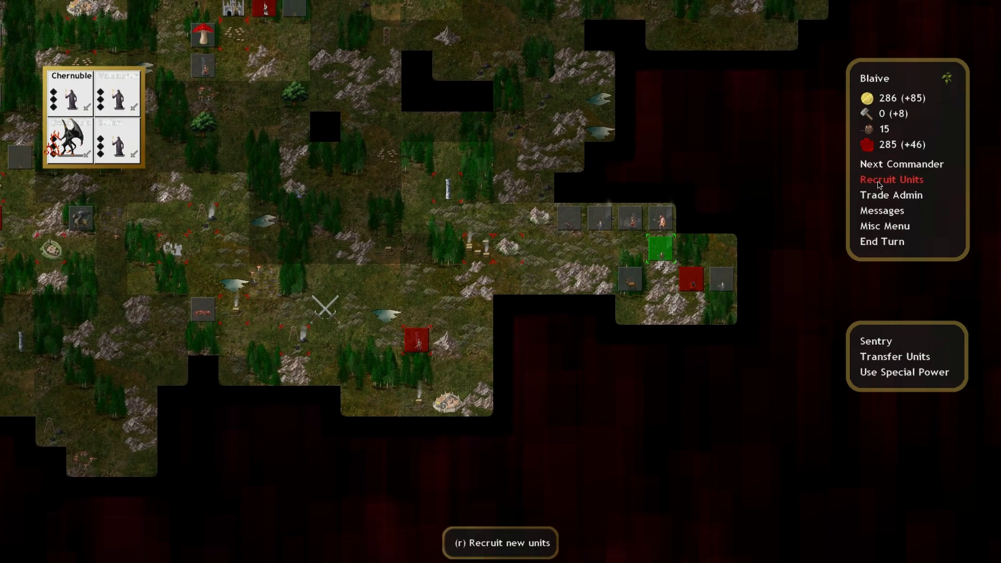
click(426, 347)
scroll(426, 347, down, 1)
scroll(438, 359, down, 1)
scroll(469, 391, down, 1)
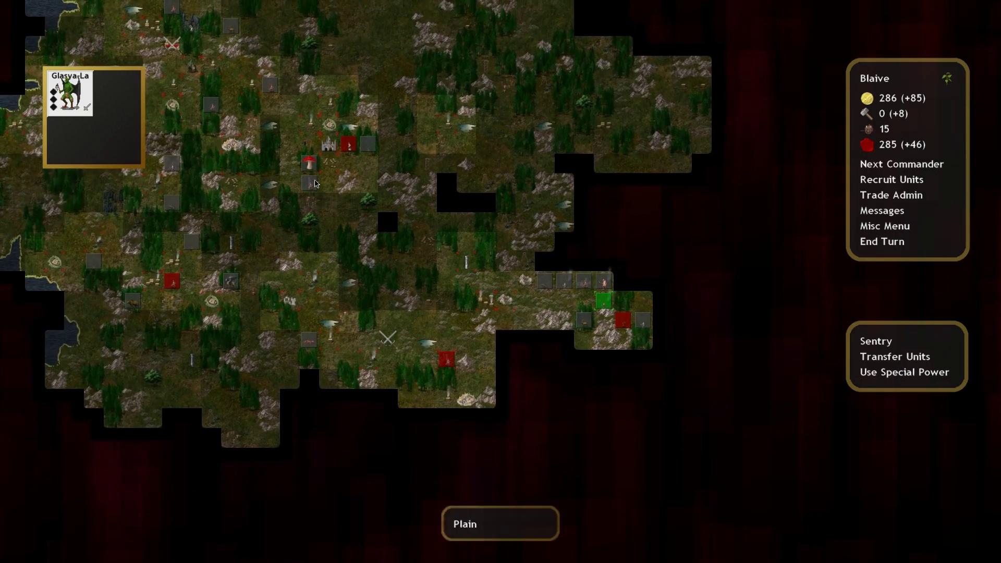
scroll(473, 399, up, 1)
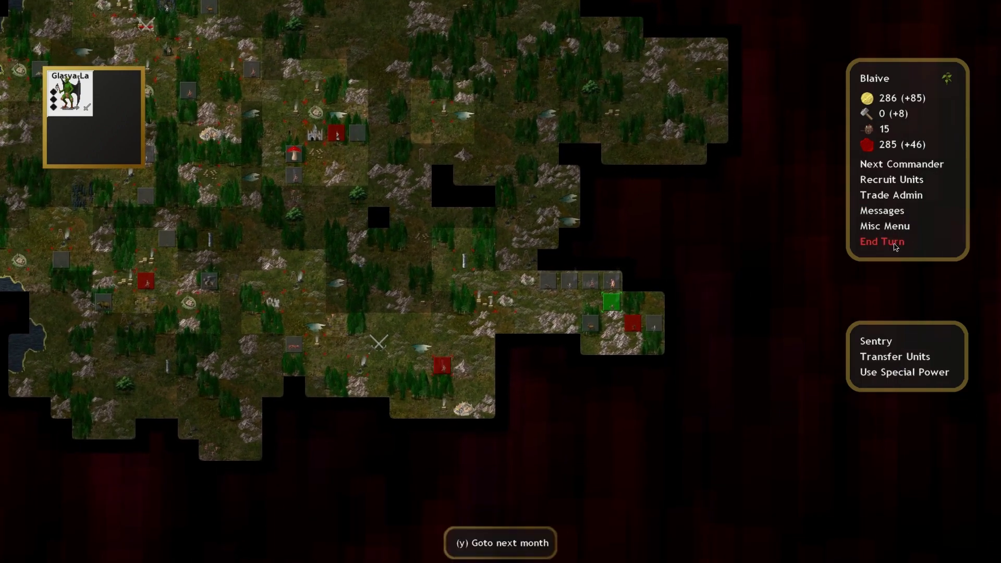
Step: End the month, play the hamlet battle, and acknowledge Femauth's elimination and the scout offer
click(883, 242)
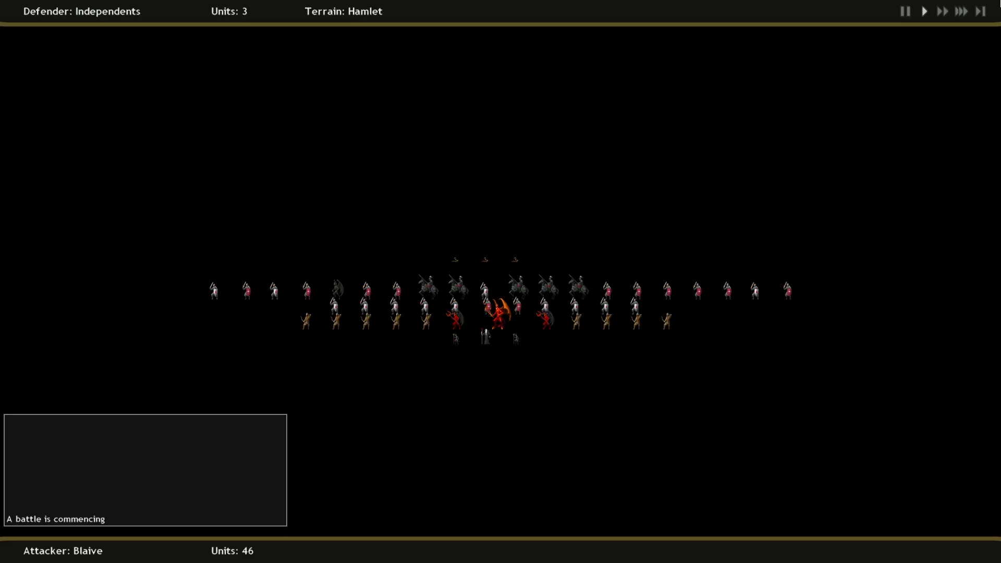
click(502, 255)
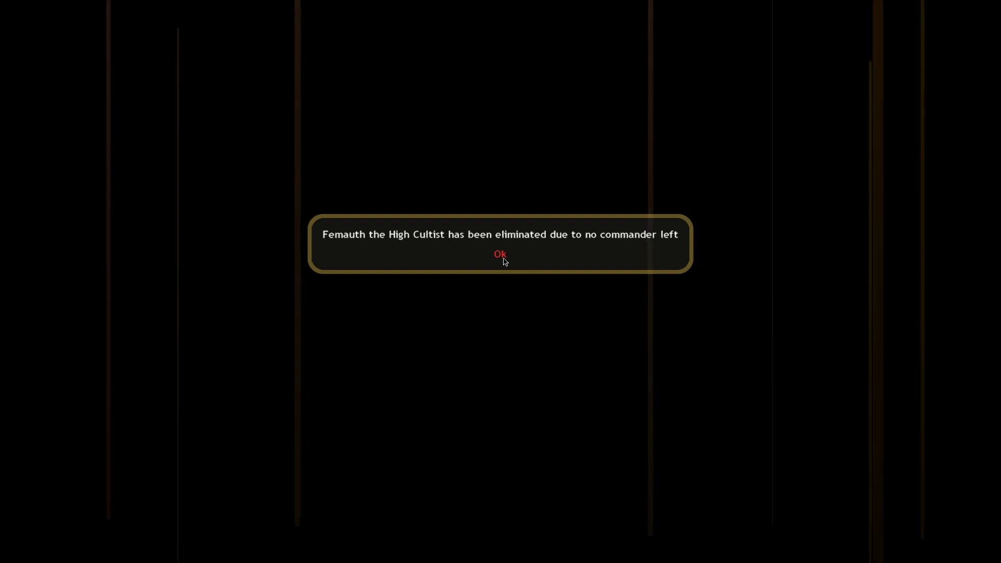
click(503, 259)
click(501, 256)
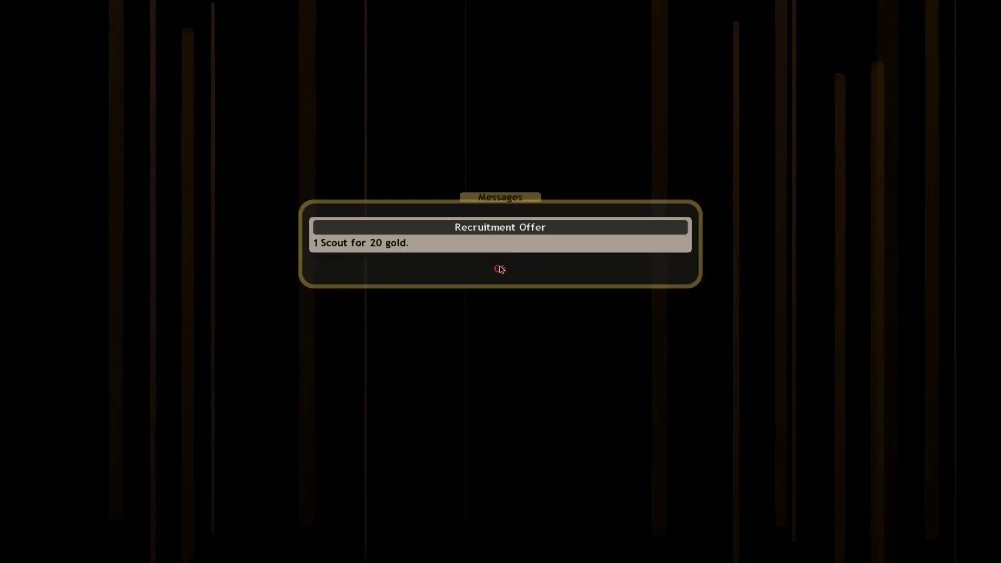
scroll(548, 268, down, 3)
scroll(548, 268, down, 2)
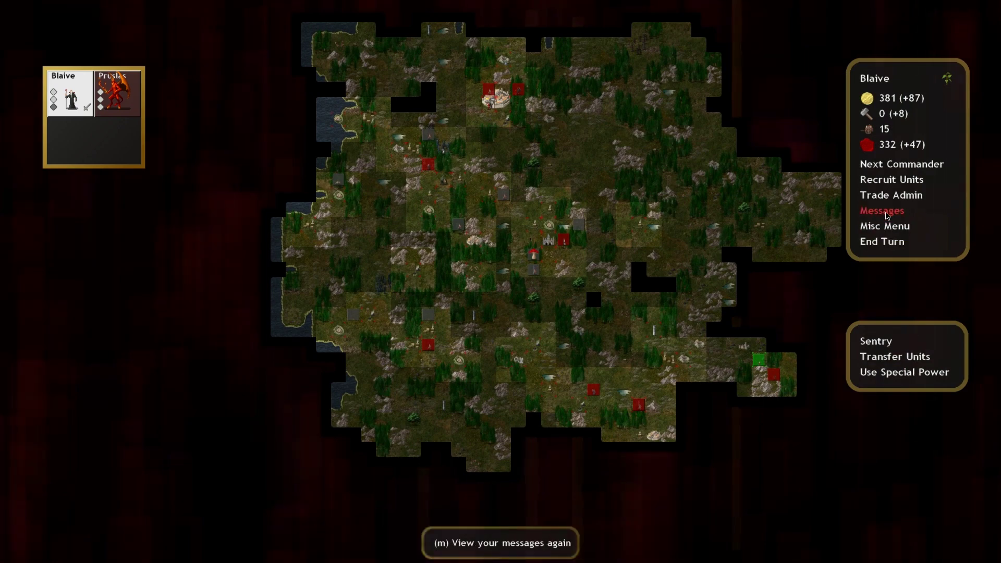
click(884, 226)
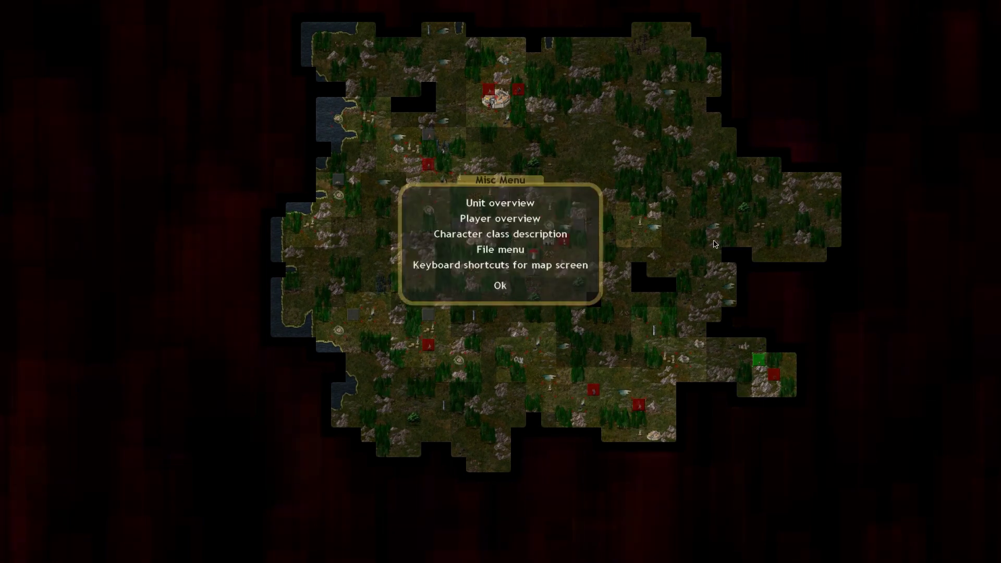
click(509, 219)
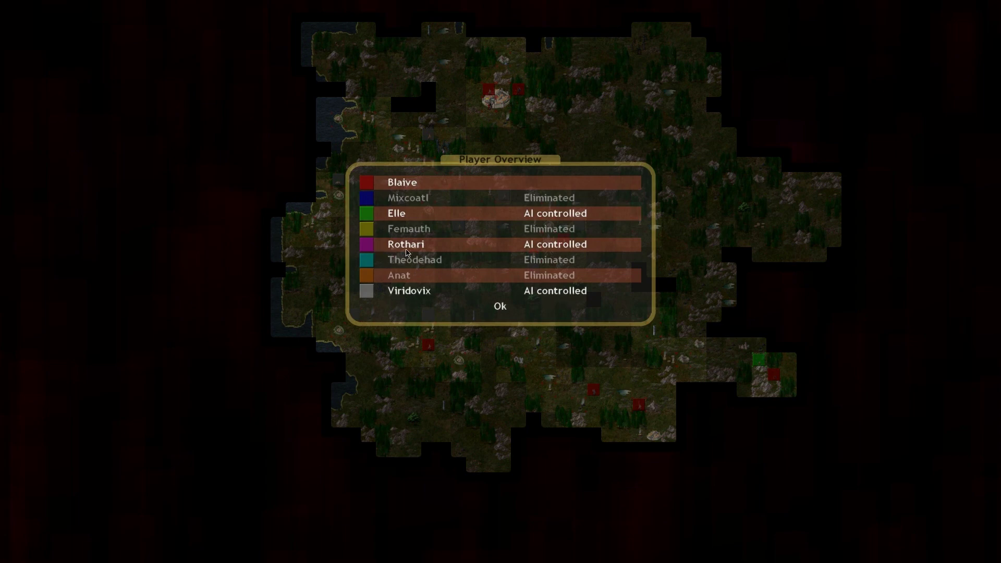
click(503, 311)
Step: March the imp across three tiles to the northeast to capture a town
click(501, 286)
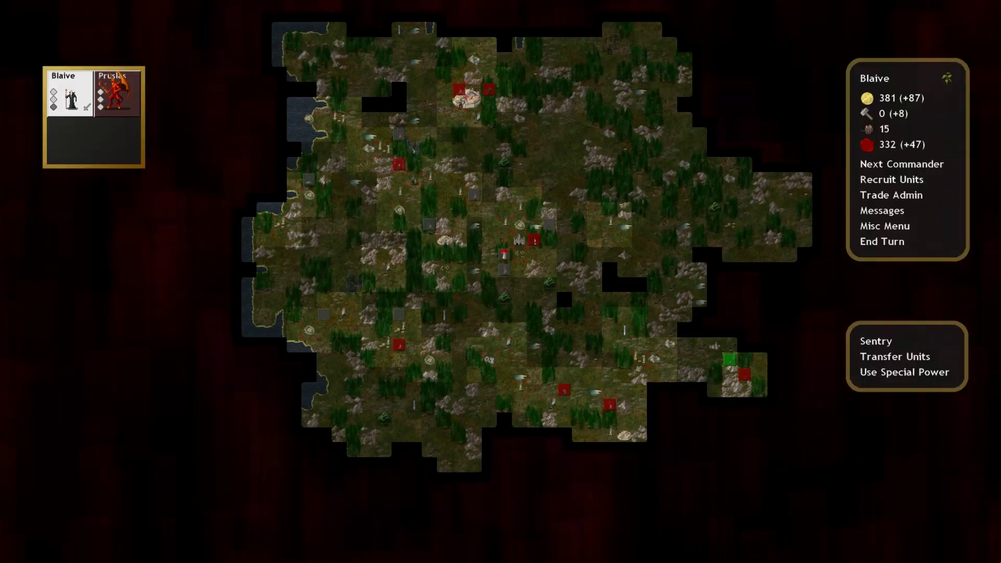
scroll(684, 294, up, 3)
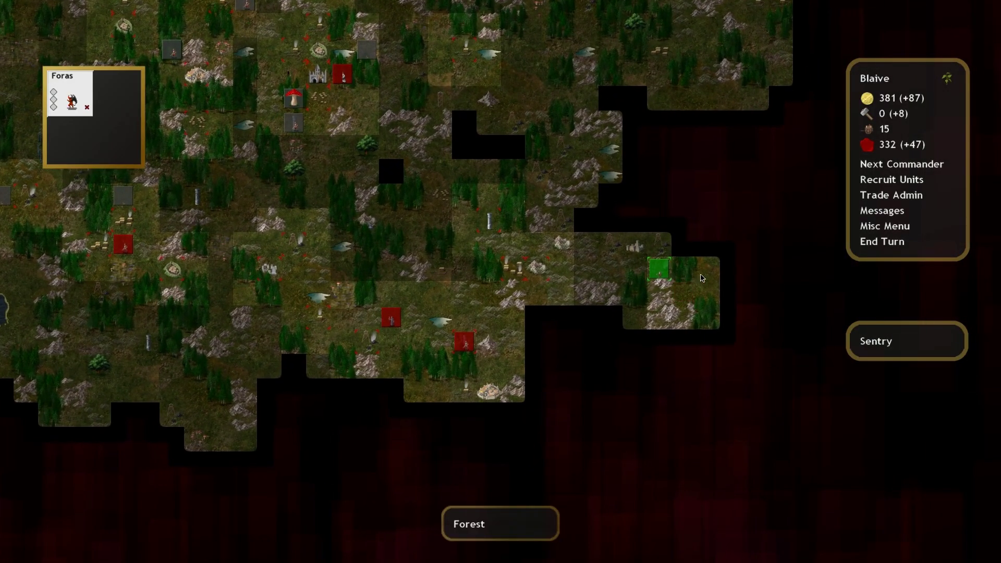
click(707, 270)
click(733, 244)
click(717, 221)
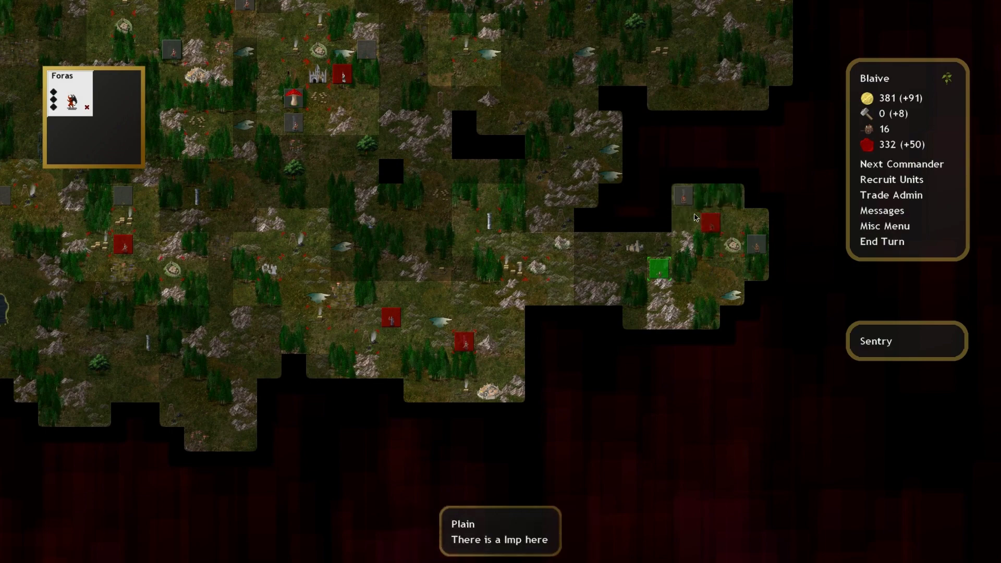
Step: Send Glasya-La south and move the next commander one tile southeast
key(n)
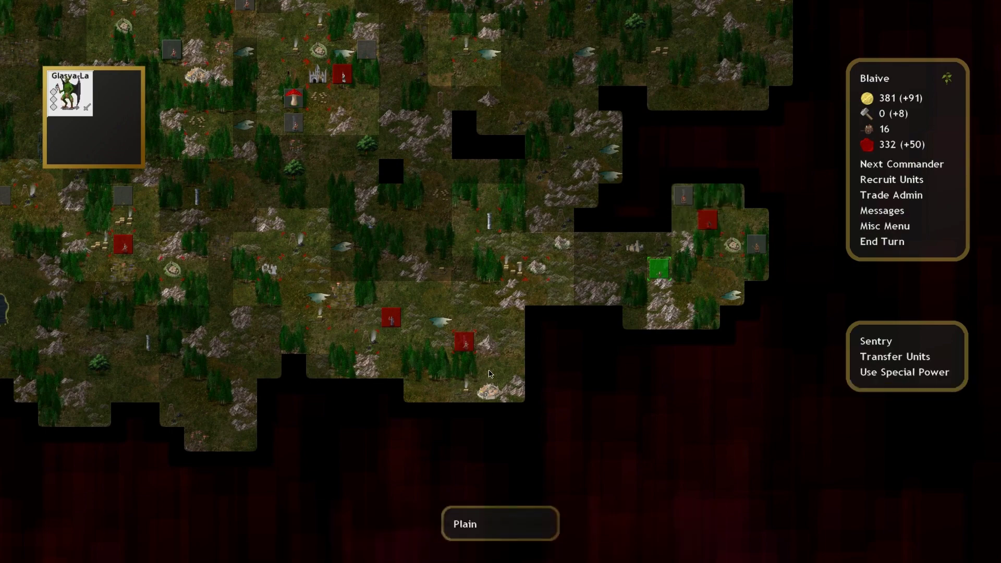
click(489, 390)
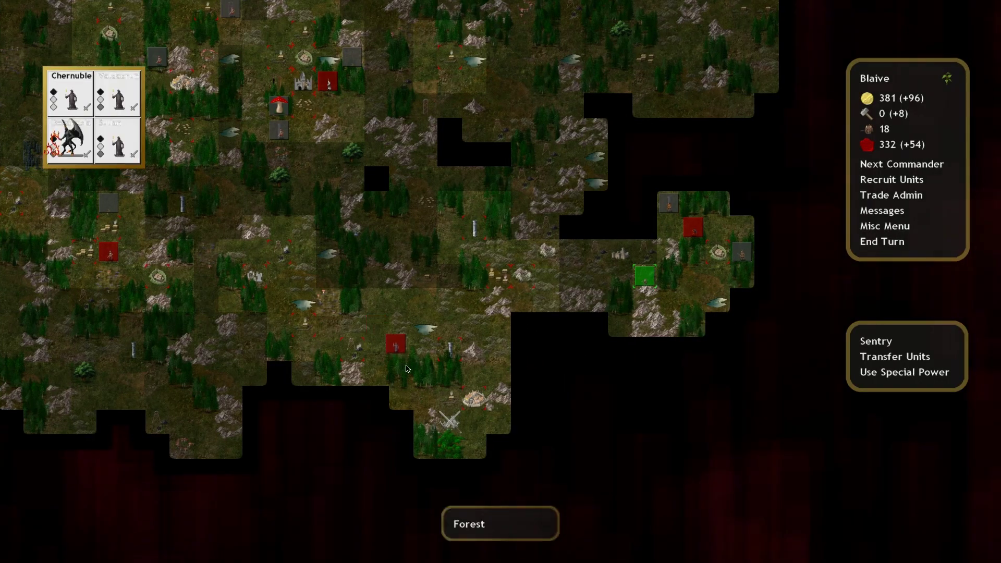
click(410, 371)
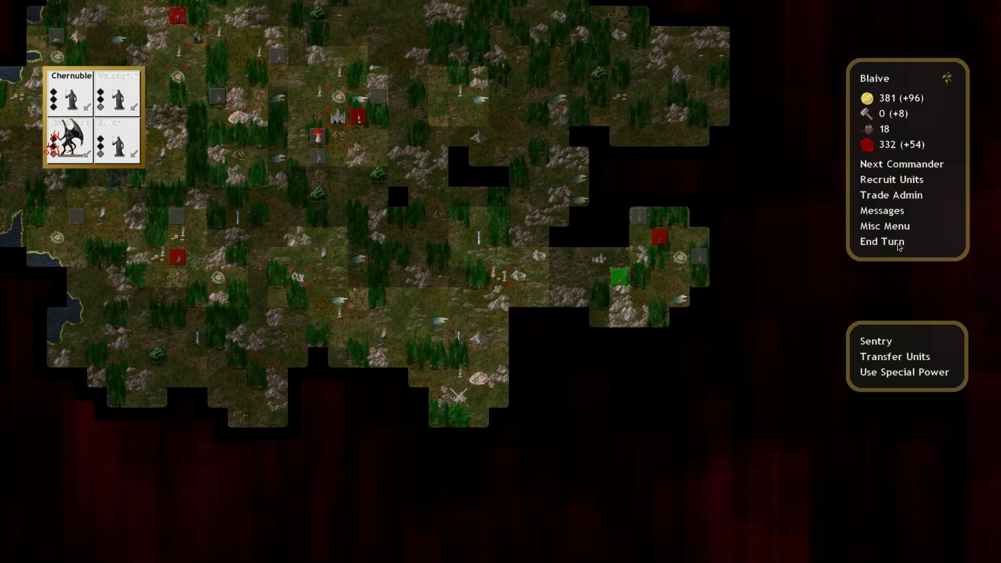
Step: End the turn, skip the Temple City battle, and dismiss the summer news
click(881, 241)
click(503, 257)
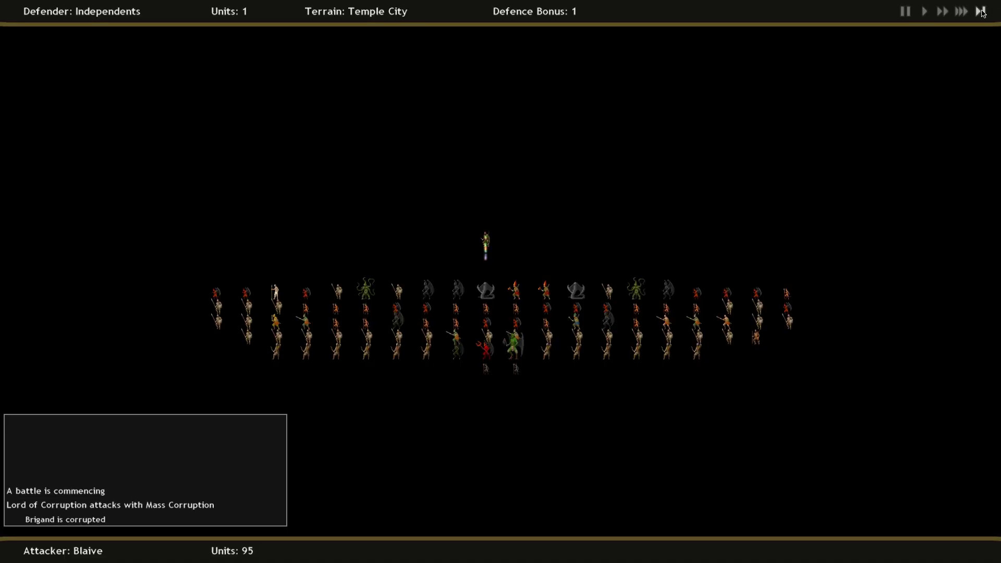
click(981, 12)
click(498, 270)
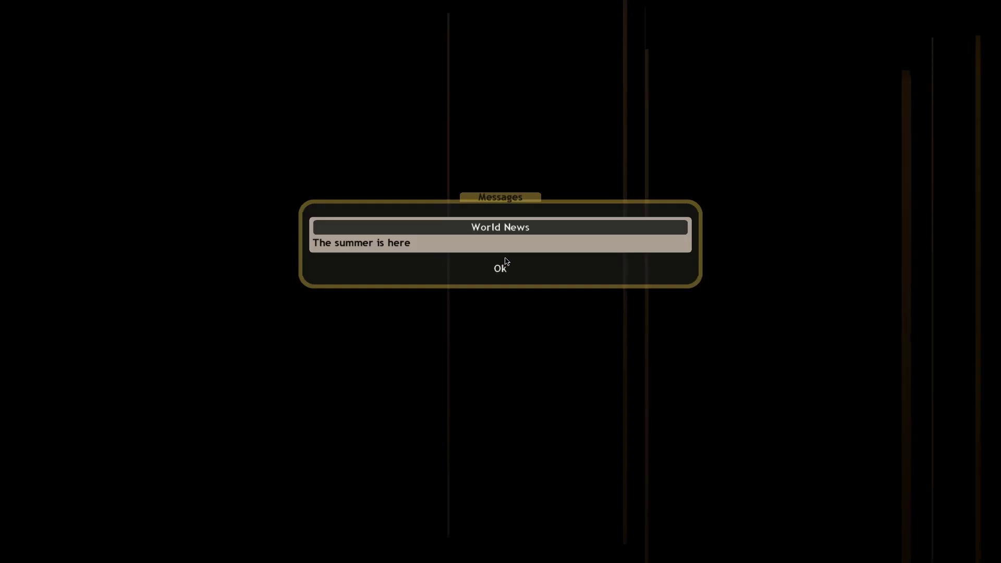
click(501, 269)
scroll(584, 235, up, 3)
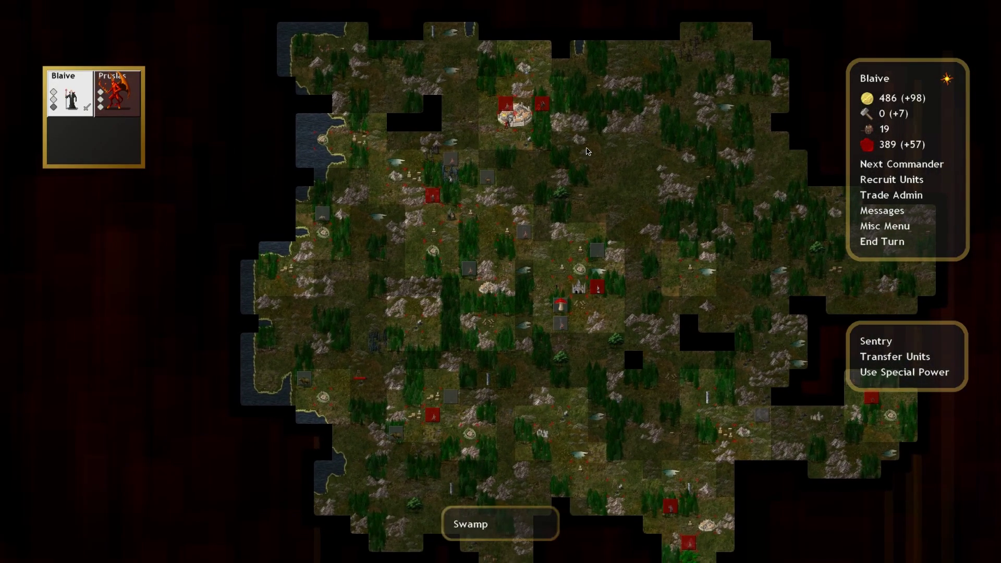
Step: Order Foras toward the northeastern tile of the eastern territory
click(575, 105)
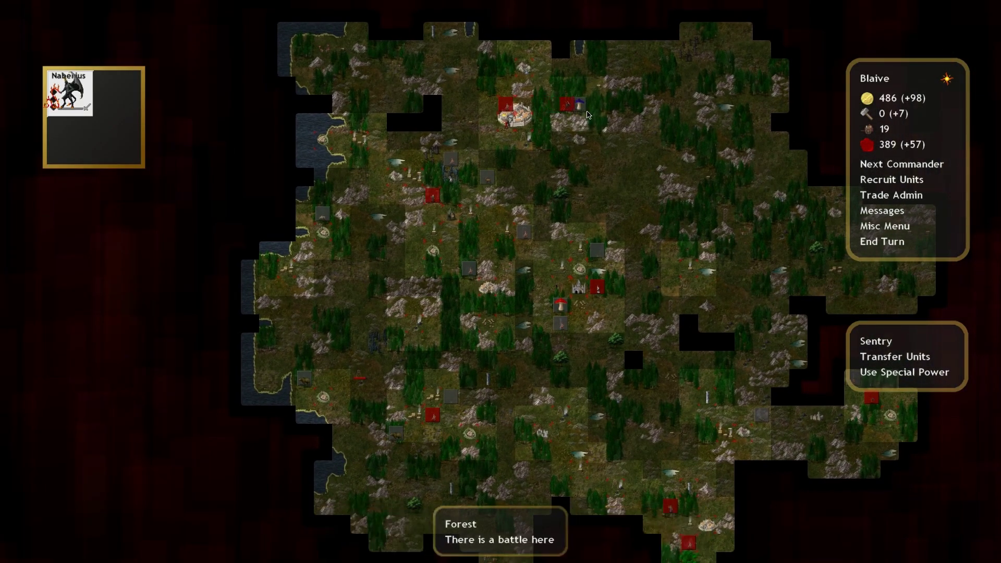
drag(588, 114, 711, 201)
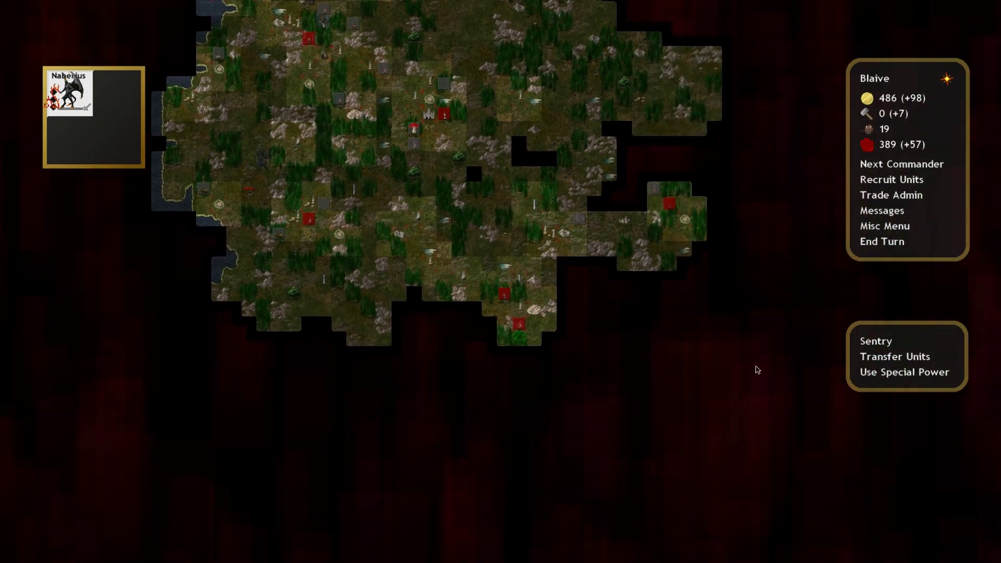
click(708, 197)
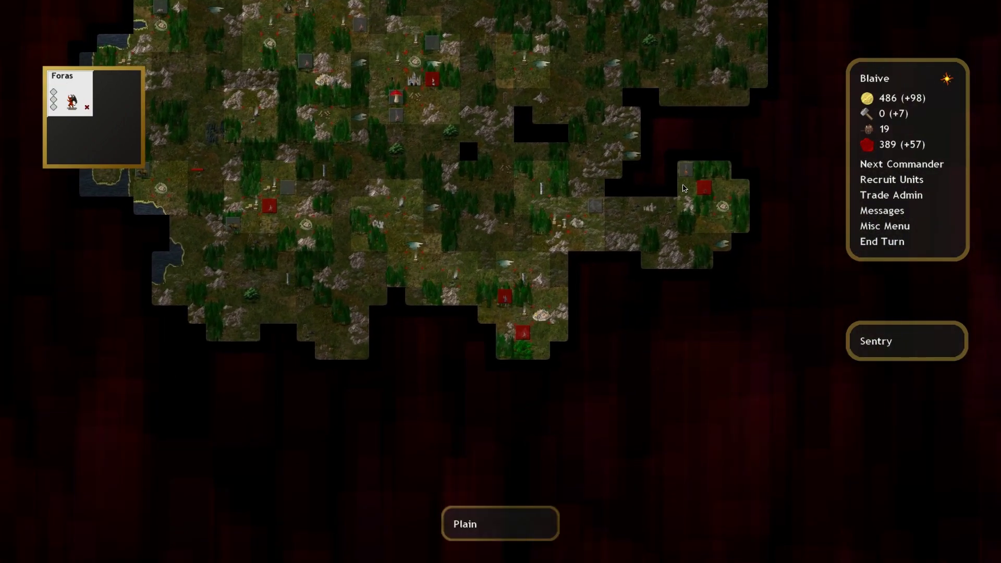
right_click(687, 186)
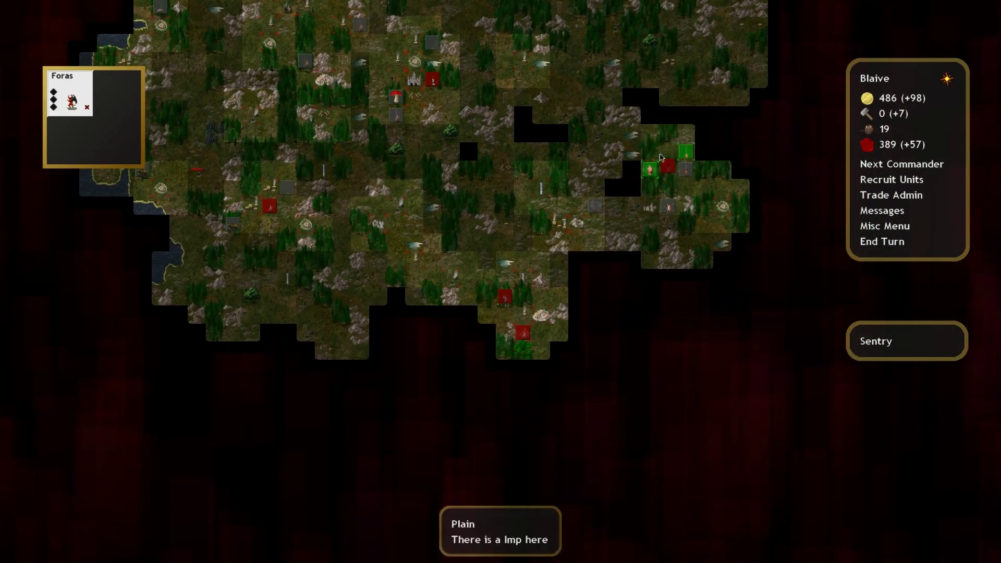
scroll(710, 127, up, 1)
scroll(711, 127, up, 2)
scroll(720, 121, up, 1)
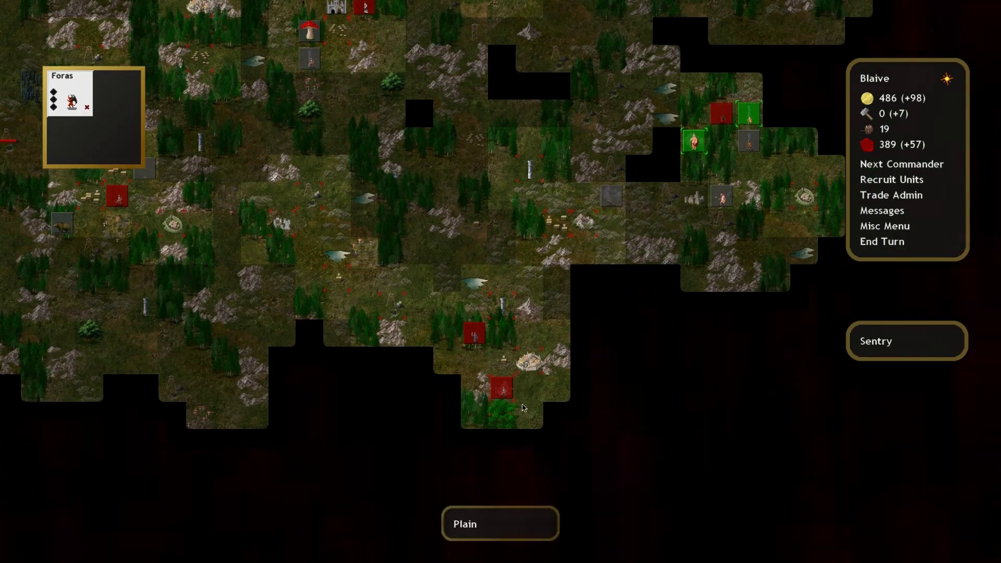
Step: Move Glasya-La to a new tile and Chernuble's army beside the farm
click(530, 364)
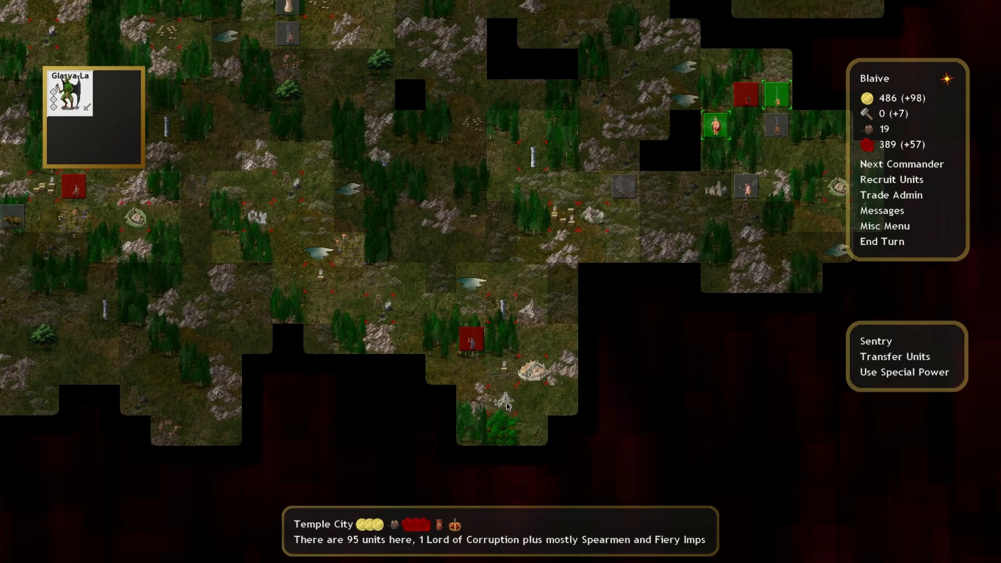
click(580, 341)
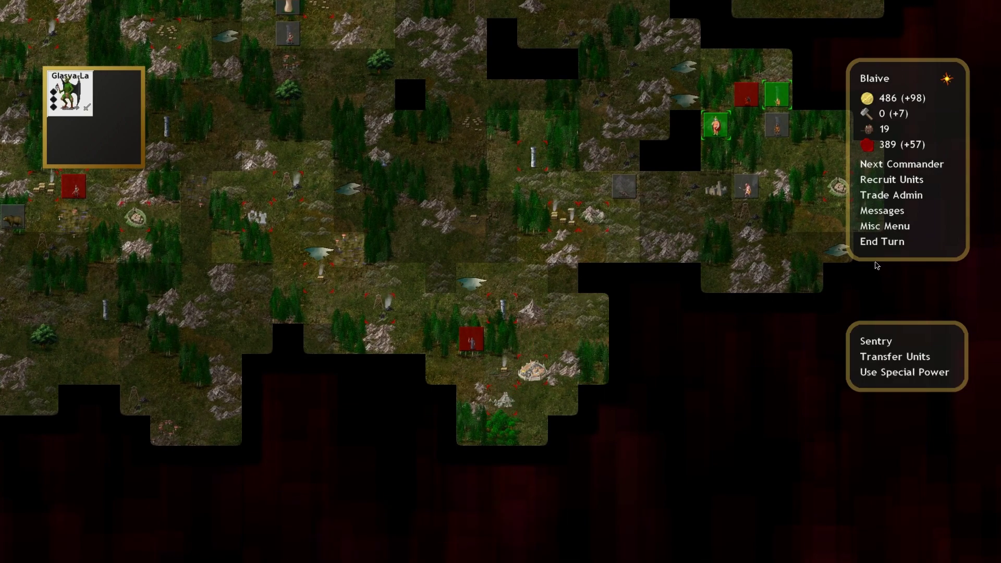
click(472, 339)
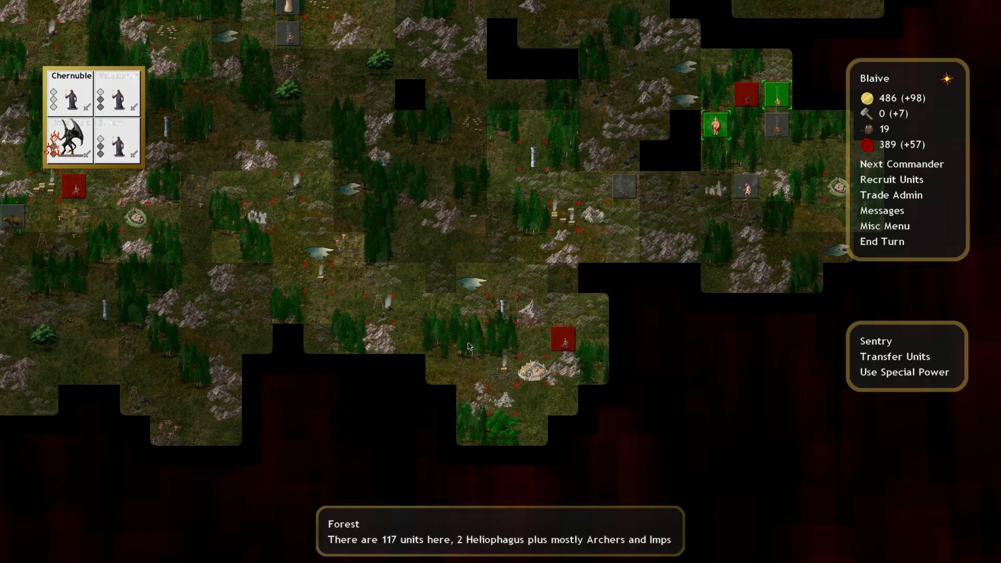
click(508, 375)
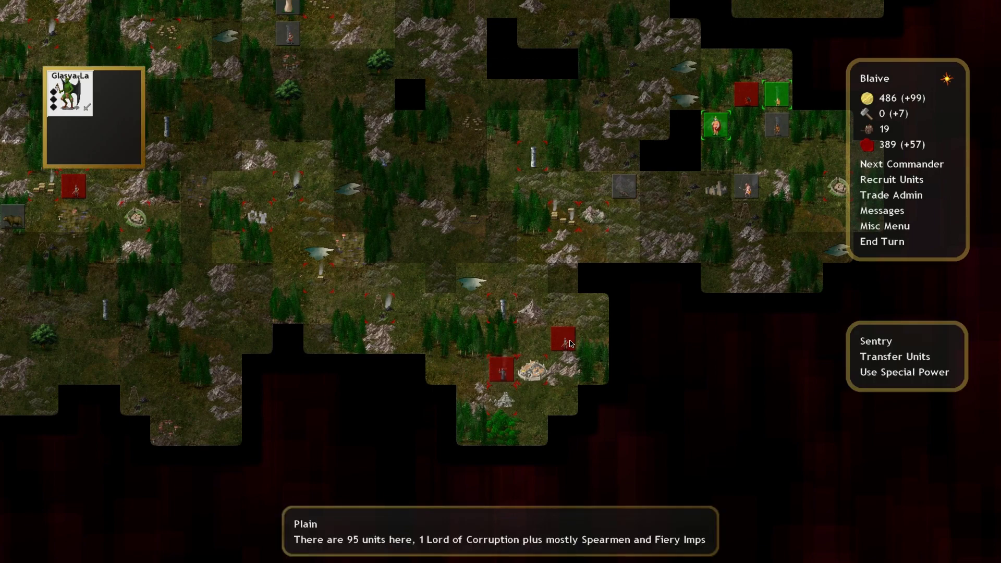
Step: End the turn and skip the forest battle against the lone Independent
key(y)
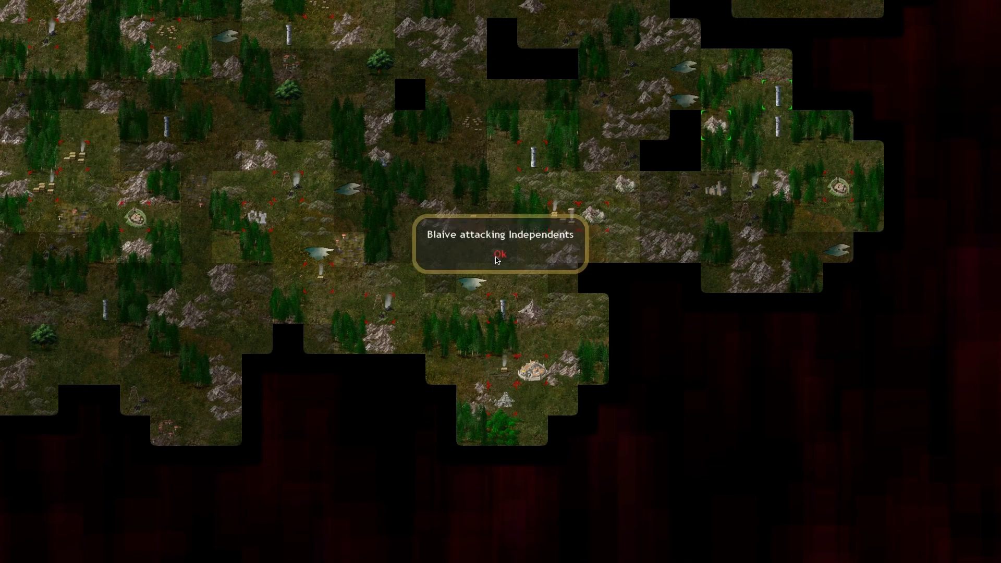
click(497, 259)
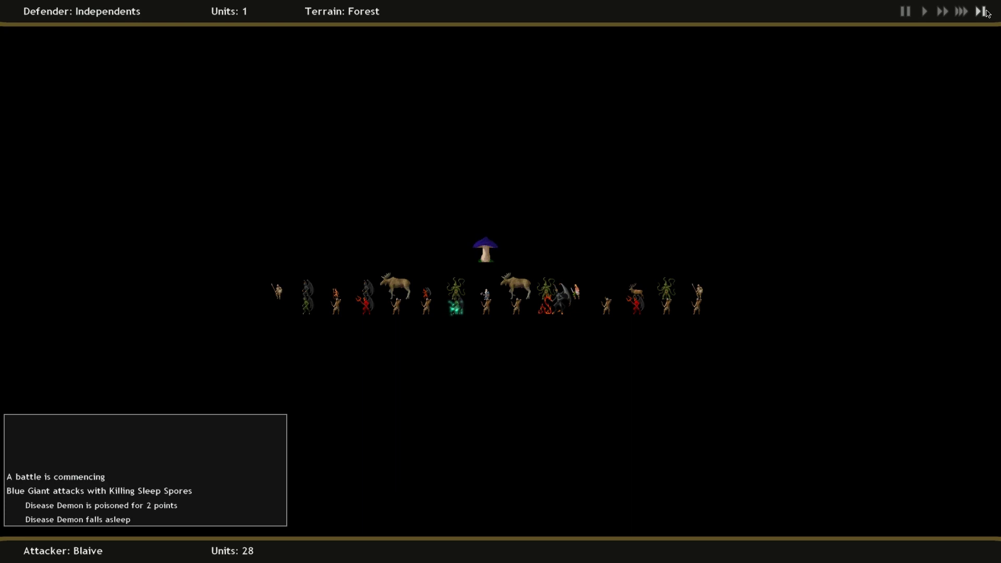
click(985, 13)
Step: Dismiss the wandering monsters and turn notices, then select Naberius and view the southern armies
click(488, 276)
click(500, 258)
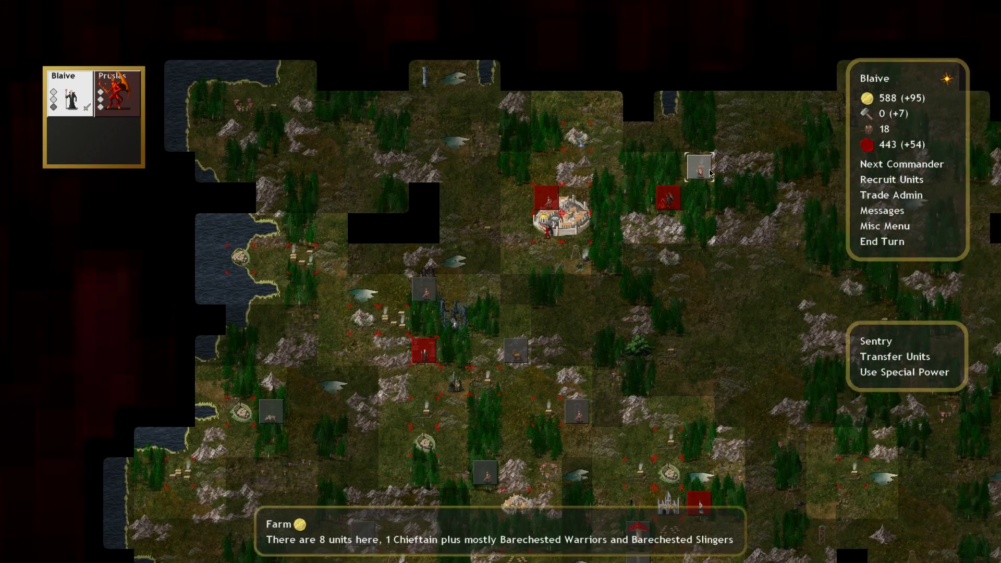
scroll(546, 239, up, 2)
click(710, 173)
scroll(711, 172, down, 3)
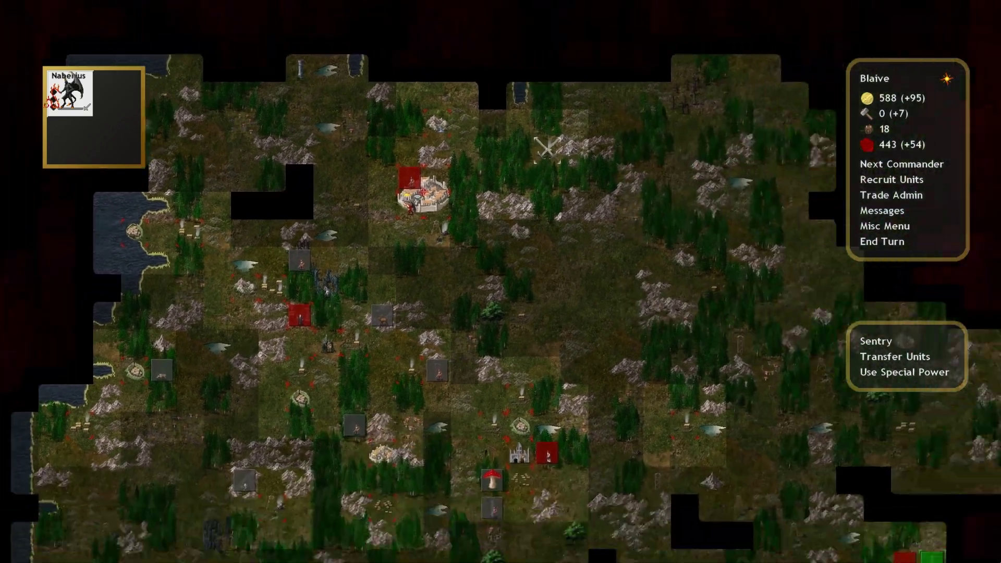
key(Down)
key(Down)
key(Down)
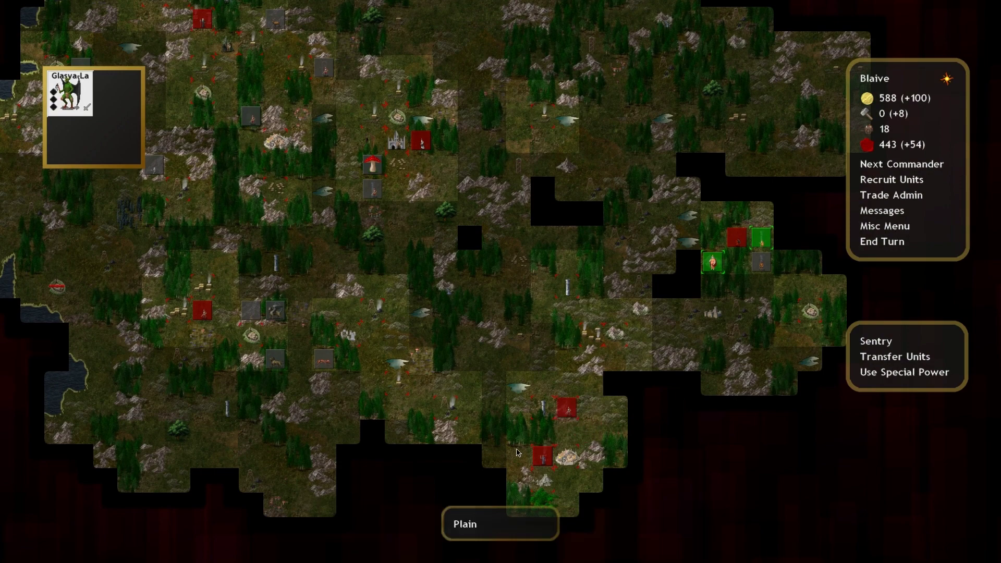
Step: Check the trade settings without changes, then open Temple City recruitment
click(542, 455)
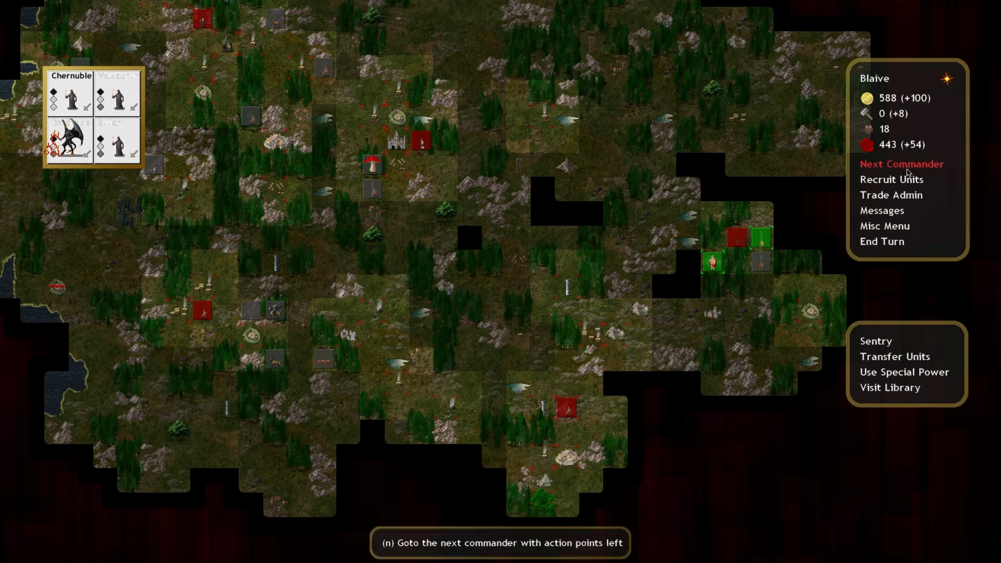
click(892, 195)
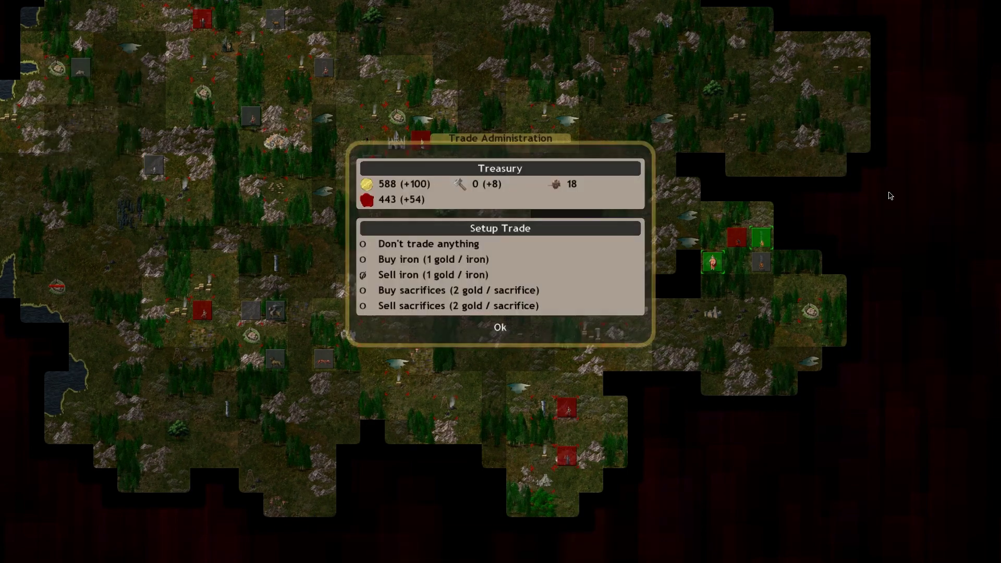
click(491, 324)
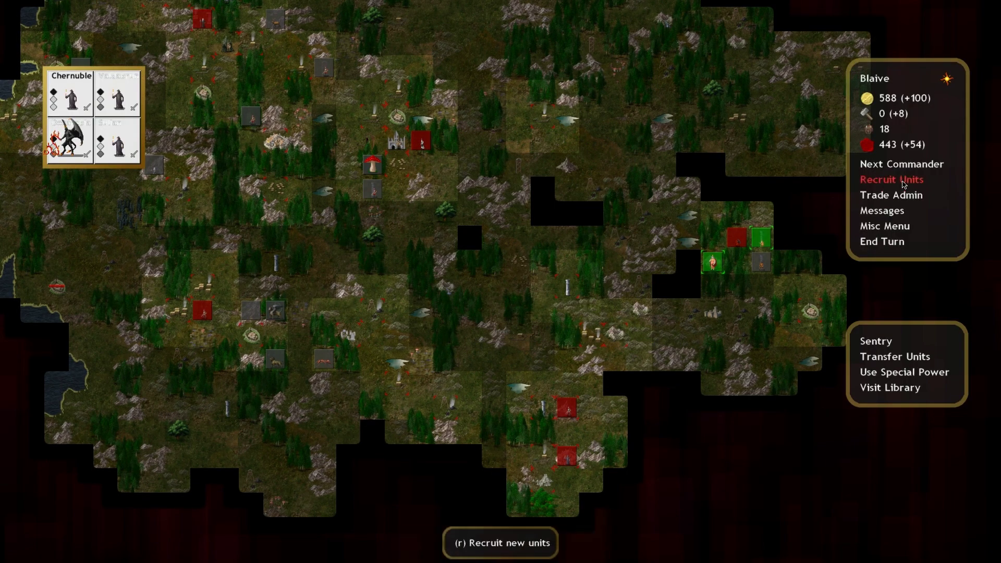
click(891, 182)
click(543, 141)
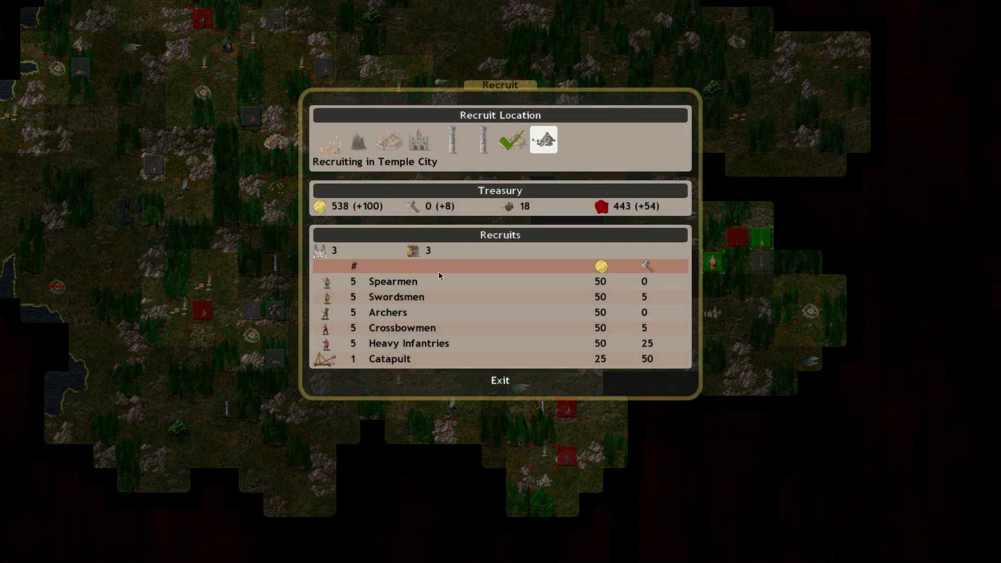
Step: Finish Temple City recruiting and send Nuvather to a nearby tile
click(501, 381)
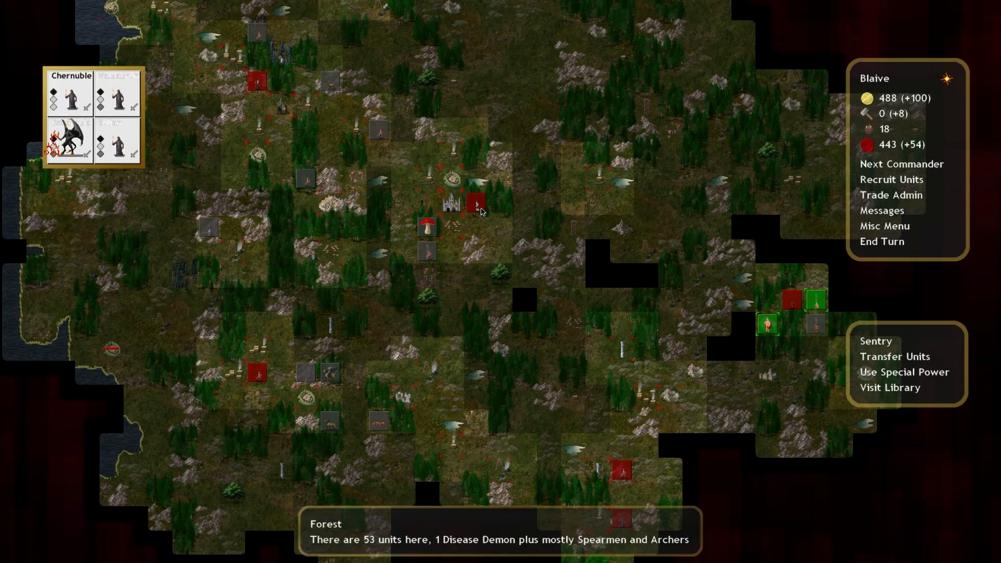
click(476, 204)
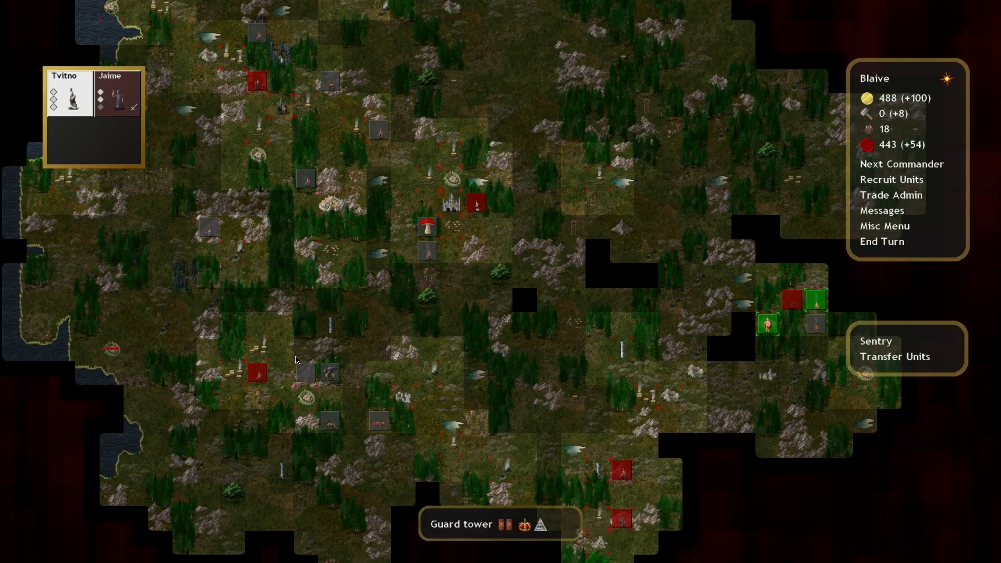
click(305, 372)
click(269, 379)
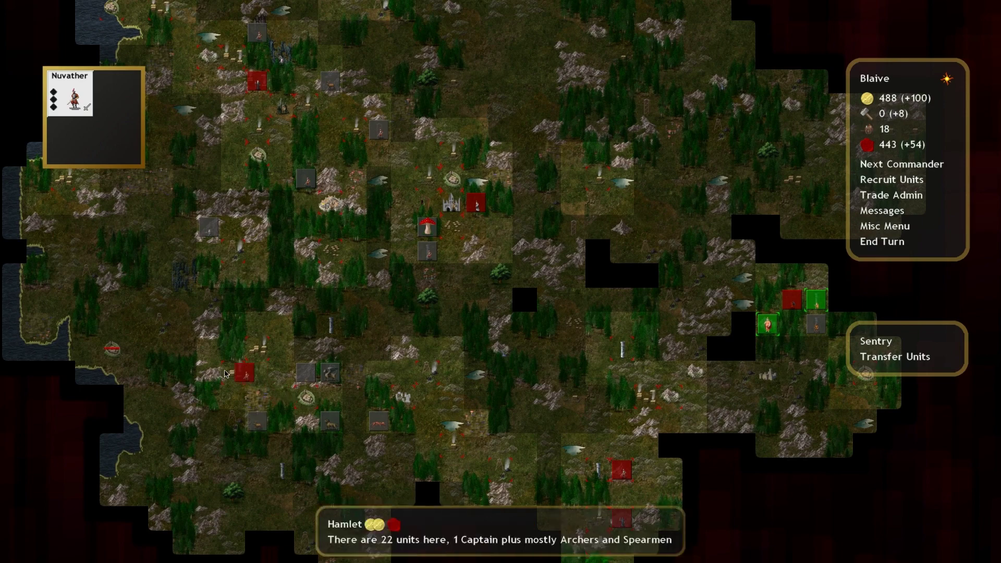
click(232, 372)
scroll(313, 235, up, 2)
scroll(391, 196, up, 3)
scroll(471, 139, down, 1)
scroll(547, 234, down, 1)
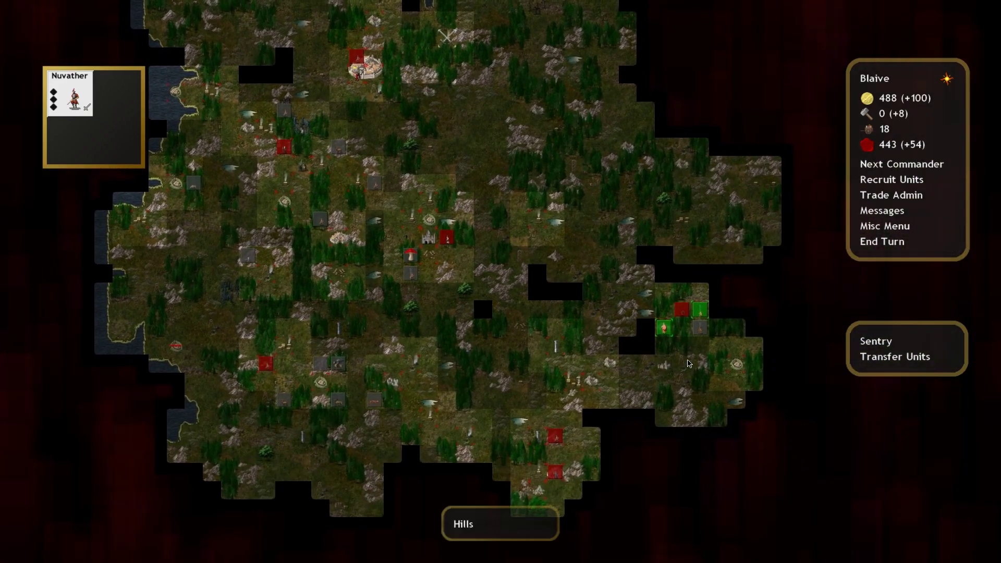
scroll(690, 360, up, 1)
Step: March Foras's army one tile north-east, then one more tile east
click(723, 321)
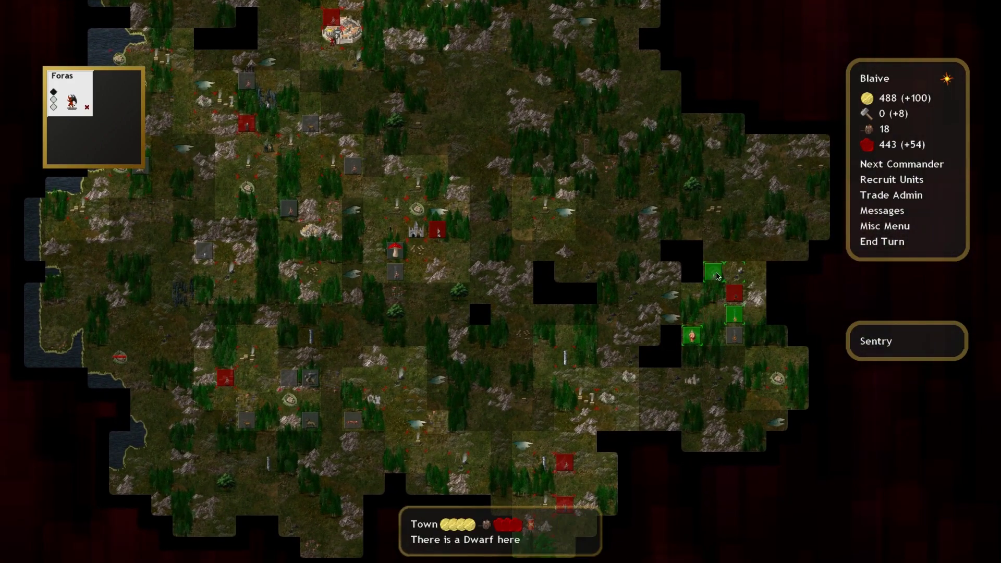
click(744, 280)
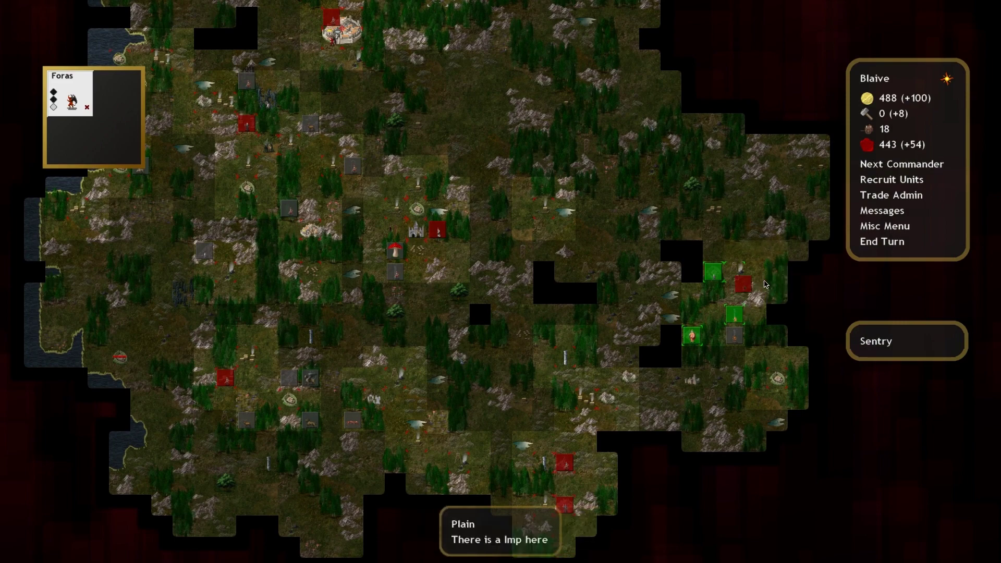
click(772, 290)
scroll(803, 317, down, 1)
scroll(803, 316, down, 1)
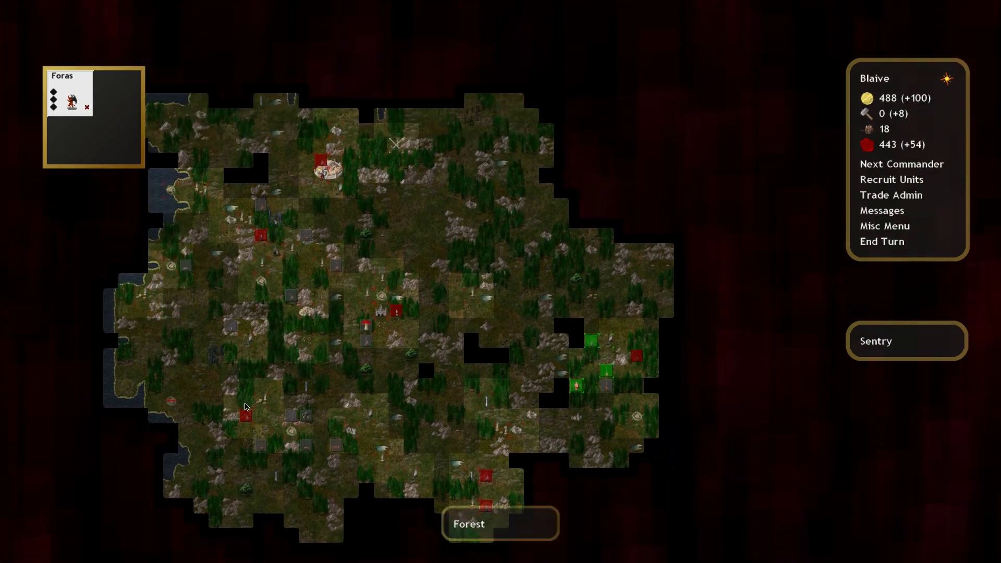
scroll(540, 413, down, 2)
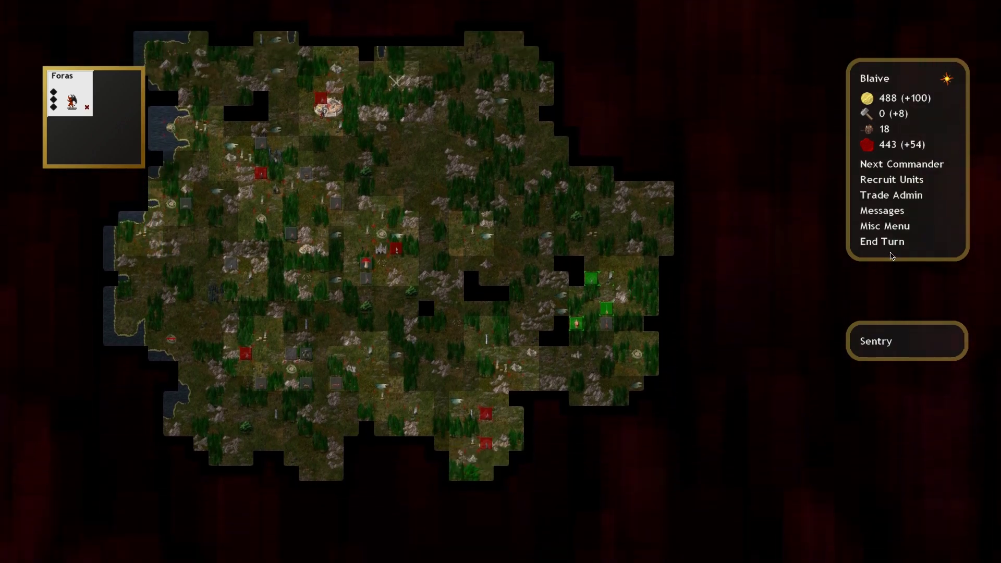
Step: End the turn, approve the attack on Viridovix, and dismiss the turn and recruitment offer messages
click(882, 241)
click(513, 274)
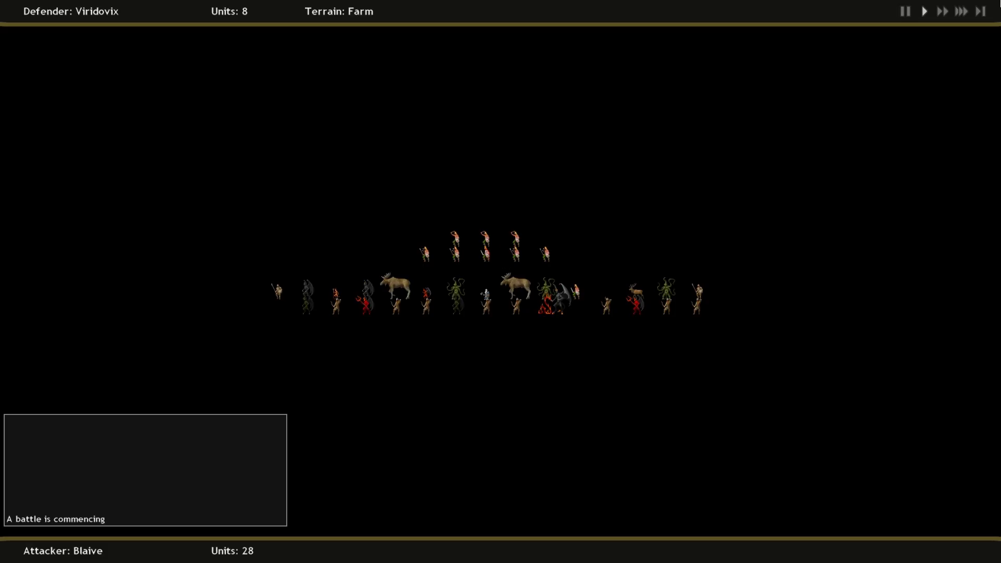
click(501, 281)
click(492, 251)
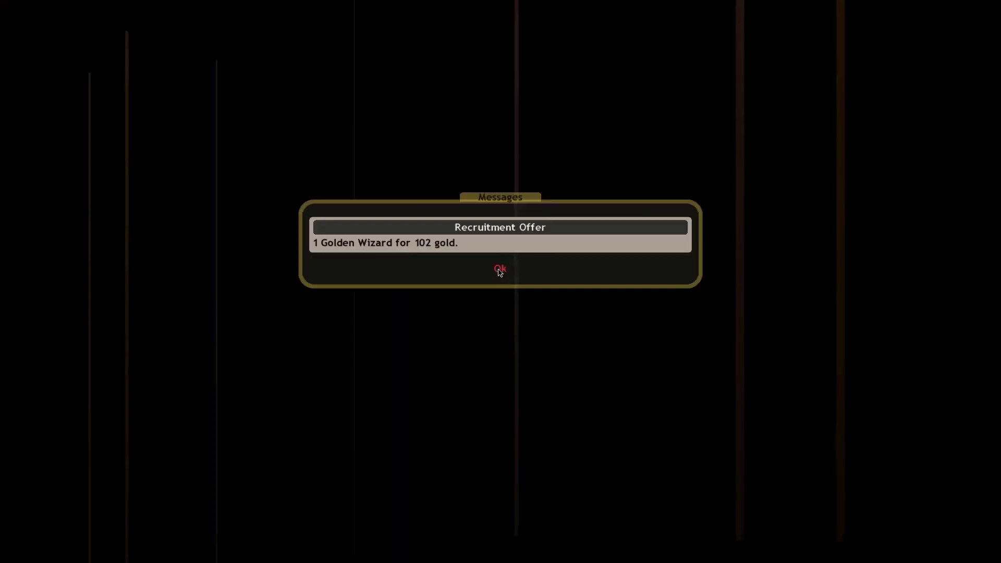
scroll(540, 413, down, 2)
scroll(540, 352, down, 2)
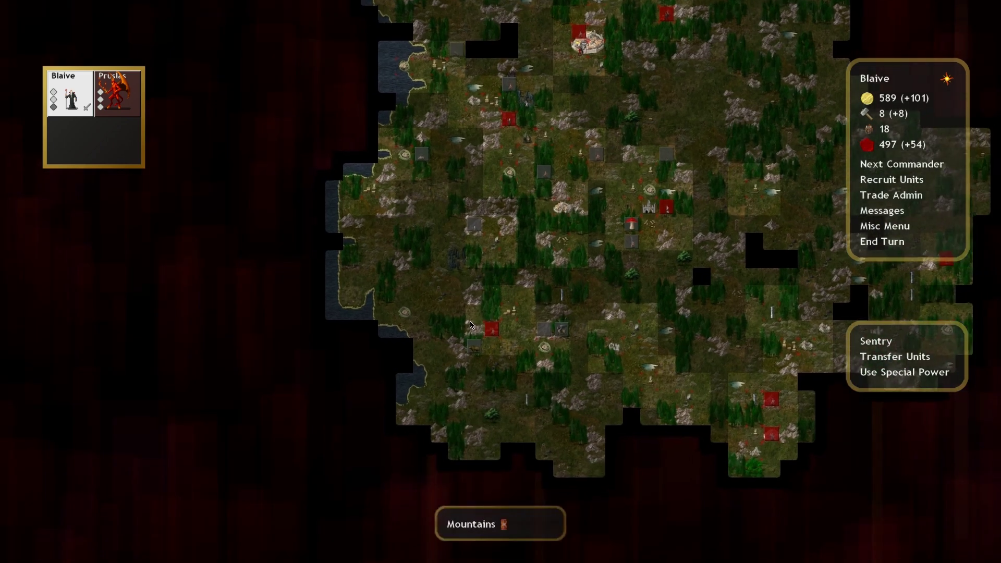
Step: Move Chernuble's army two tiles south-east
click(487, 336)
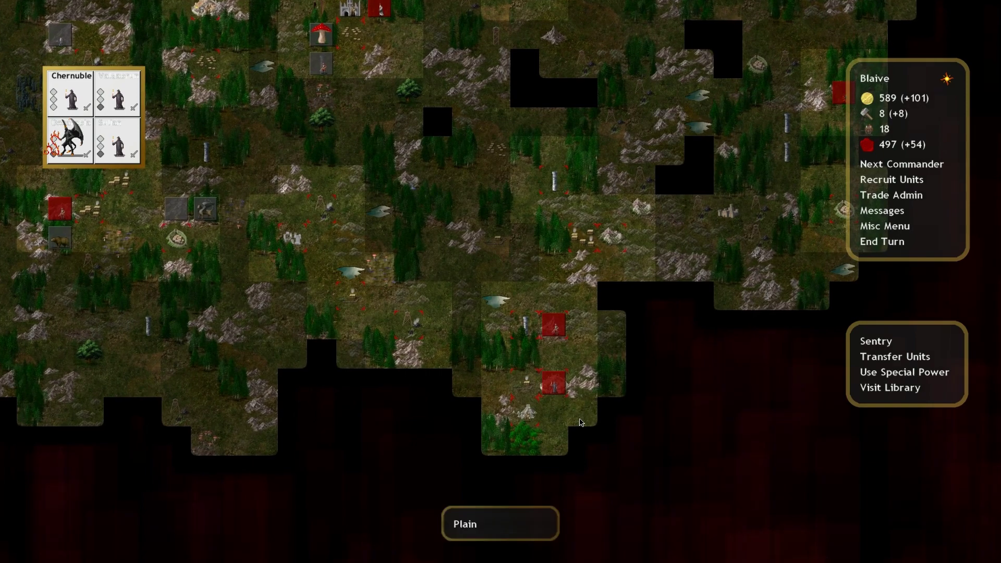
click(580, 422)
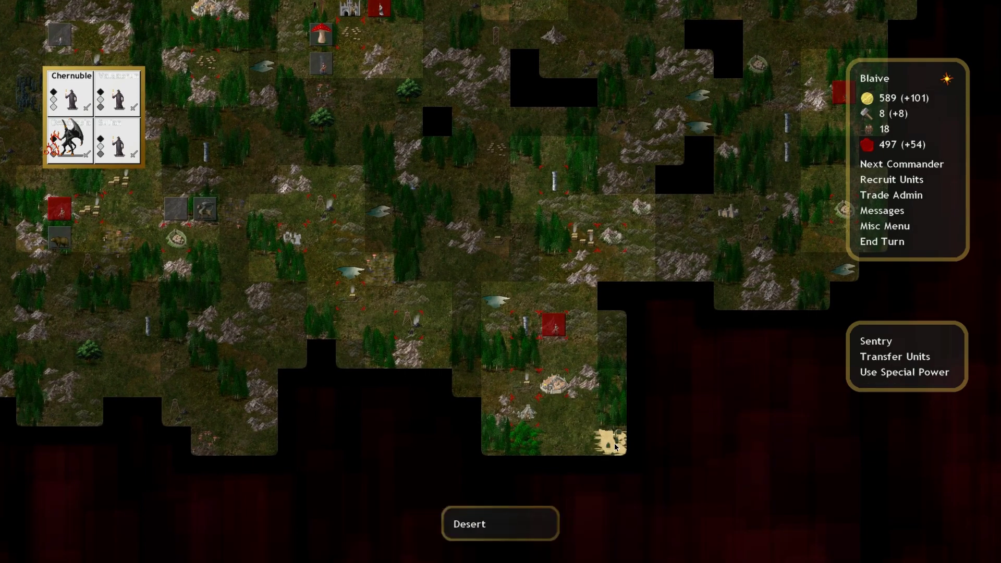
click(581, 438)
scroll(546, 468, down, 3)
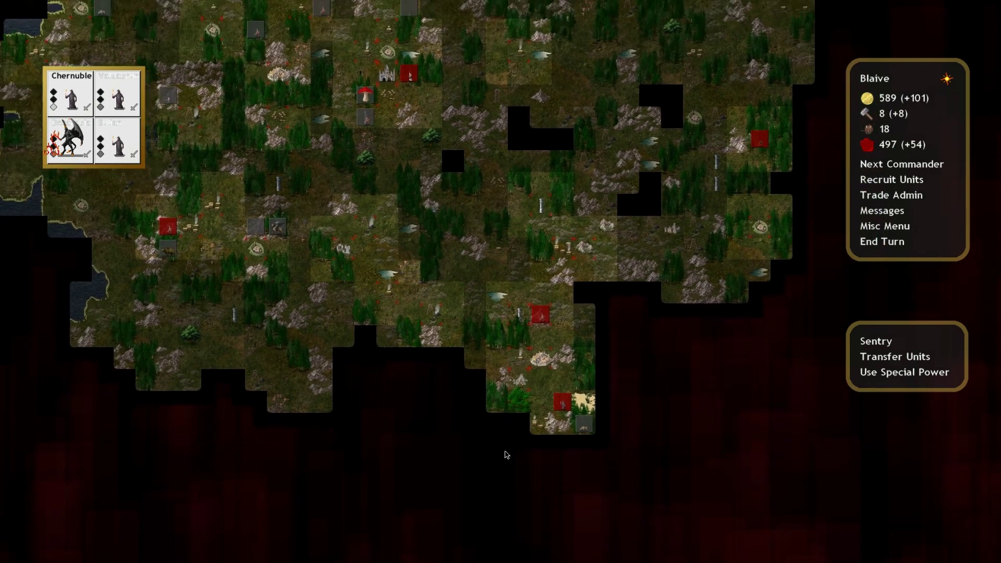
Step: Cycle past Glasya-La to Foras and move his army east into unexplored land
key(n)
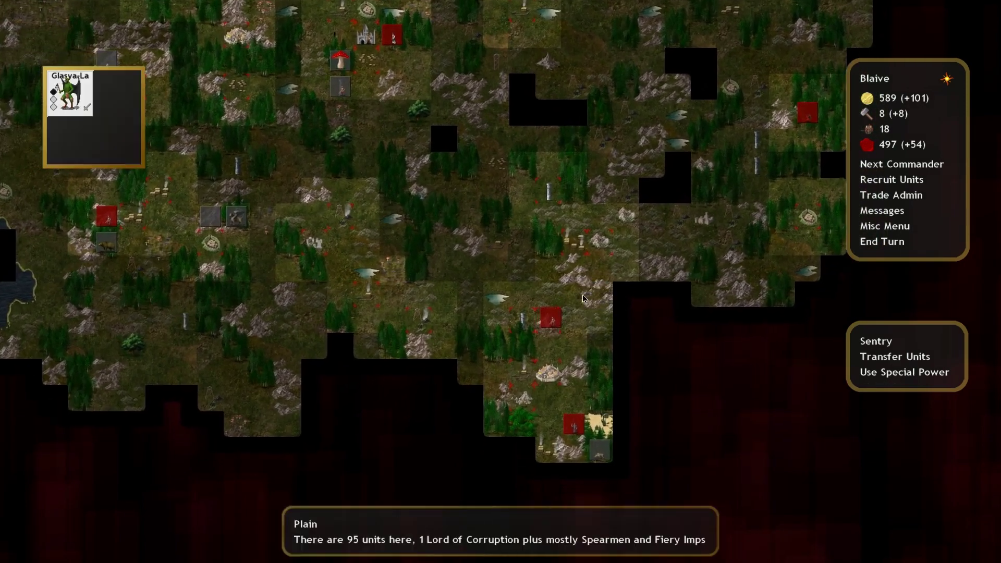
key(n)
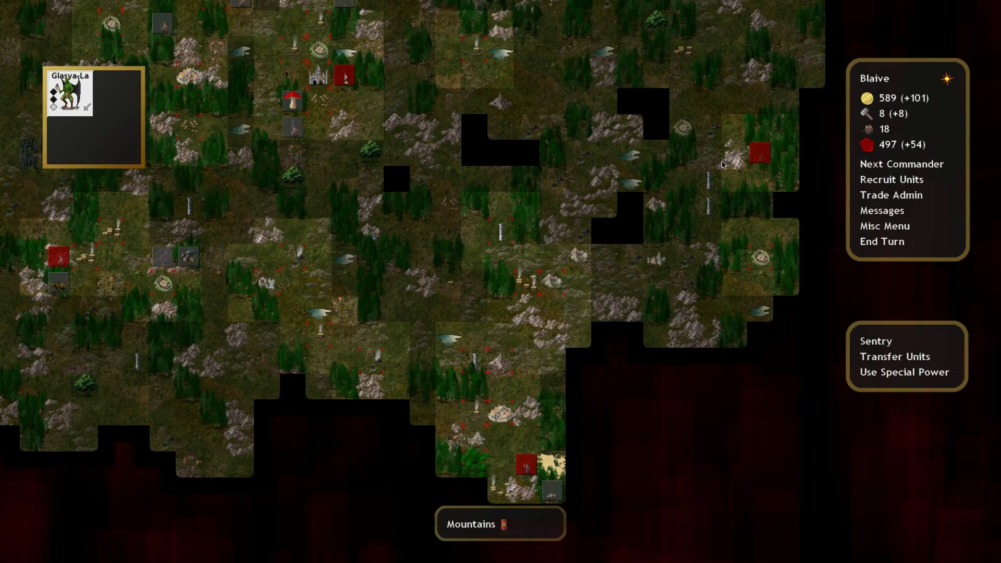
key(Right)
click(789, 212)
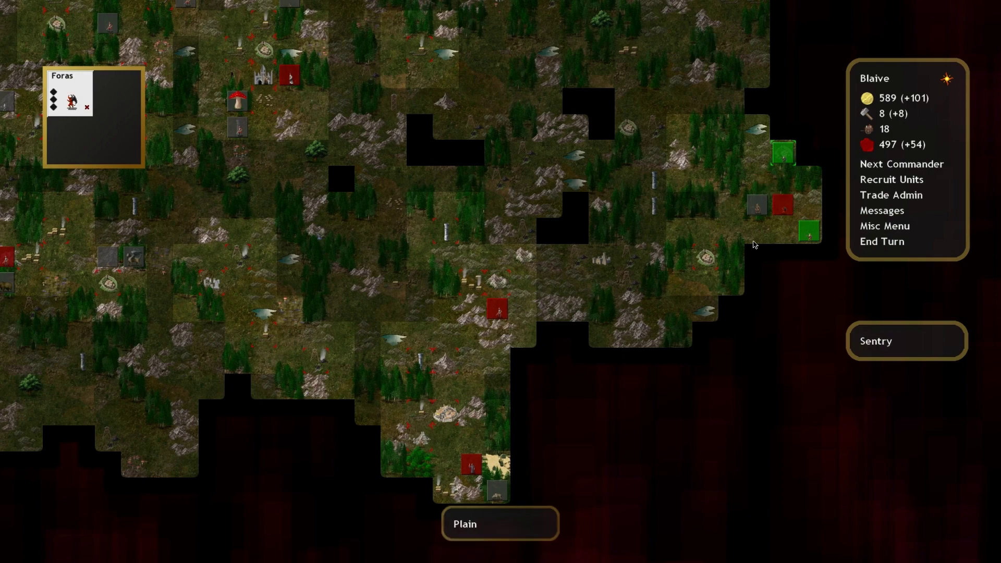
scroll(749, 225, down, 4)
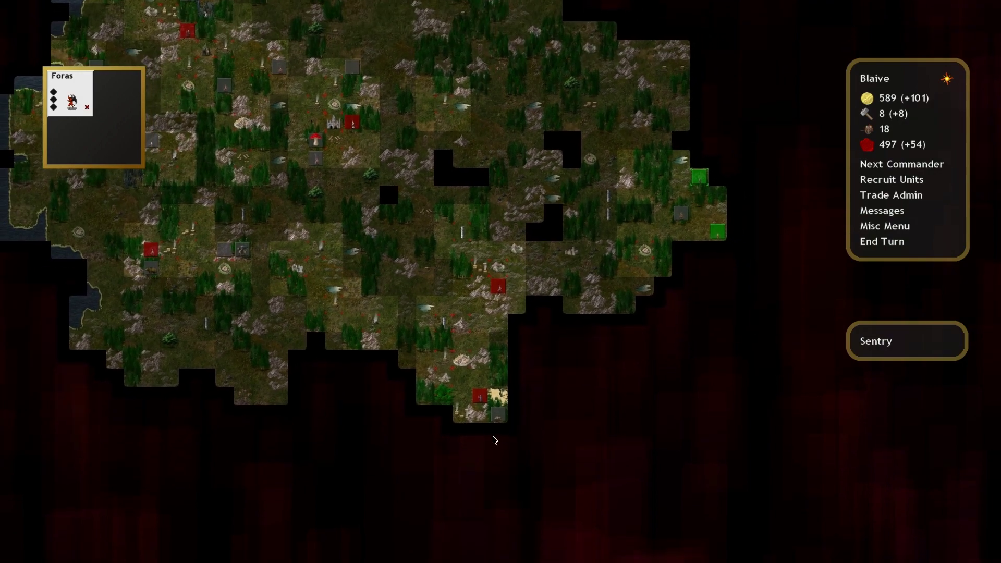
Step: Reselect Chernuble's army and end the turn
click(481, 403)
key(Left)
key(Up)
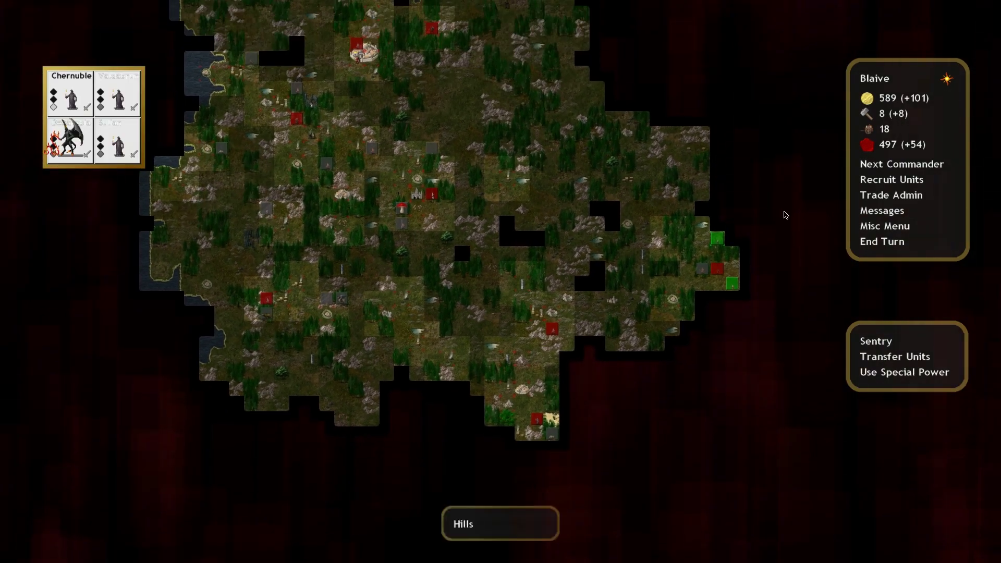
click(868, 242)
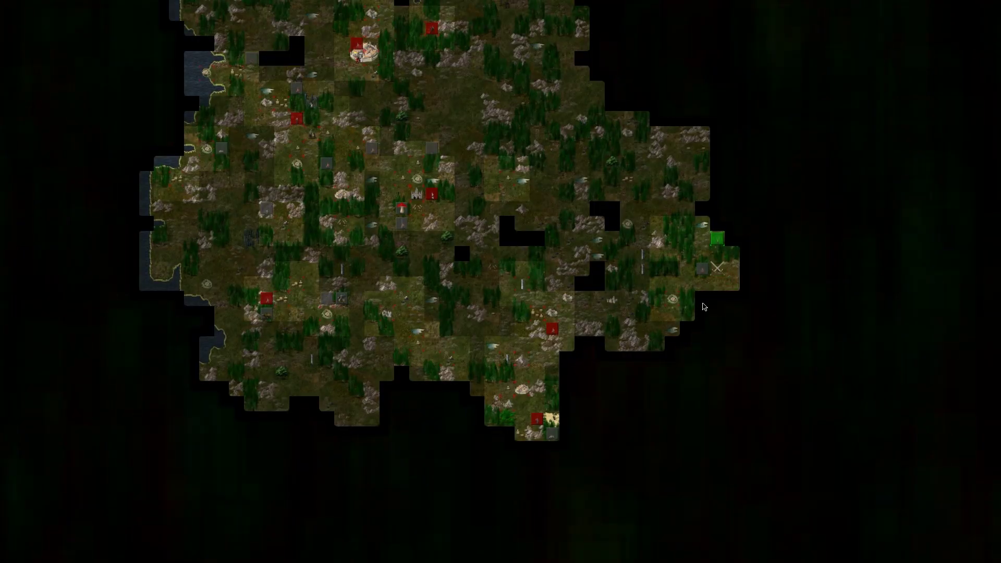
Step: Accept Elle's attack and check the Furnace Guard's stats
click(501, 254)
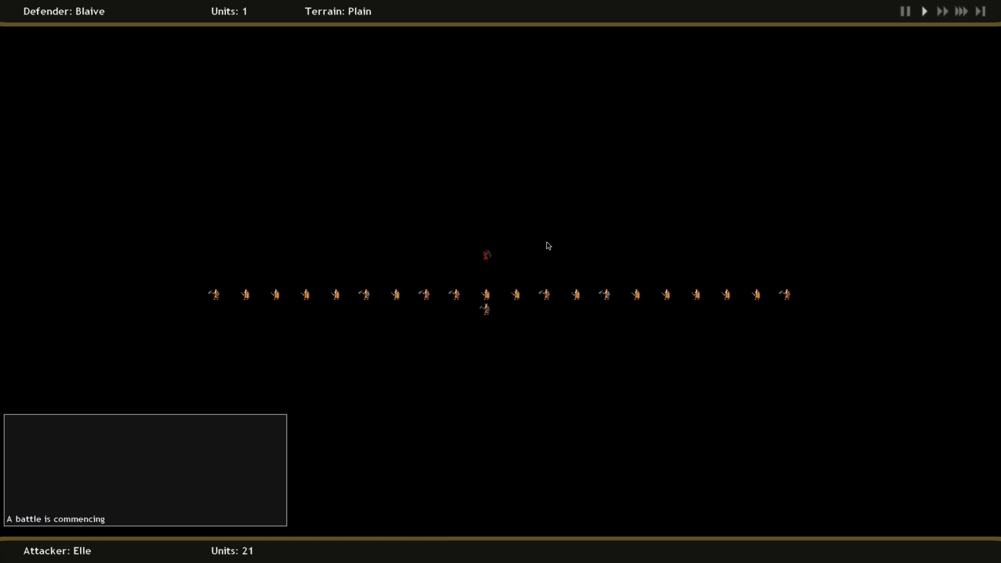
click(516, 295)
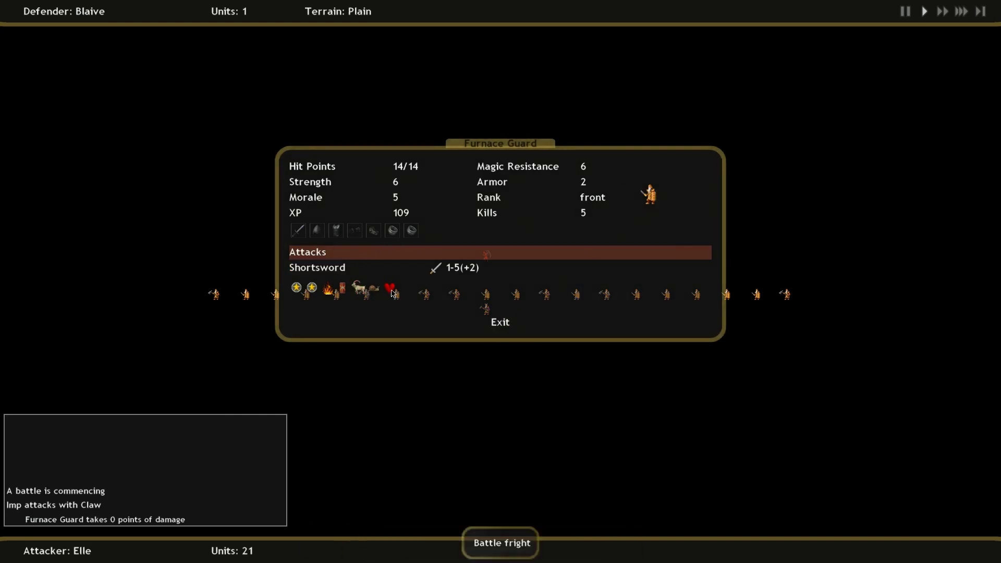
click(500, 322)
Step: Read Hakon the Elder Rune Smith's spells: Army of Stone, Cold Resistance, Earth Meld, Fortitude
click(486, 308)
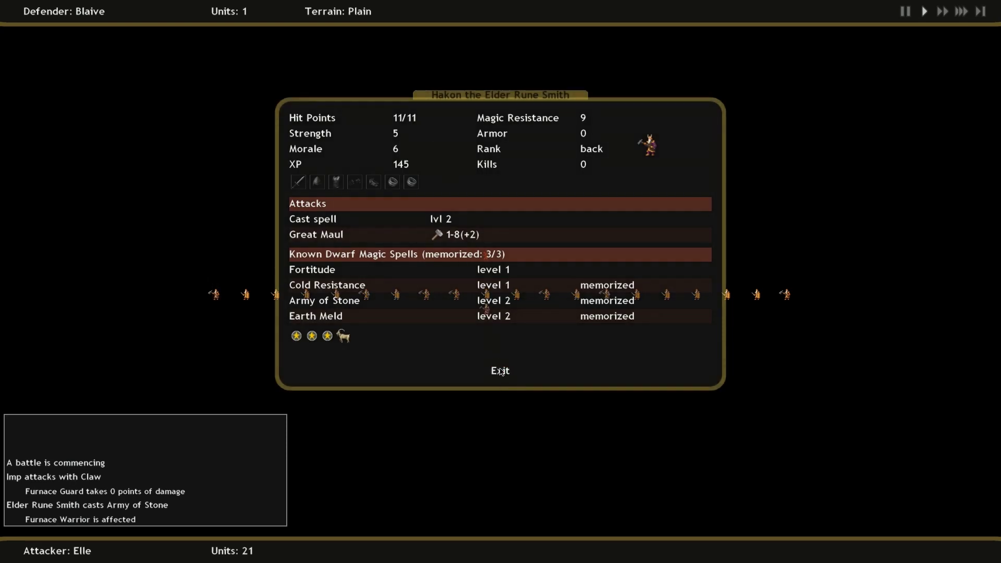
click(334, 302)
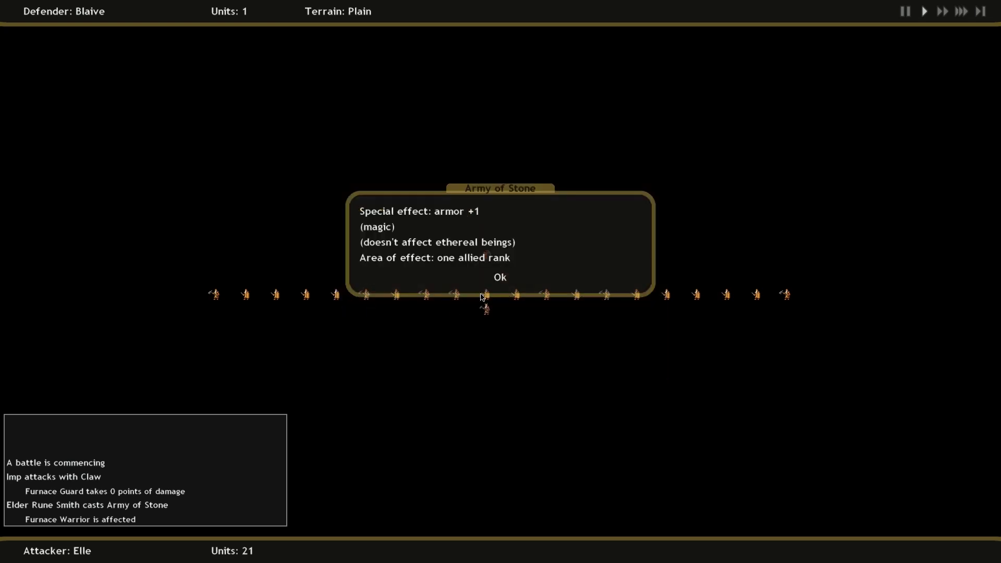
click(499, 279)
click(342, 287)
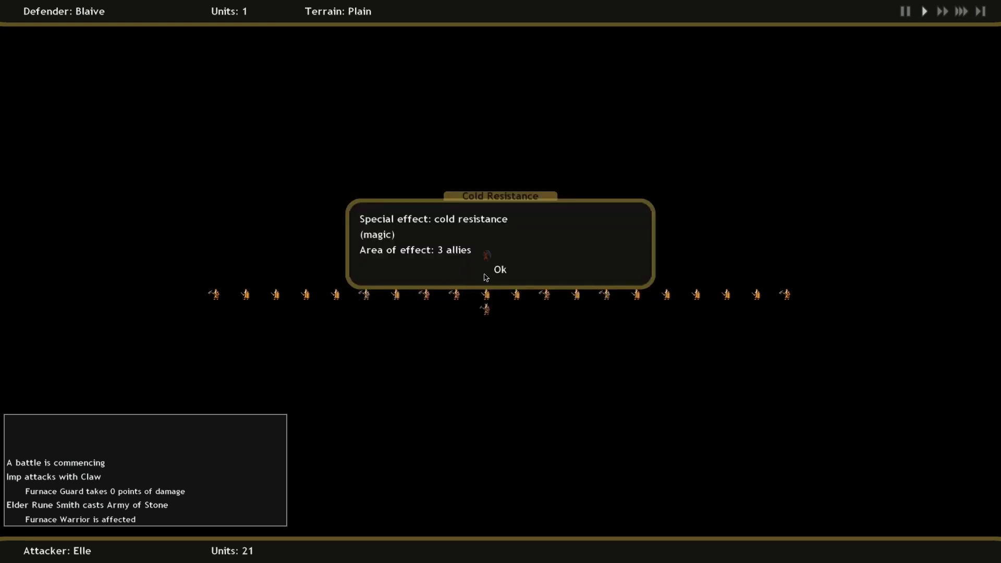
click(500, 273)
click(334, 318)
click(499, 274)
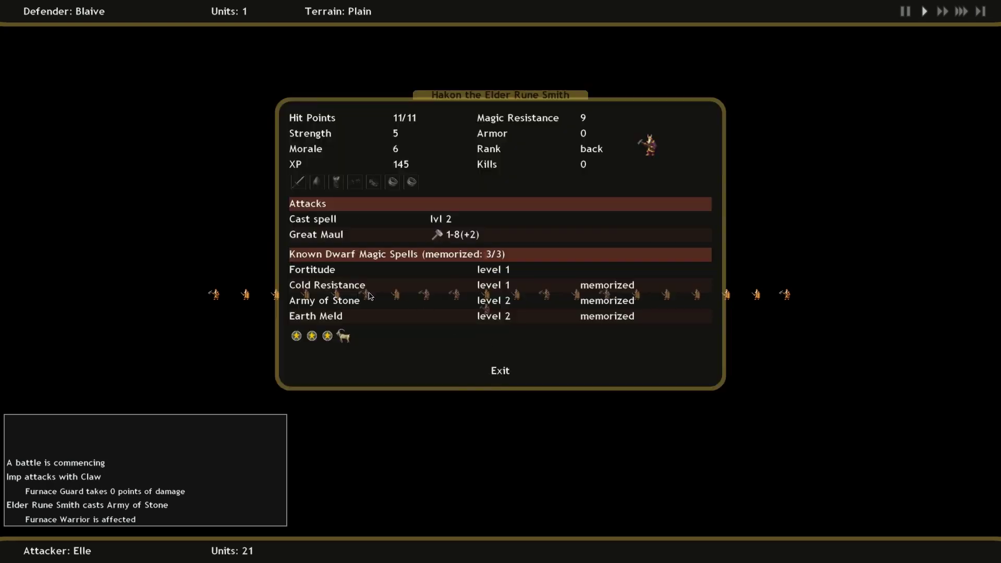
click(322, 273)
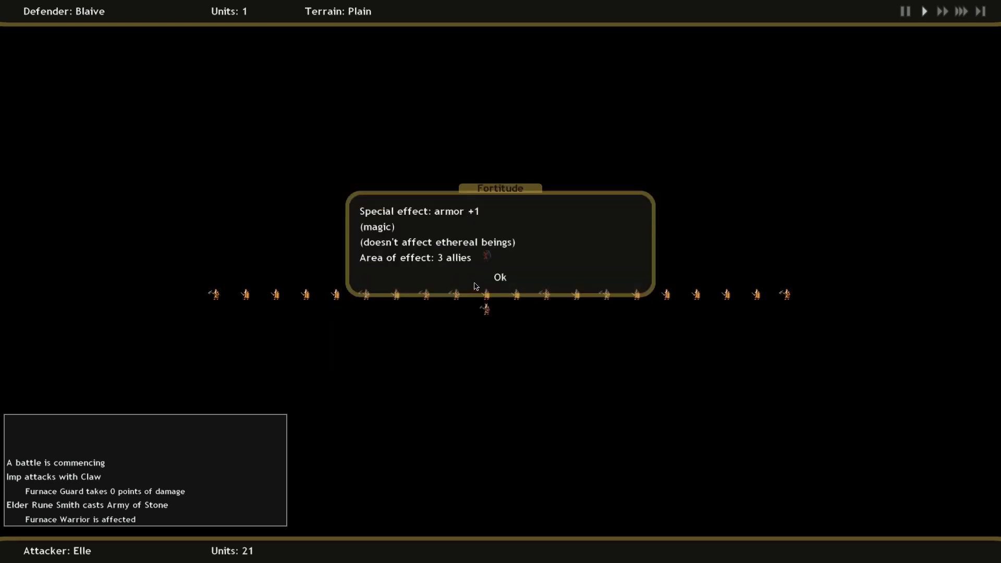
click(502, 278)
Step: Close Hakon's stats and check the Rim Warrior's stats
click(503, 369)
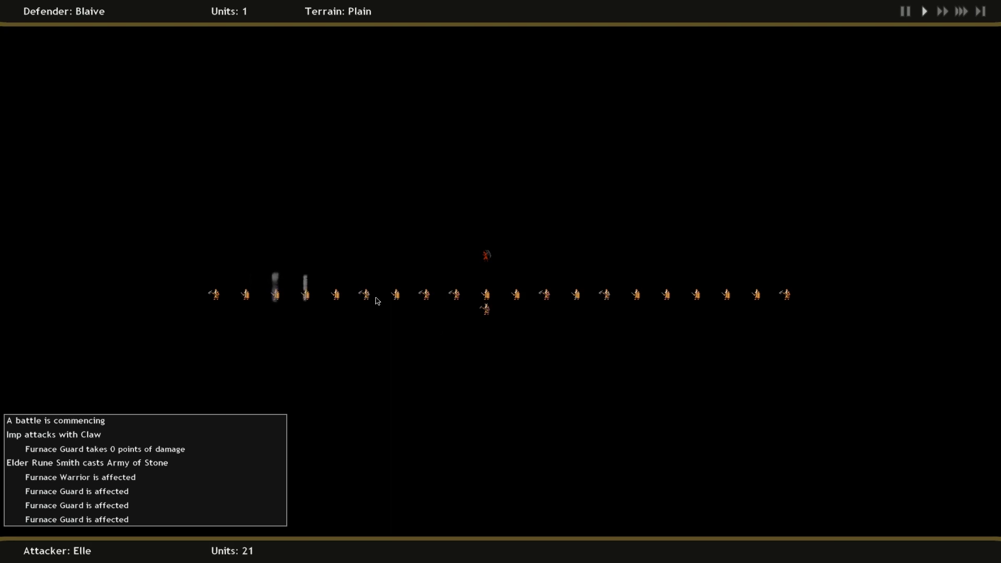
click(413, 294)
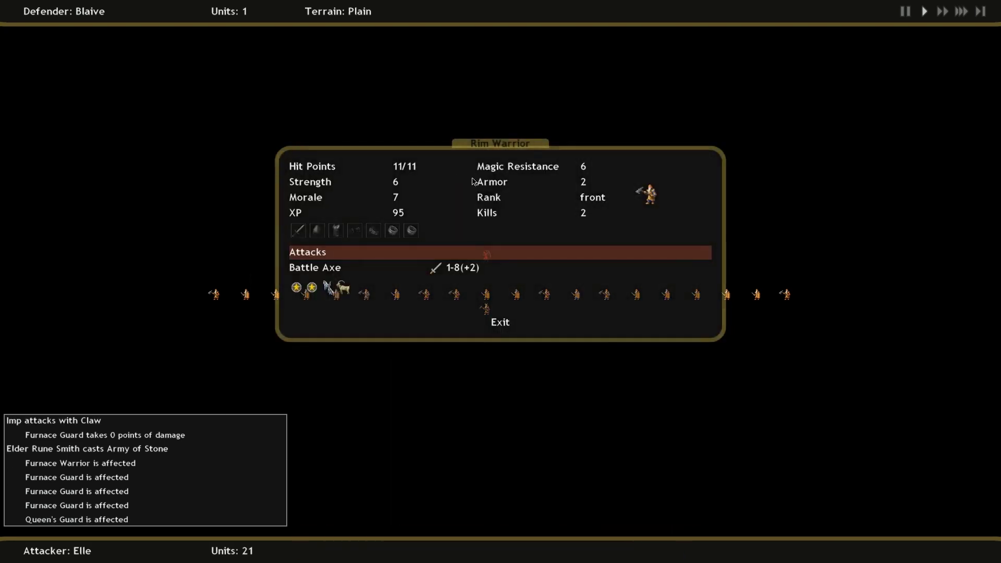
click(505, 321)
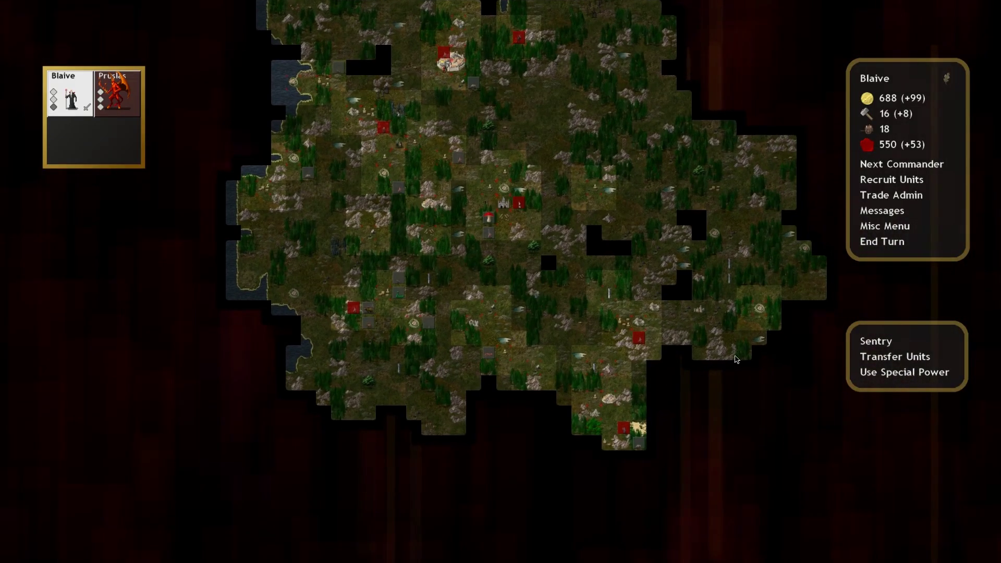
Step: Cycle past Naberius and Nuvather, then move Chernuble's army one tile south-west
key(n)
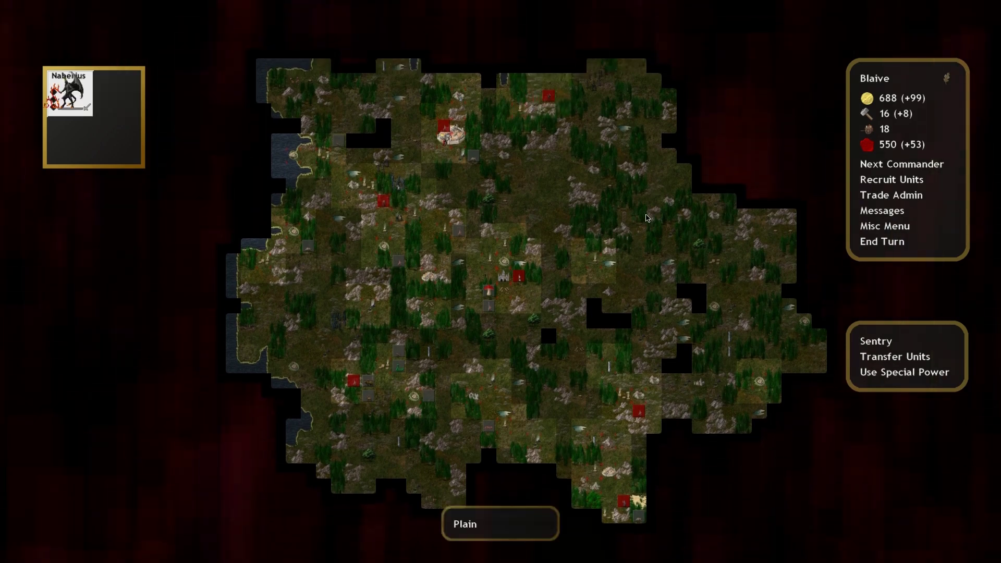
scroll(735, 524, up, 2)
key(n)
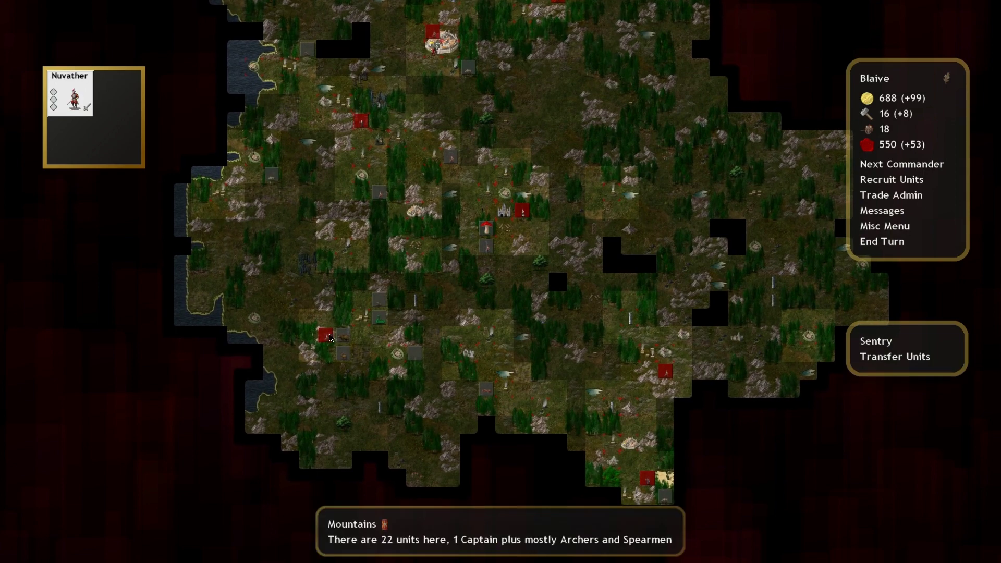
scroll(341, 337, down, 3)
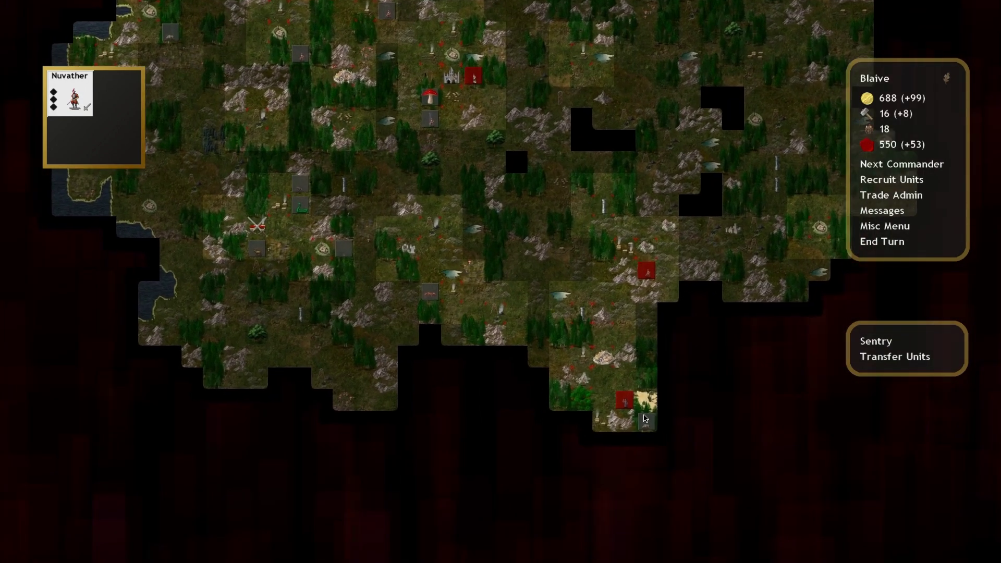
click(628, 412)
click(607, 449)
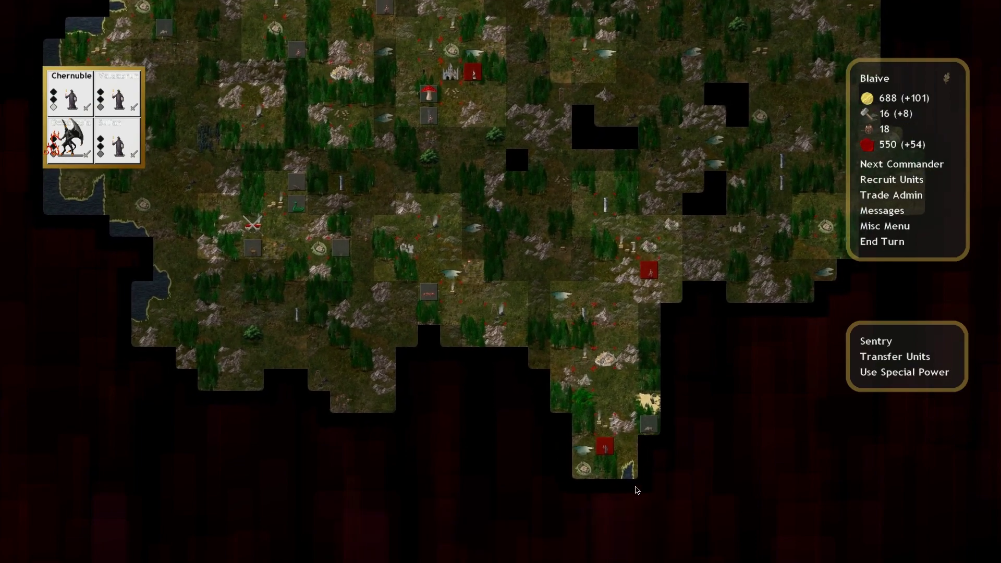
scroll(638, 478, down, 2)
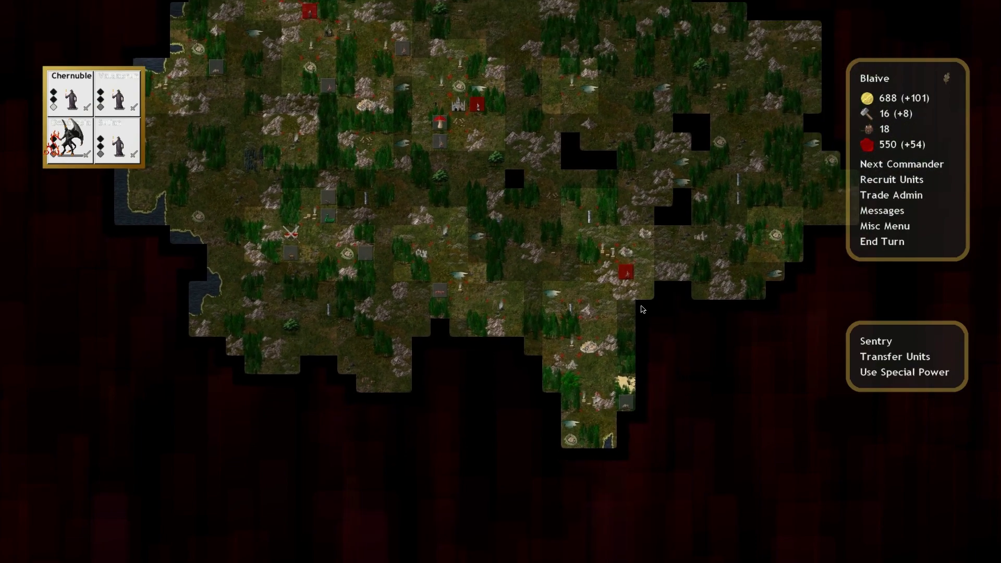
Step: With Glasya-La selected, recruit troops in Temple City, then end the turn
key(n)
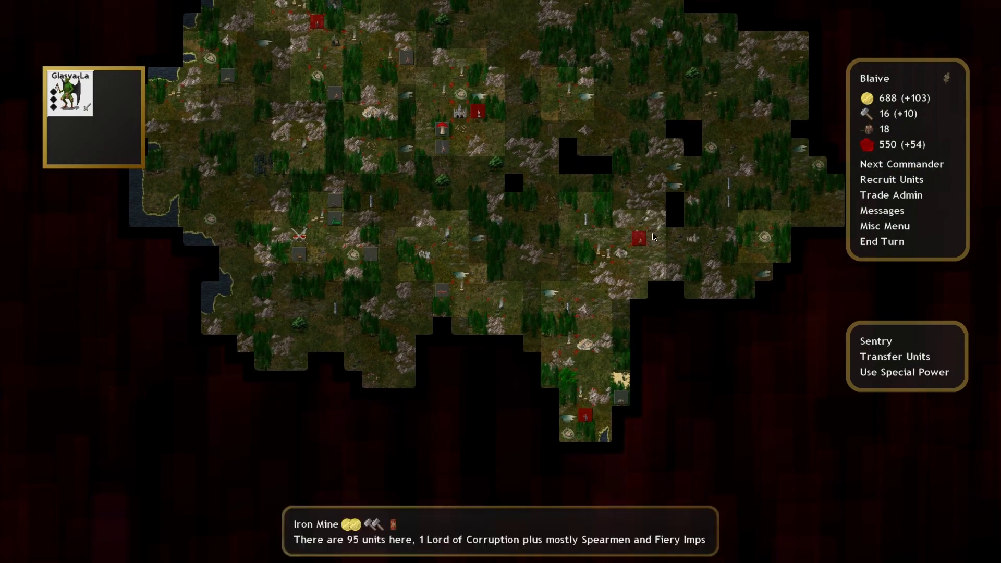
scroll(656, 234, down, 1)
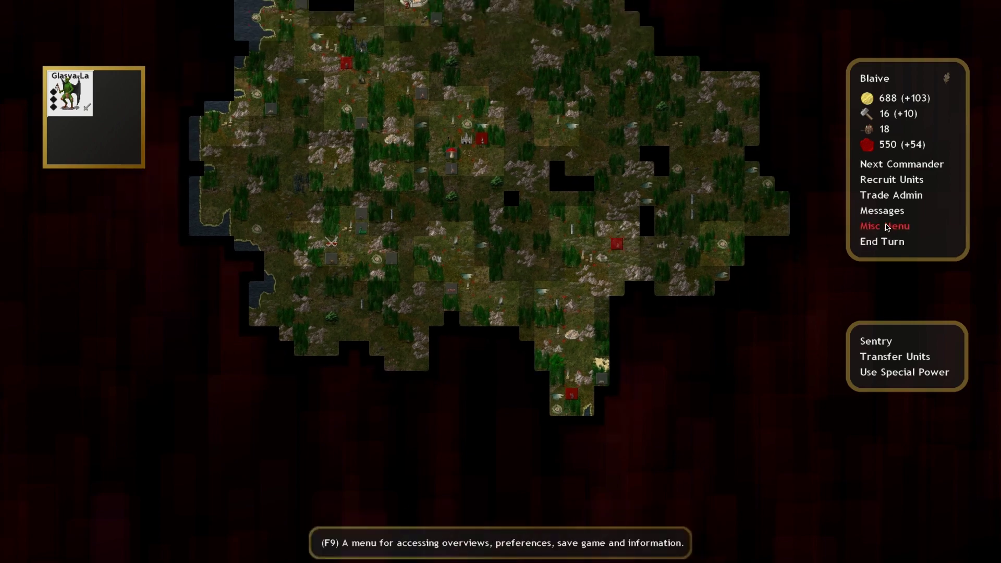
click(882, 182)
click(512, 141)
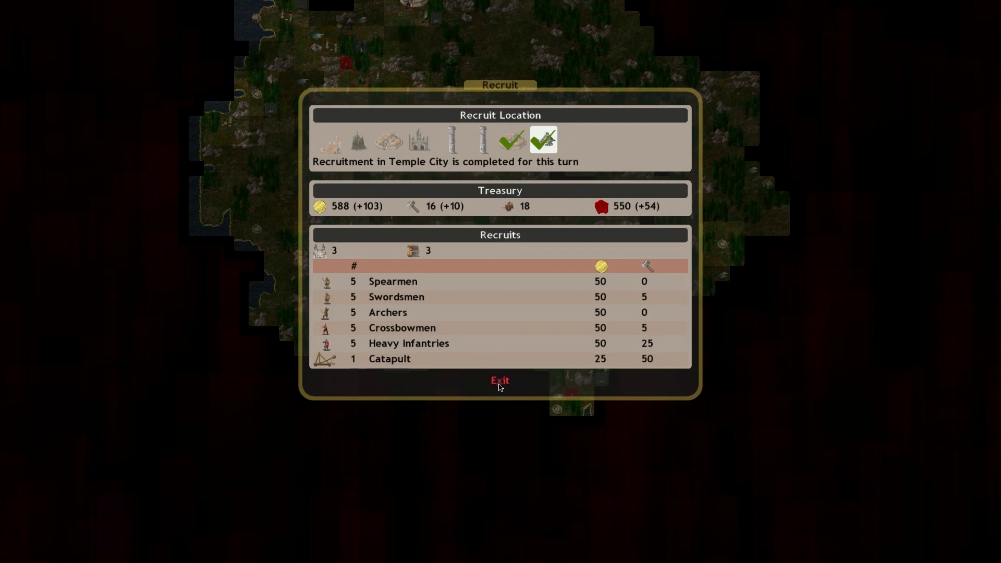
key(Escape)
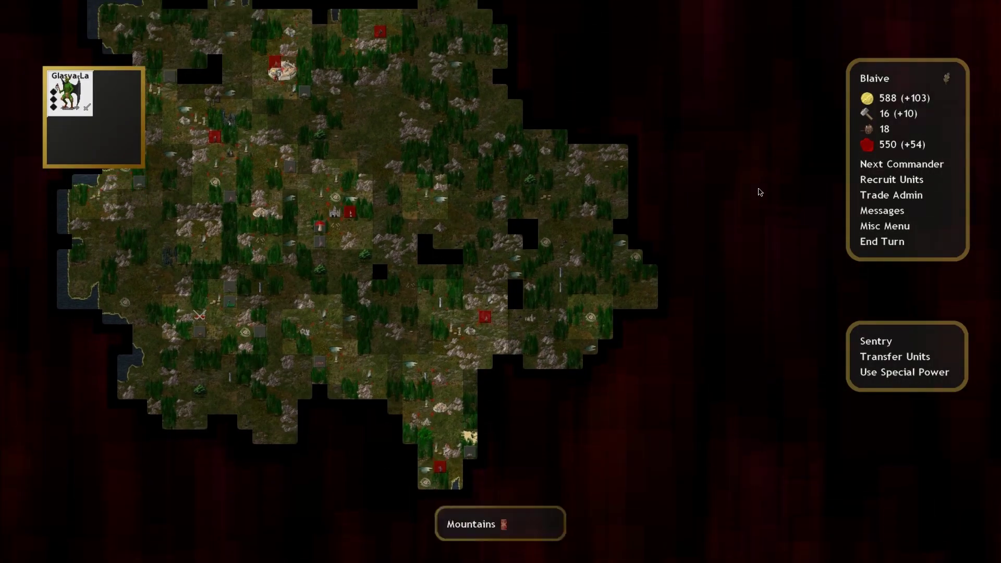
click(883, 242)
Step: Accept the attack on the Independents and skip to the battle's end
click(495, 251)
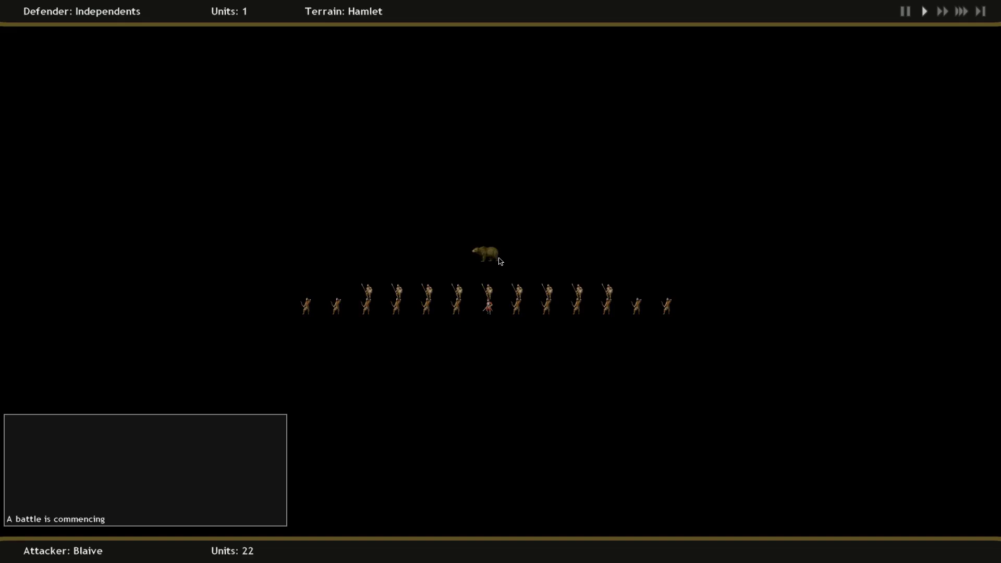
click(978, 12)
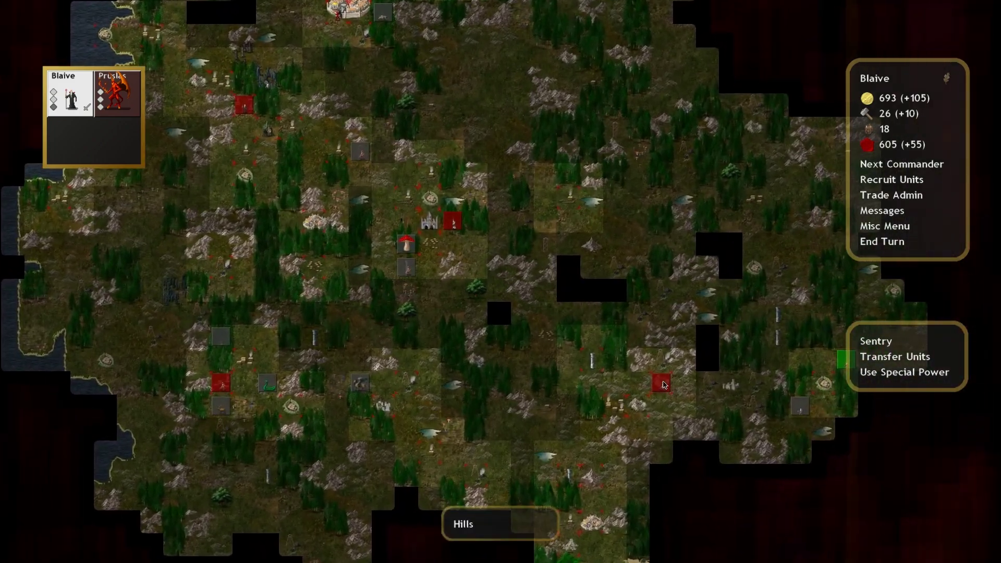
Step: Recruit Spearmen in the Citadel and the Capitolium
click(710, 368)
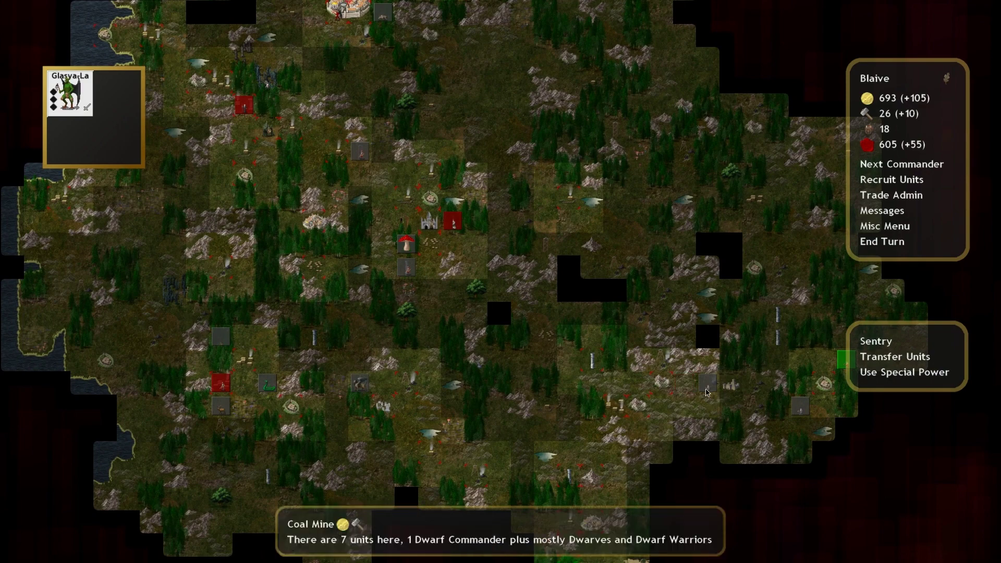
scroll(501, 282, up, 5)
scroll(647, 71, down, 3)
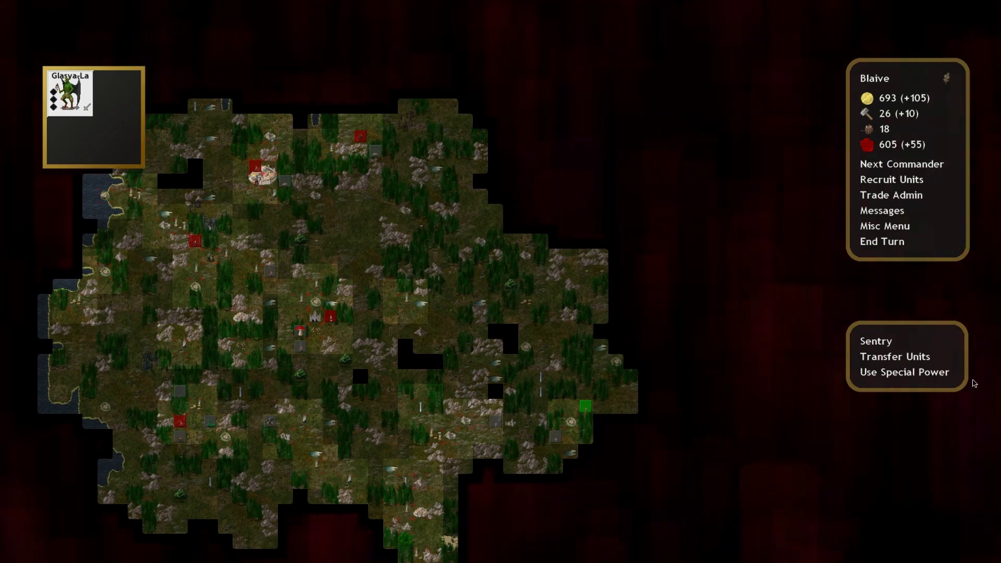
key(Down)
key(Down)
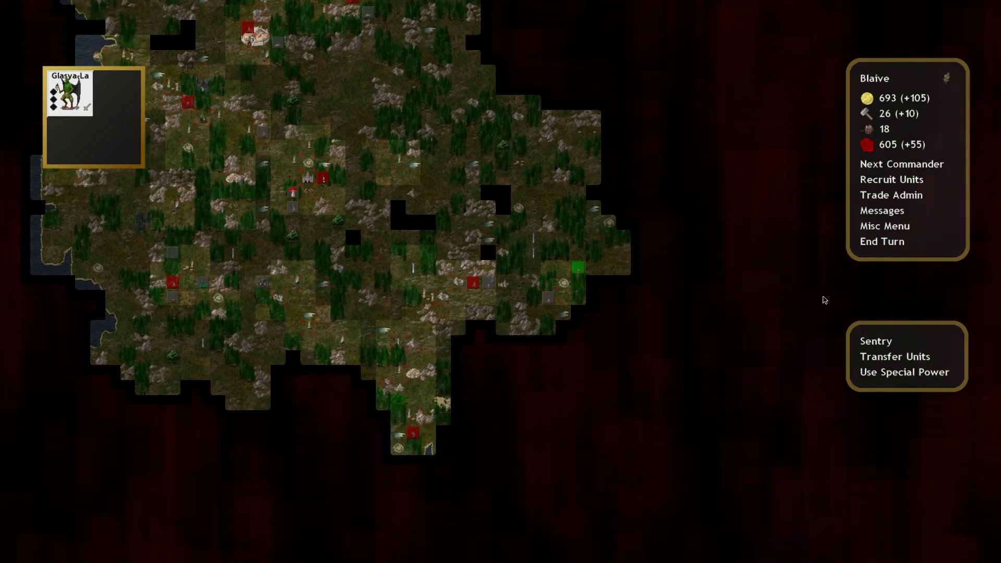
click(892, 178)
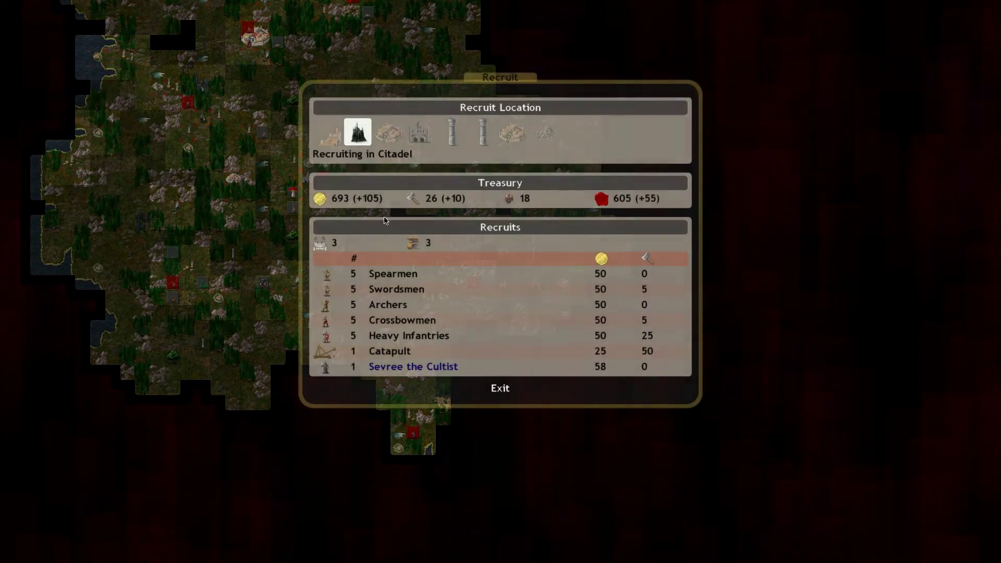
click(401, 273)
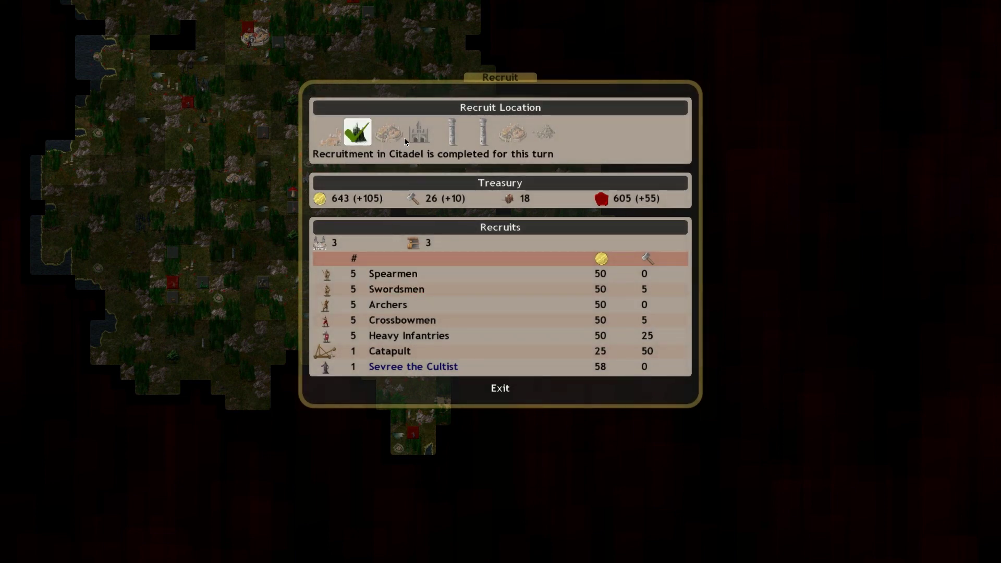
click(326, 133)
click(393, 274)
Step: Recruit Archers in the City and troops in Temple City, then select the cultists and Valdabrun
click(485, 134)
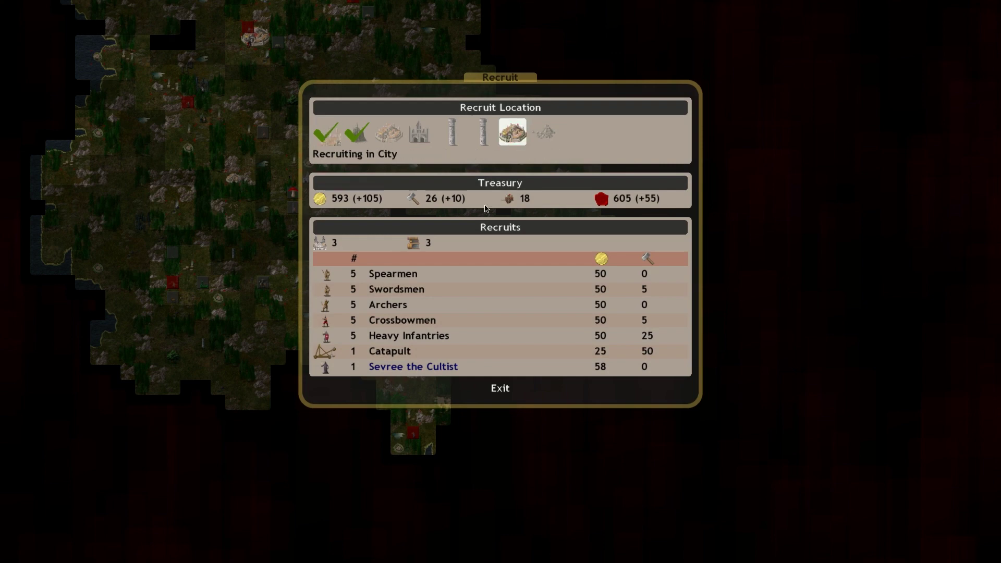
click(402, 305)
click(399, 289)
click(491, 386)
scroll(438, 391, up, 3)
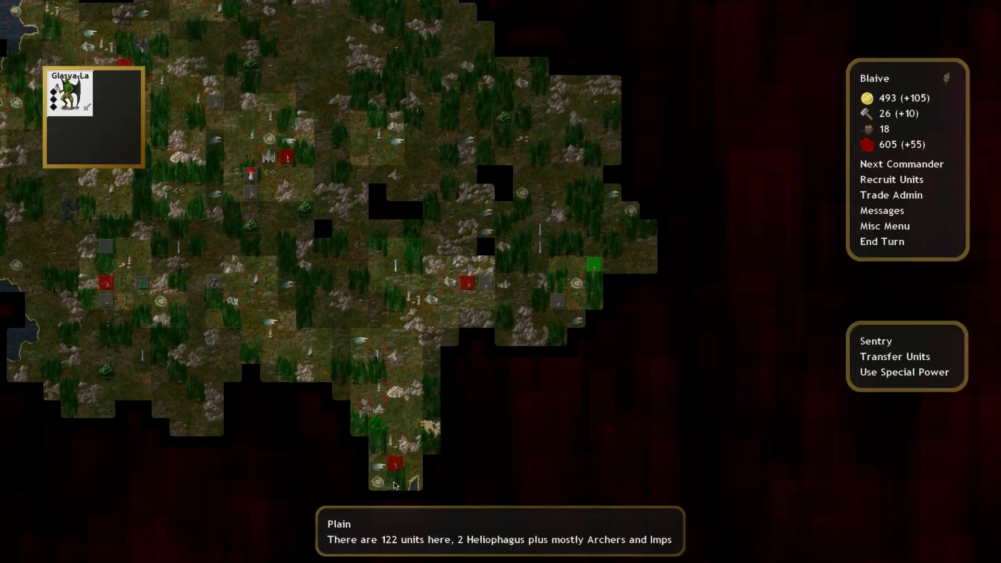
click(399, 471)
scroll(400, 472, down, 3)
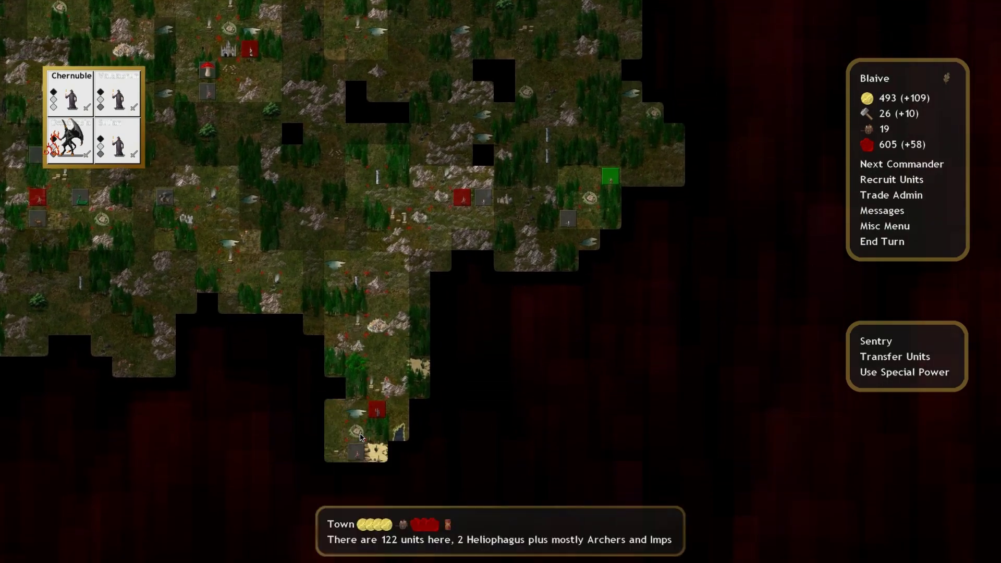
scroll(341, 471, down, 2)
key(n)
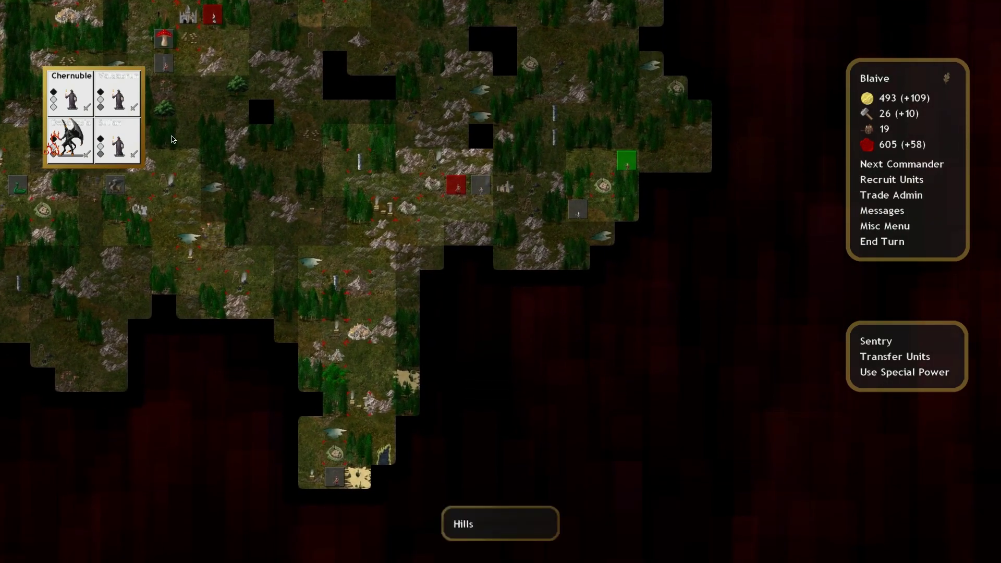
Step: Have the cultists summon a lesser and a major demon, gaining an Imp Familiar and Demon Knight
key(p)
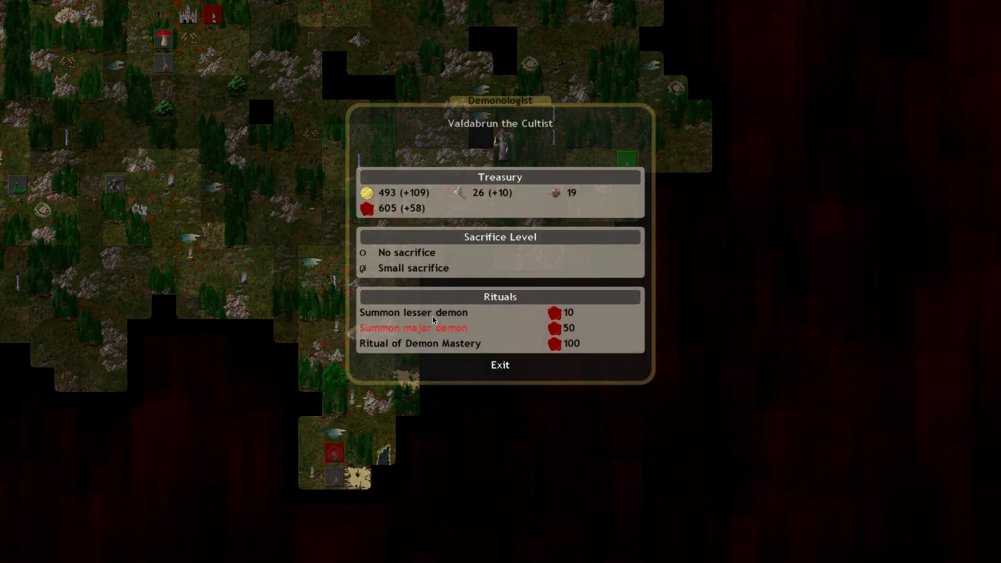
click(432, 313)
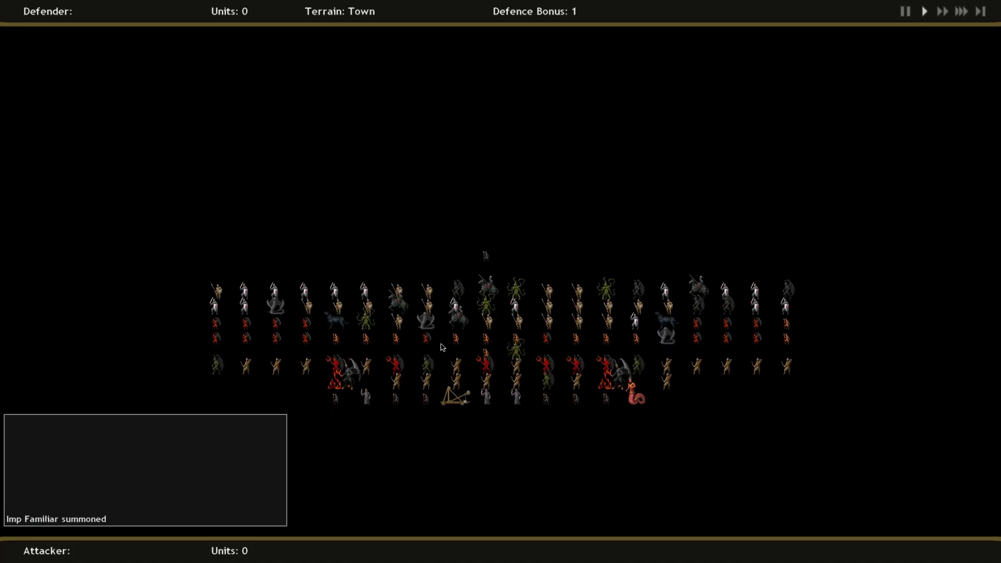
click(458, 365)
click(500, 367)
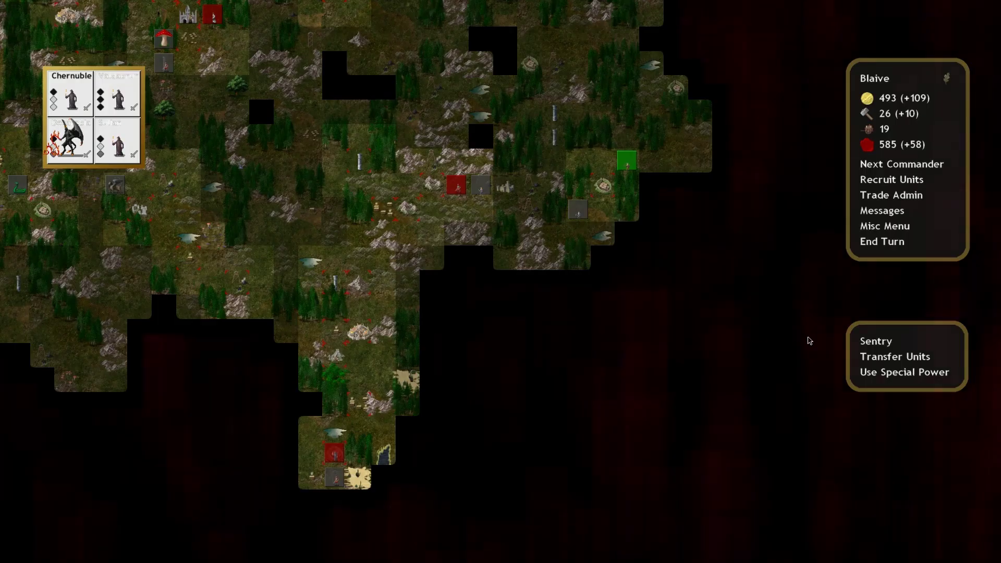
click(903, 372)
click(429, 328)
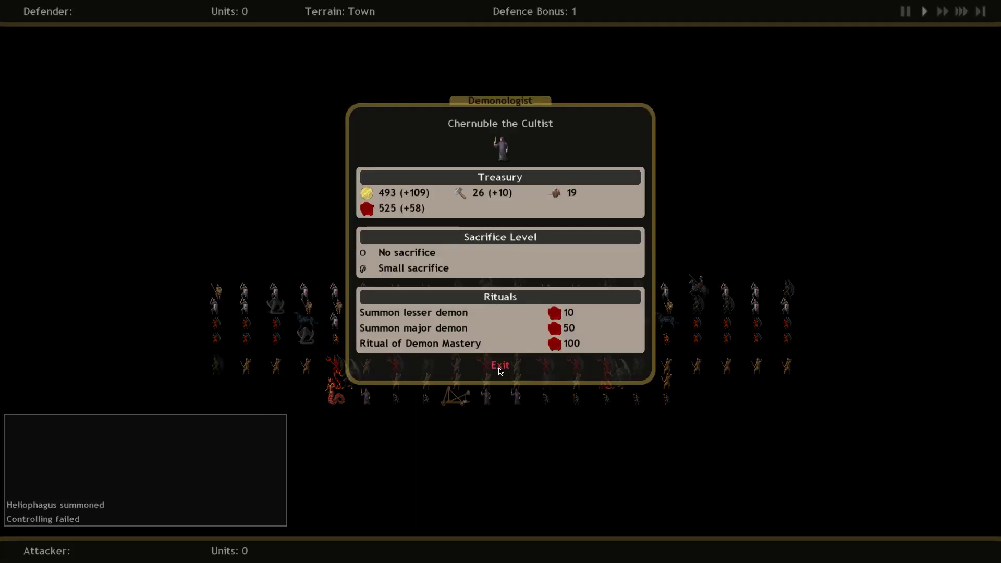
scroll(531, 230, up, 2)
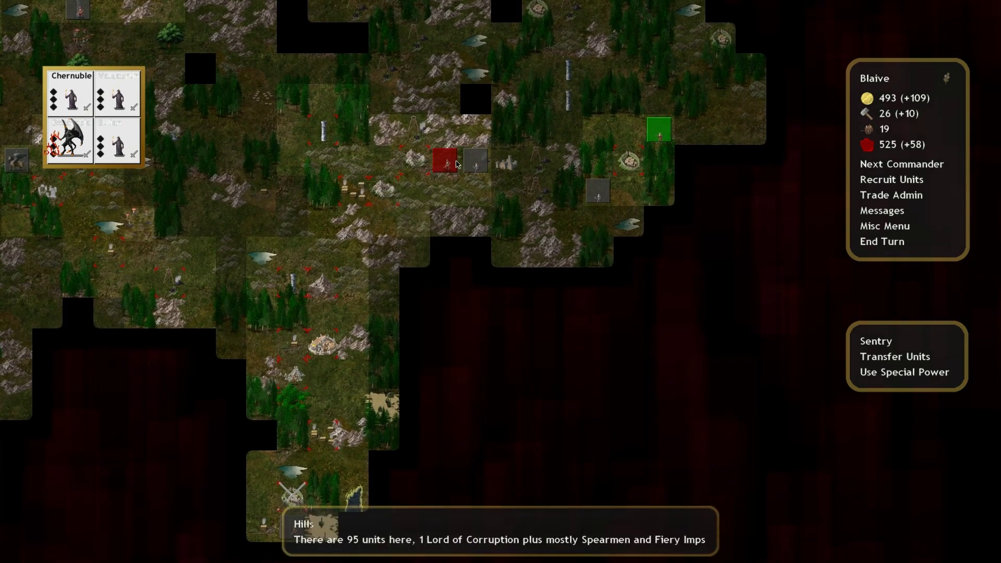
Step: End the turn, skip the battle against the Independents, and note Sulian's Demon Whip
click(474, 167)
click(881, 241)
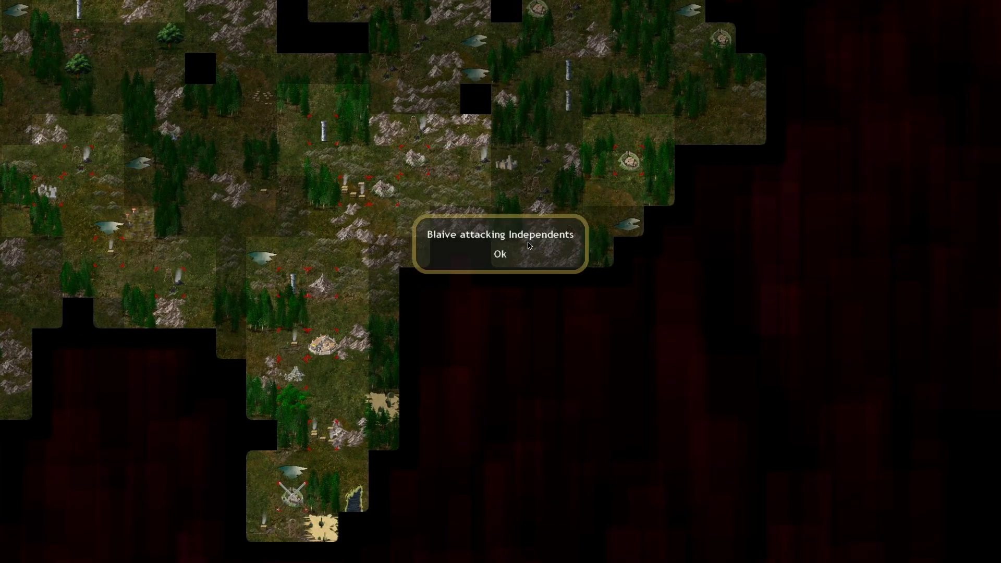
click(504, 256)
click(979, 11)
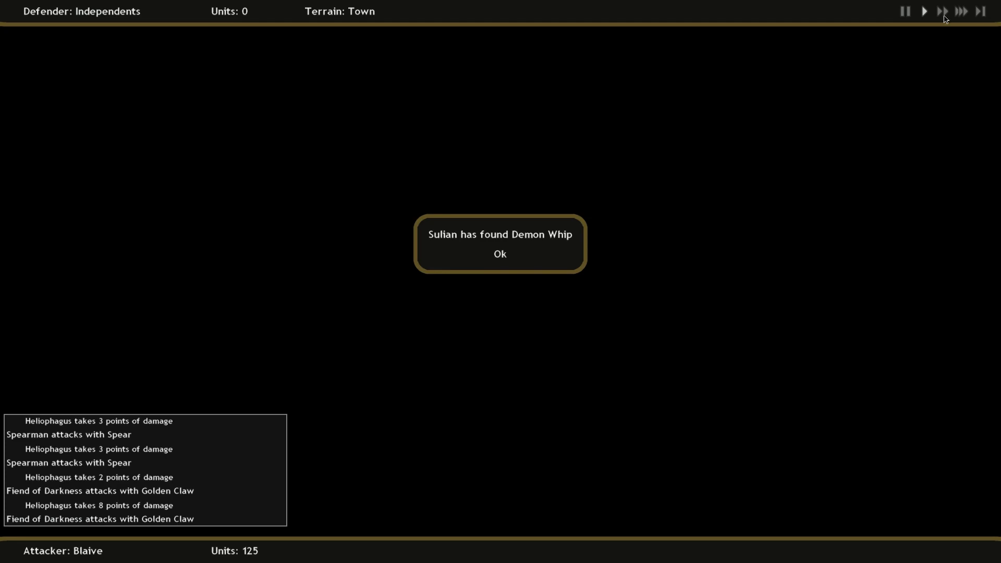
click(491, 262)
scroll(573, 159, up, 1)
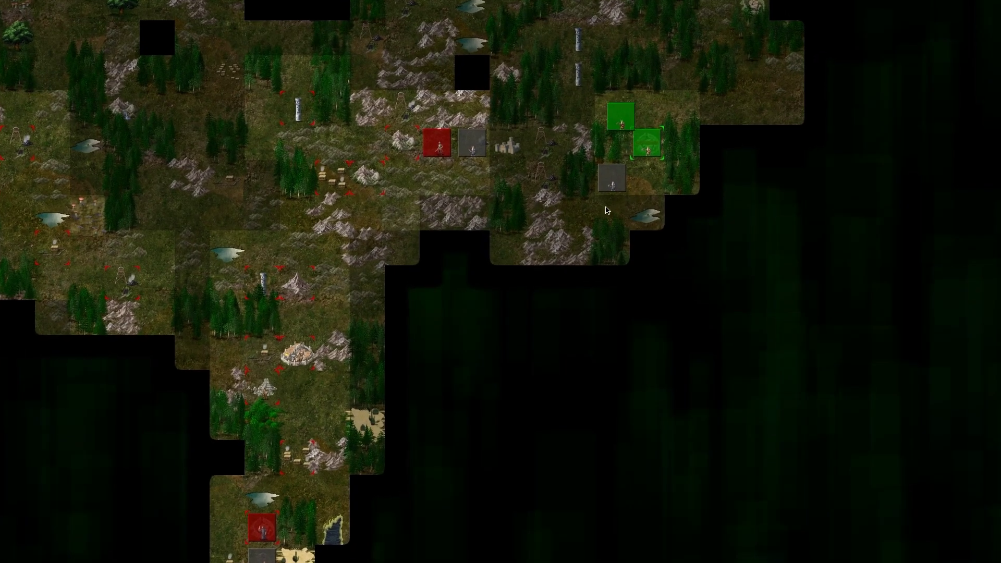
Step: Dismiss Blaive's new-turn and Recruitment Offer messages to return to the map
click(569, 175)
click(509, 253)
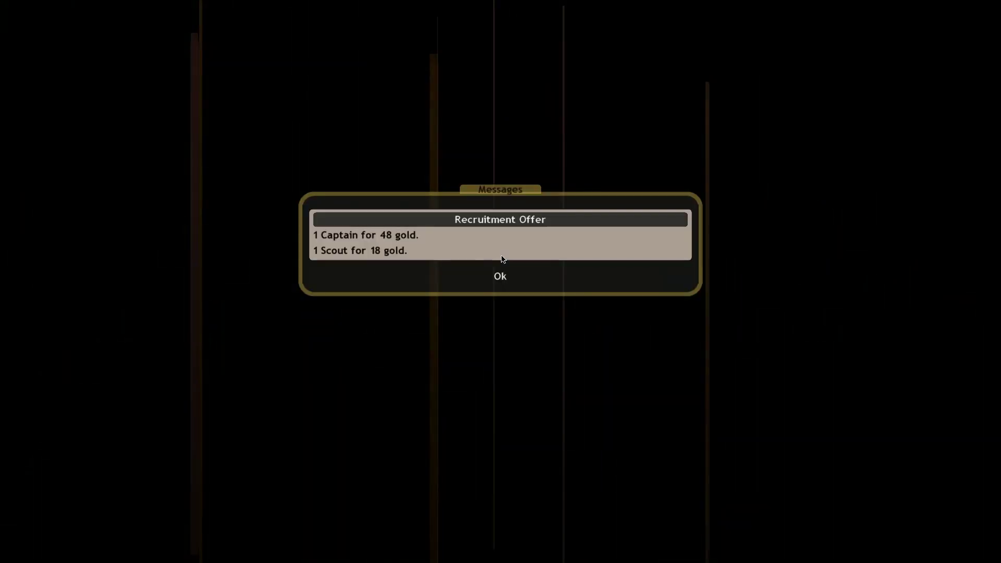
click(500, 278)
scroll(701, 201, down, 2)
scroll(626, 179, down, 2)
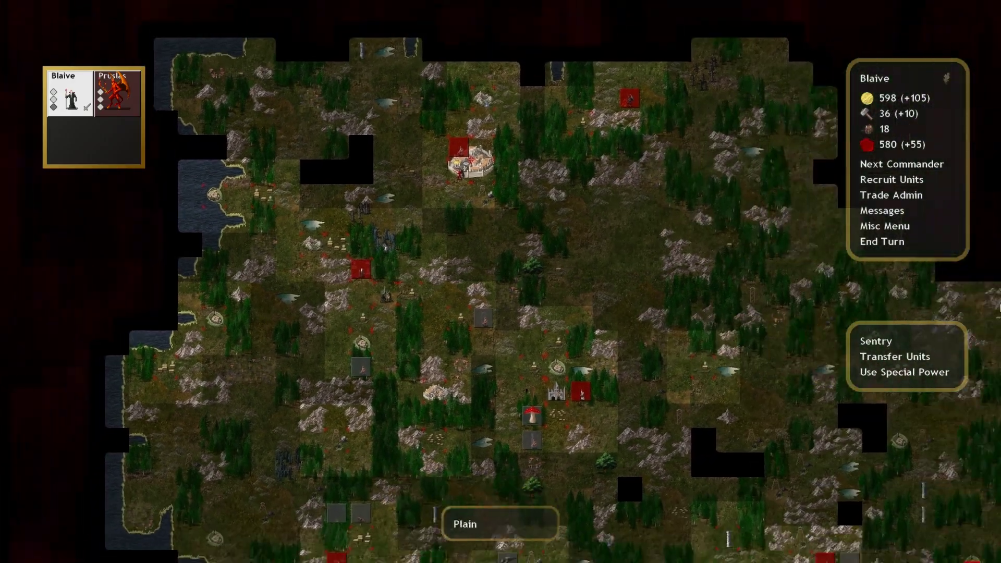
scroll(547, 165, down, 1)
Step: Move Naberius northeast and view the full stats of the Ancient Temple's Ancient Hydra
click(507, 121)
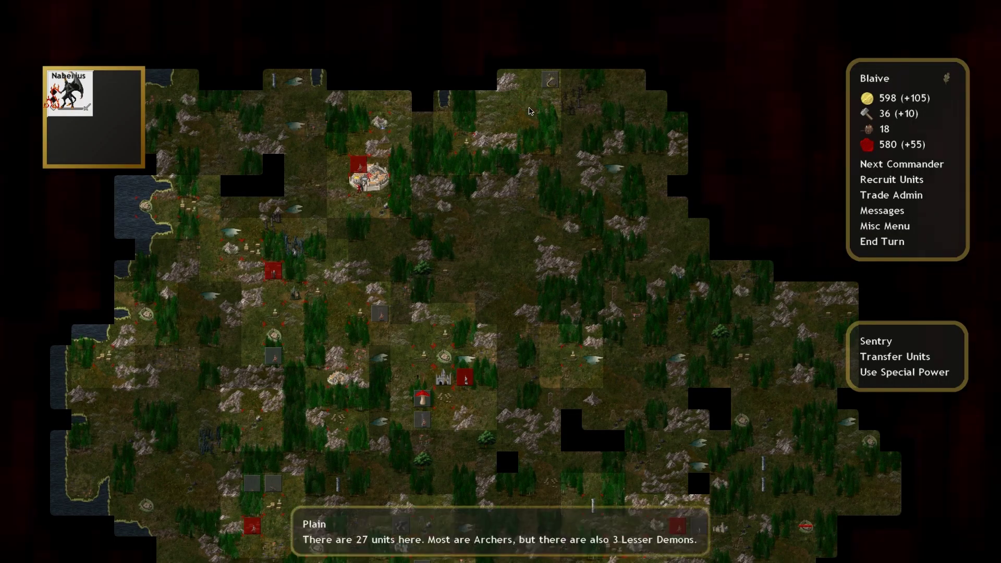
right_click(553, 85)
right_click(495, 260)
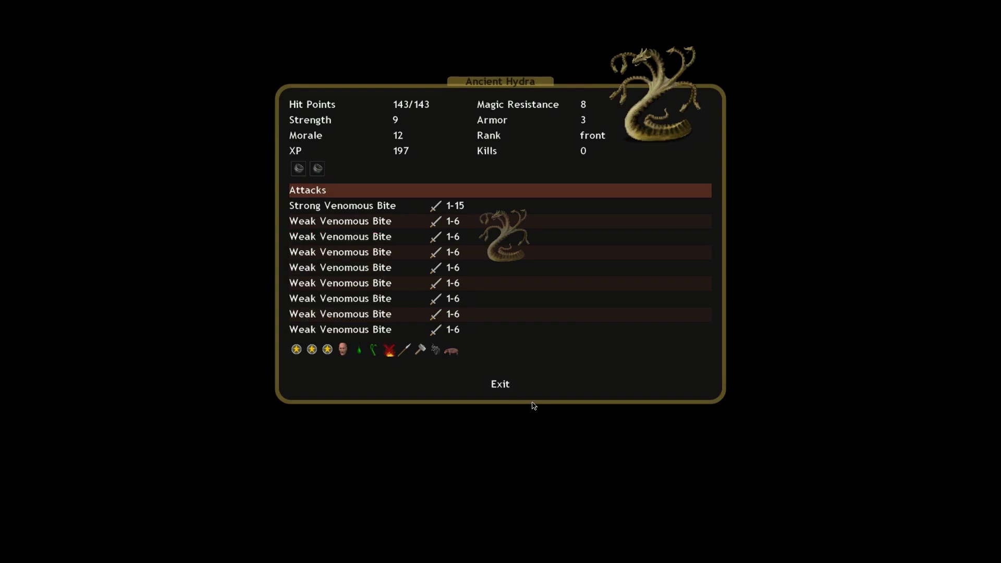
click(500, 384)
key(Escape)
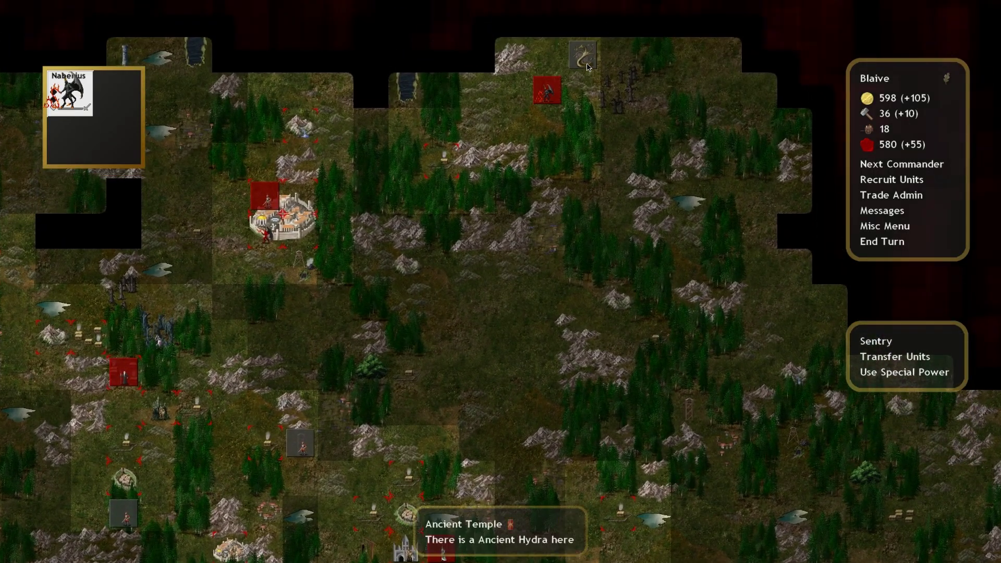
Step: Buy Spearmen at the Capitolium, dropping gold to 548, then cycle to Glasya-La
click(547, 90)
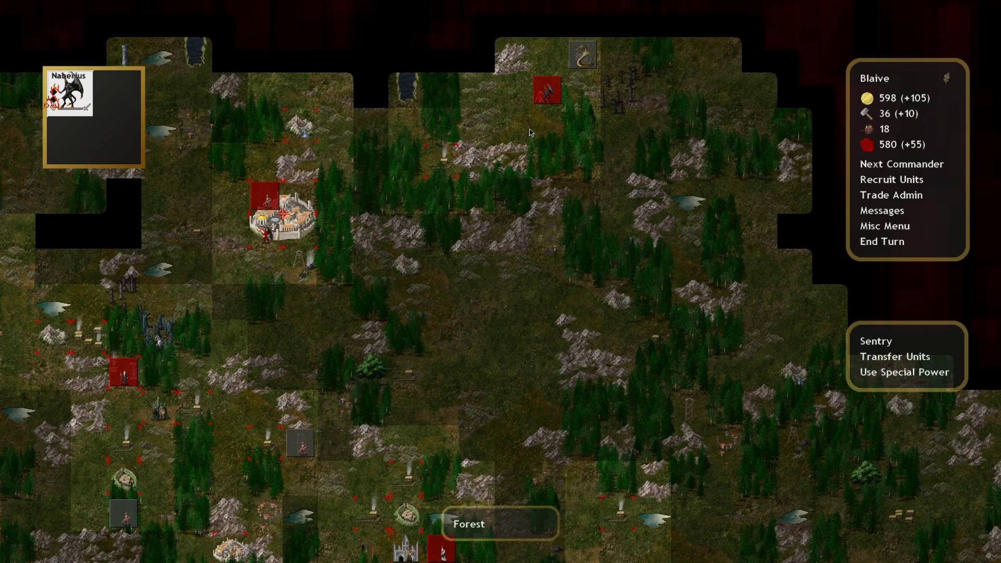
click(879, 179)
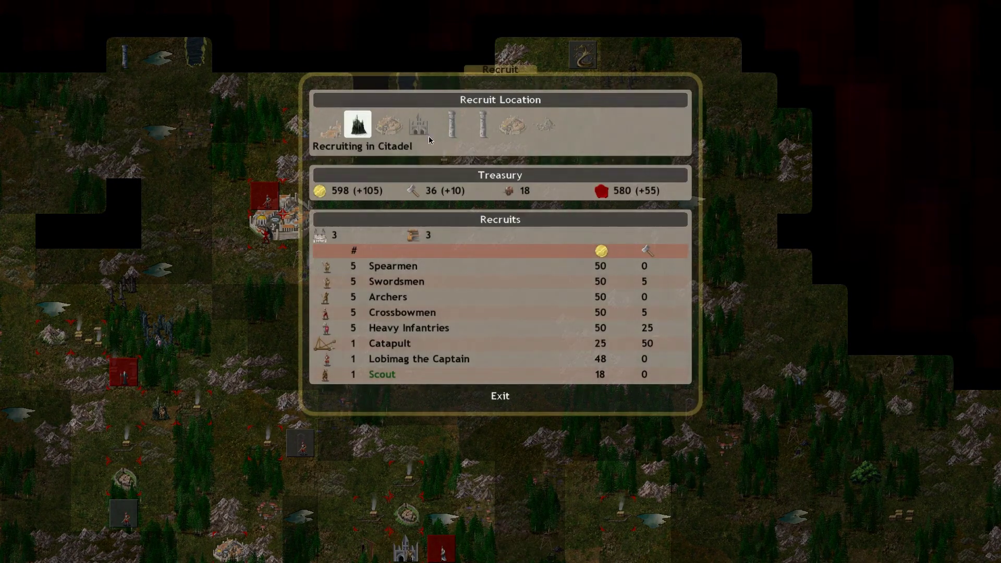
click(522, 129)
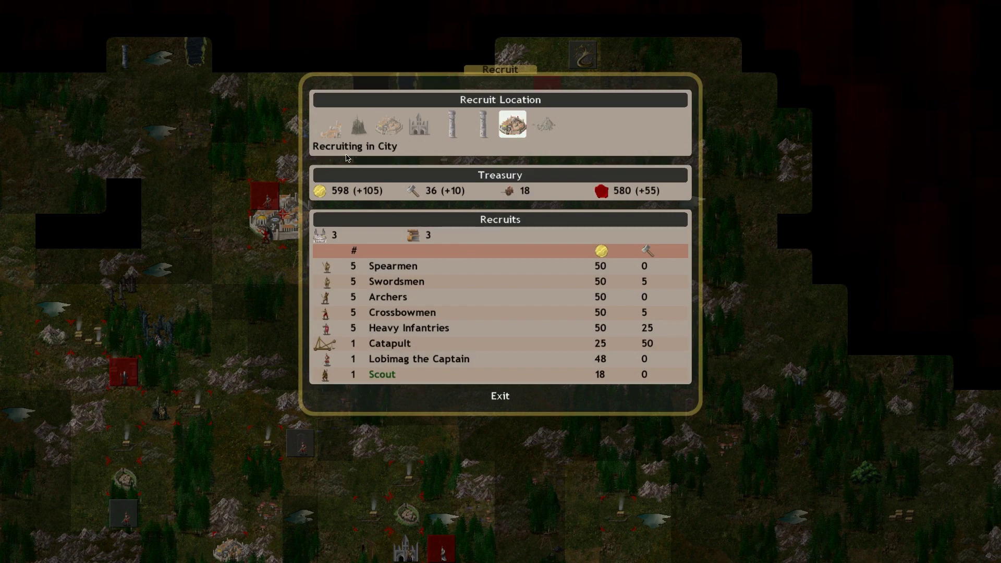
click(330, 127)
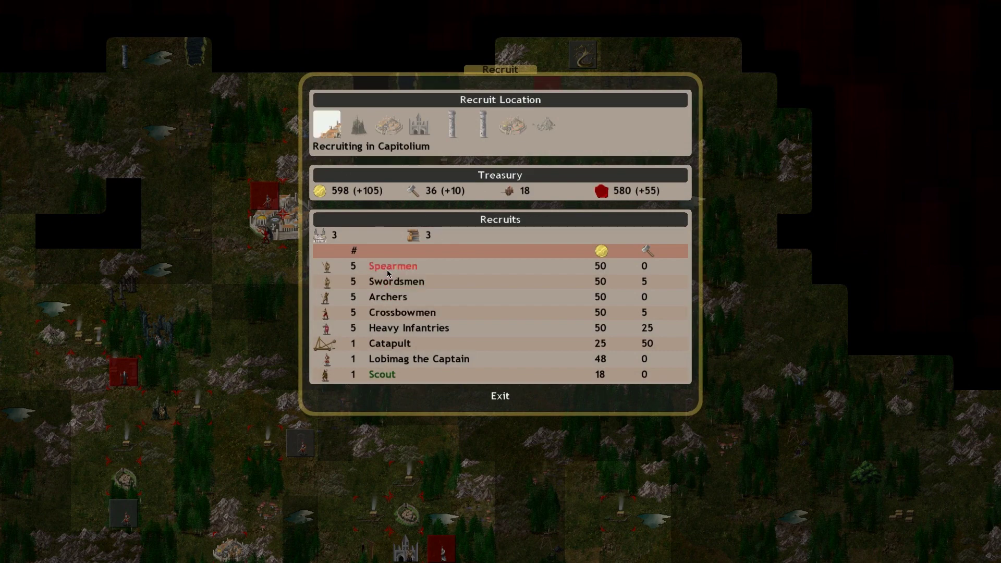
click(387, 268)
click(500, 396)
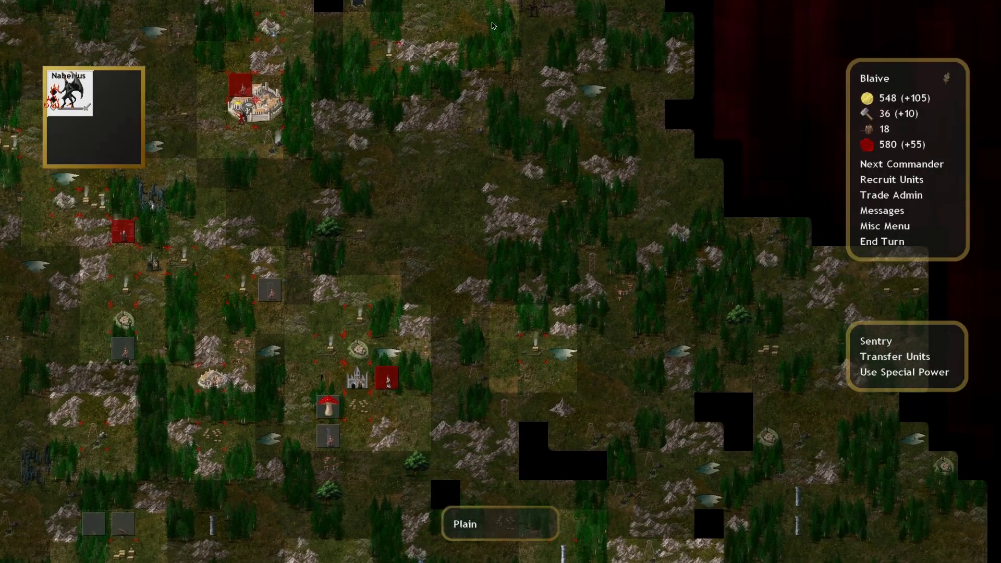
key(n)
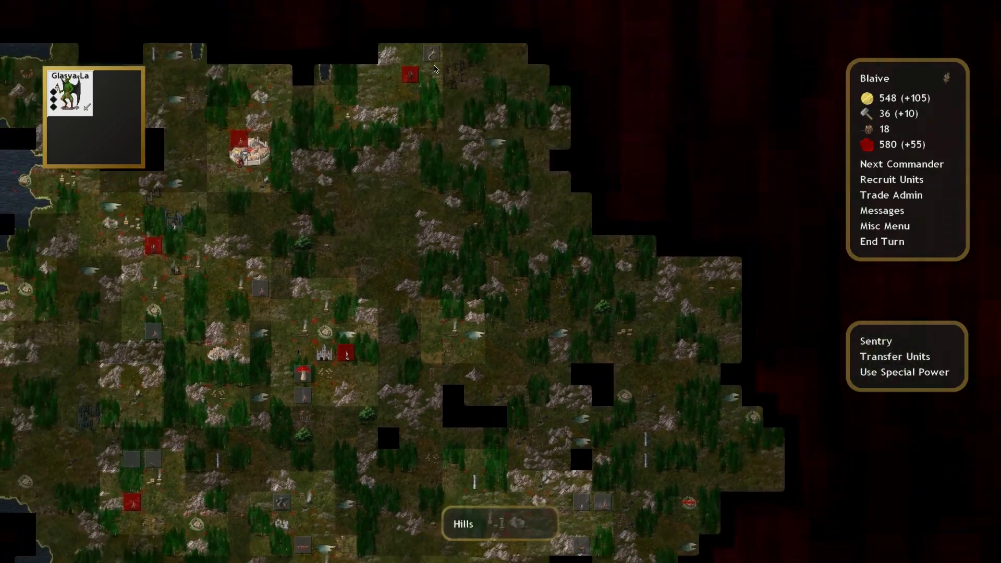
scroll(435, 62, down, 2)
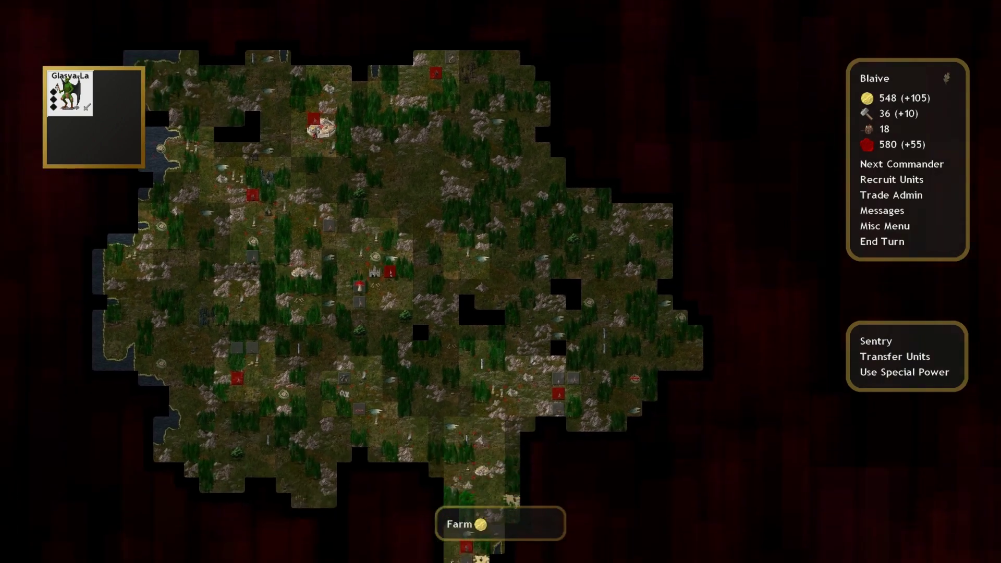
scroll(456, 469, up, 2)
Step: Attempt a Generous-sacrifice major demon summoning with Glasya-Labolas, then end the turn
click(455, 468)
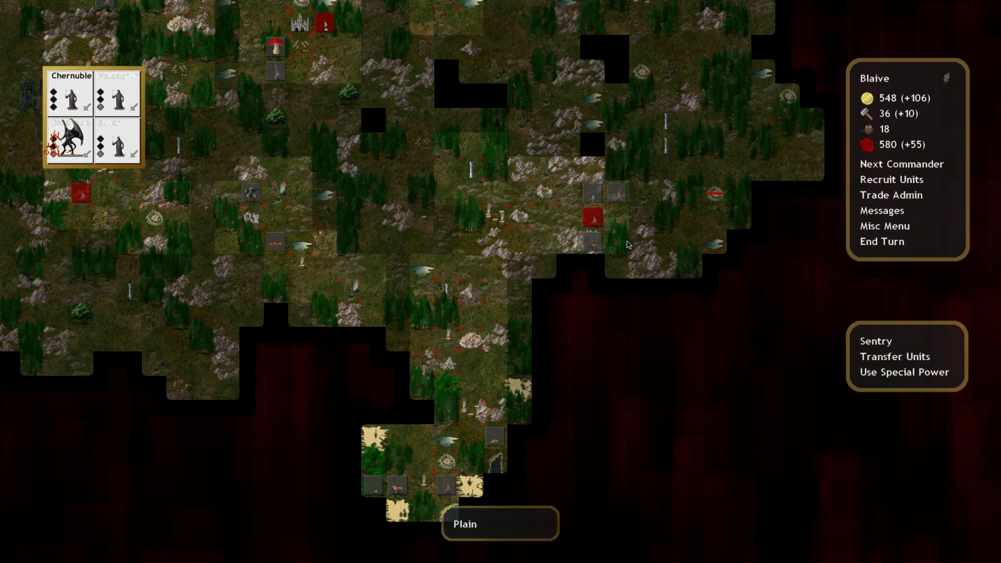
right_click(592, 217)
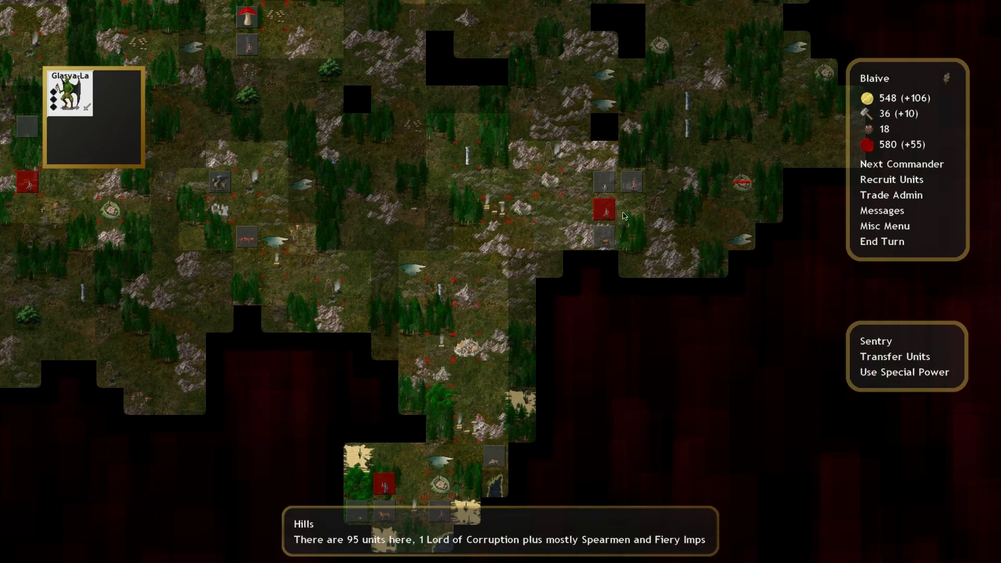
click(899, 372)
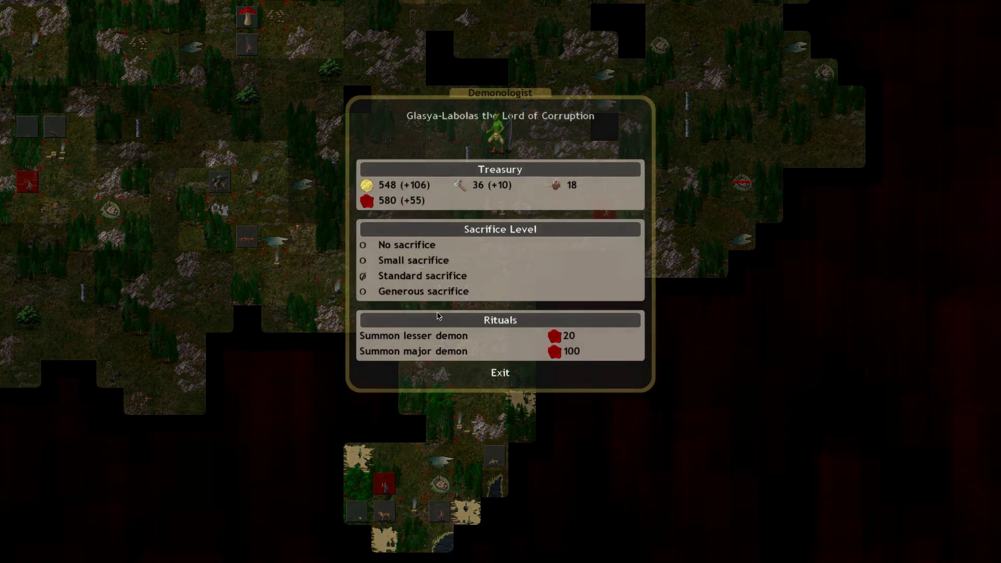
click(423, 291)
click(440, 352)
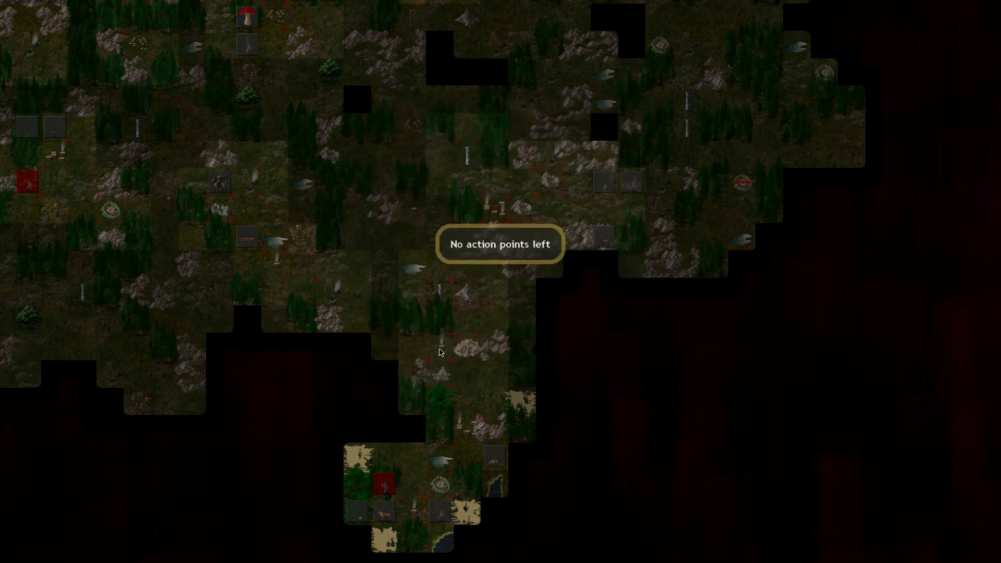
click(480, 258)
click(509, 377)
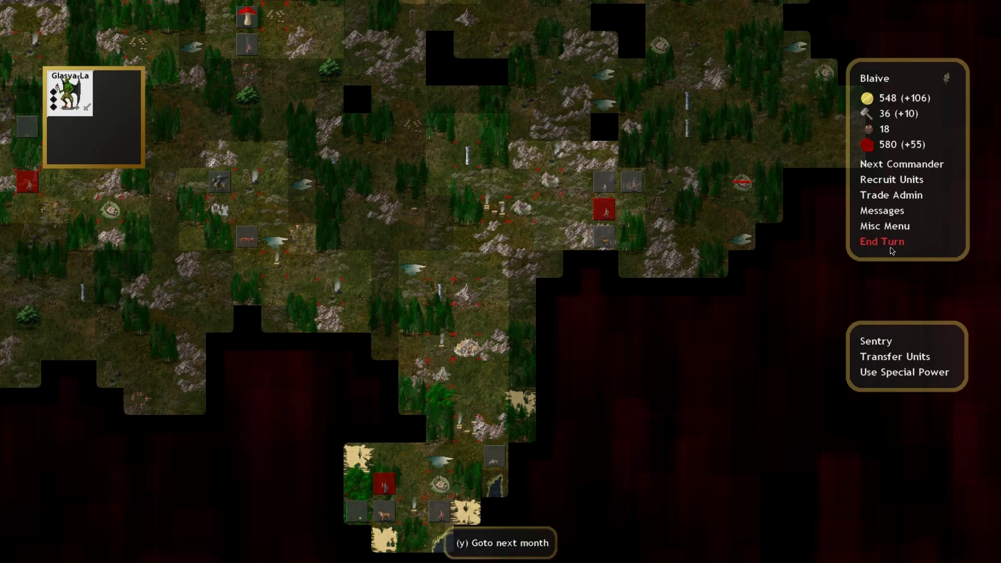
click(892, 244)
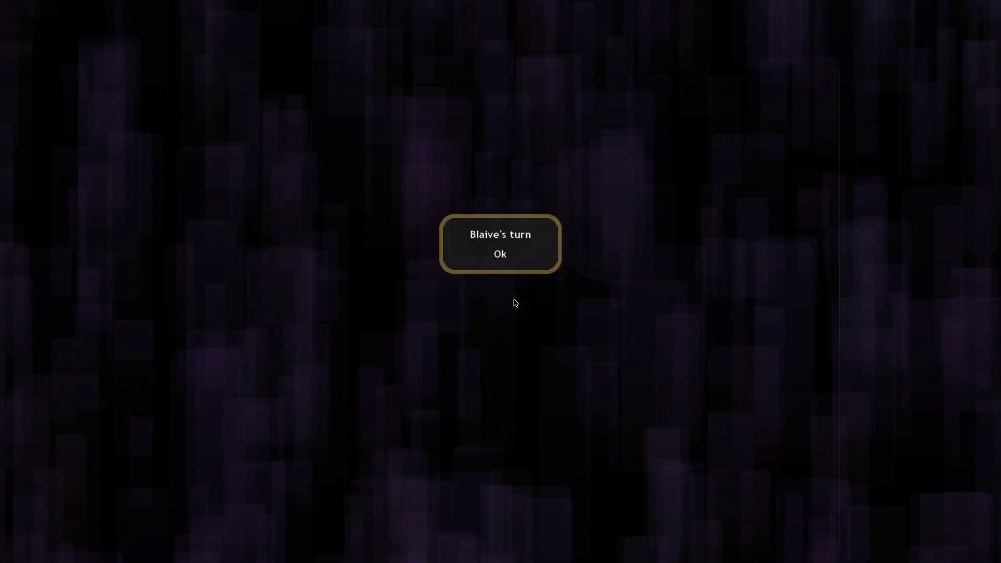
Step: Acknowledge Blaive's new turn and review the army on Naberius's tile
click(512, 257)
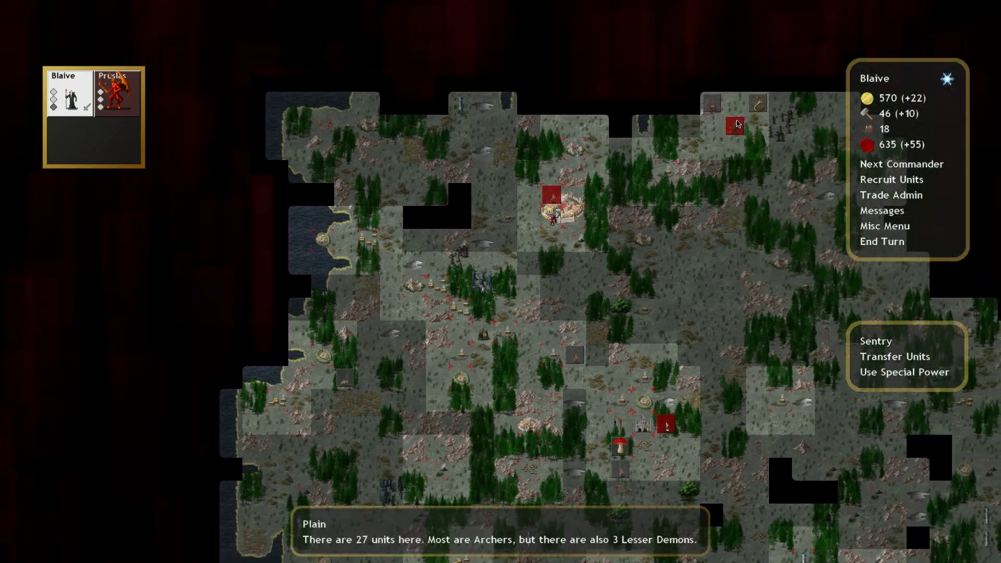
click(715, 125)
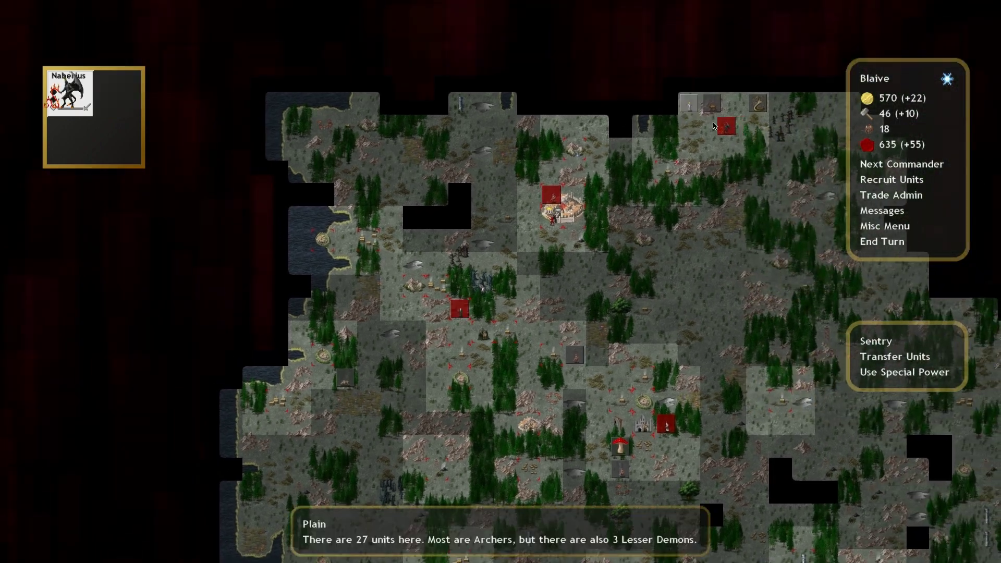
right_click(690, 107)
key(Escape)
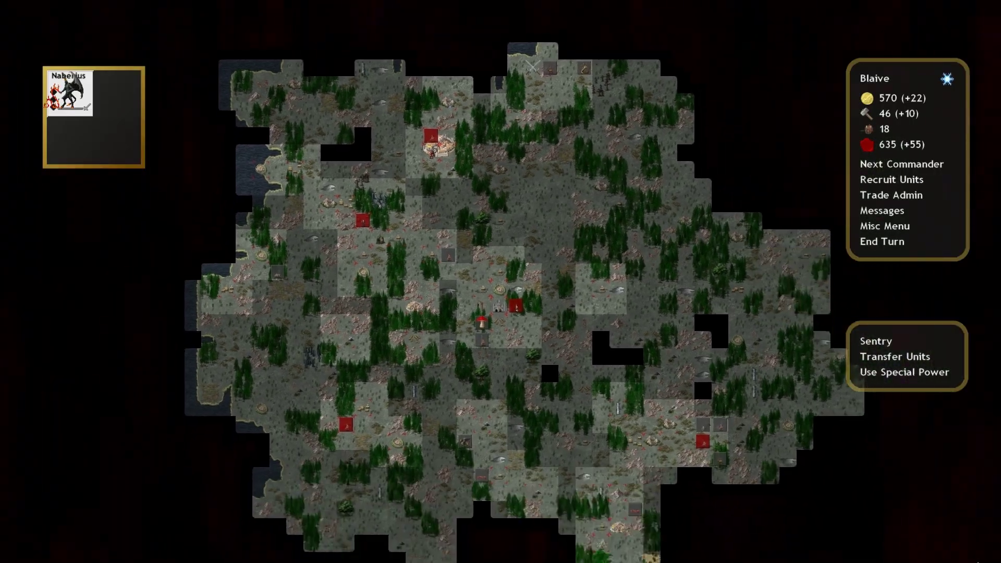
scroll(501, 281, up, 3)
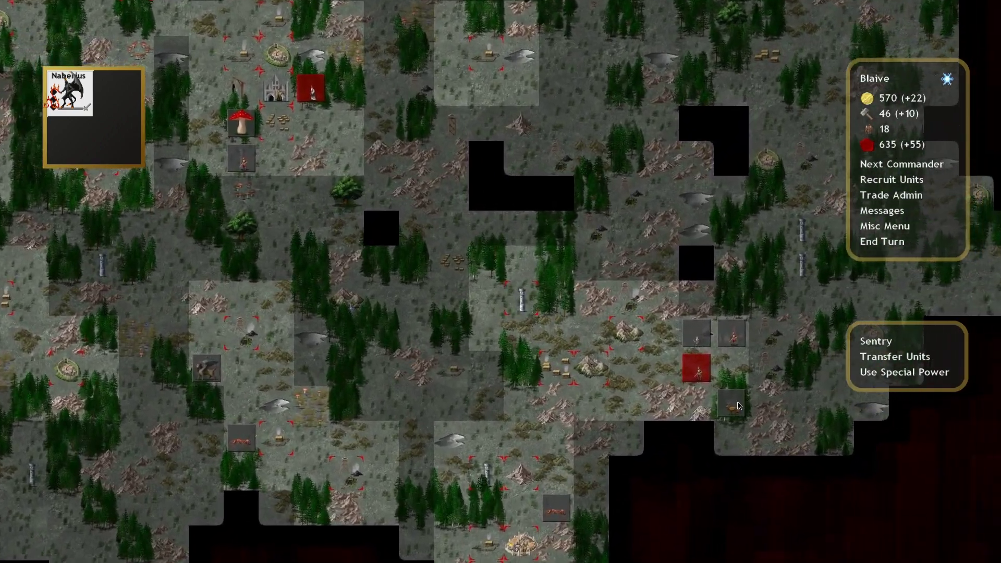
Step: March the Lord of Corruption's army onto Viridovix's tile and end the turn to fight
click(779, 372)
click(741, 374)
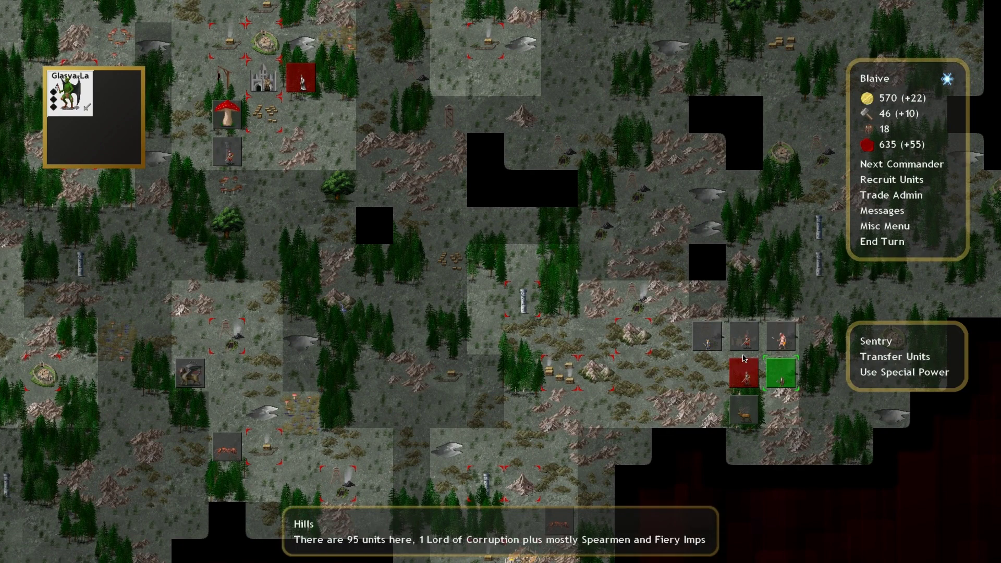
key(Right)
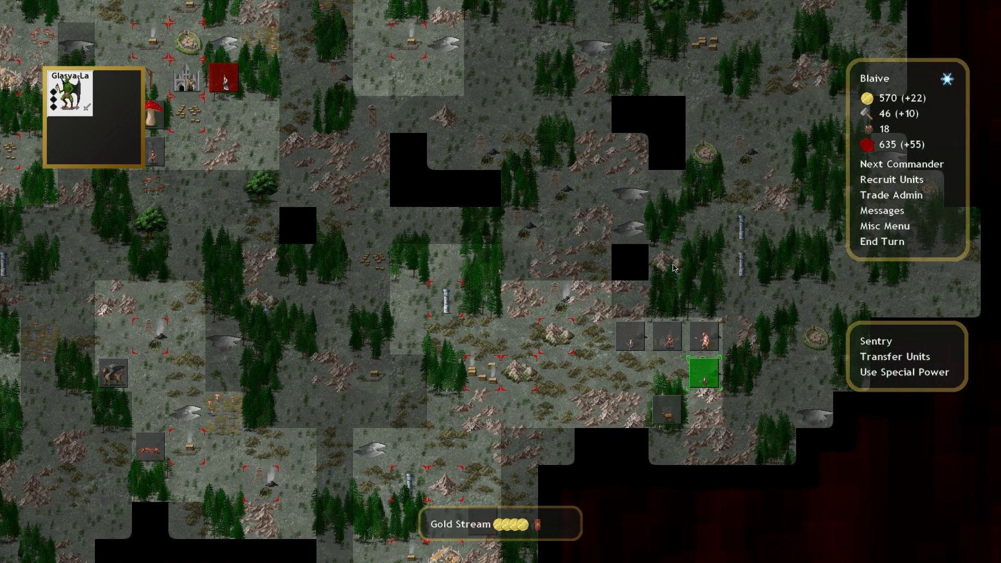
right_click(674, 269)
key(e)
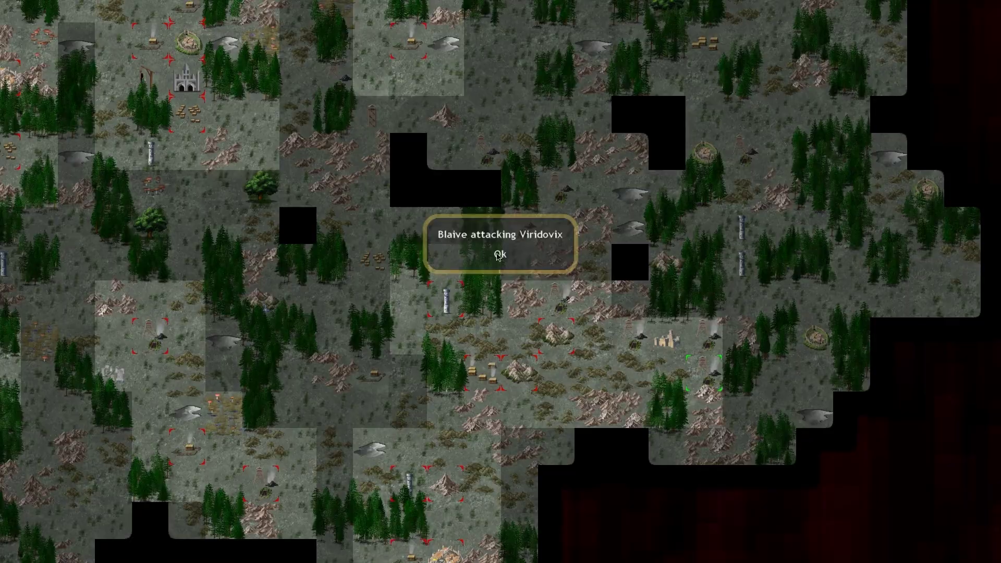
click(501, 254)
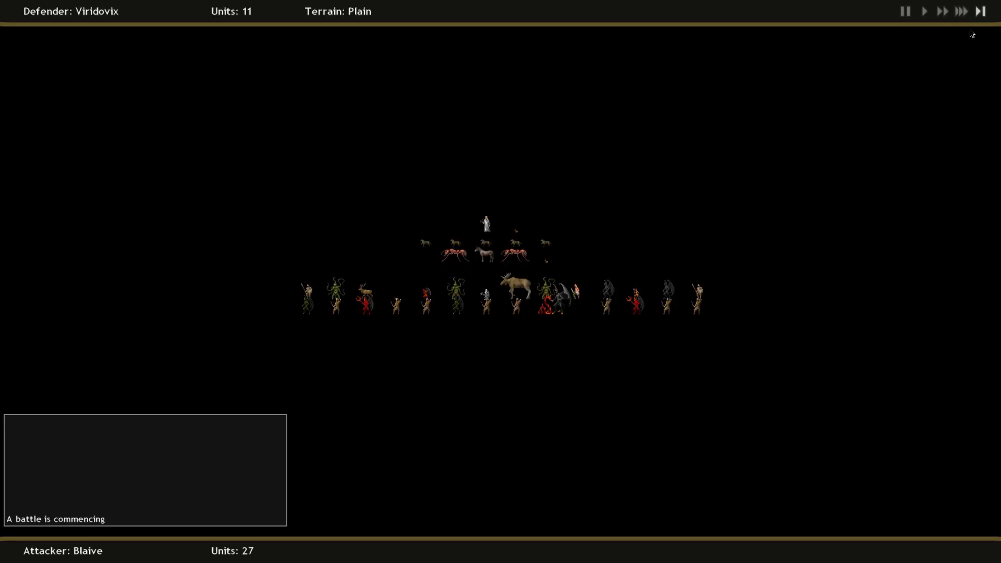
Step: Skip the Viridovix battle, start Blaive's turn, and move Naberius's stack one tile
click(980, 11)
click(500, 254)
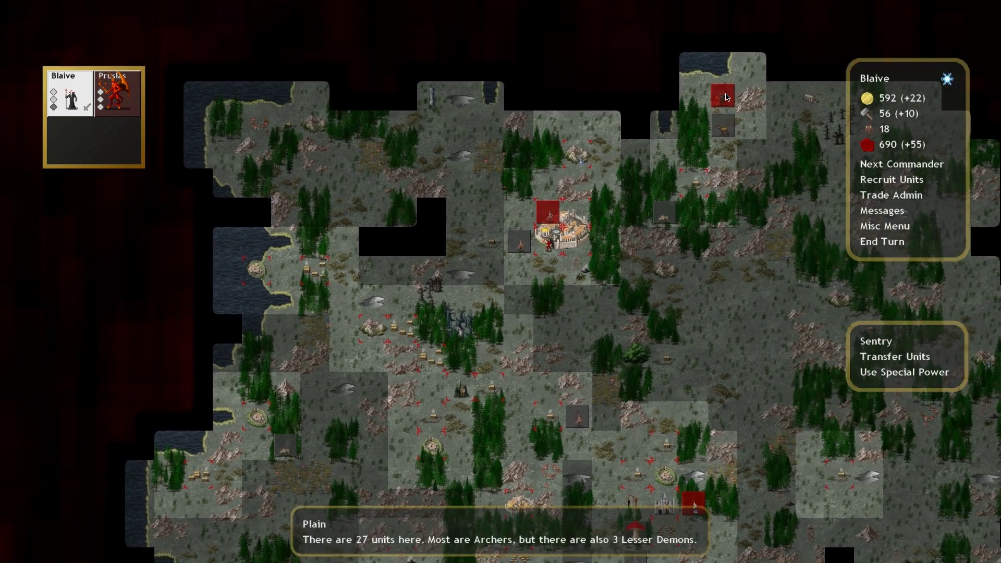
click(726, 91)
right_click(691, 125)
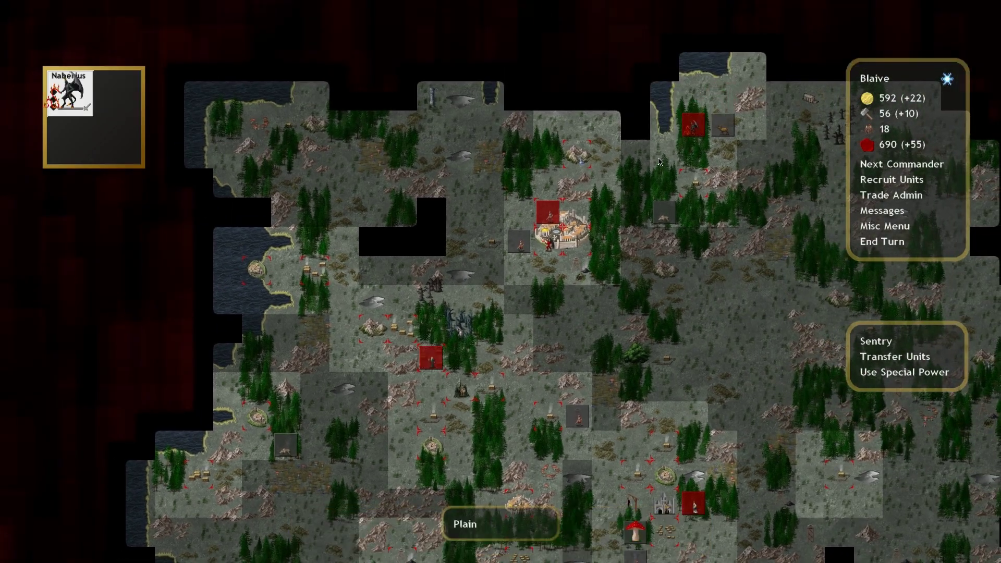
Step: Recruit Spearmen at the Capitolium, Citadel and City, bringing gold to 442
click(884, 178)
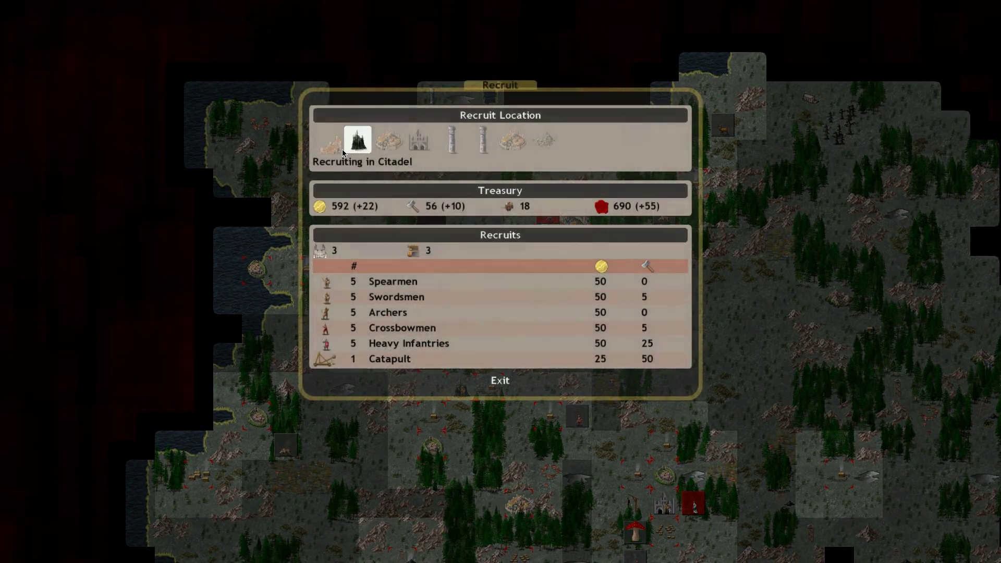
click(327, 142)
click(393, 281)
click(359, 141)
click(392, 281)
click(512, 141)
click(547, 141)
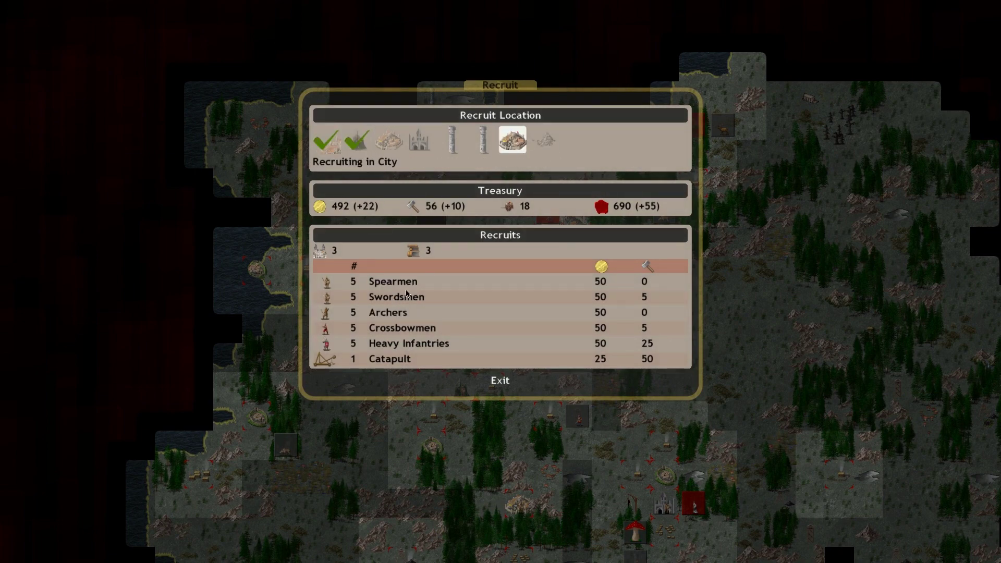
click(392, 281)
click(500, 380)
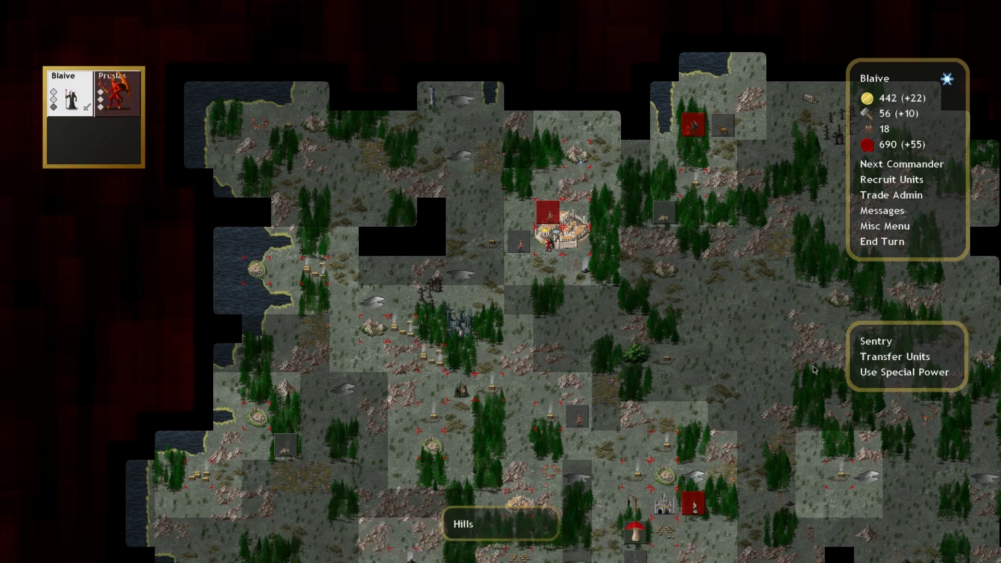
Step: Summon a lesser demon with Standard sacrifice, producing a Demon Knight
click(882, 372)
click(407, 268)
click(434, 314)
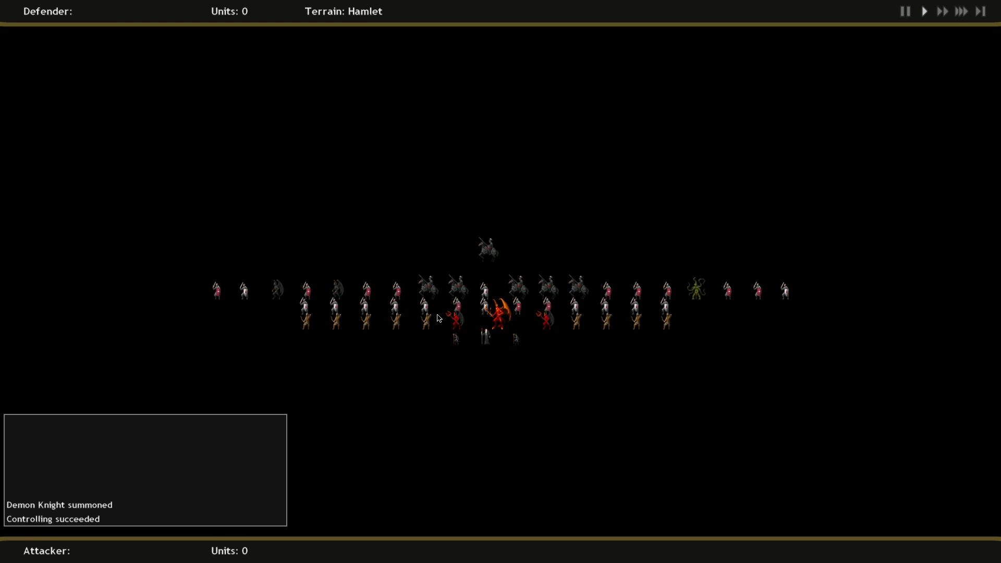
Step: Close Blaive's rituals and have Chernuble's cultist summon a lesser demon
click(524, 372)
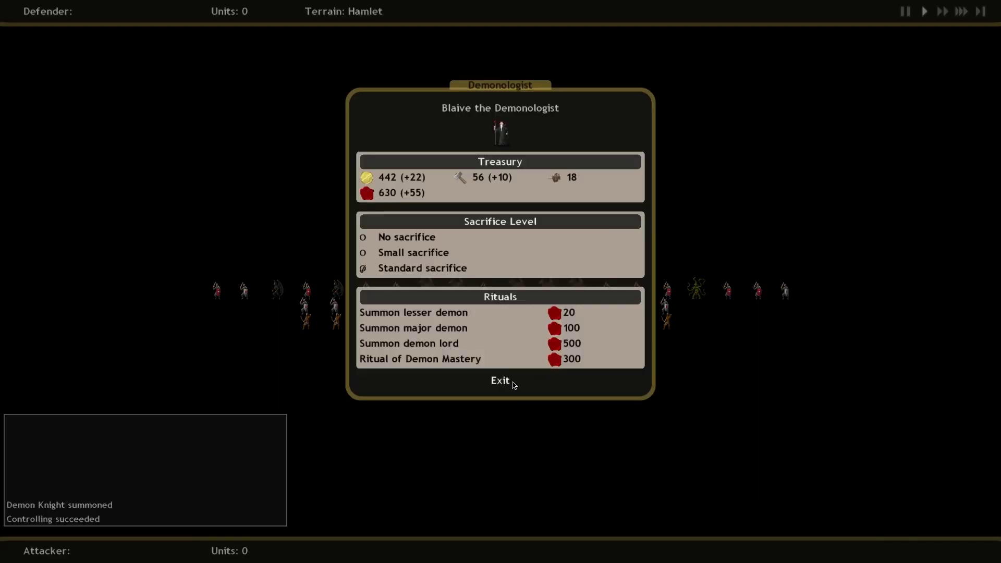
click(505, 381)
scroll(501, 281, down, 3)
scroll(500, 281, down, 4)
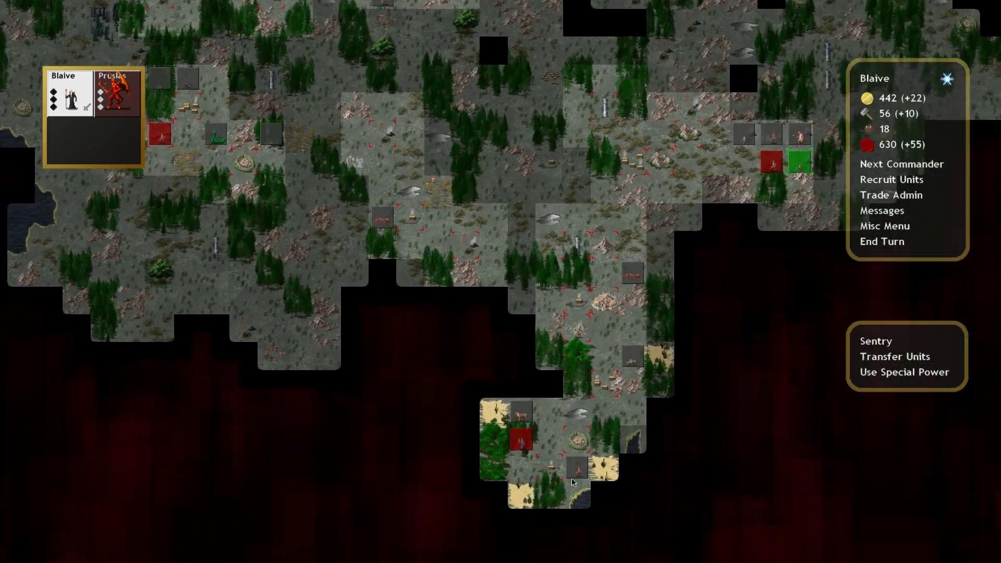
click(523, 450)
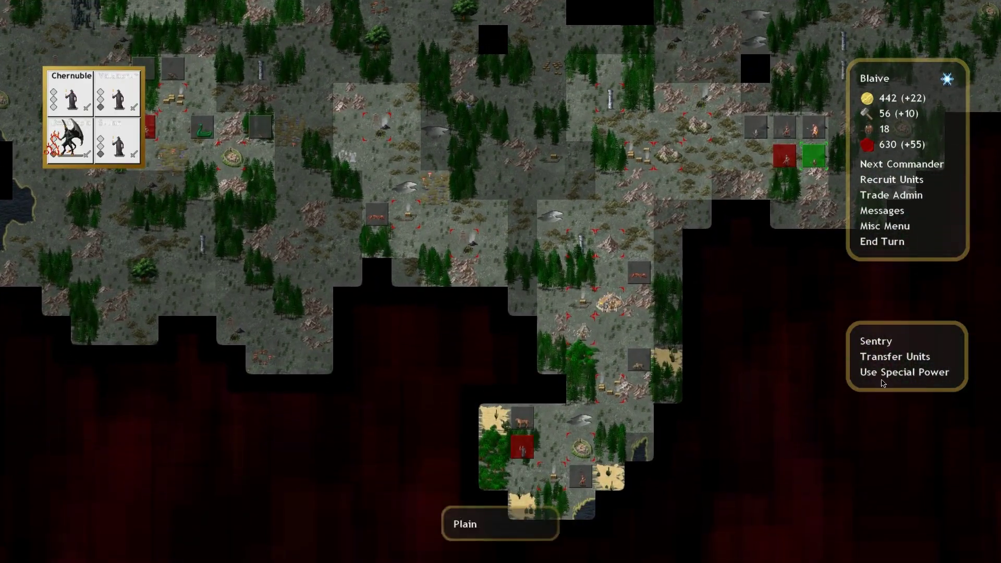
click(901, 374)
click(438, 327)
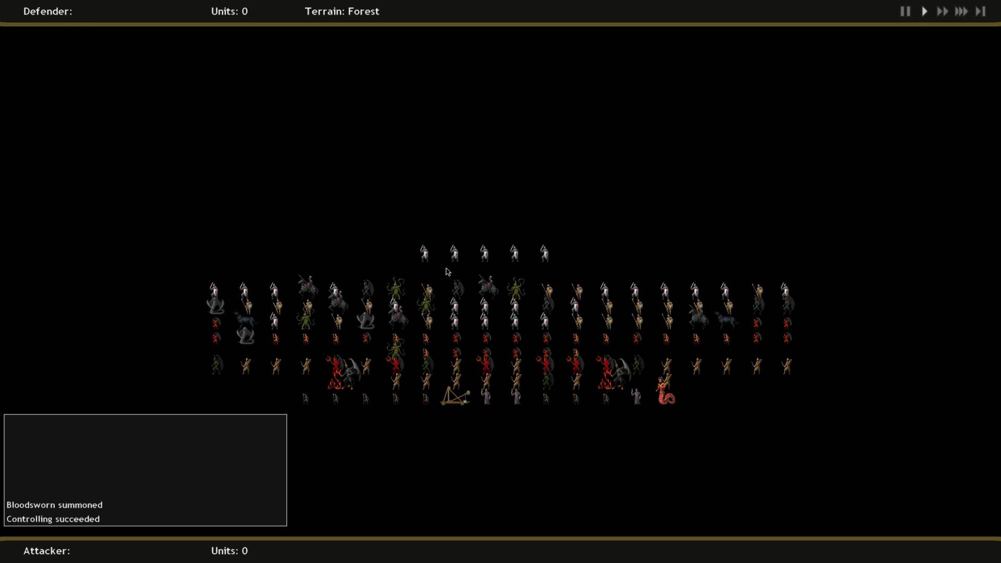
Step: After a failed retry, have another cultist summon a lesser demon, adding an Imp
click(441, 312)
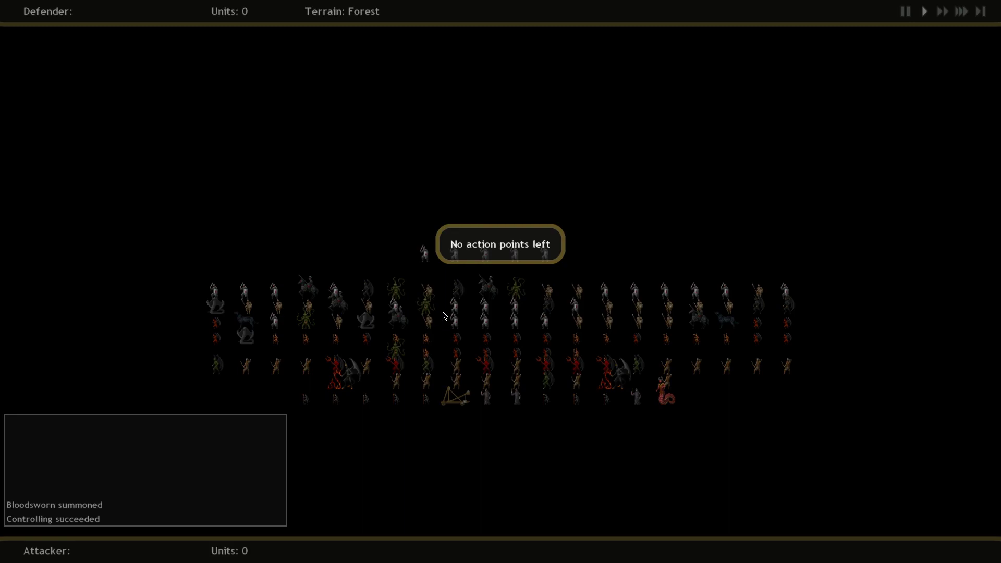
click(491, 265)
click(499, 367)
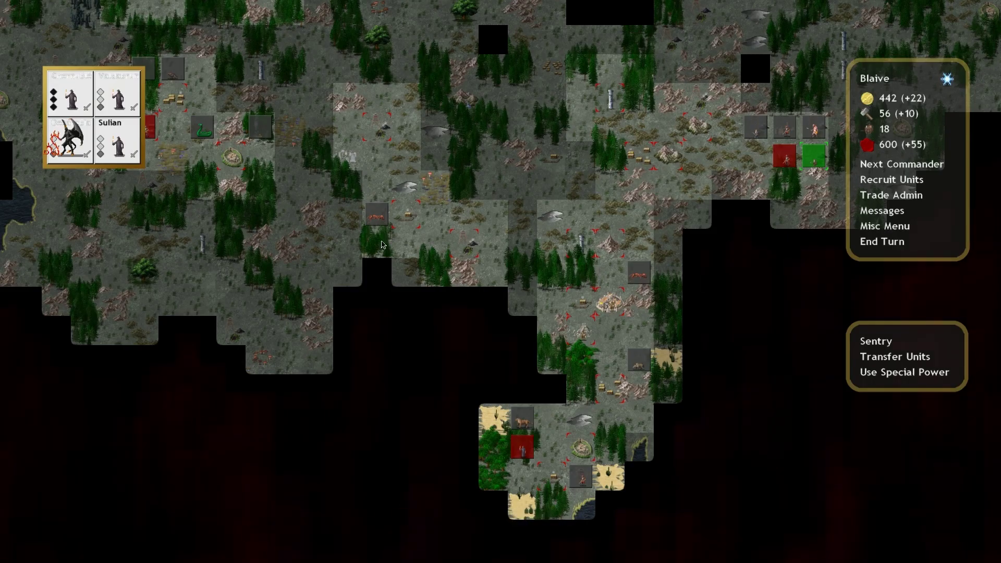
click(911, 374)
click(485, 321)
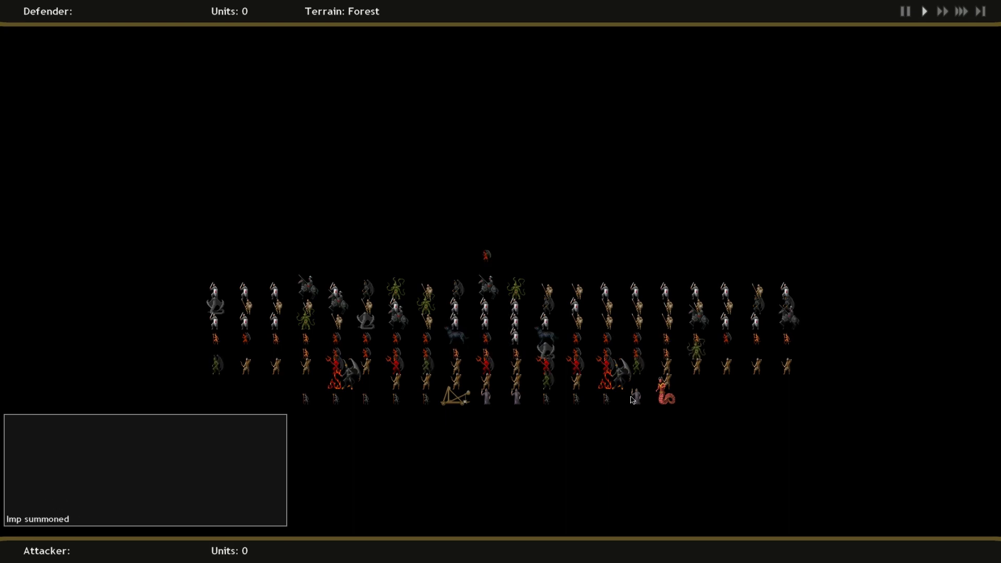
Step: Close the summoning results and cycle through commanders past Melchiresa
click(490, 399)
key(Escape)
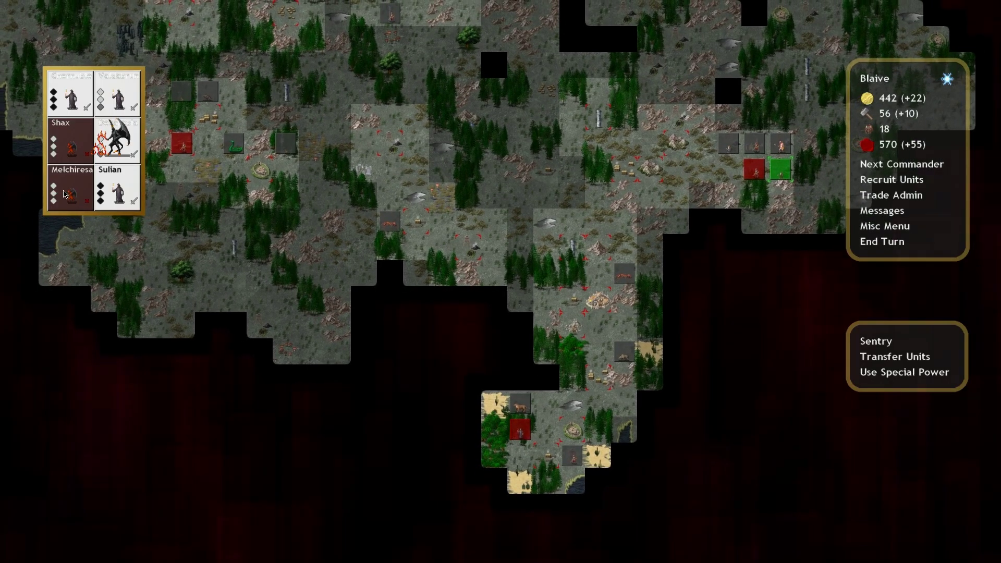
key(n)
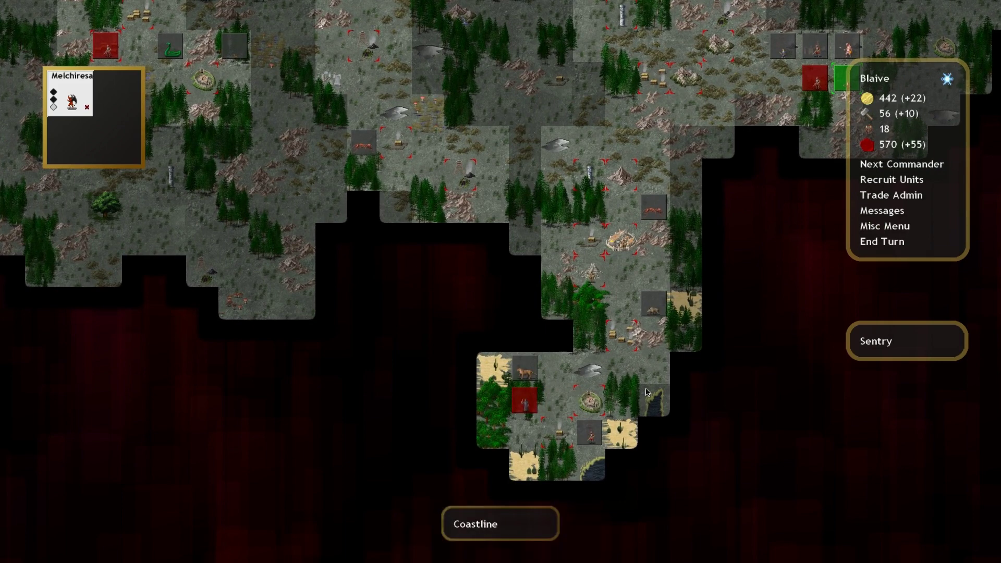
key(n)
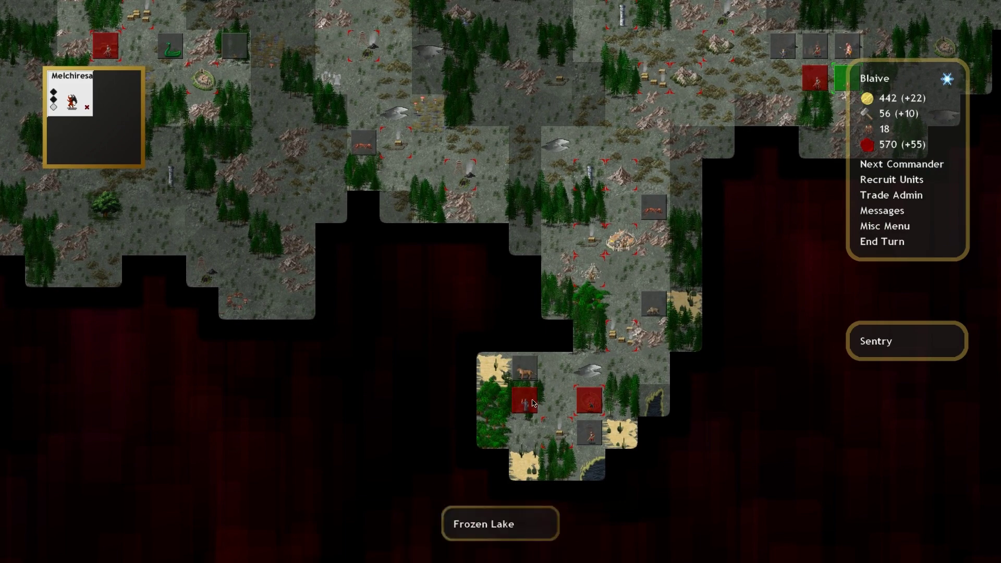
Step: Move Shax three tiles west toward the cannibal village, then select Glasya-La's army
click(526, 404)
click(492, 401)
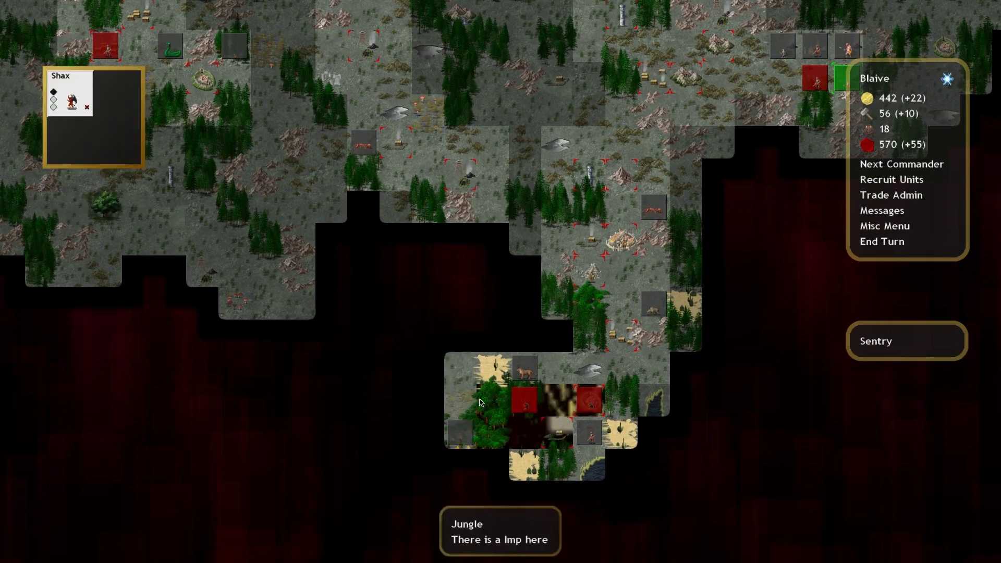
click(449, 377)
click(435, 349)
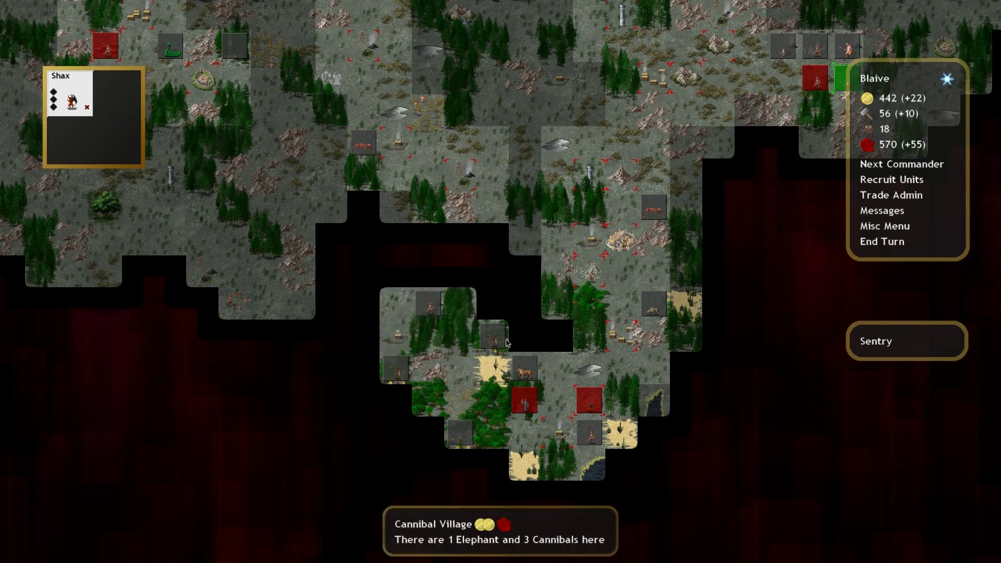
scroll(502, 339, down, 2)
scroll(391, 323, down, 2)
scroll(392, 324, down, 2)
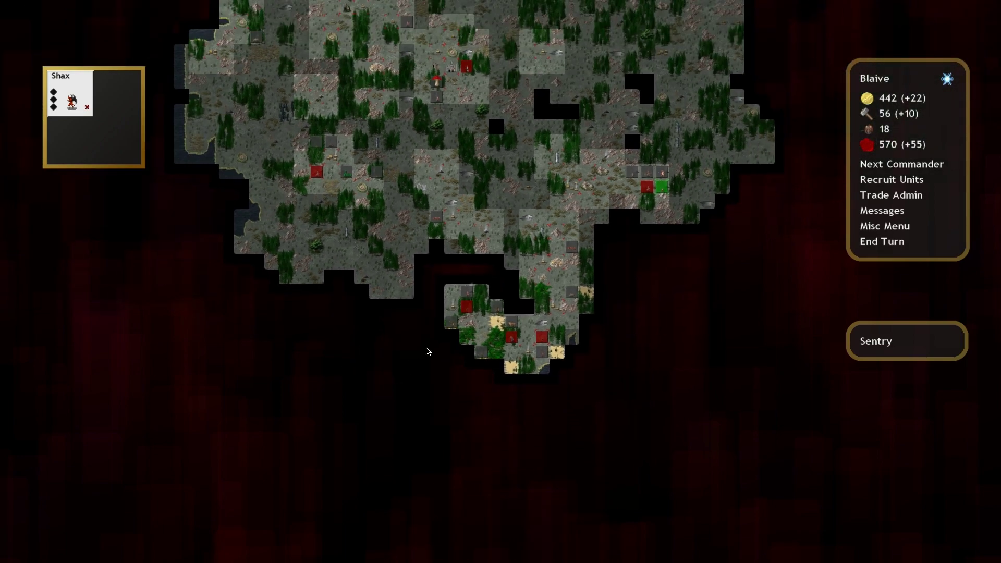
drag(414, 234, 327, 235)
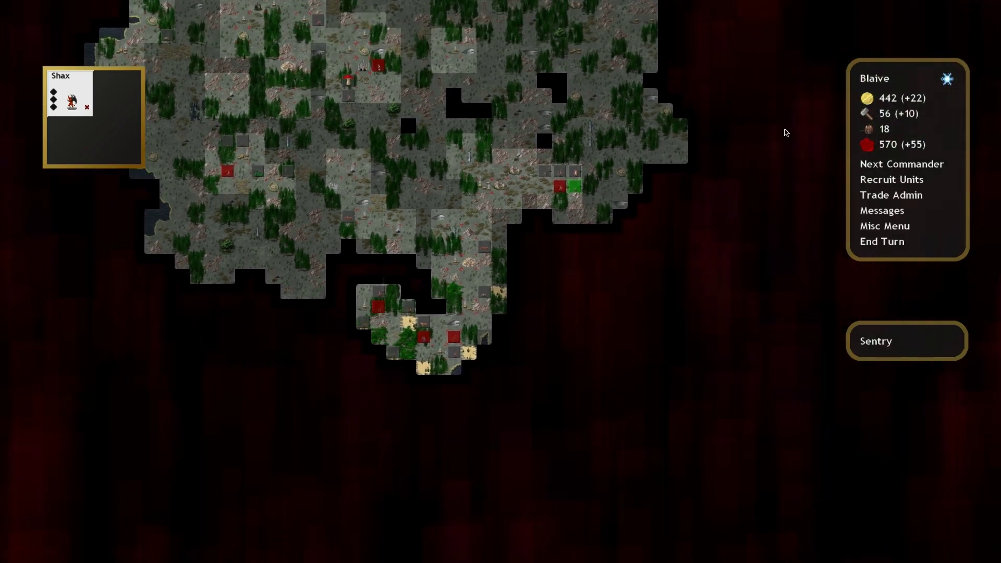
scroll(693, 118, up, 1)
scroll(547, 235, up, 2)
scroll(477, 213, up, 2)
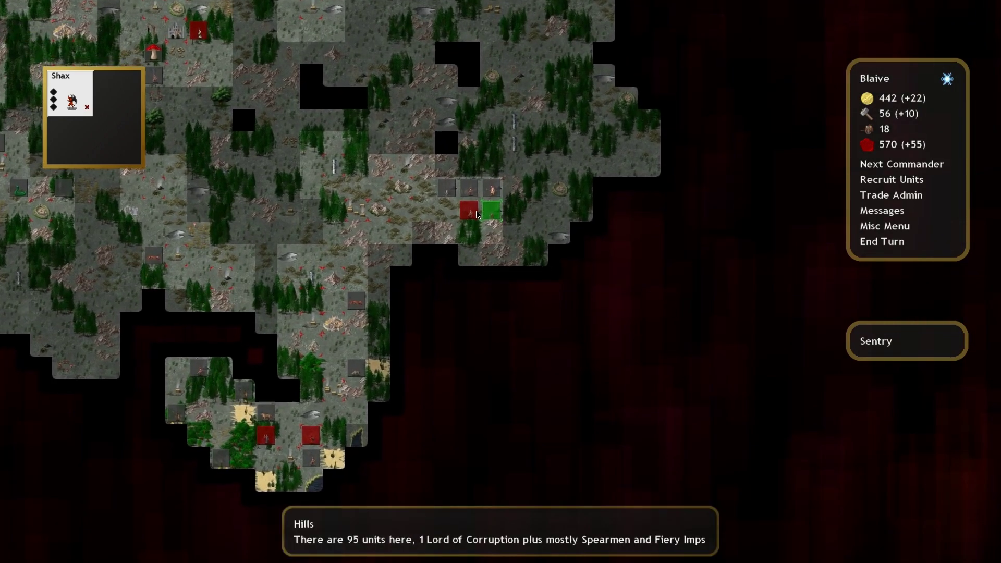
click(478, 213)
scroll(477, 213, up, 1)
scroll(485, 157, up, 1)
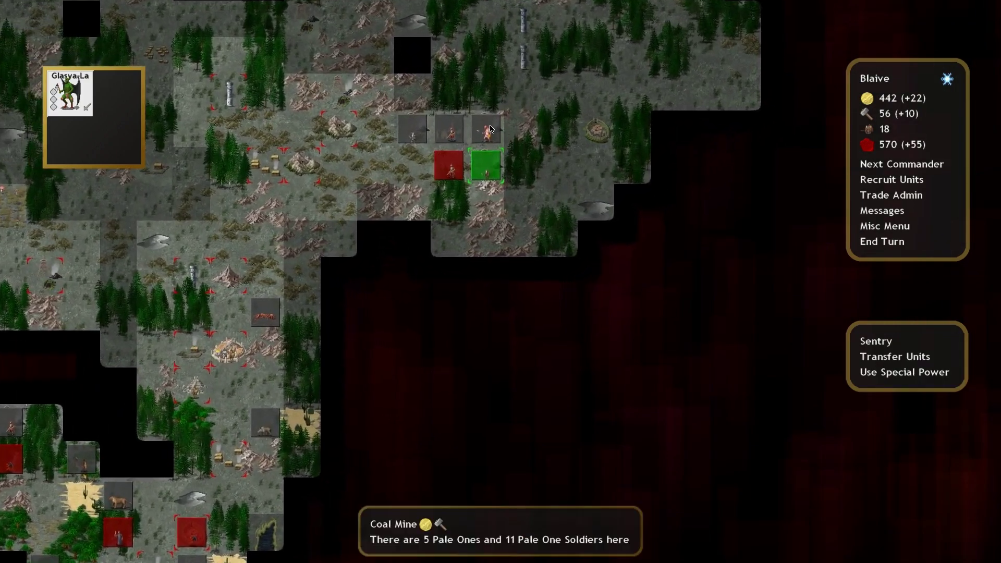
scroll(472, 125, up, 1)
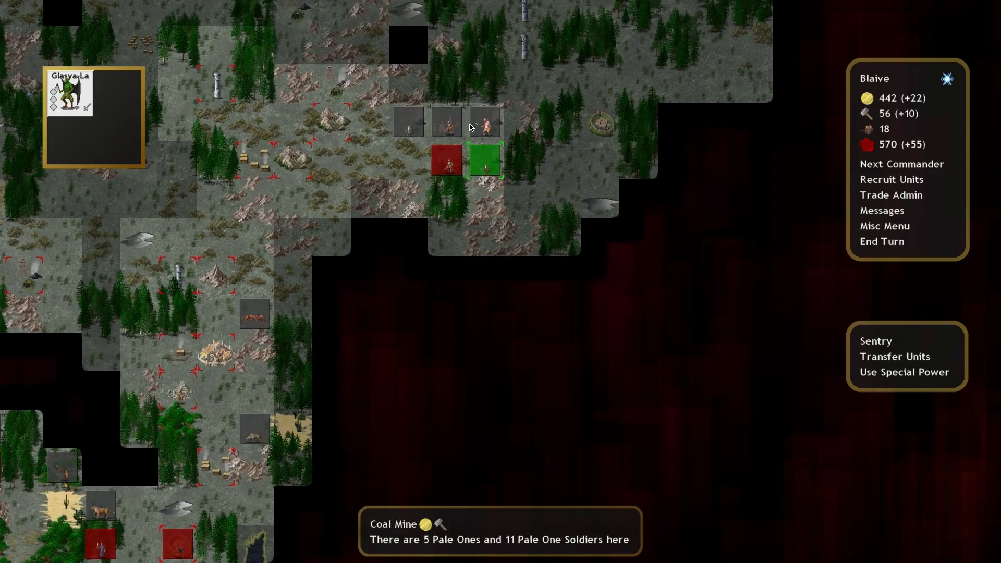
Step: Attack the Coal Mine's independents and skip the battle to capture it
click(486, 125)
key(Up)
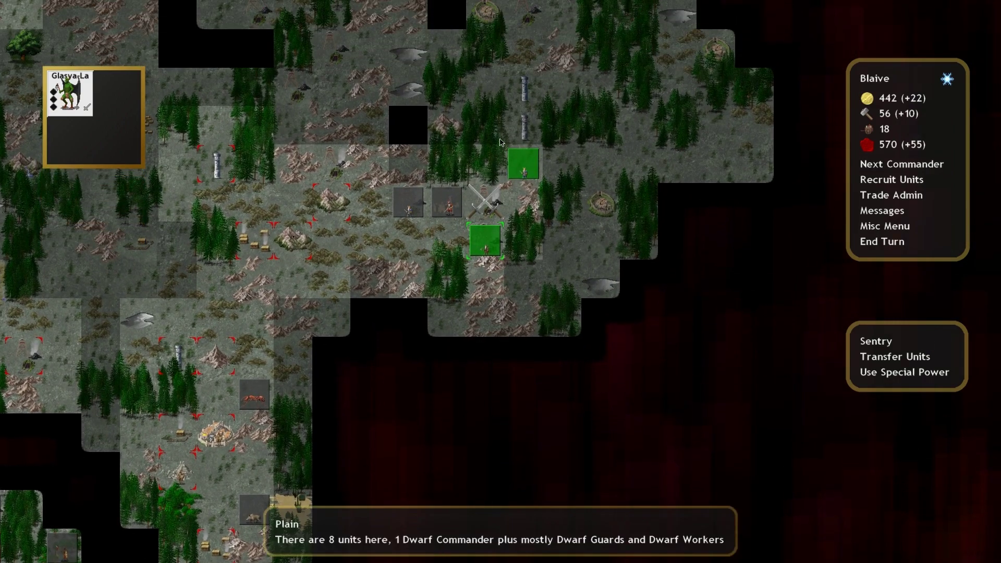
click(882, 242)
click(514, 258)
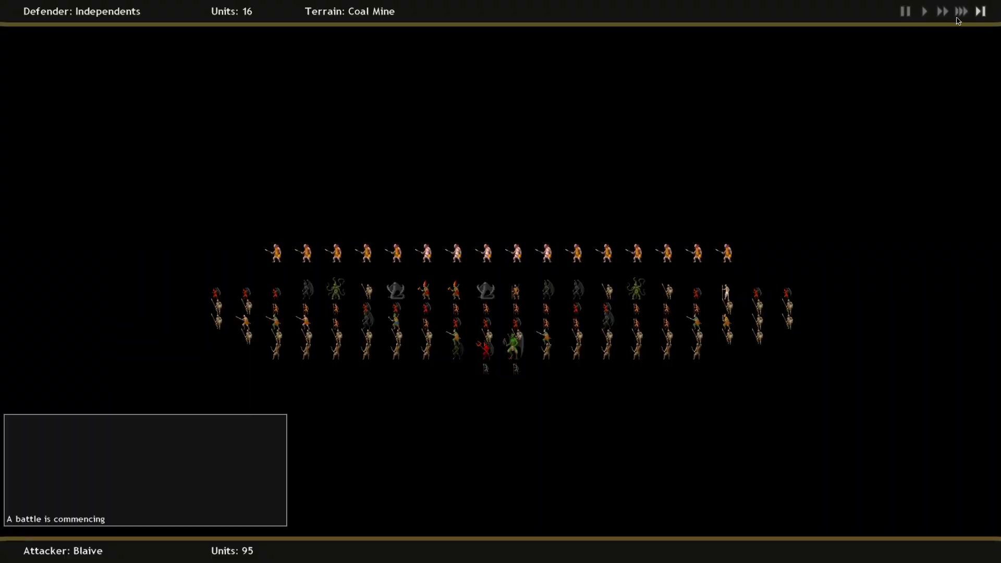
click(980, 11)
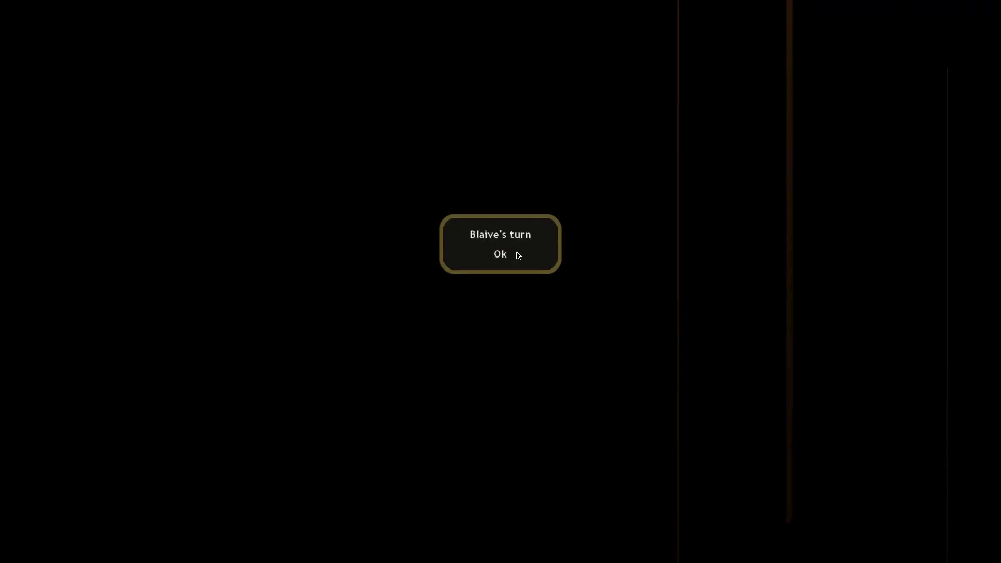
click(515, 258)
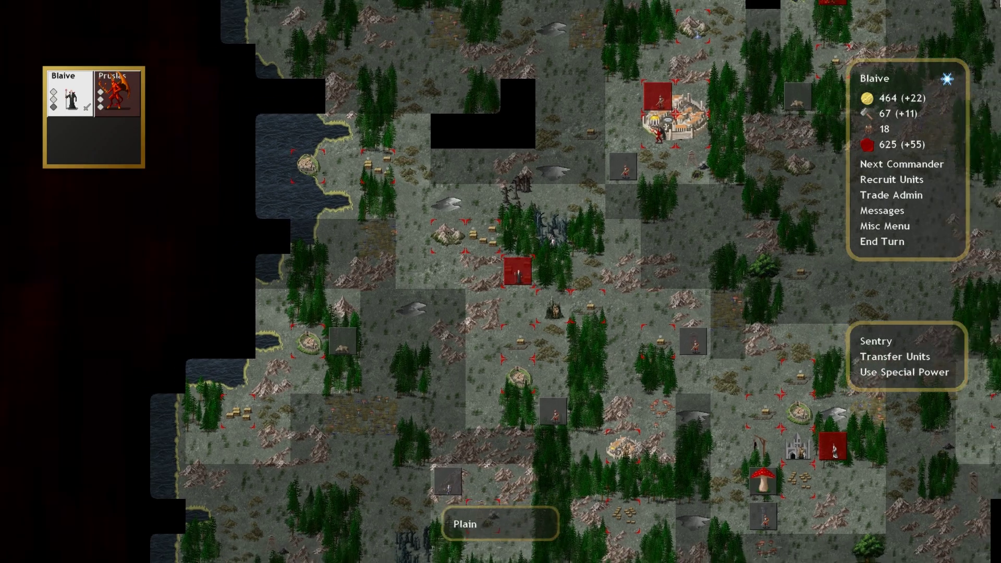
Step: Cycle to Naberius and recruit at the Capitolium for 50 gold
key(n)
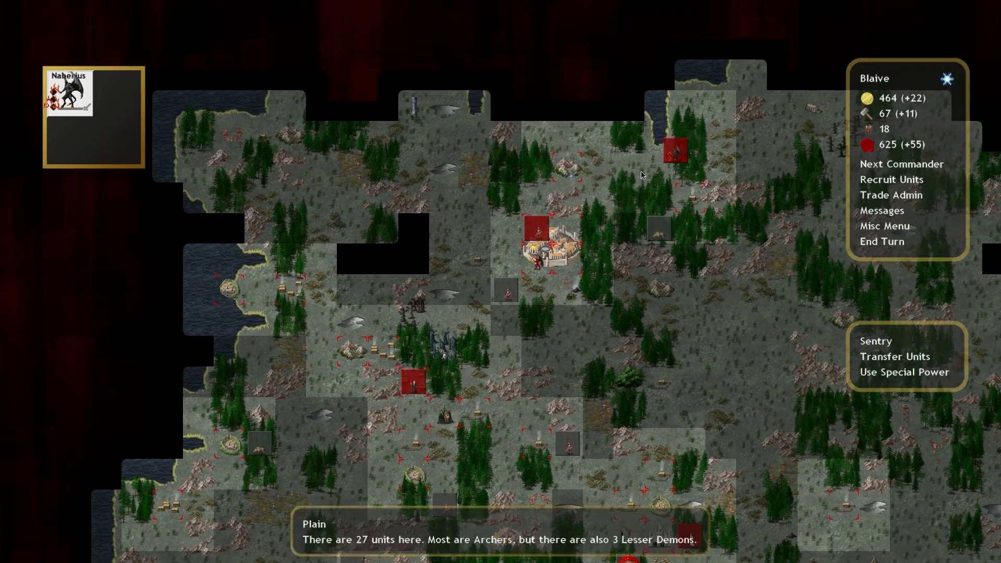
click(891, 179)
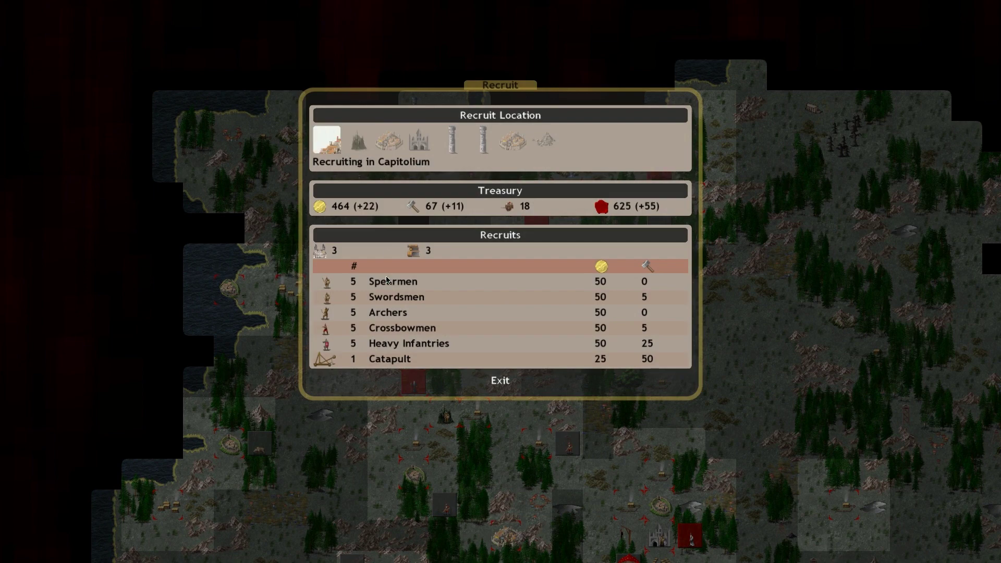
click(499, 380)
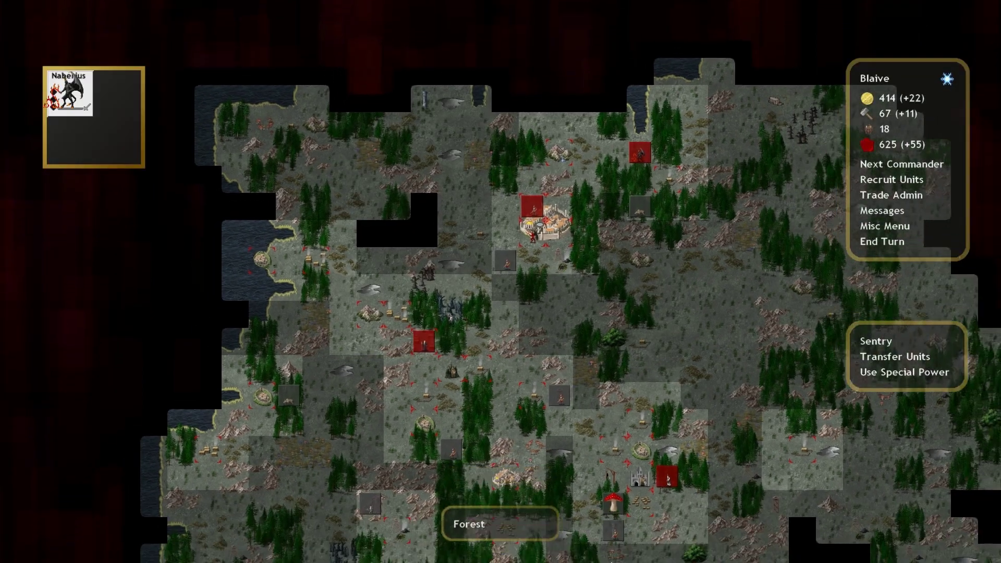
scroll(500, 312, down, 5)
scroll(501, 313, down, 2)
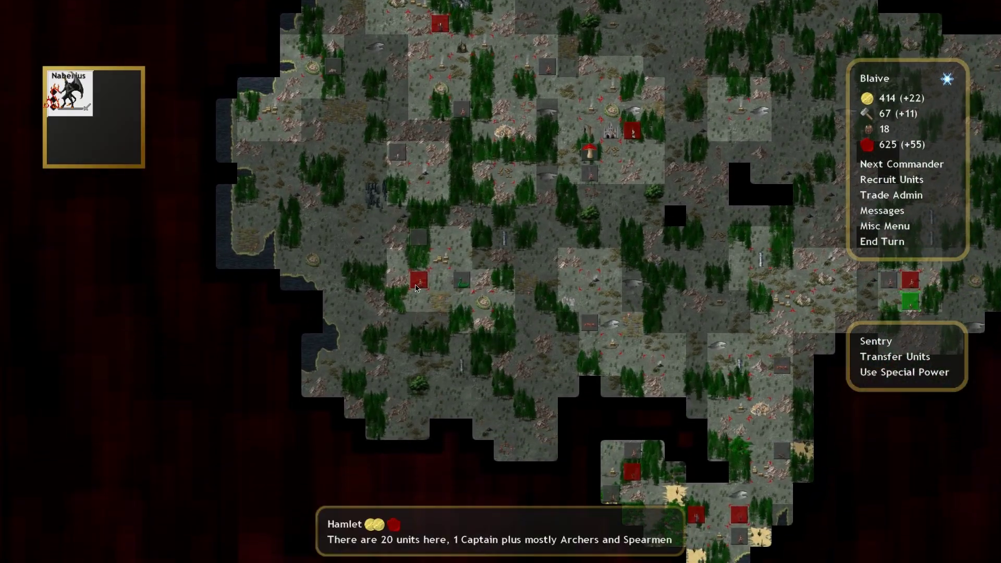
Step: Move Shax onto the southwest jungle and Melchiresa east along the coastline
key(n)
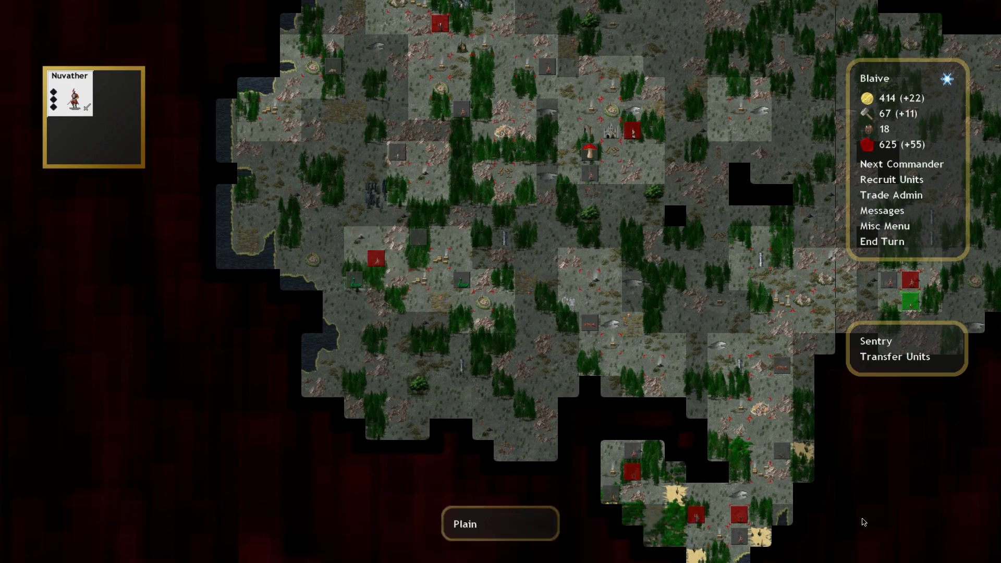
scroll(501, 313, down, 5)
key(n)
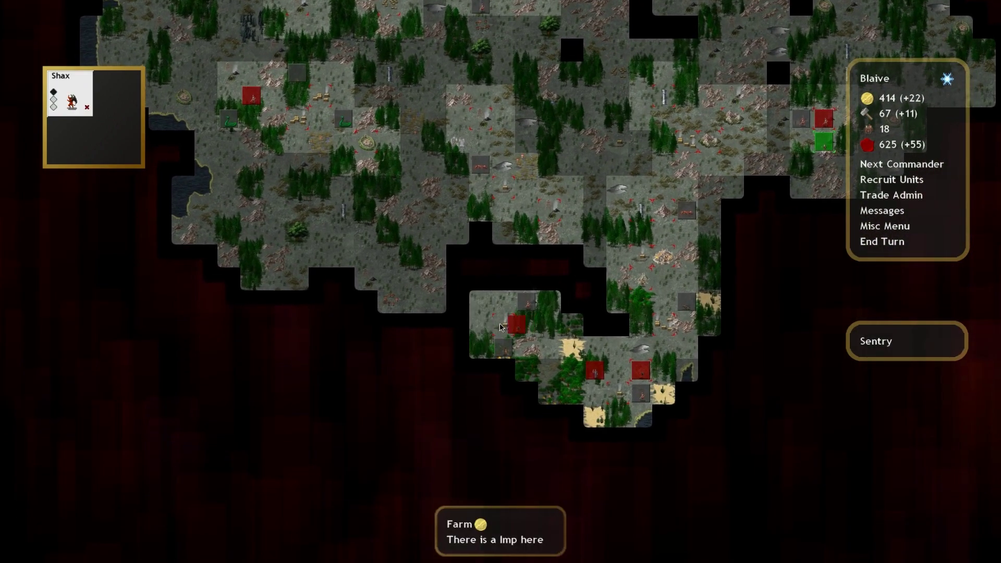
click(485, 326)
click(450, 352)
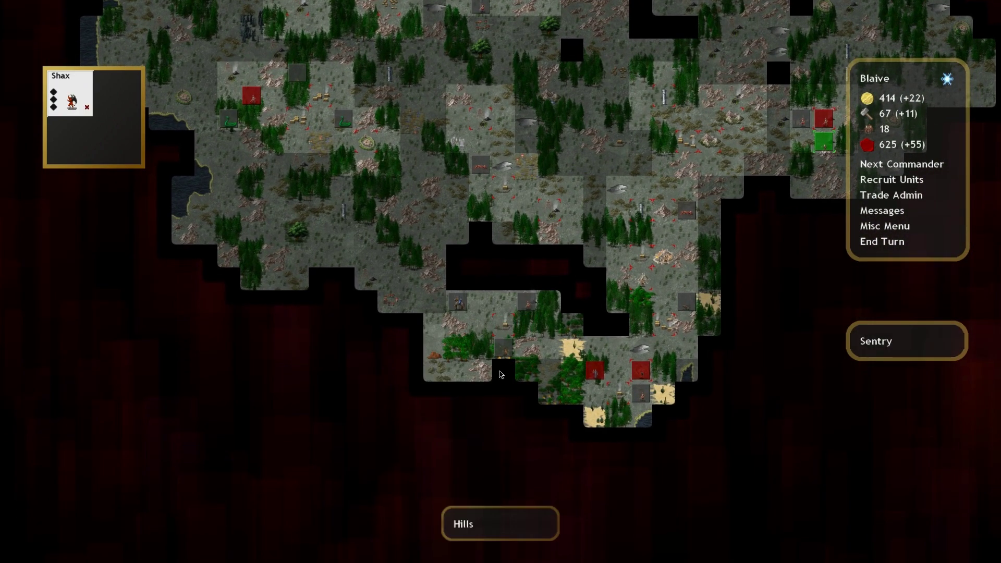
click(593, 376)
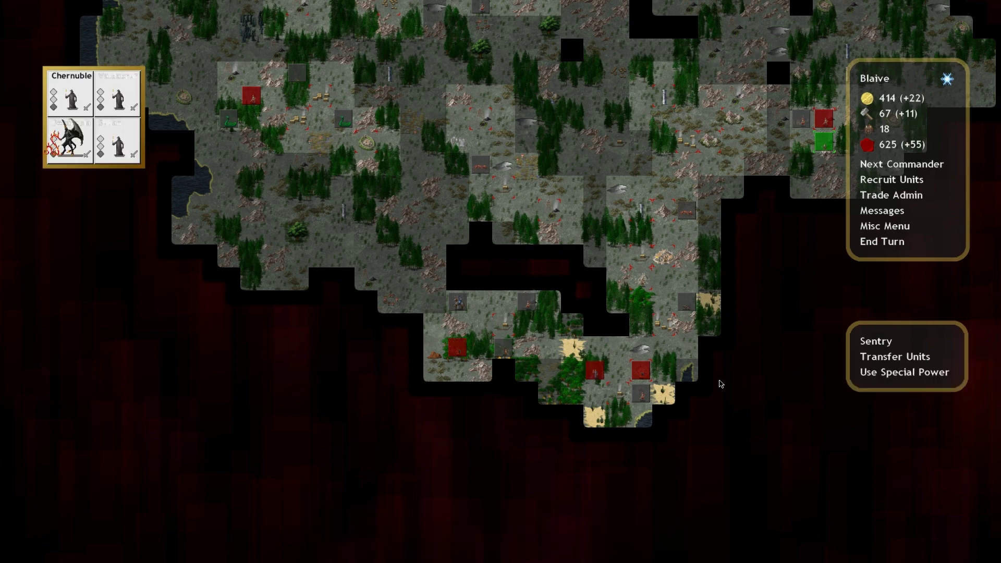
click(642, 371)
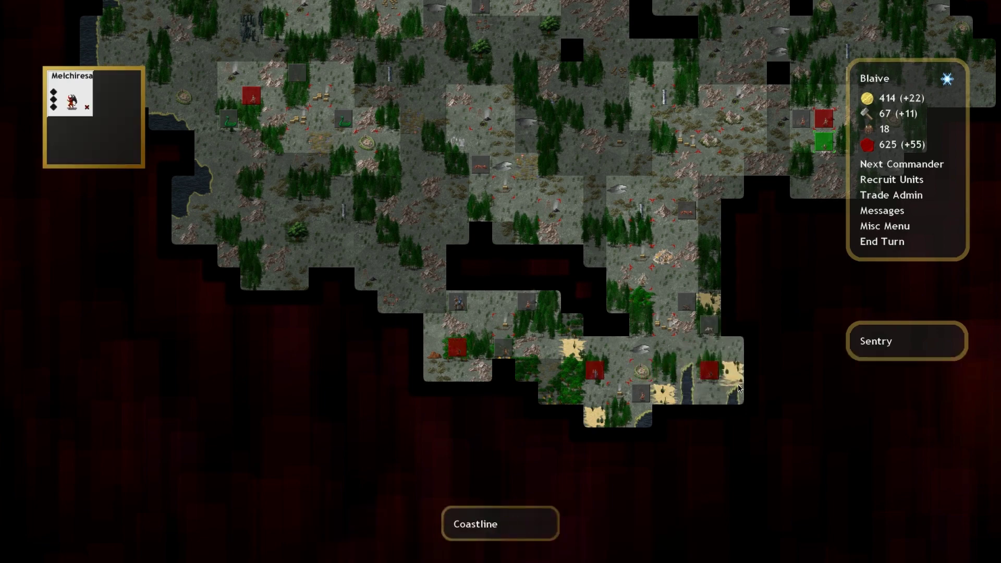
scroll(703, 368, down, 1)
scroll(704, 234, up, 1)
Step: Select Glasya-La's northeast army and inspect Grimhild the Dvala and the Outdoor Dwarf
click(743, 130)
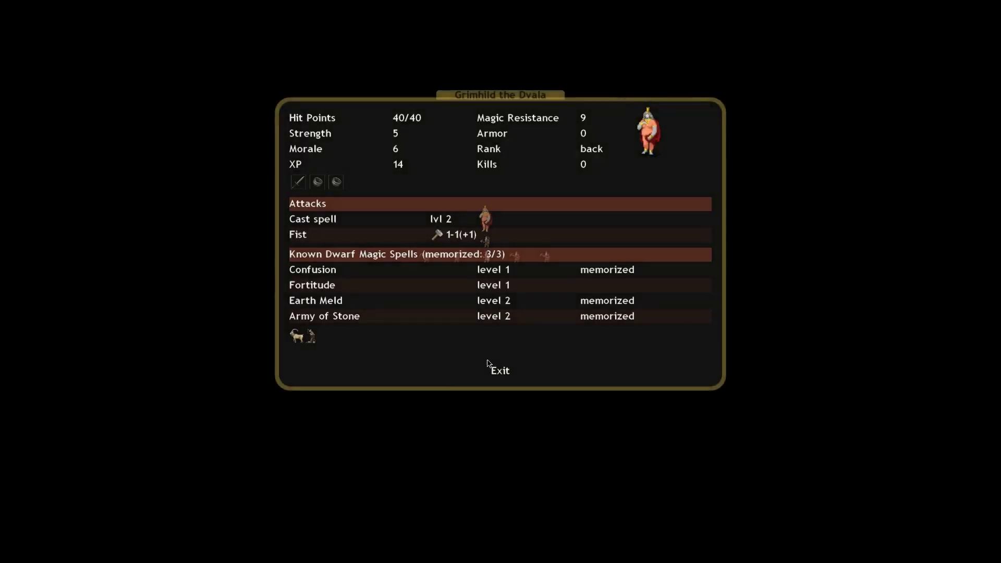
click(488, 365)
right_click(489, 248)
click(500, 330)
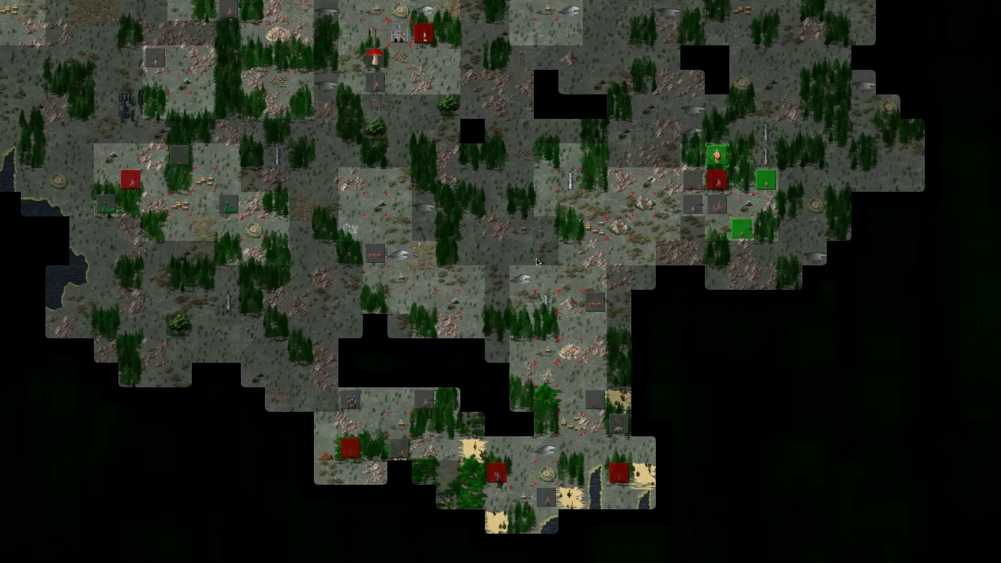
scroll(536, 262, up, 2)
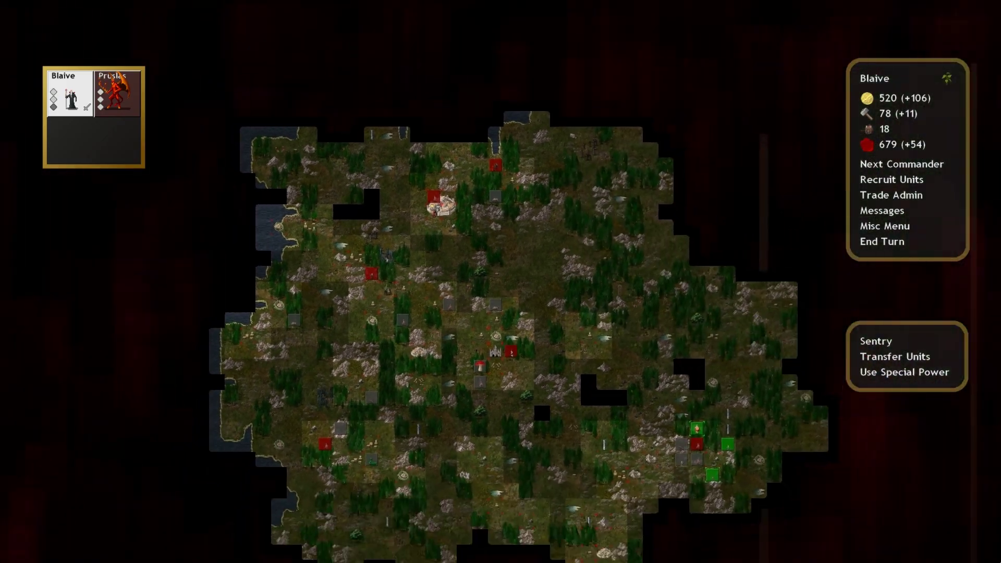
scroll(681, 437, up, 2)
scroll(665, 433, up, 2)
scroll(649, 430, up, 2)
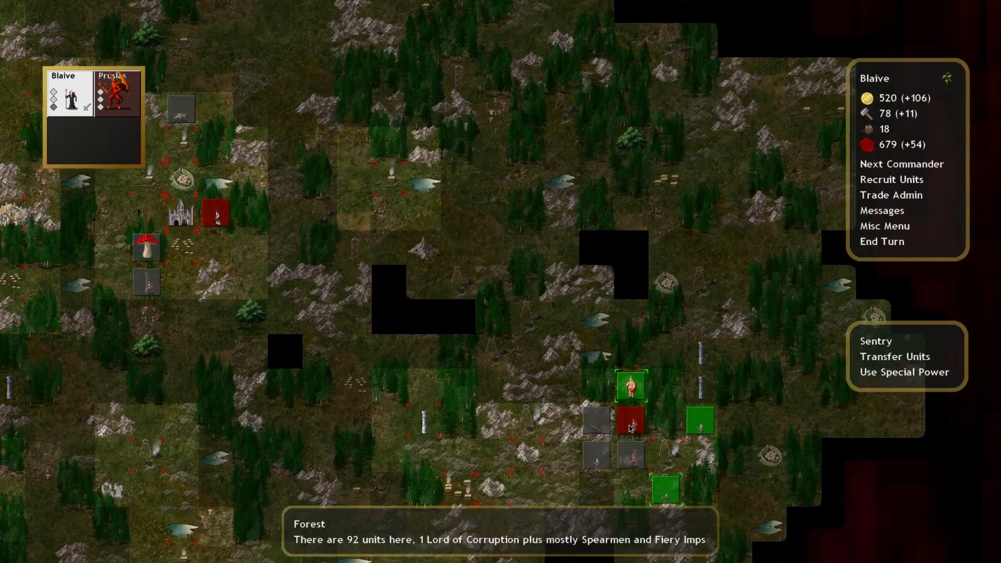
Step: Send Glasya-La's army onto Elle's tile and end the turn to launch the attack
right_click(630, 383)
click(877, 242)
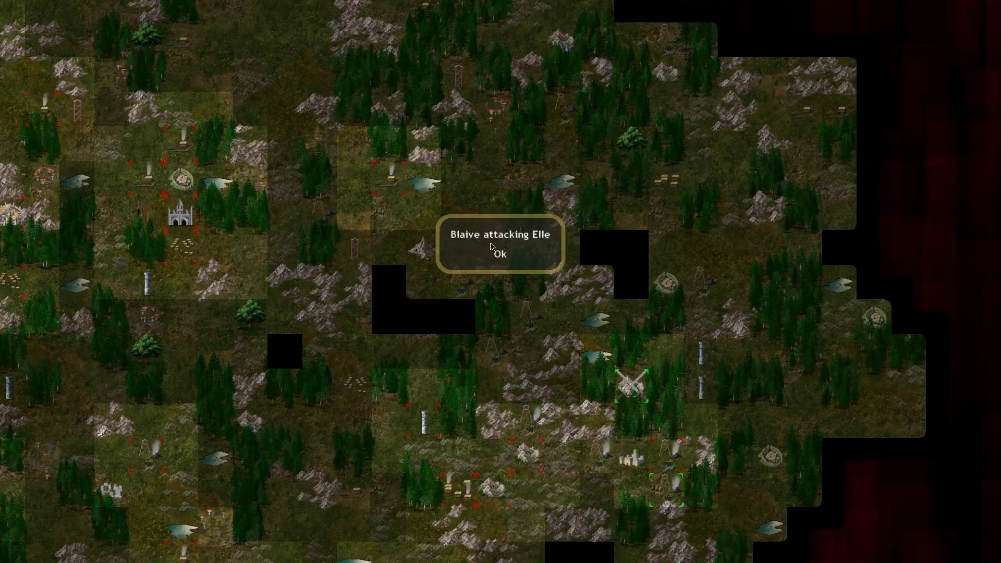
click(491, 247)
Step: Inspect Grimhild the Dvala and her Confusion spell, then fast-forward and close the battle
click(488, 221)
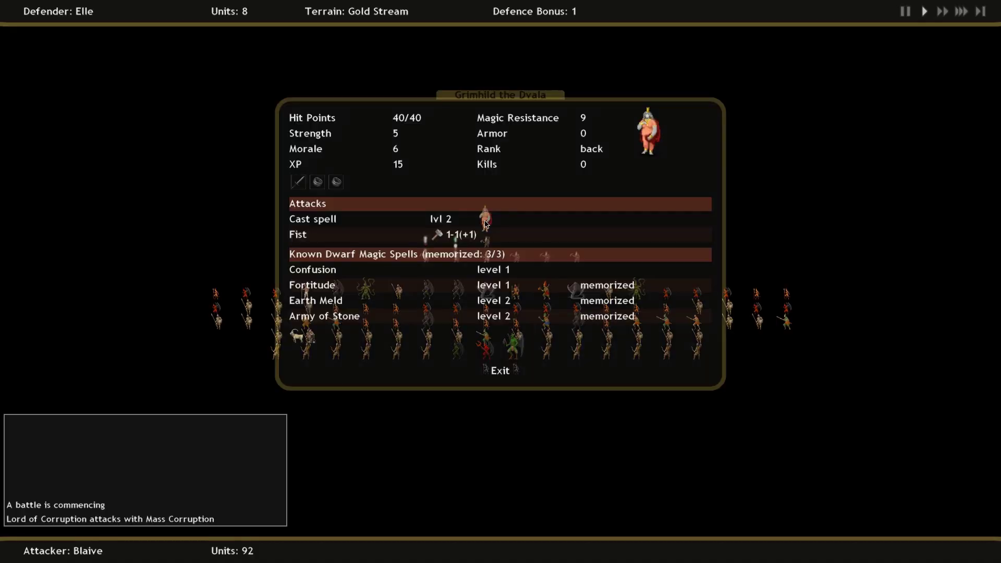
click(312, 270)
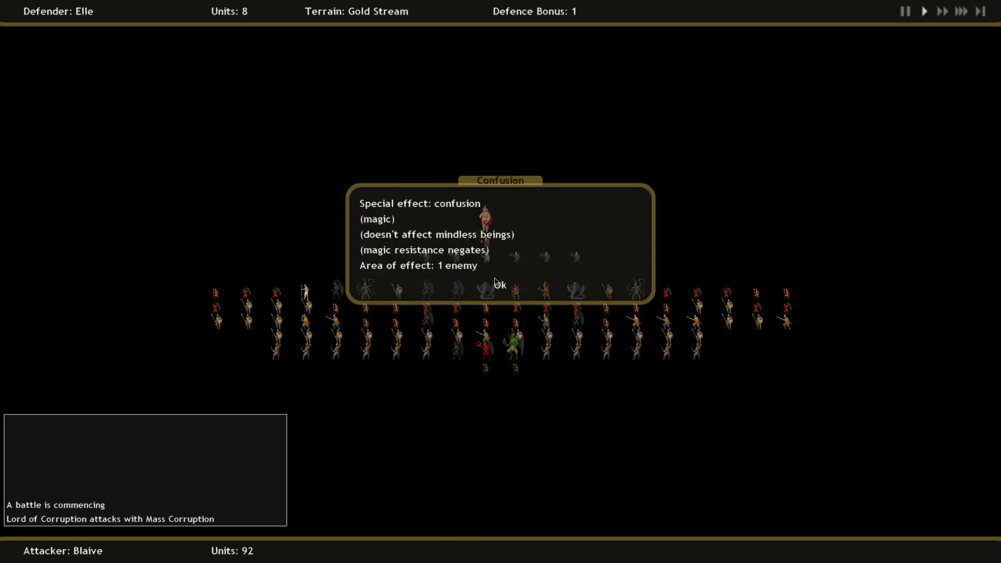
click(504, 289)
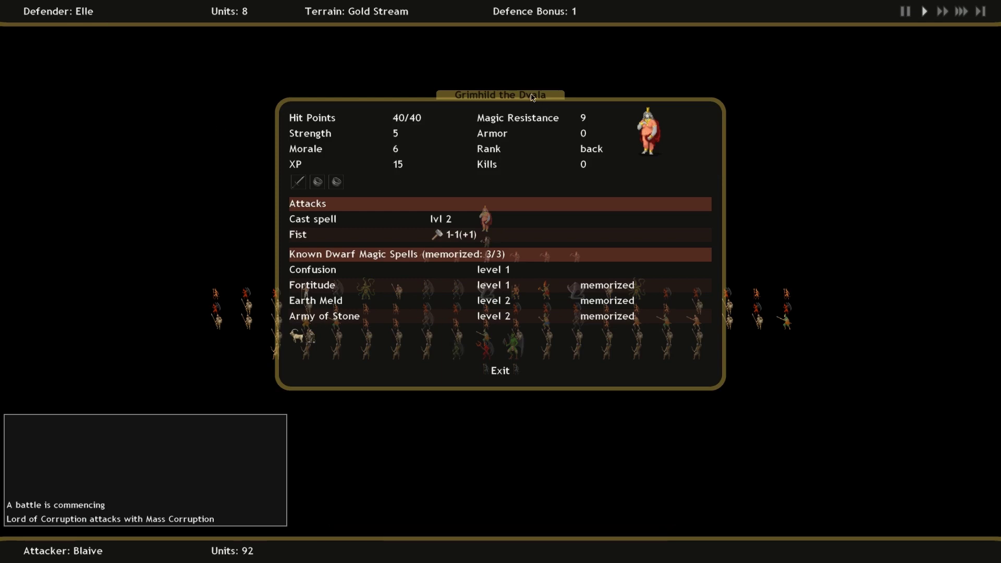
click(500, 376)
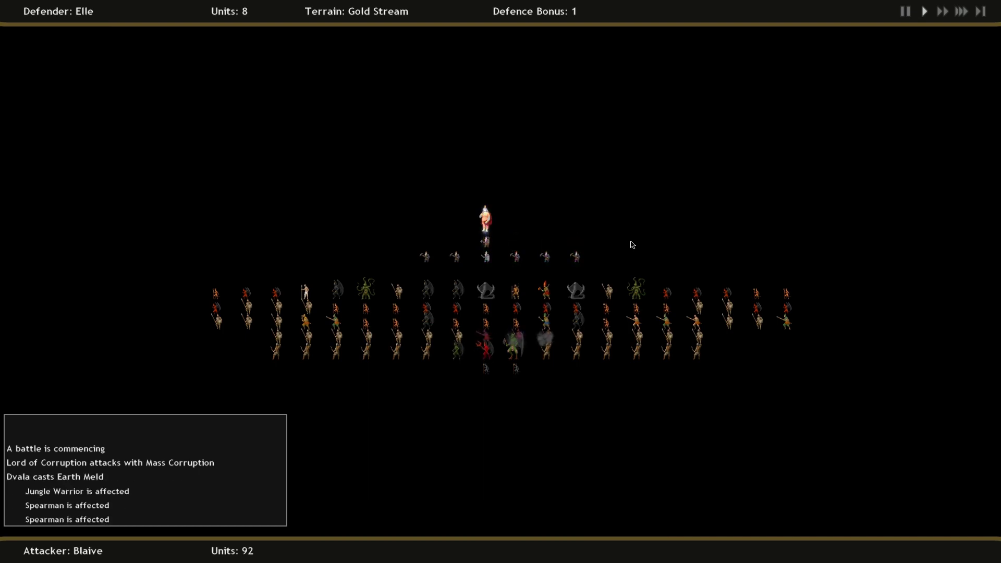
click(959, 11)
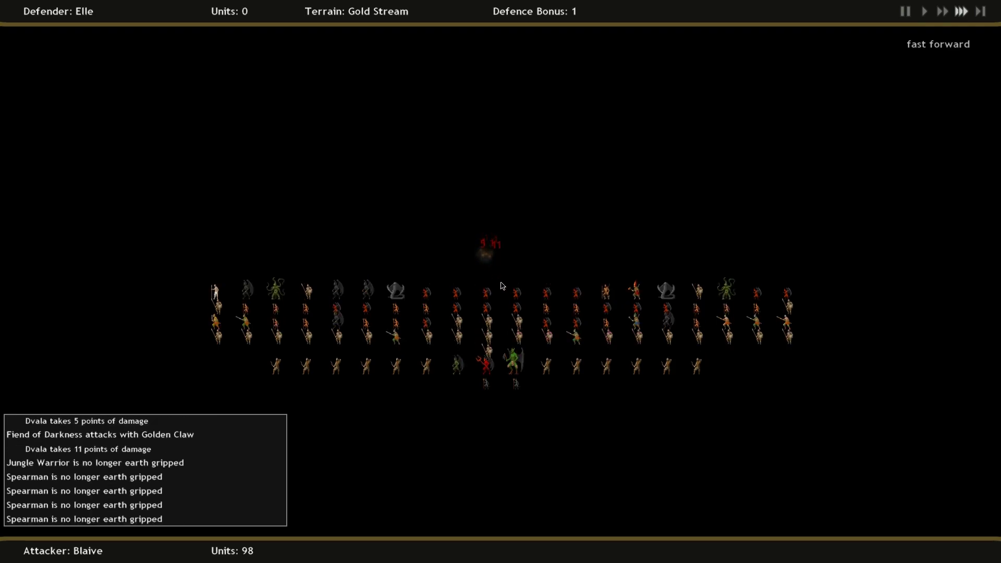
key(Escape)
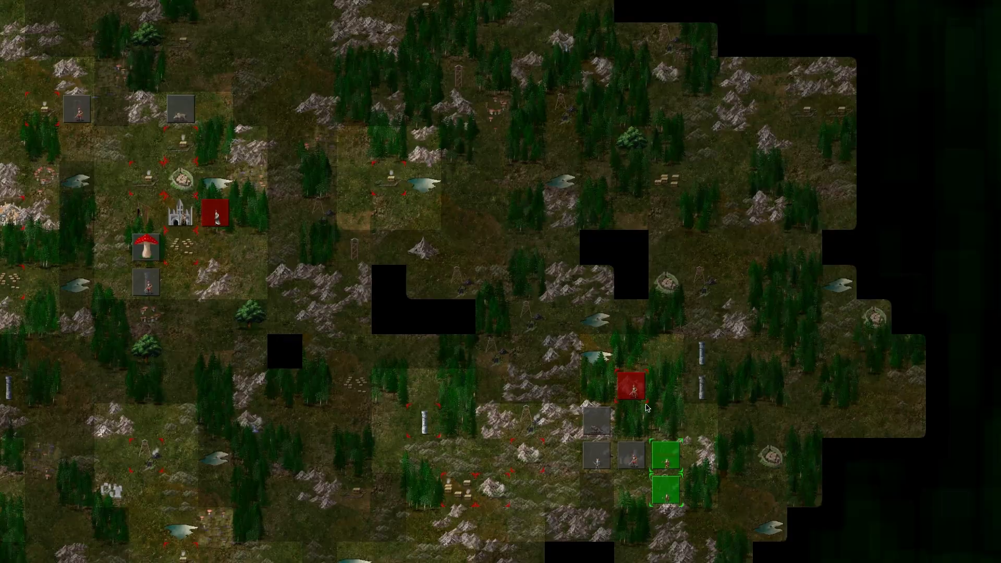
Step: Move Shax southwest into unexplored land and Chernuble onto the desert tile
key(Return)
key(Return)
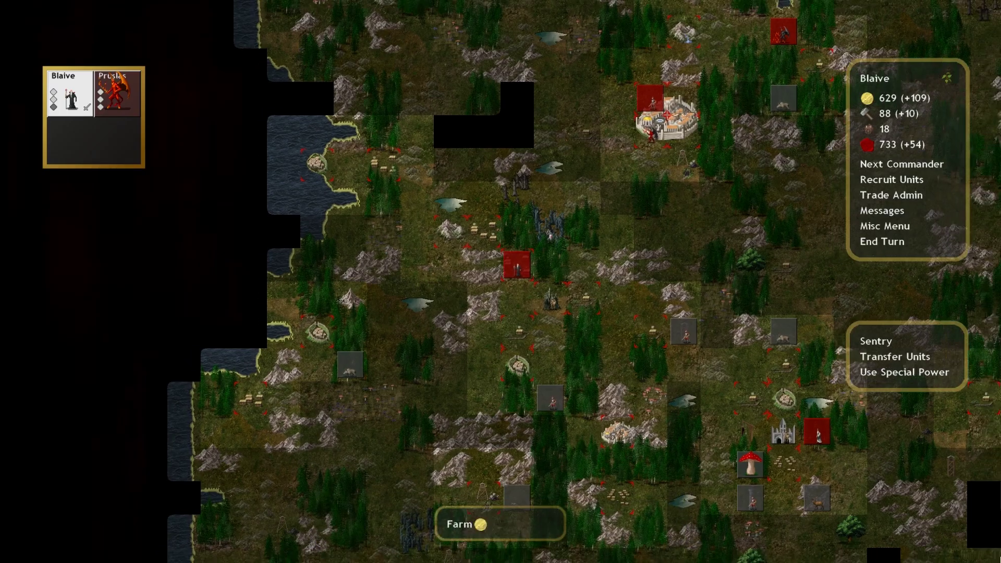
scroll(438, 354, down, 3)
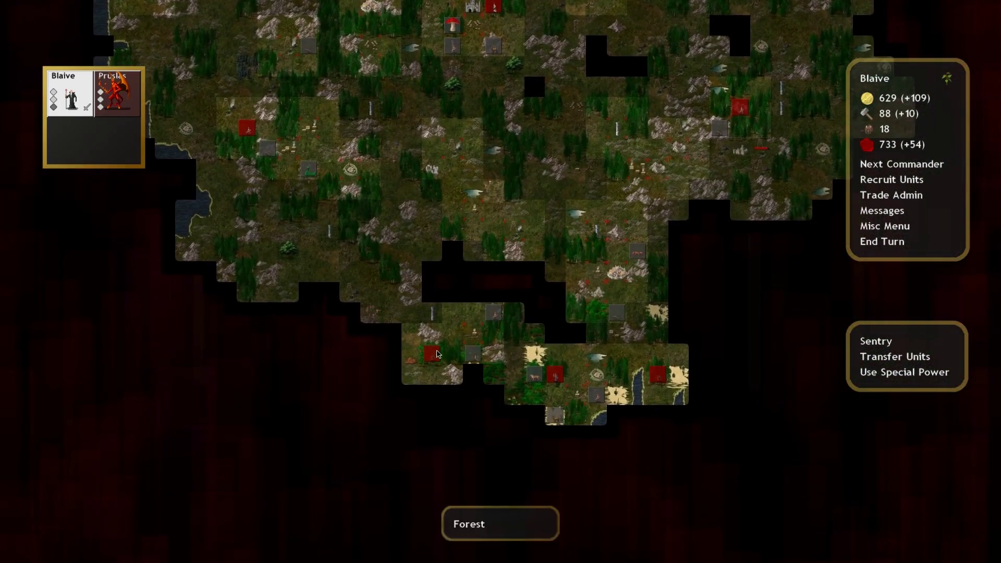
scroll(438, 354, up, 2)
click(397, 389)
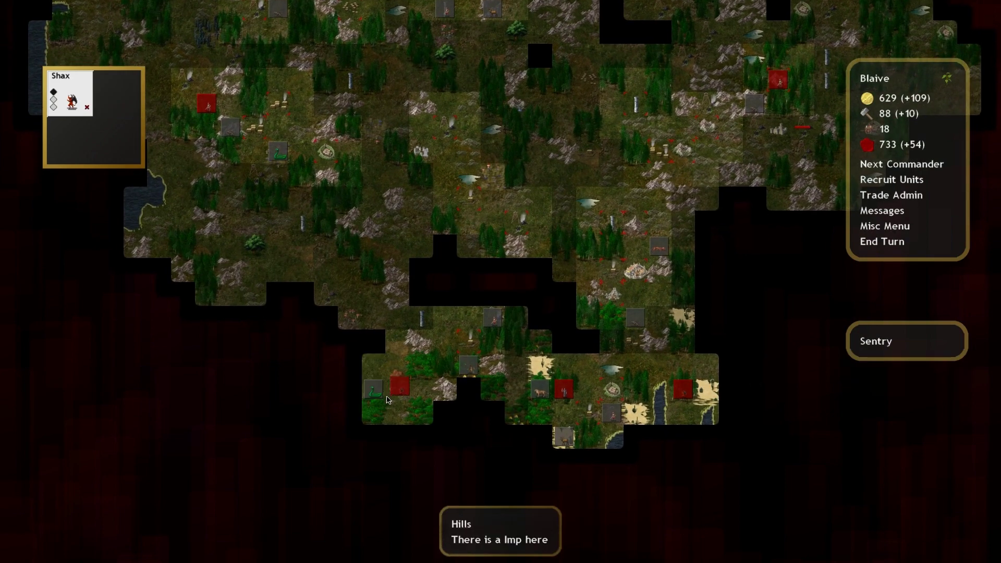
right_click(375, 426)
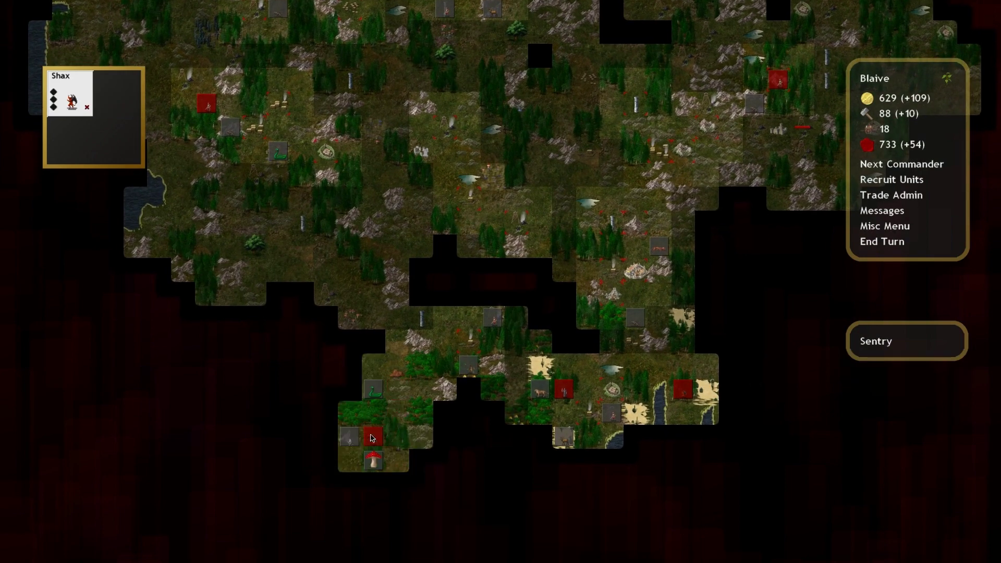
scroll(359, 451, up, 2)
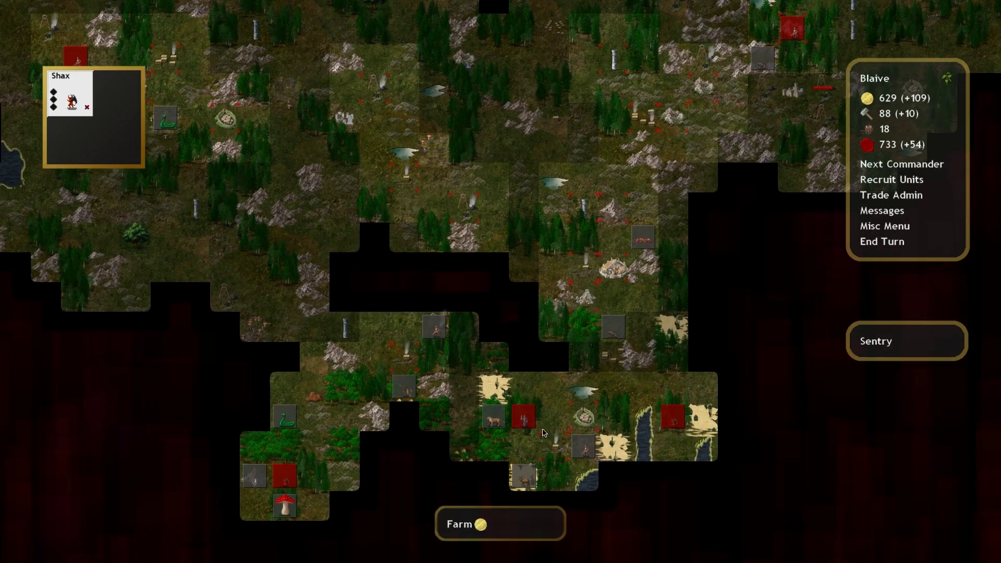
click(535, 429)
click(522, 417)
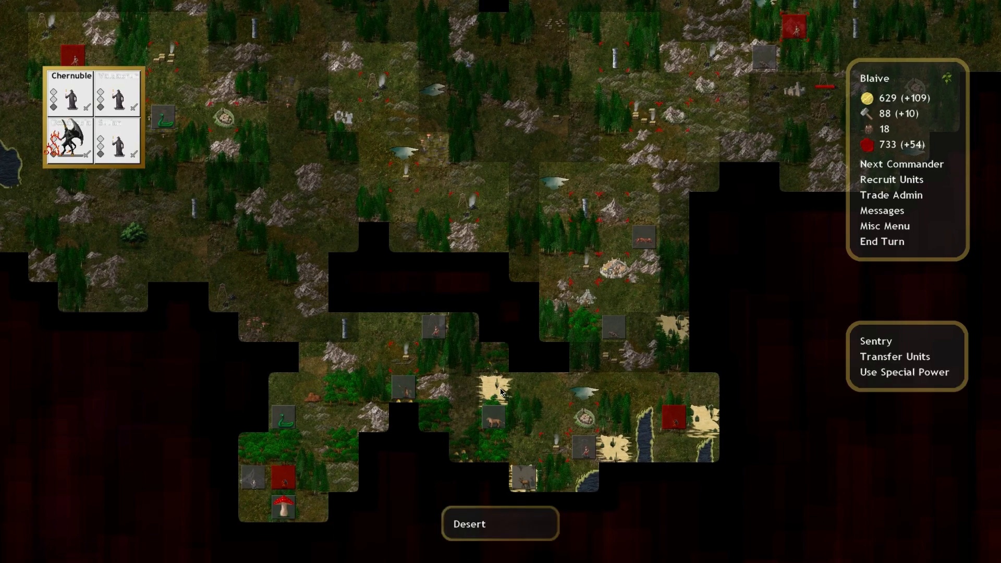
click(490, 398)
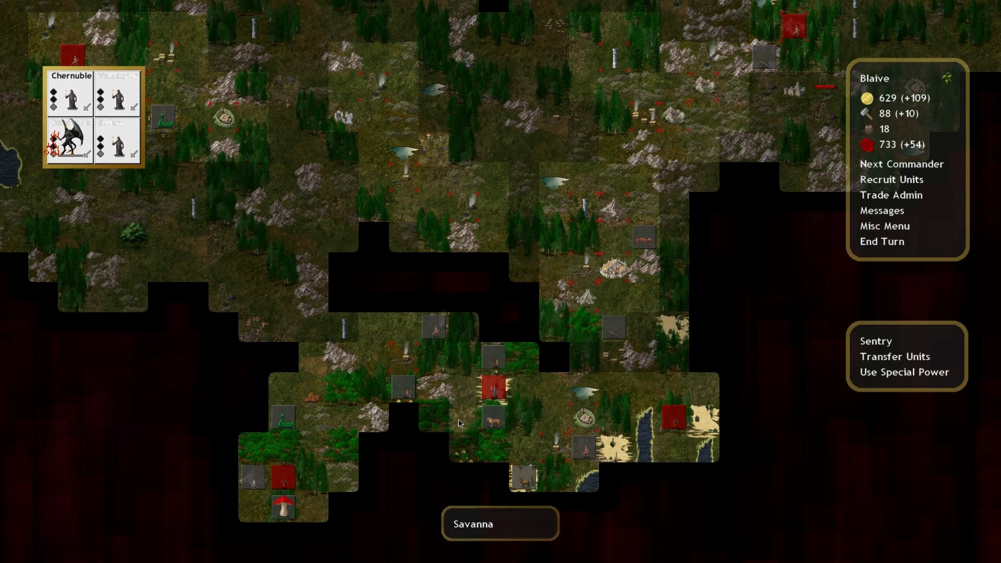
Step: Advance Melchiresa two tiles east and pan the map over the newly revealed land
click(673, 419)
click(704, 419)
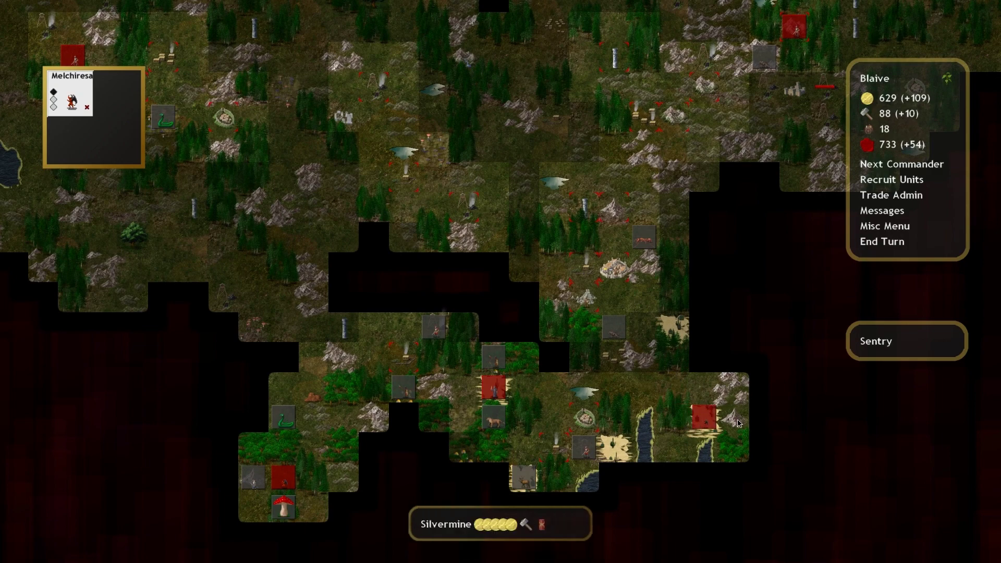
click(739, 422)
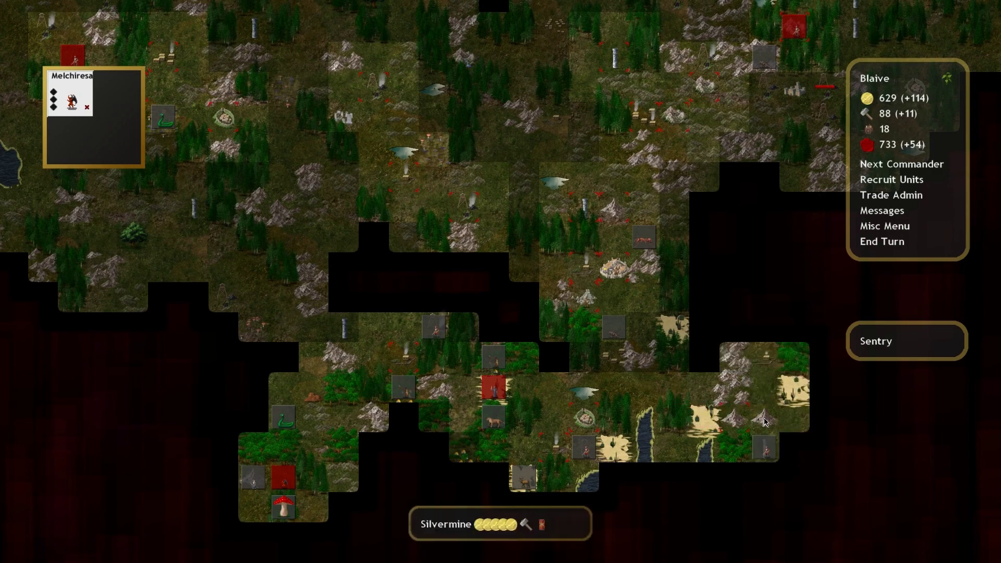
drag(766, 423, 772, 339)
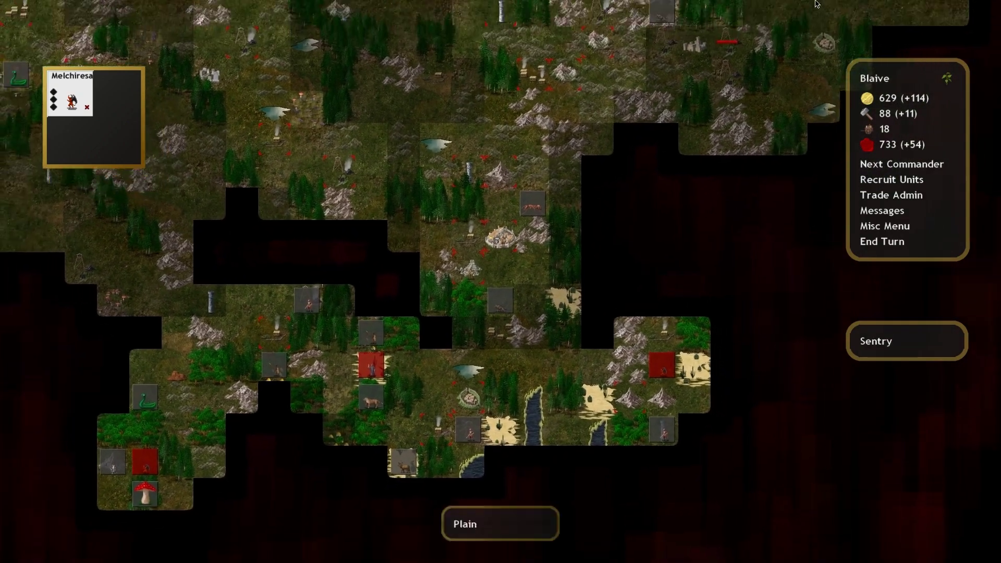
scroll(548, 312, down, 4)
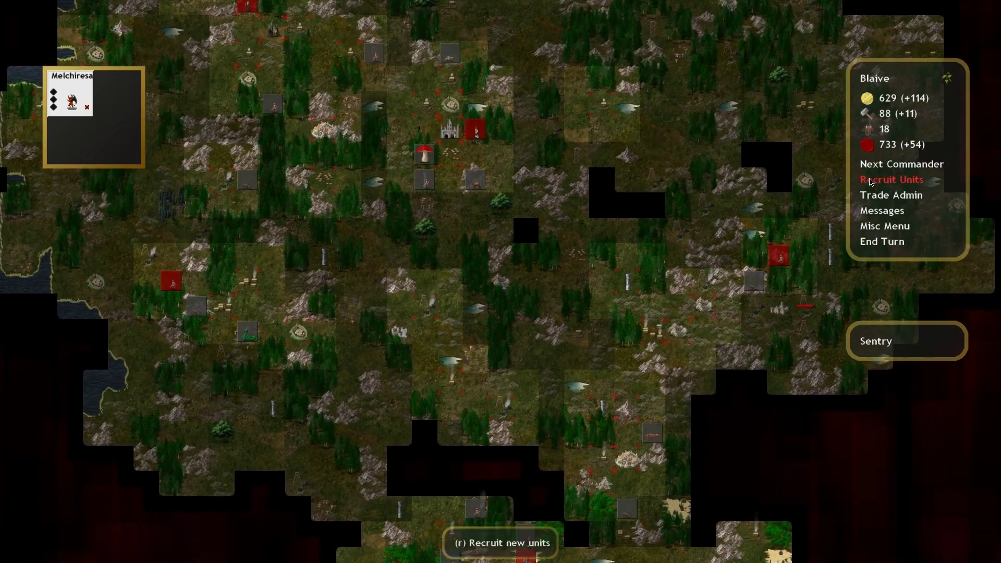
Step: Recruit Heavy Infantries in Citadel and Capitolium, and Jano the White Wizard in the City
click(892, 179)
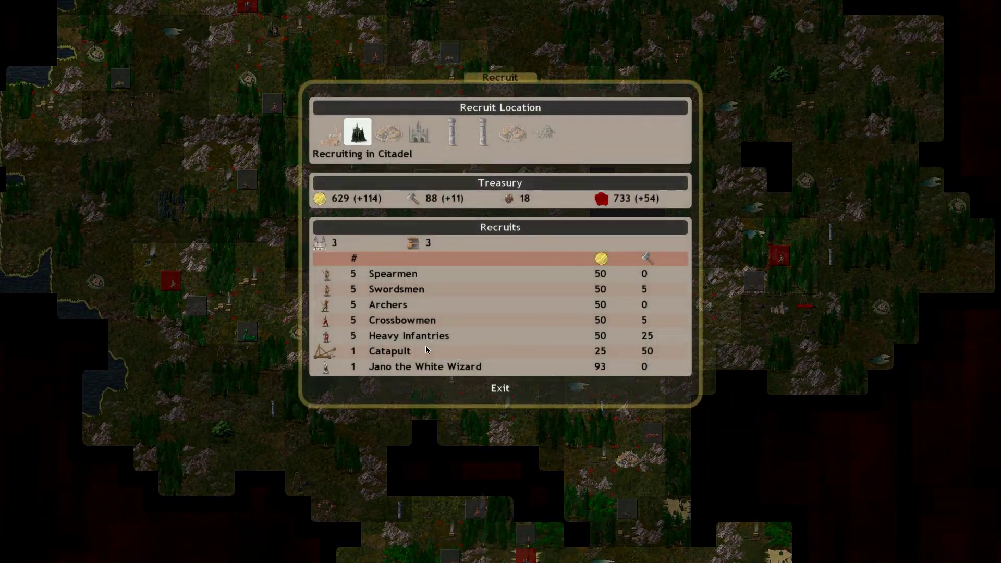
click(328, 133)
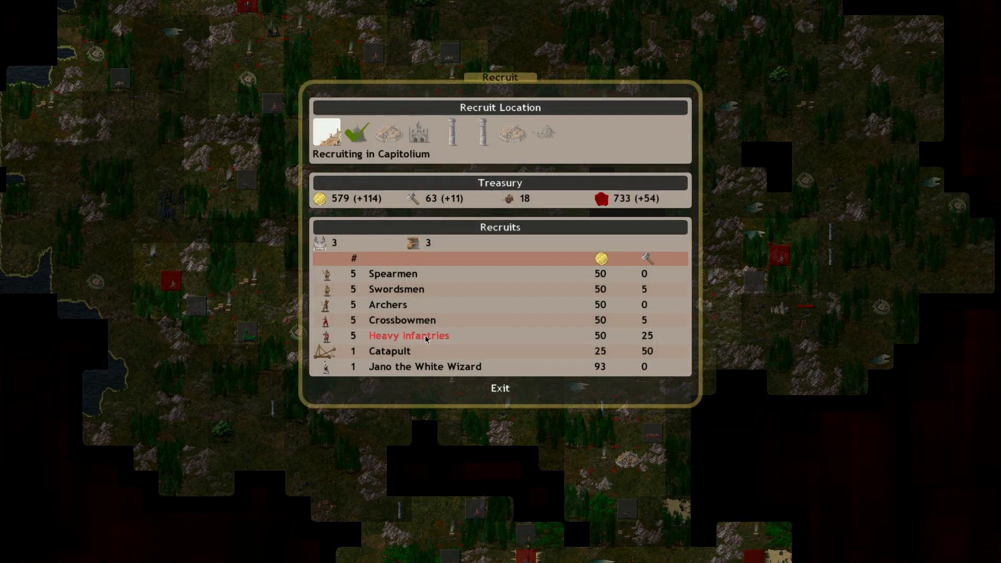
click(408, 336)
click(512, 134)
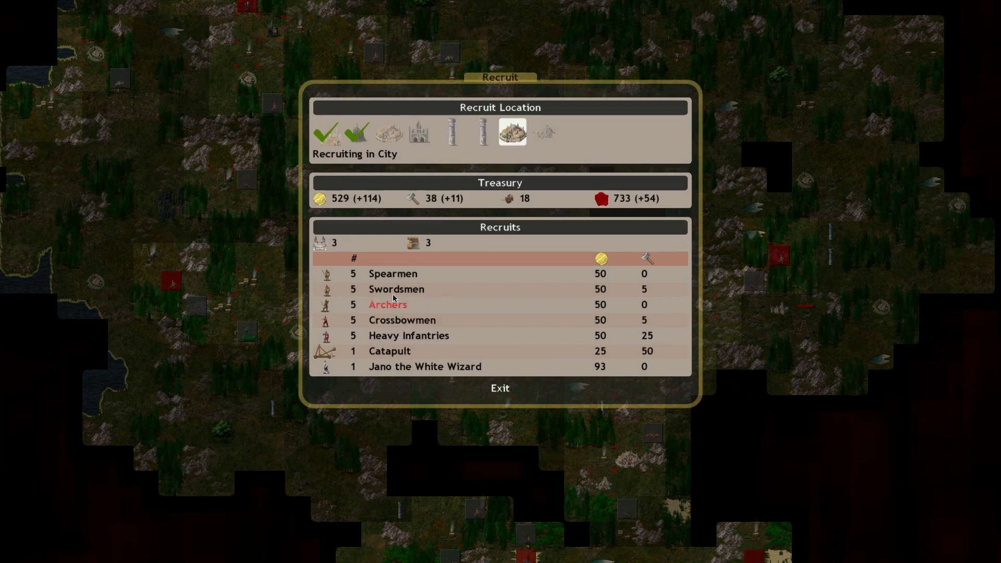
click(462, 367)
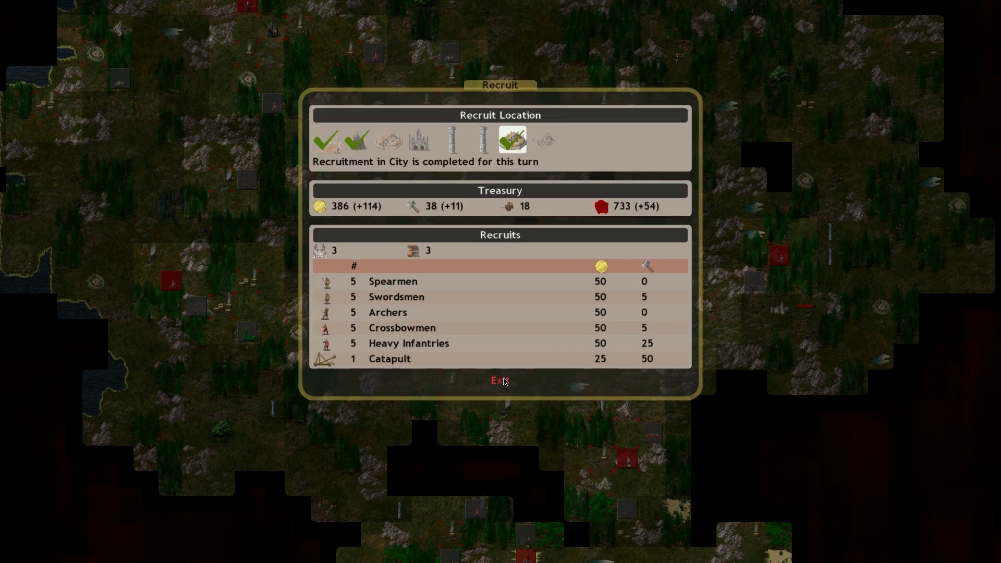
click(503, 381)
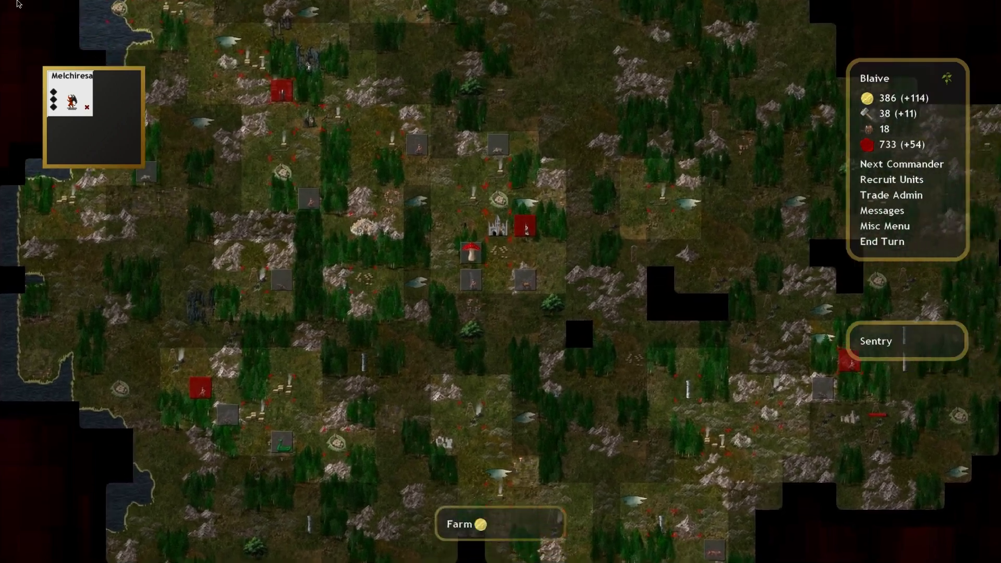
Step: Switch to Blaive, glance at the Misc Menu, and open his demon summoning rituals
key(n)
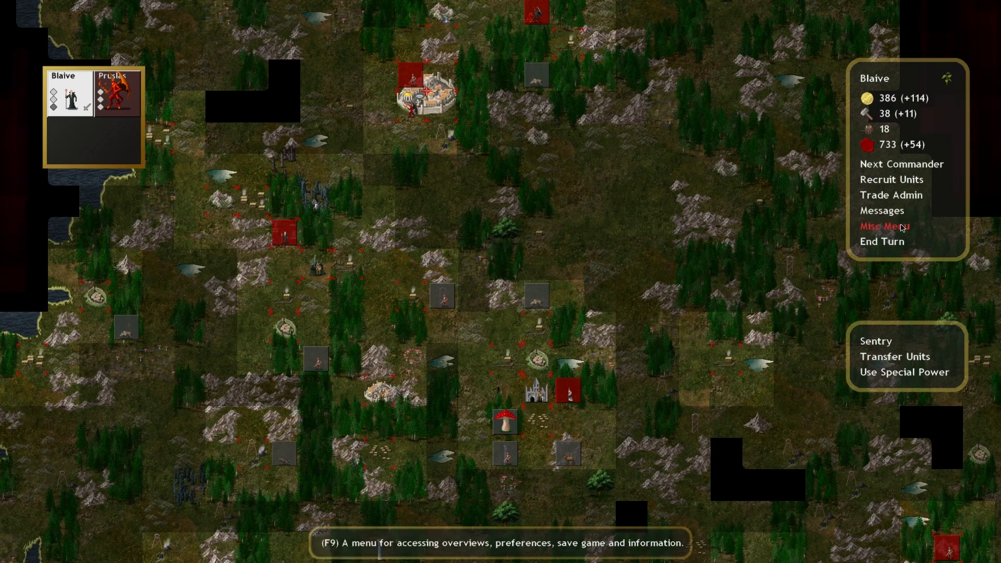
click(884, 226)
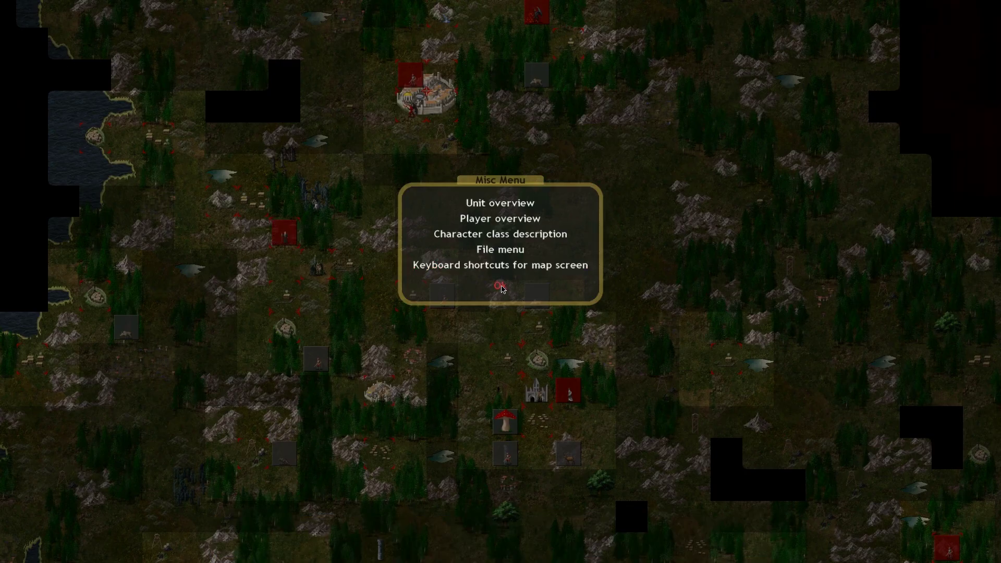
click(501, 286)
click(904, 372)
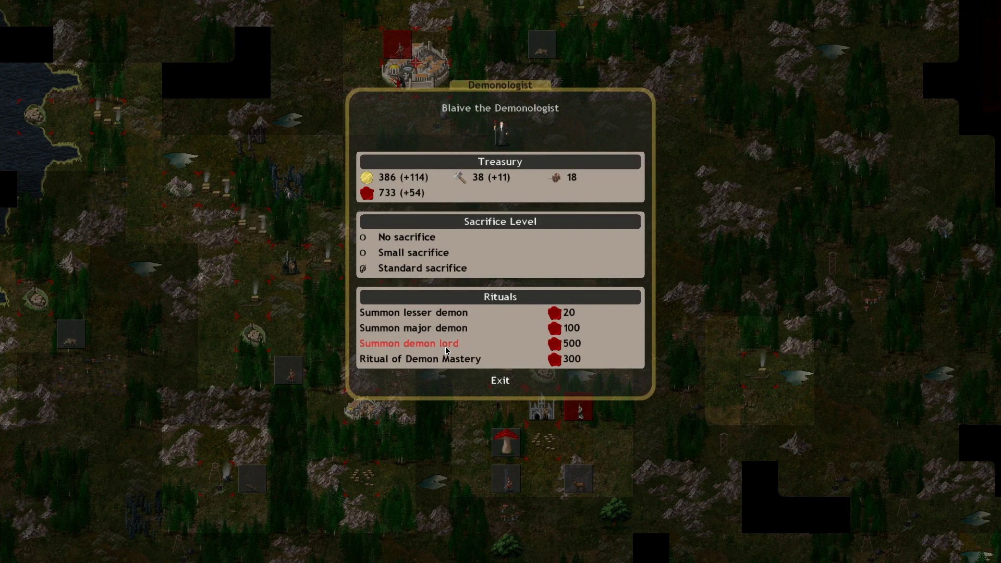
click(501, 381)
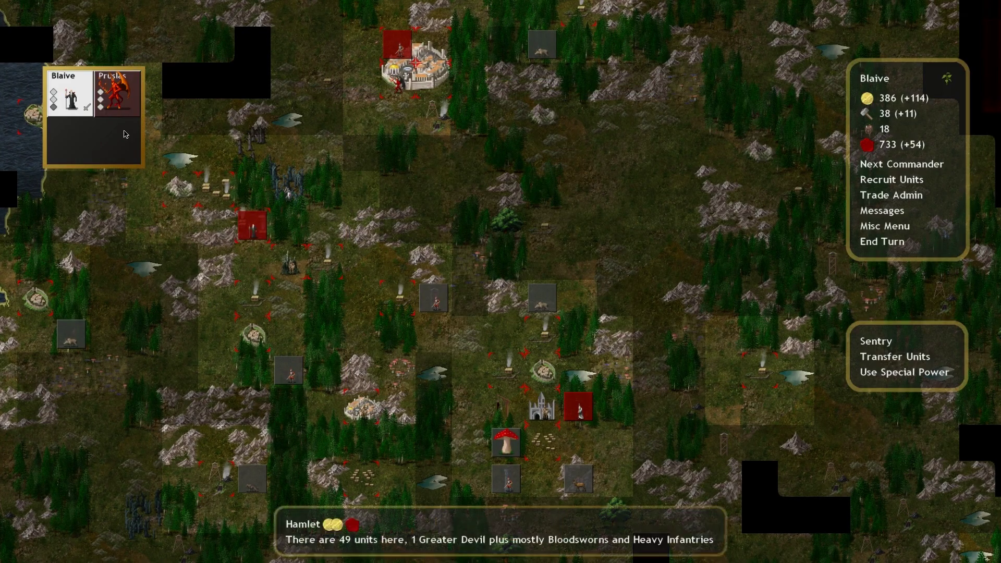
click(100, 95)
click(904, 372)
click(423, 299)
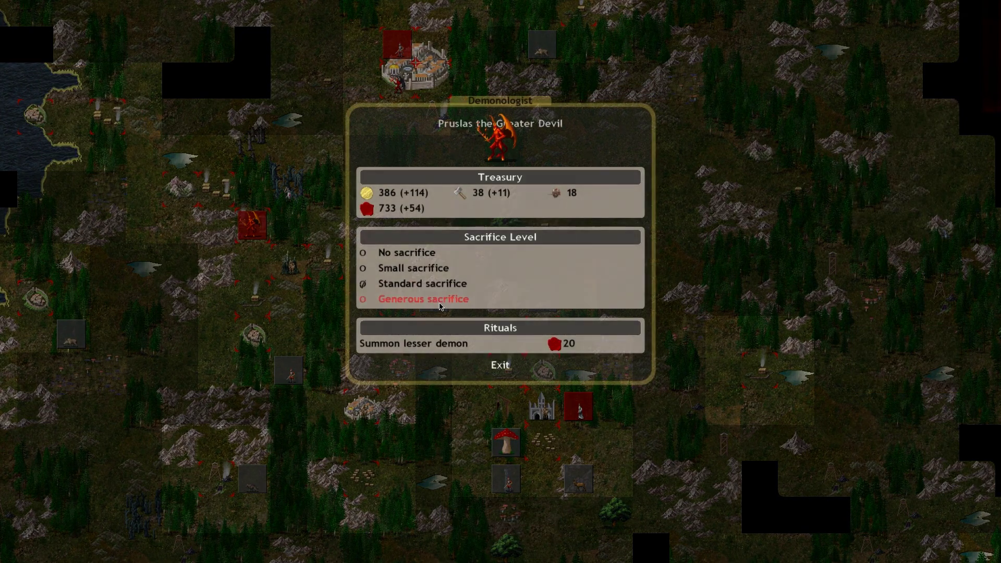
click(500, 364)
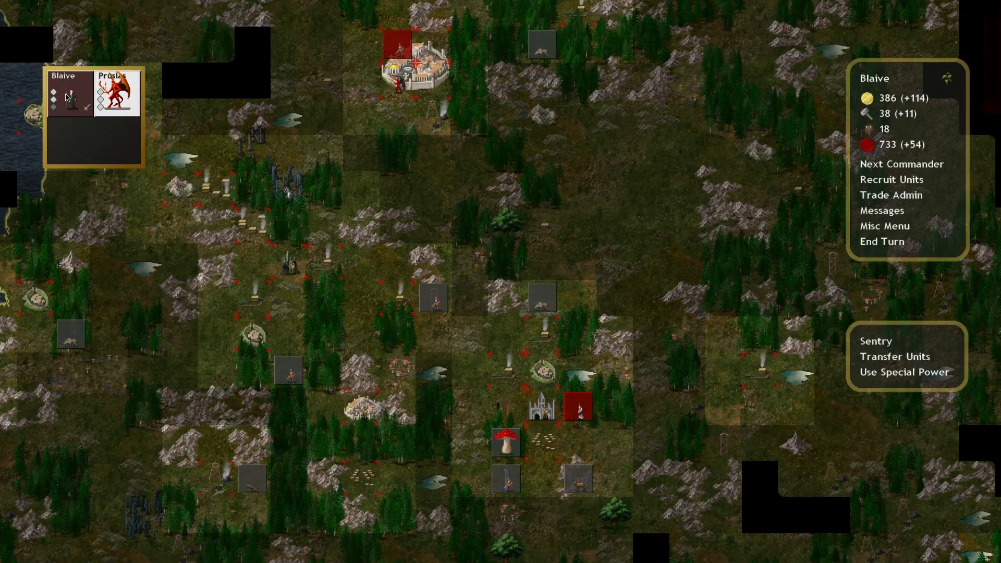
scroll(500, 313, down, 2)
scroll(704, 352, down, 2)
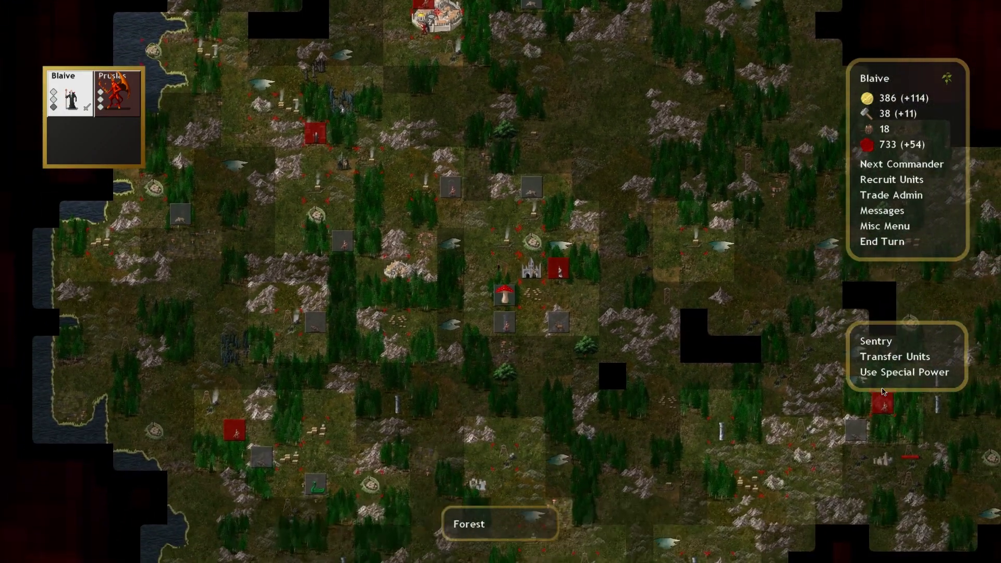
click(899, 372)
click(501, 440)
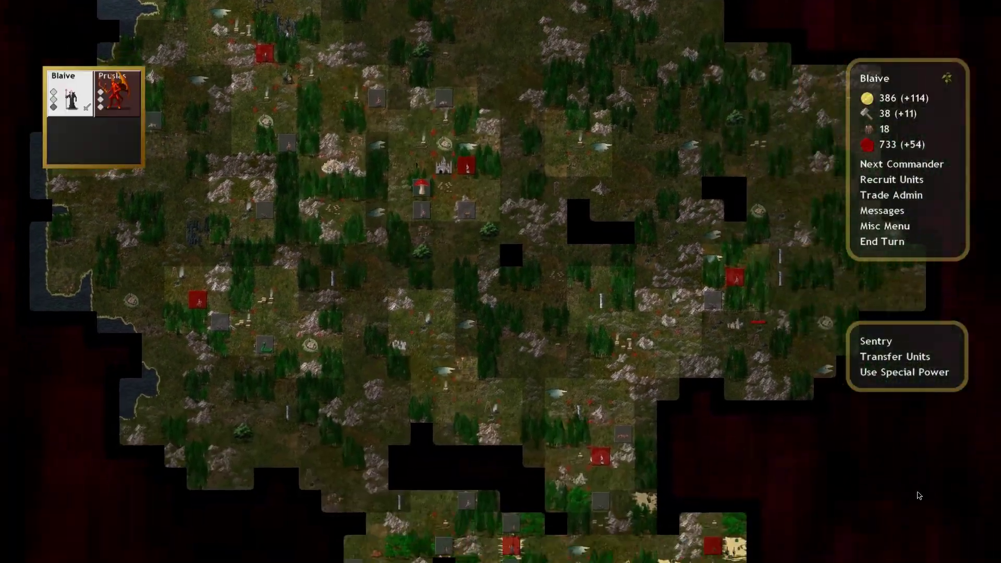
click(727, 271)
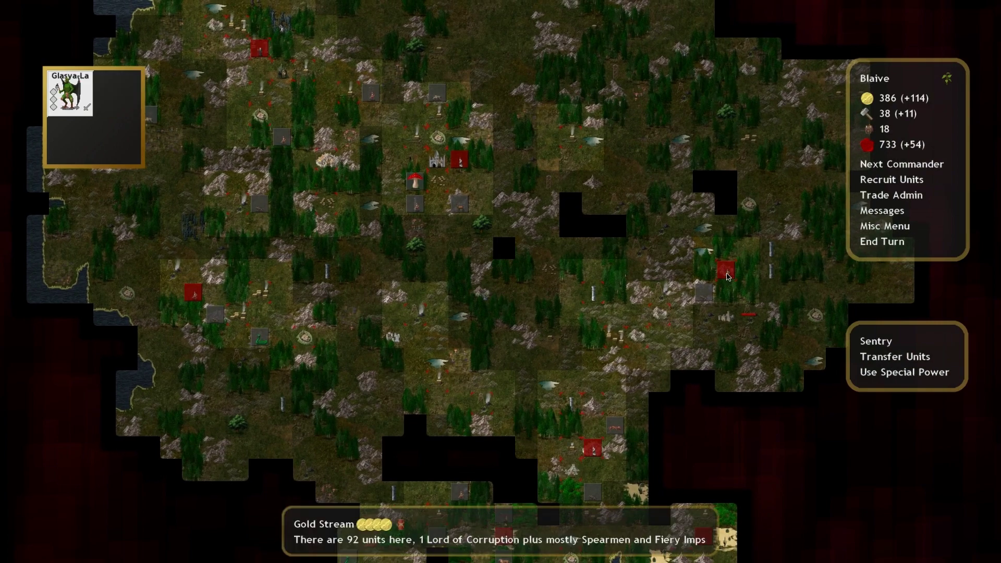
click(903, 372)
click(497, 356)
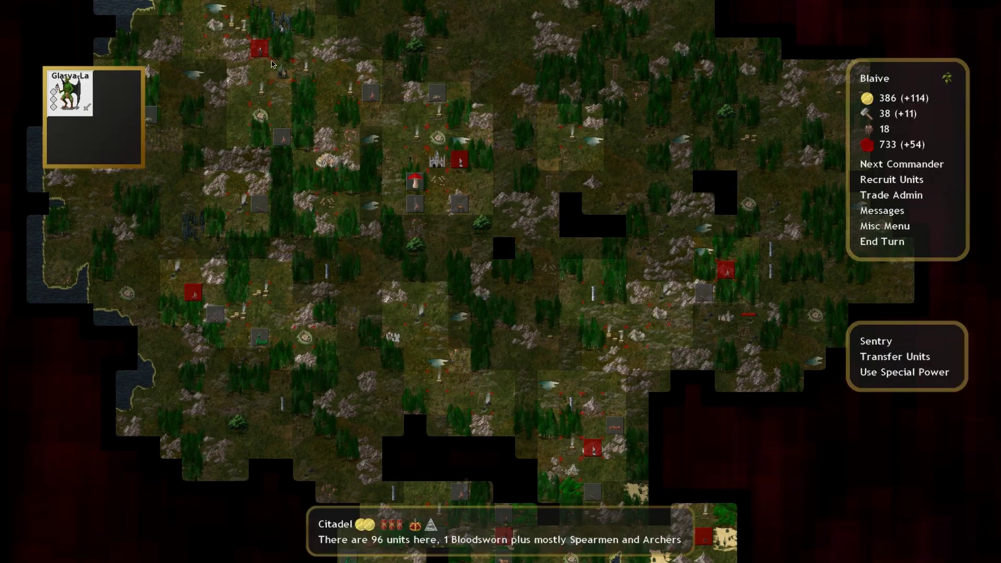
click(728, 271)
right_click(70, 121)
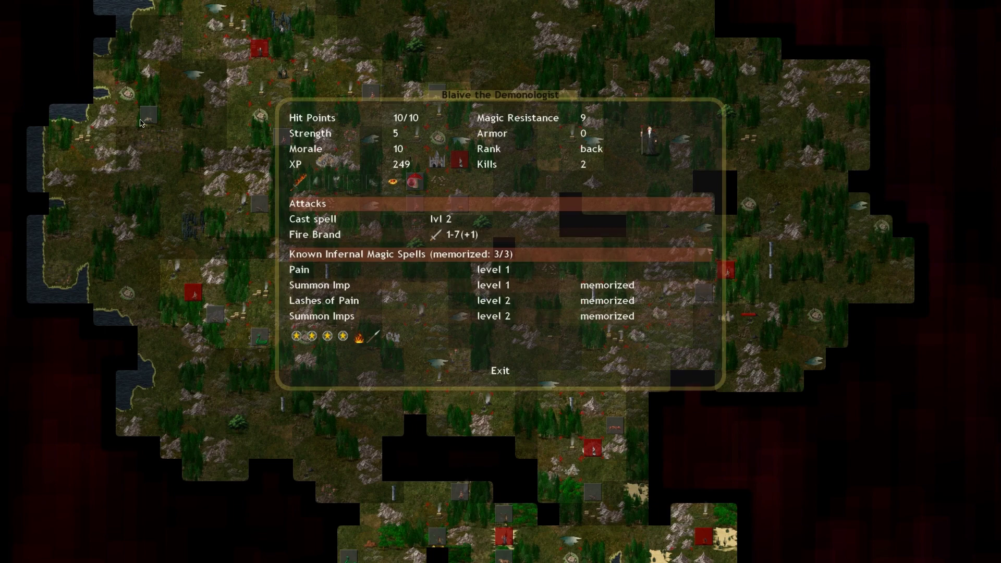
click(499, 371)
click(907, 372)
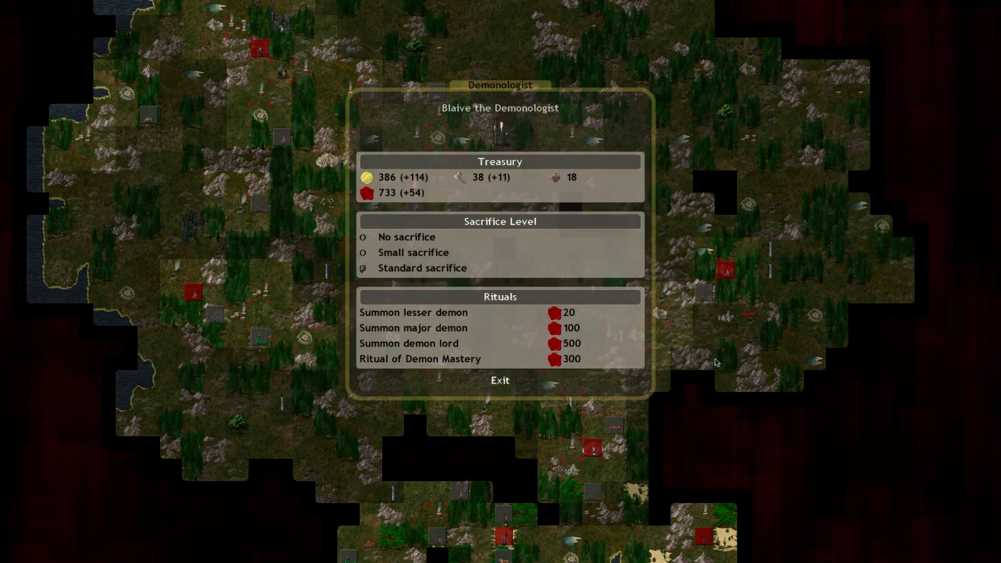
Step: Summon Oray the Goat Sun as a demon lord and inspect its stats
click(432, 344)
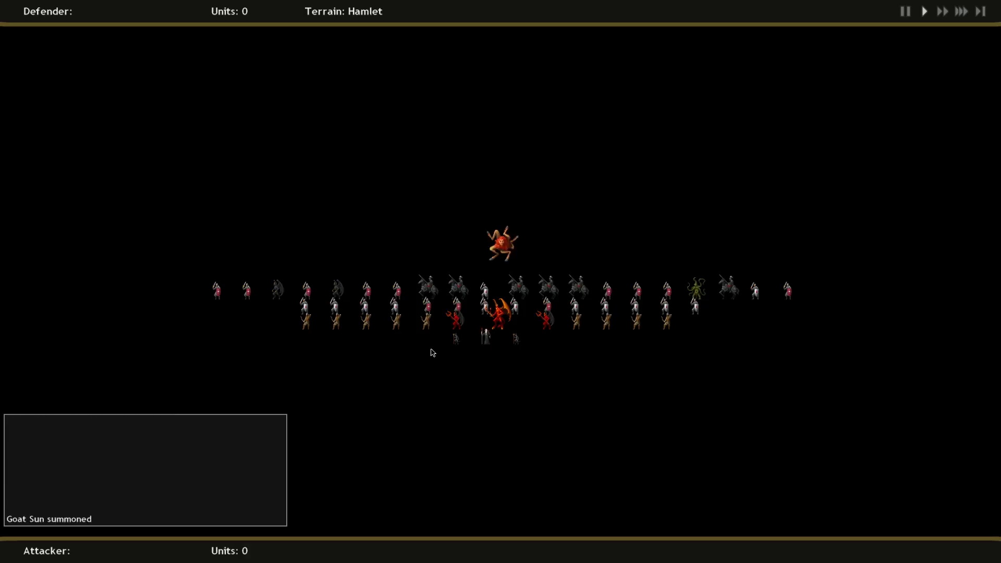
right_click(501, 249)
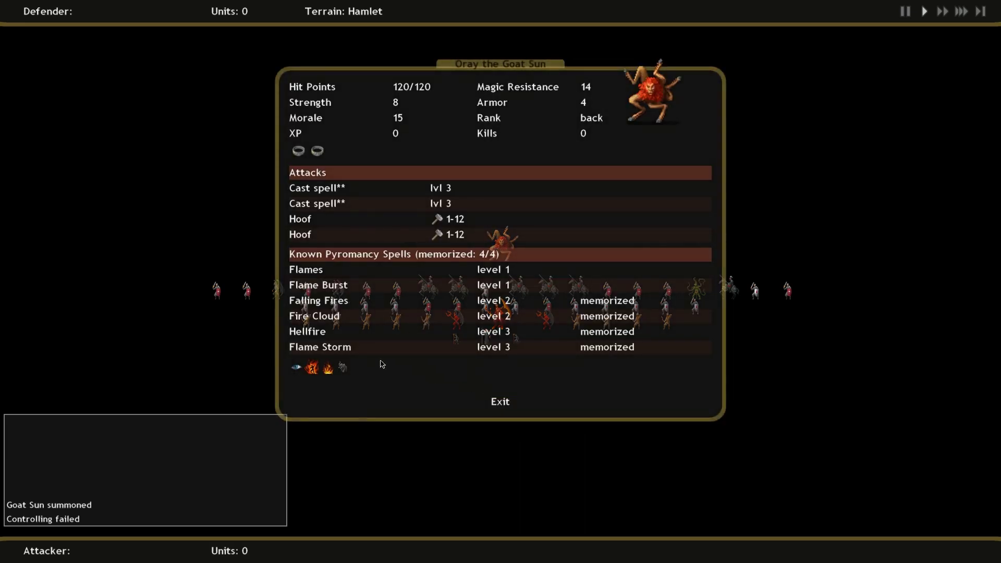
click(497, 411)
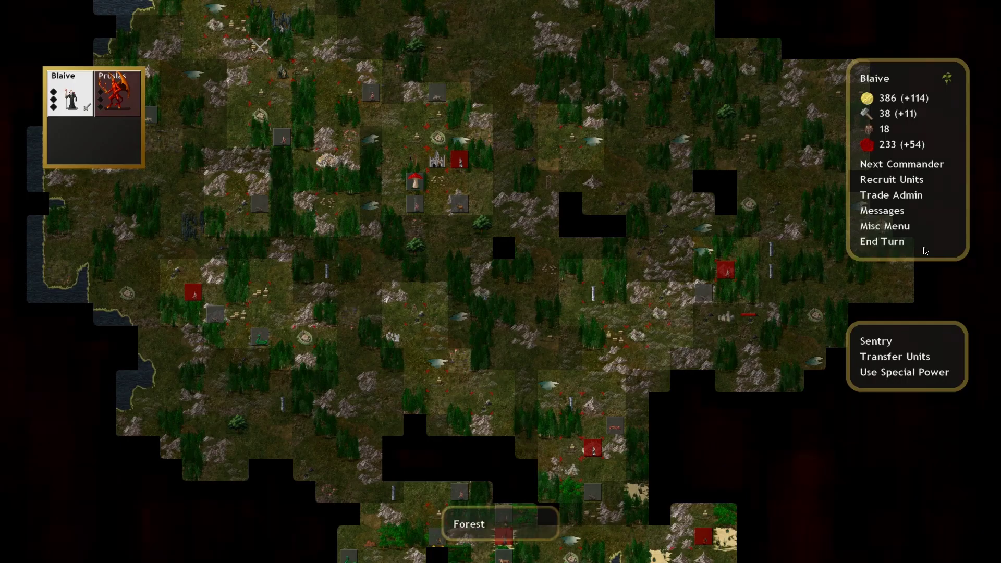
Step: End the turn and skip the battle against Independents to its result
click(688, 208)
click(499, 256)
click(980, 12)
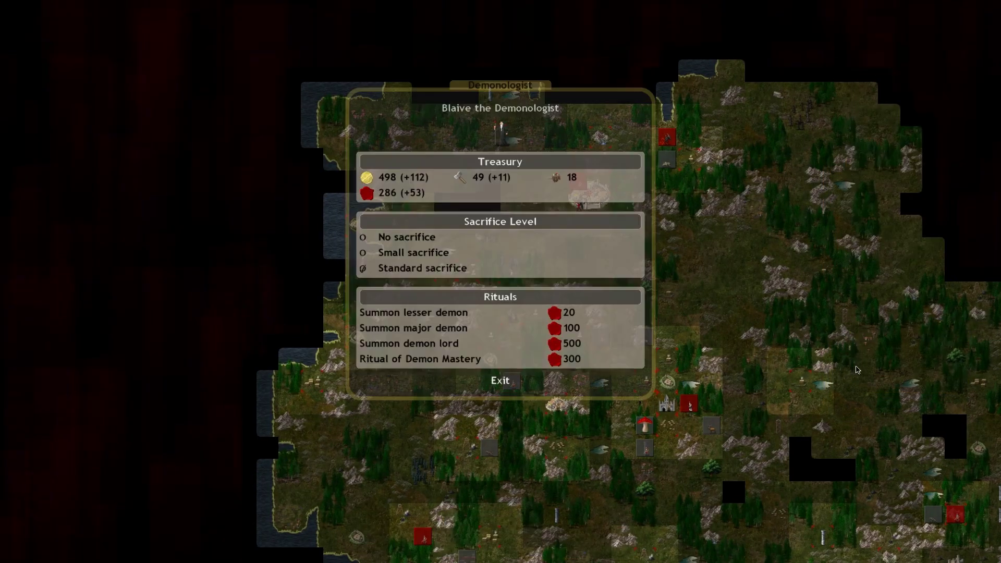
Step: Summon a lesser demon and leave the hamlet battle screen for the realm map
click(428, 312)
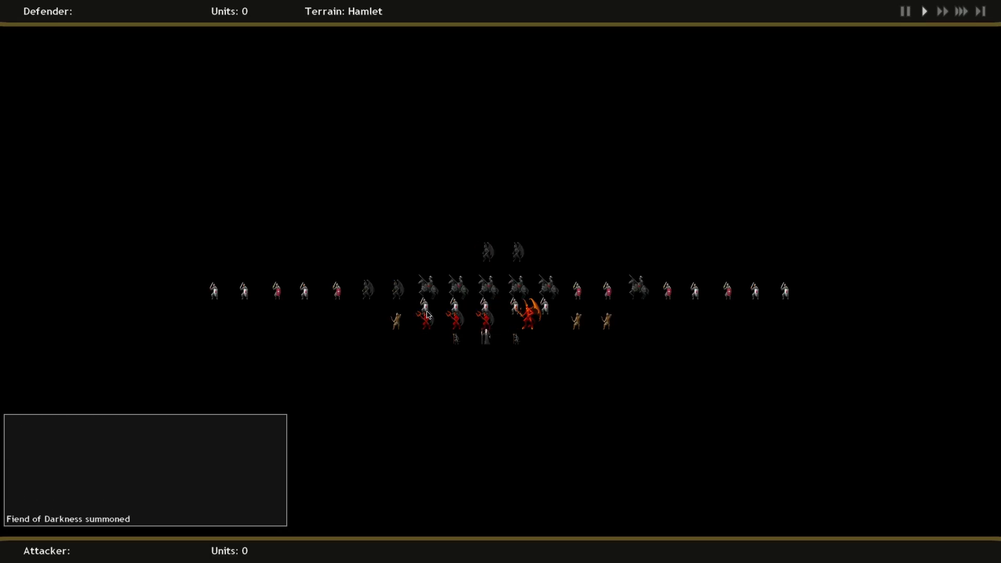
key(r)
click(426, 314)
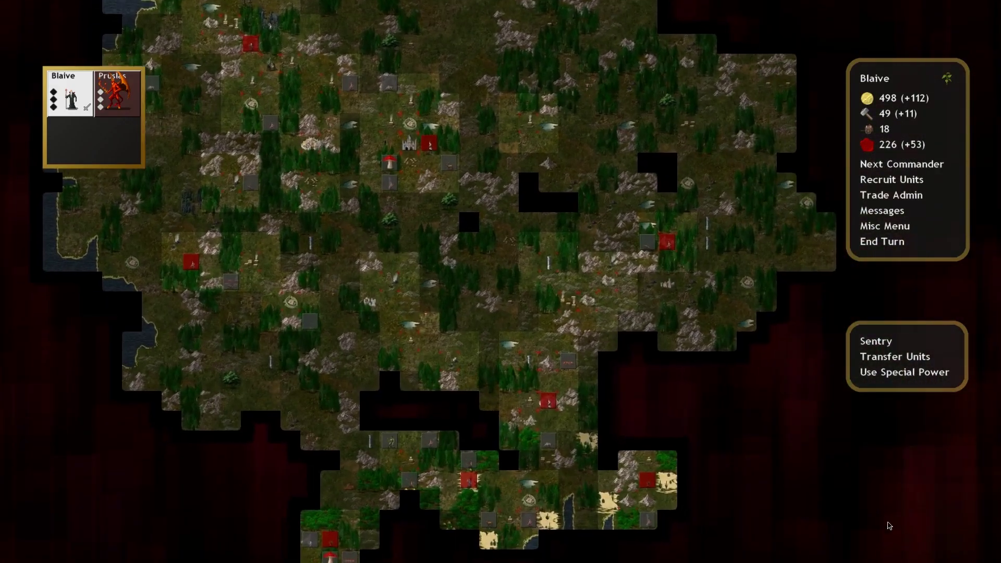
Step: Move the Imp Melchiresa two tiles east, then select Jano at his city
key(Down)
click(662, 442)
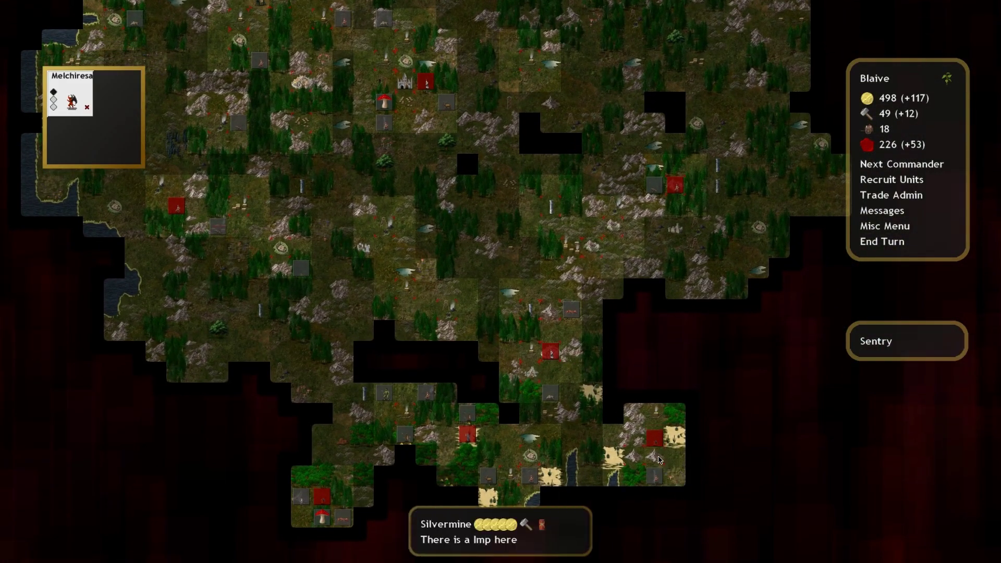
click(689, 453)
click(693, 412)
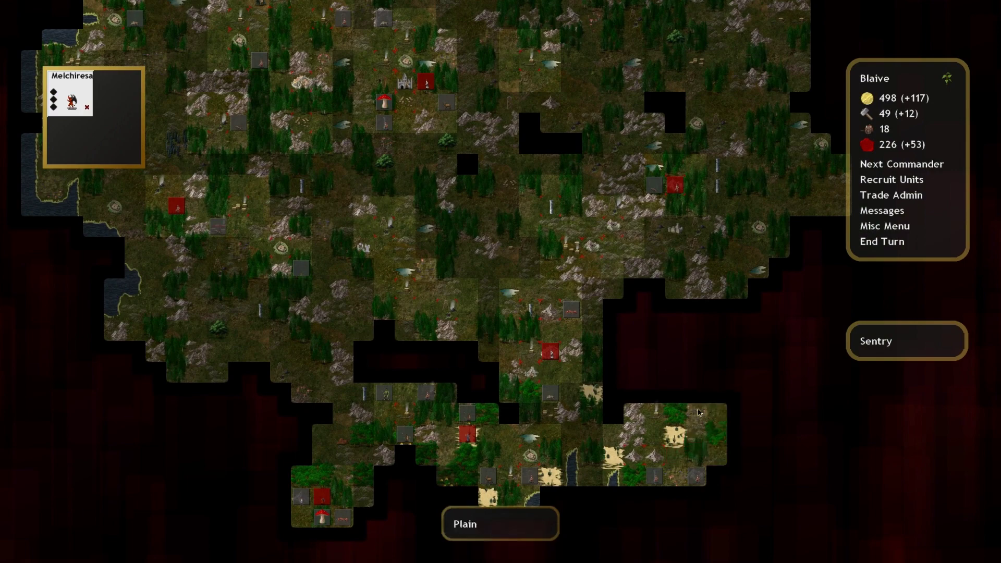
click(551, 352)
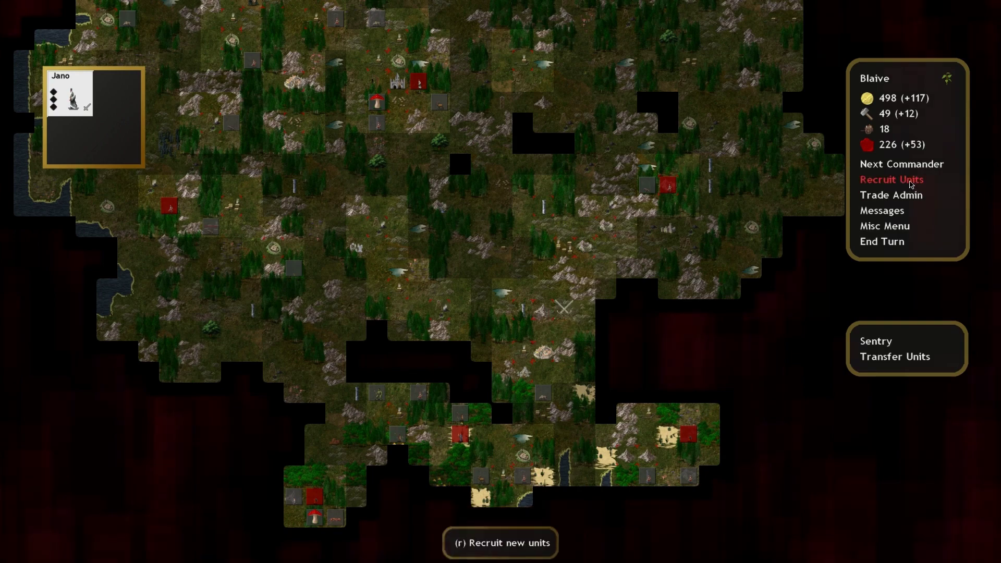
Step: Recruit troops in the City, Swordsmen in the Temple City, and troops in the Citadel
click(907, 183)
click(513, 141)
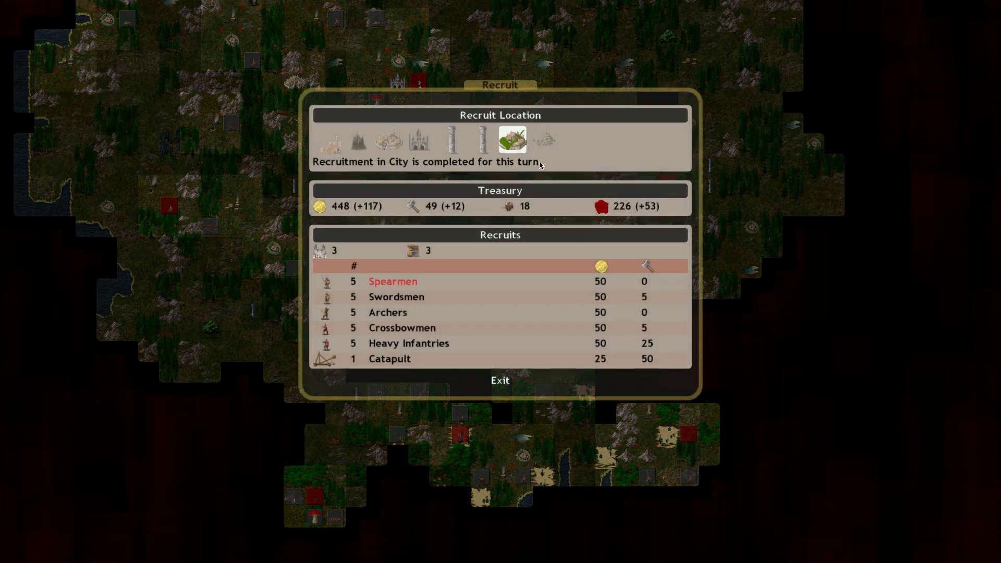
click(546, 141)
click(396, 296)
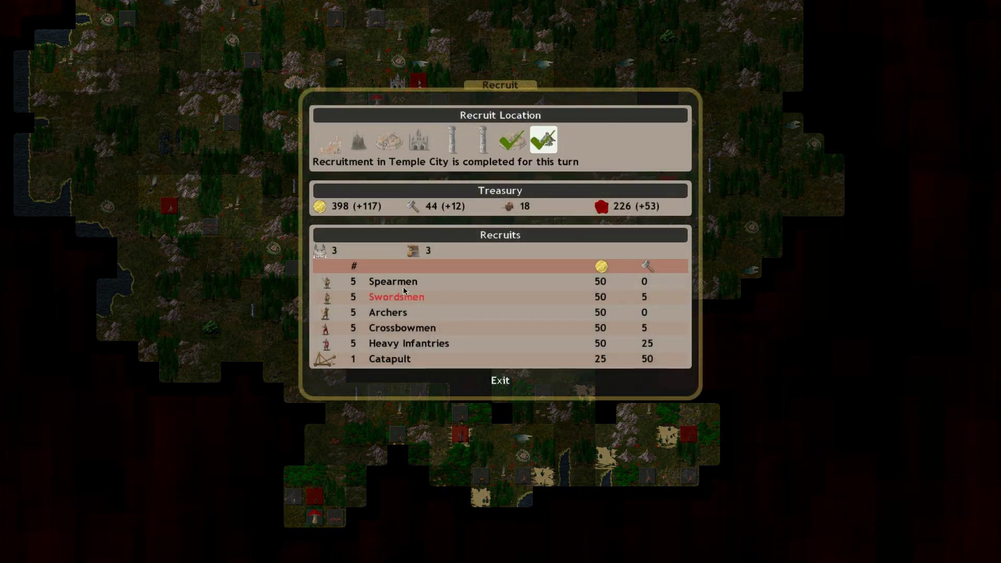
click(358, 141)
click(499, 381)
Step: Move Shax two tiles west and march Chernuble's army southwest
click(280, 422)
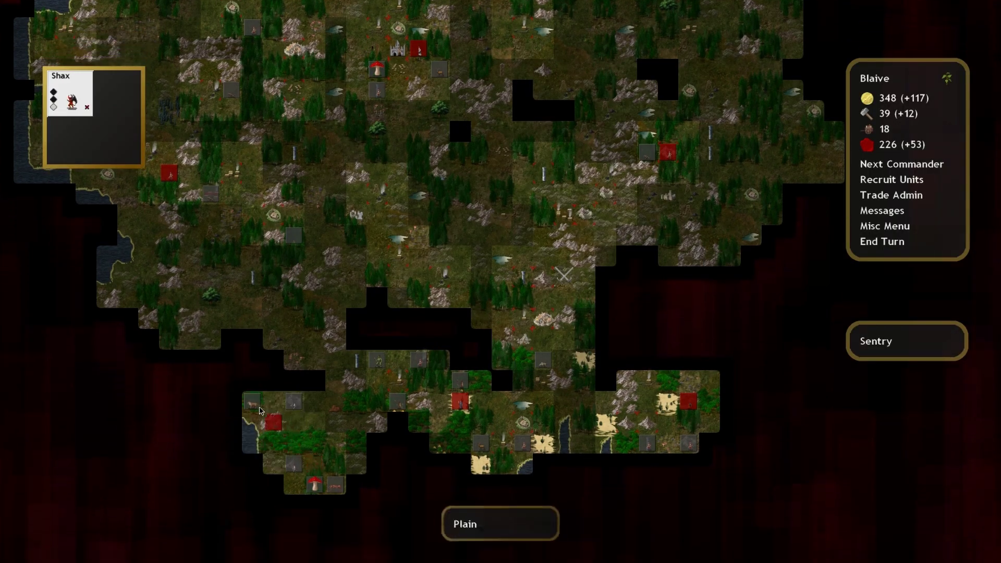
click(277, 400)
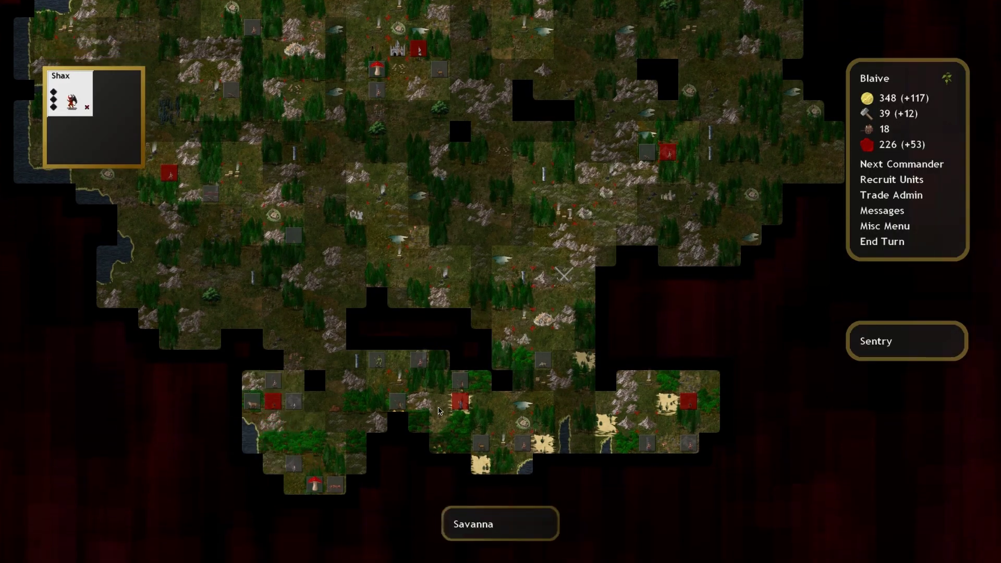
click(461, 403)
scroll(469, 410, up, 2)
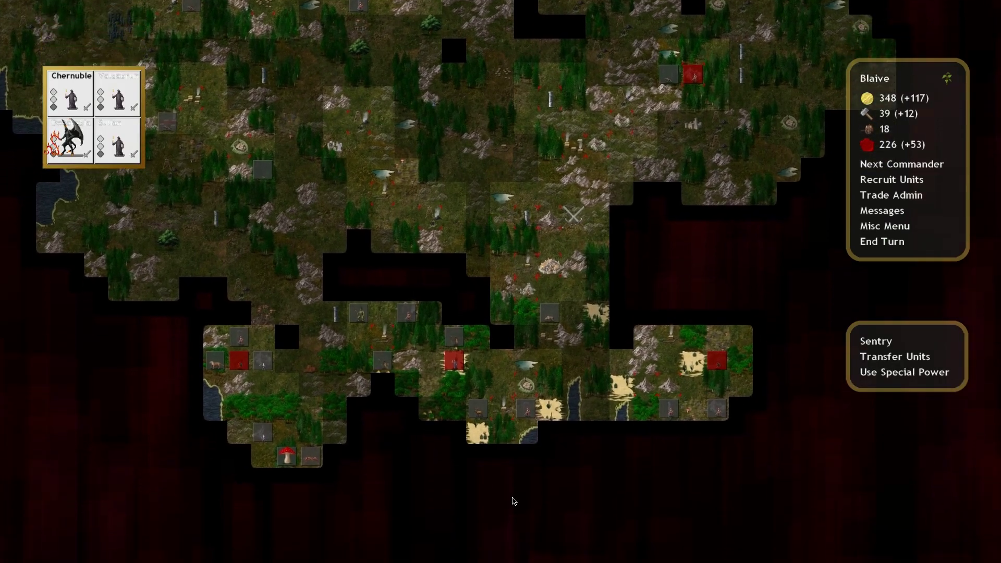
scroll(391, 407, up, 1)
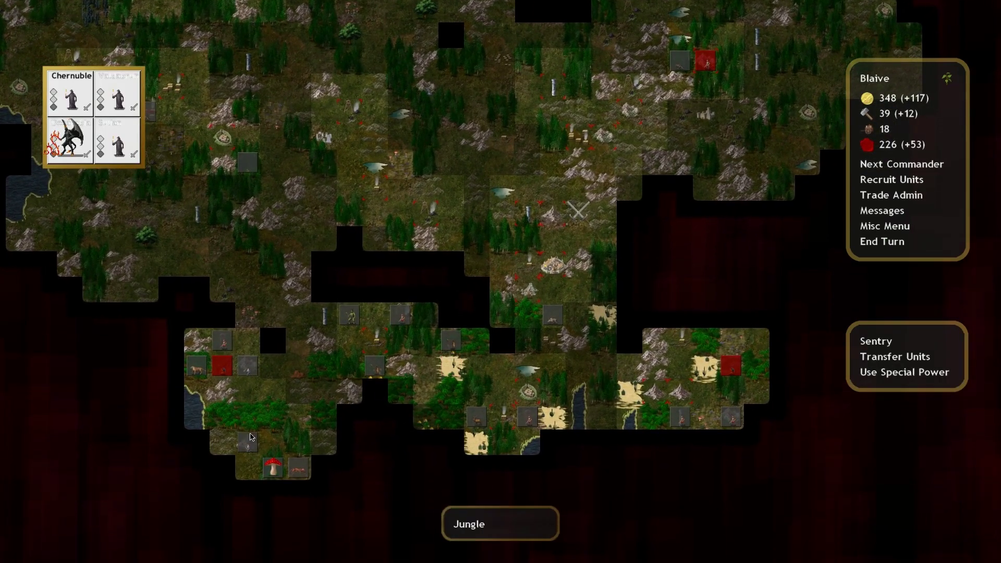
key(n)
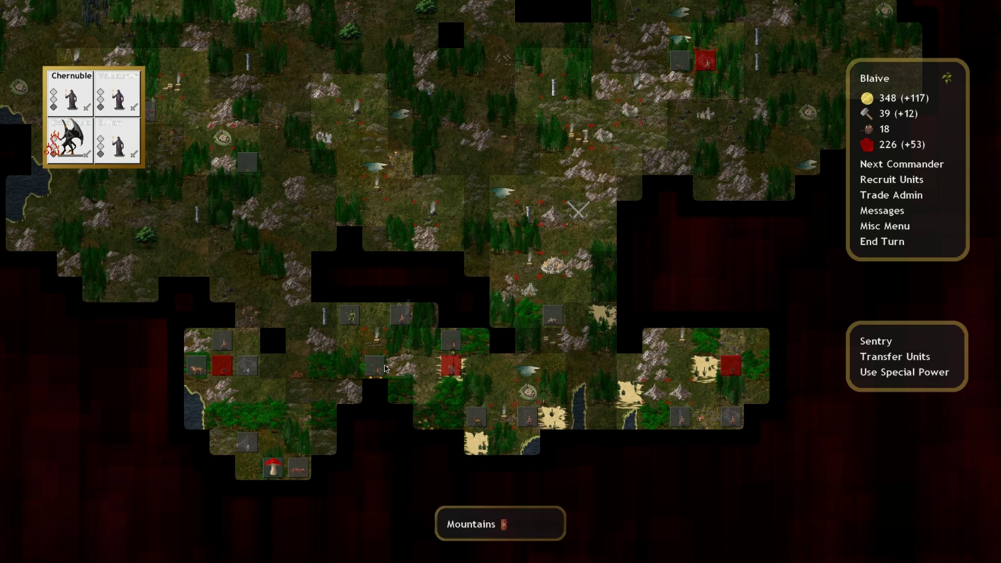
click(374, 429)
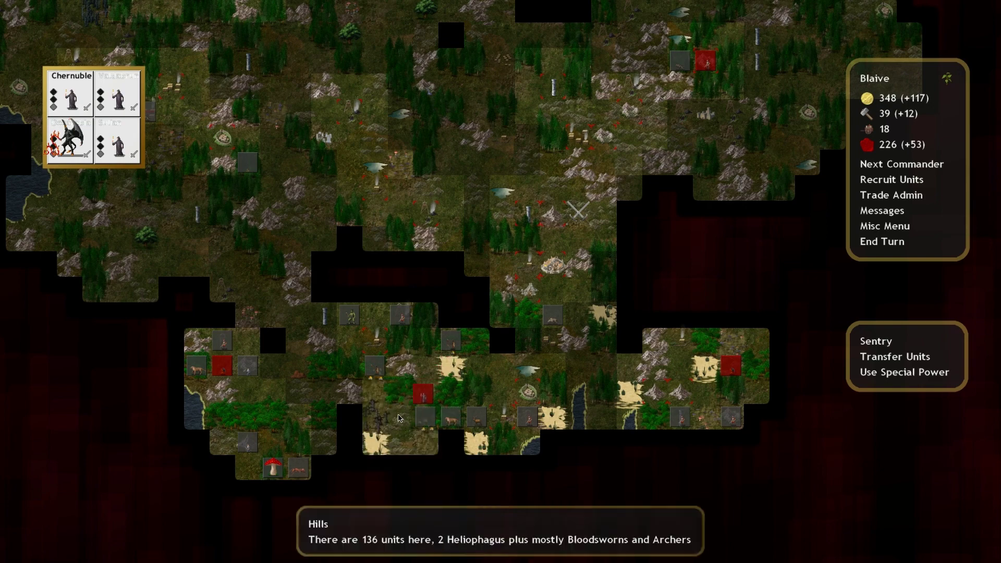
scroll(371, 433, down, 3)
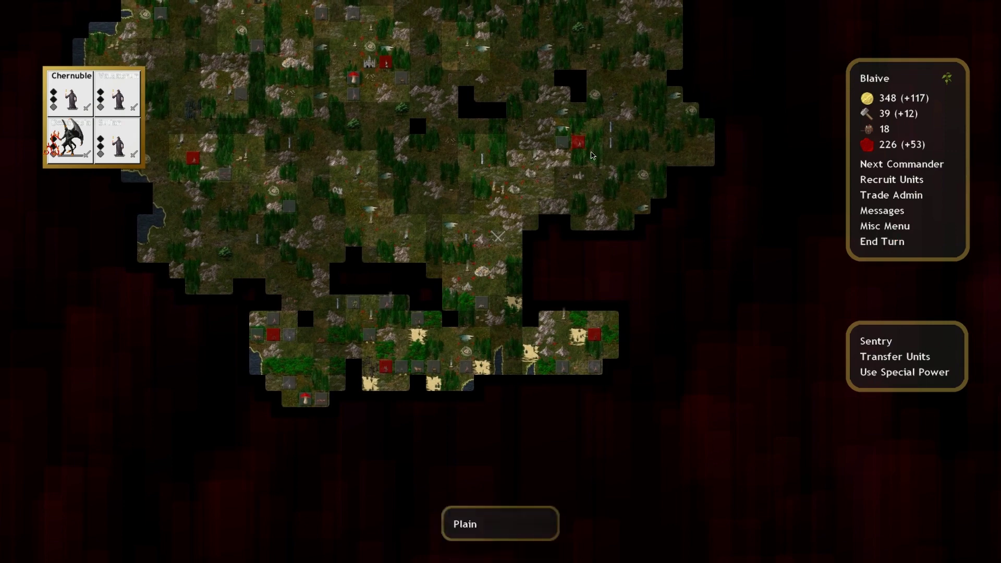
Step: End the turn and skip the resulting battle against Independents
click(591, 153)
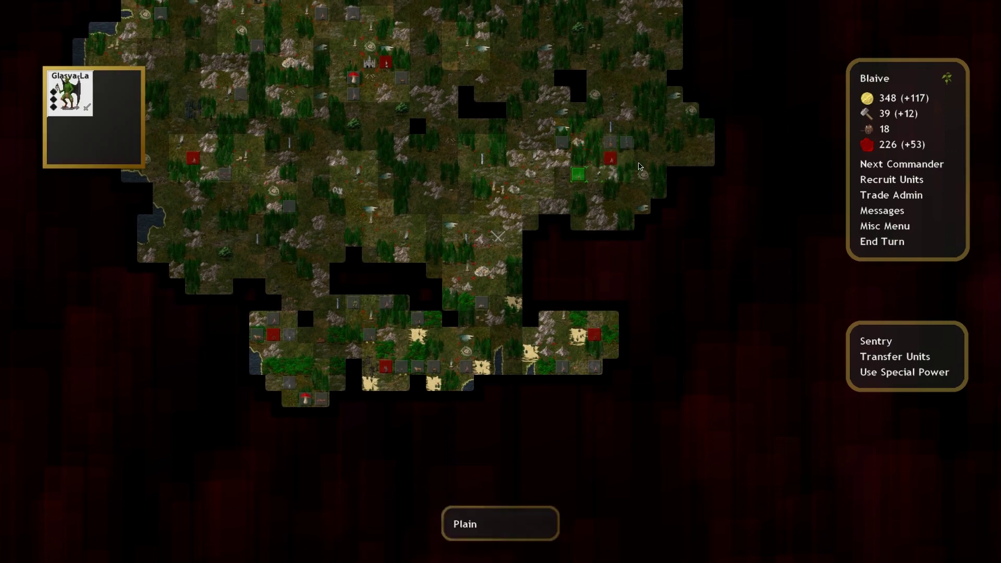
click(881, 241)
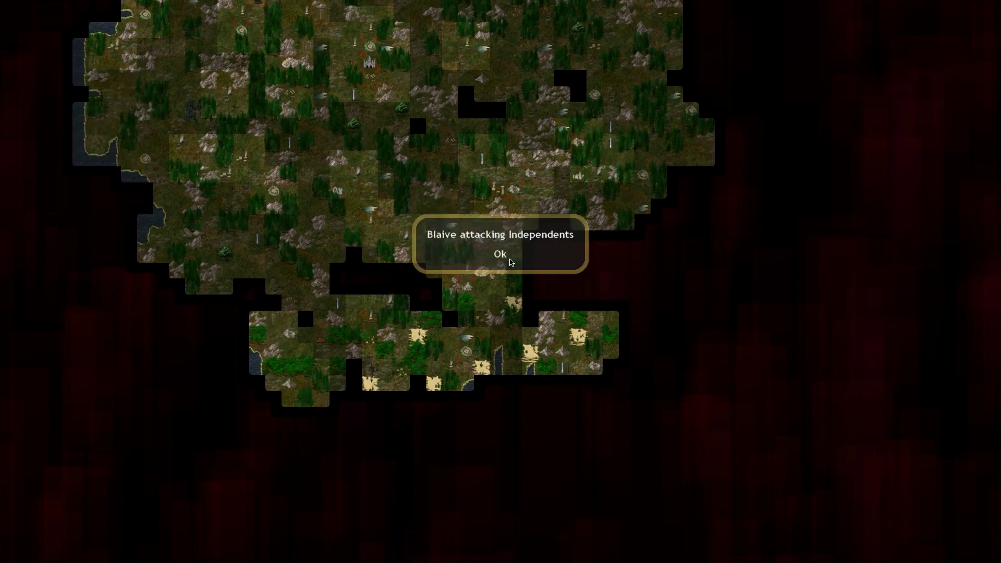
click(504, 257)
key(Escape)
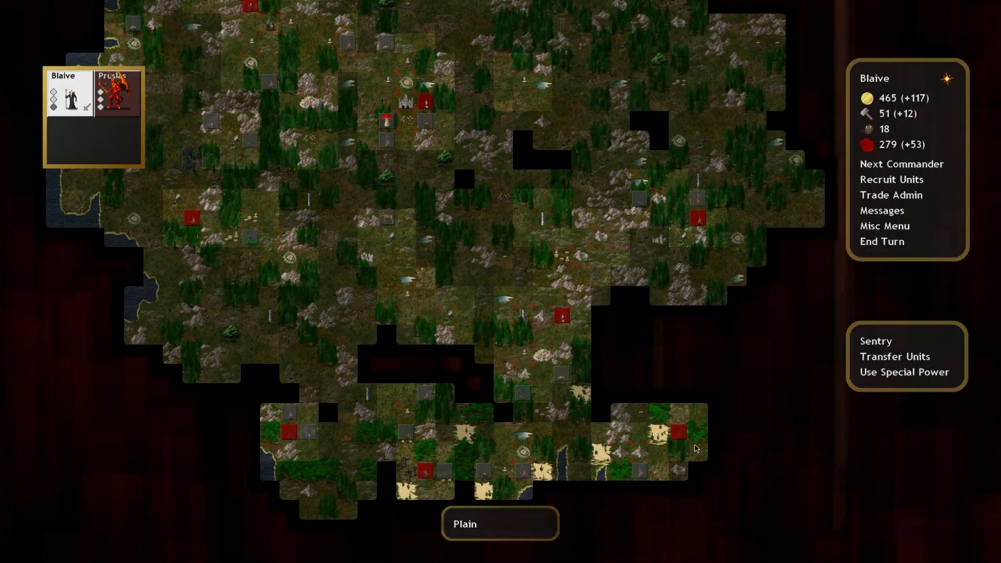
Step: Move the Imp two tiles north and Glasya-La to a neighbouring tile, then end the turn
click(686, 407)
click(679, 383)
click(660, 359)
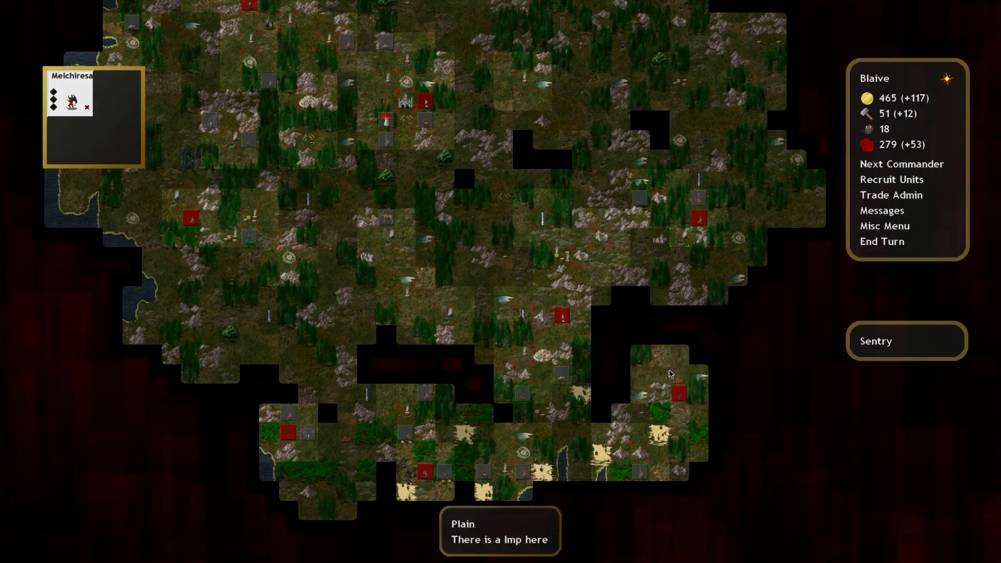
click(698, 217)
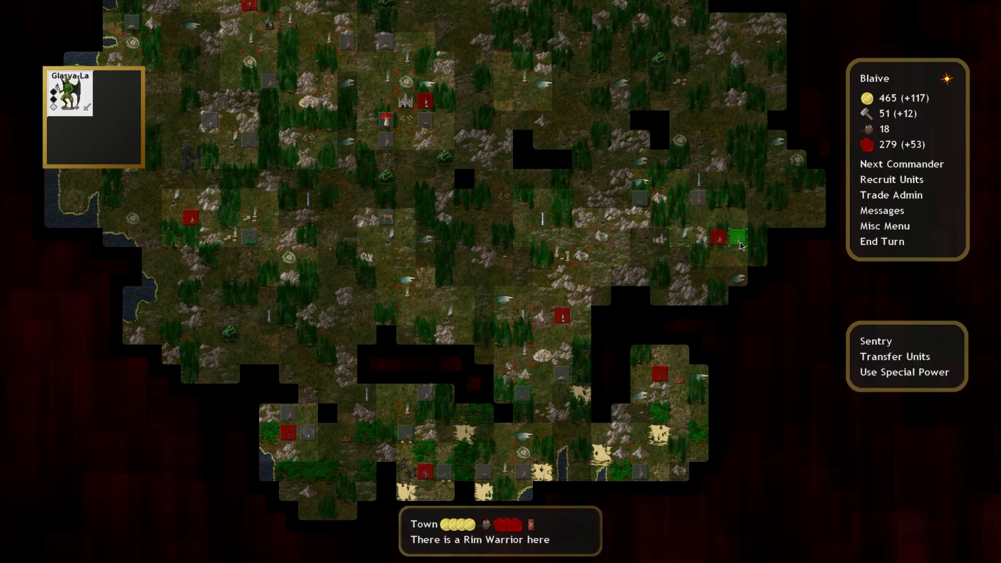
click(740, 244)
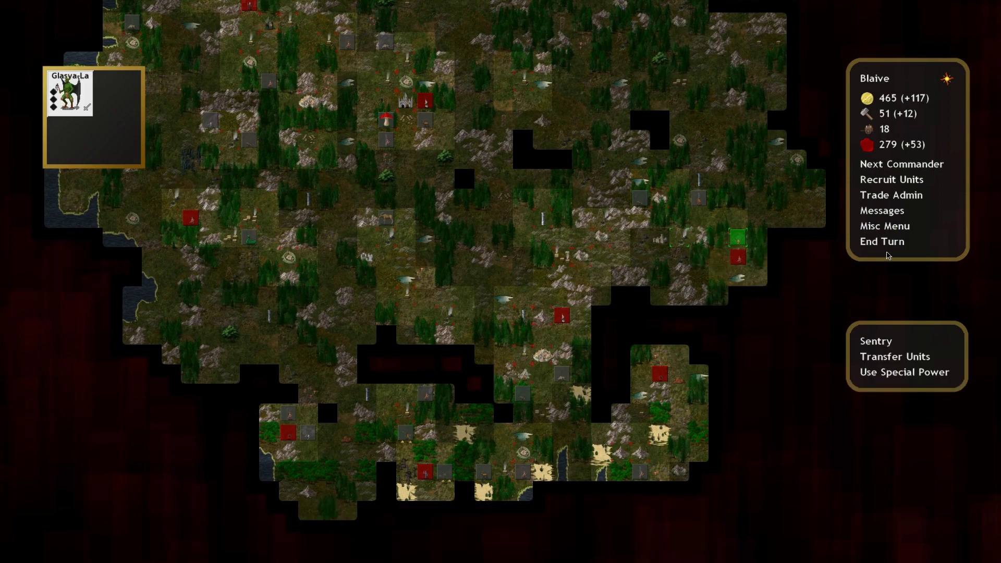
key(e)
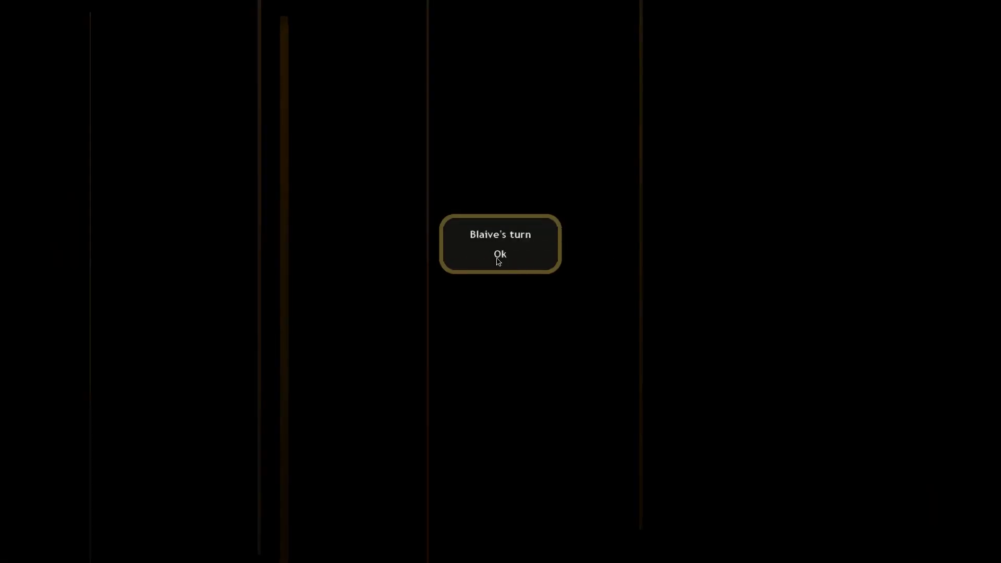
Step: Dismiss the new-turn announcement and scout offer, then end the turn and close the battle
click(500, 257)
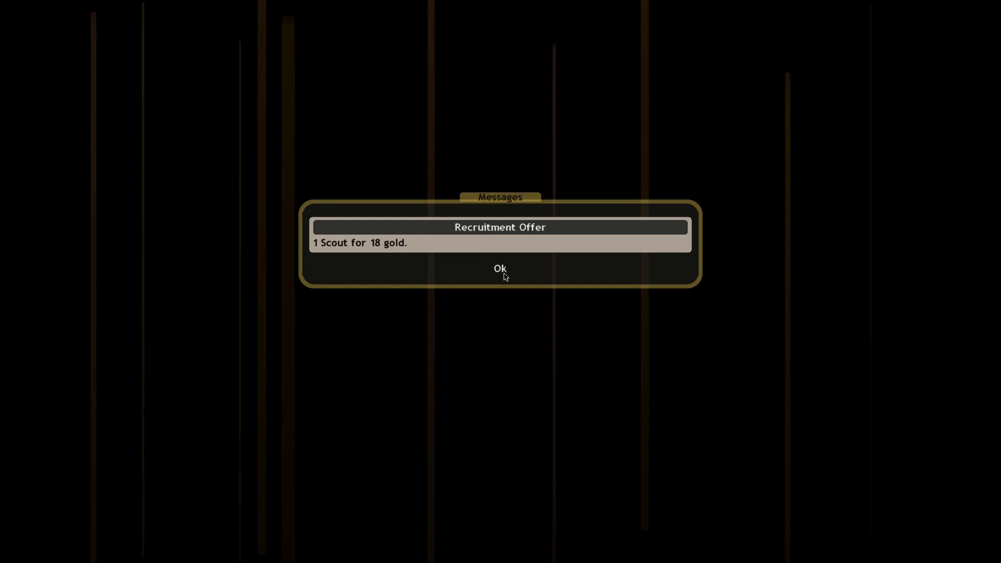
click(500, 270)
scroll(788, 361, up, 3)
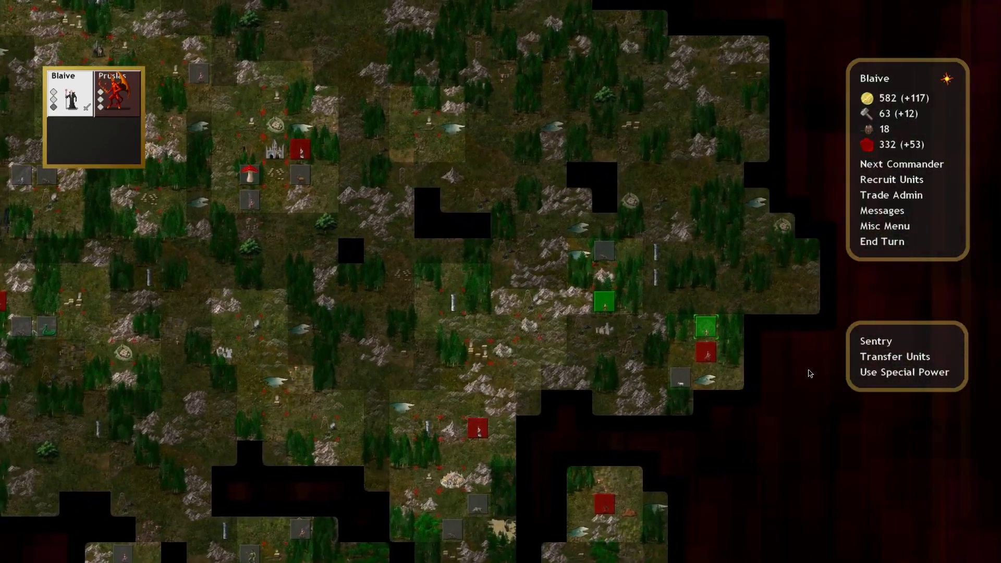
key(n)
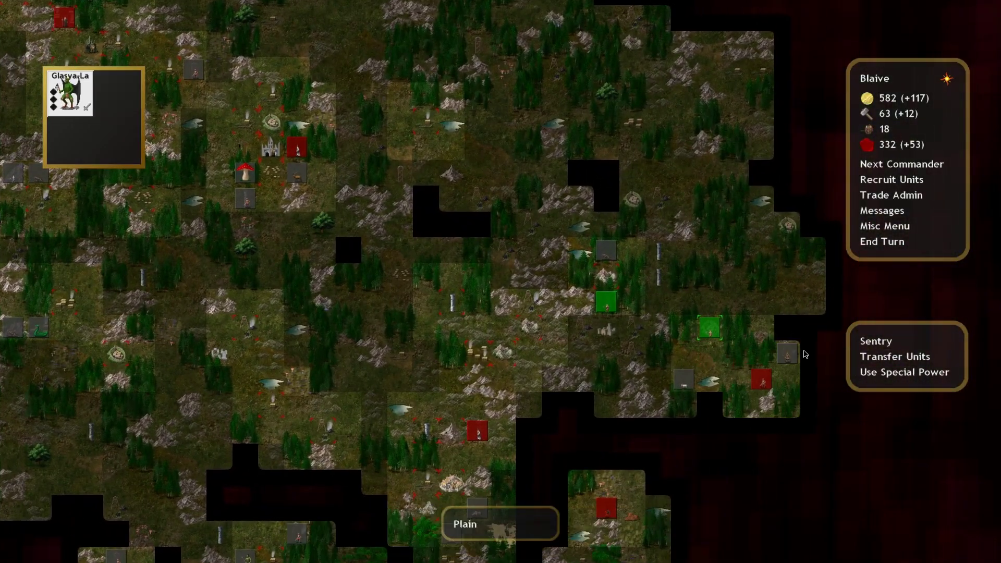
click(605, 511)
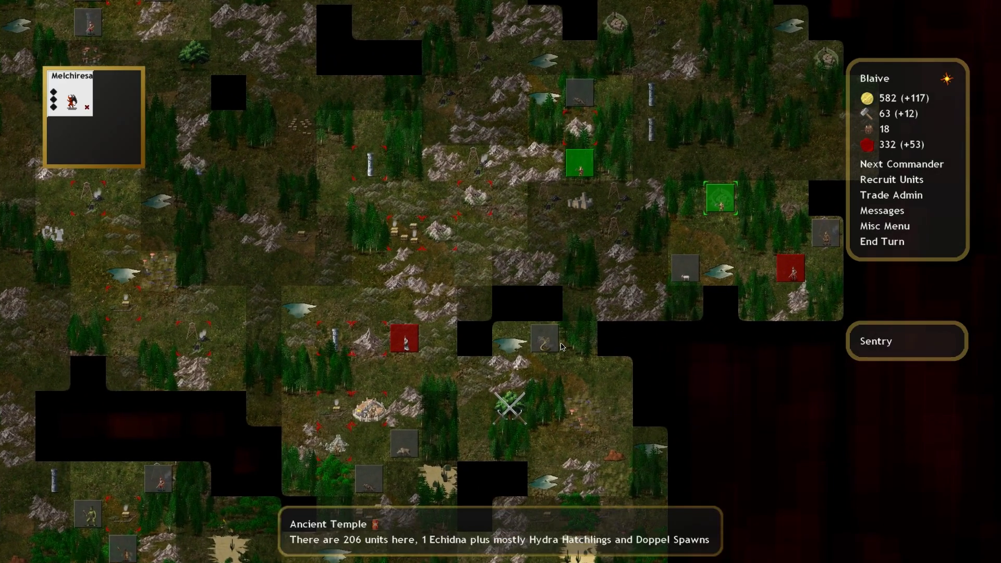
click(405, 338)
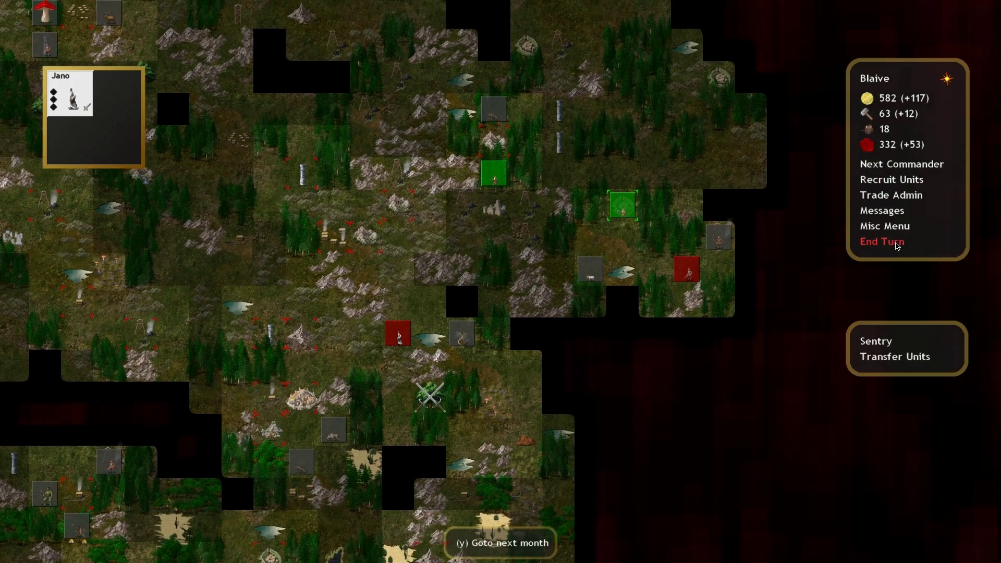
click(897, 244)
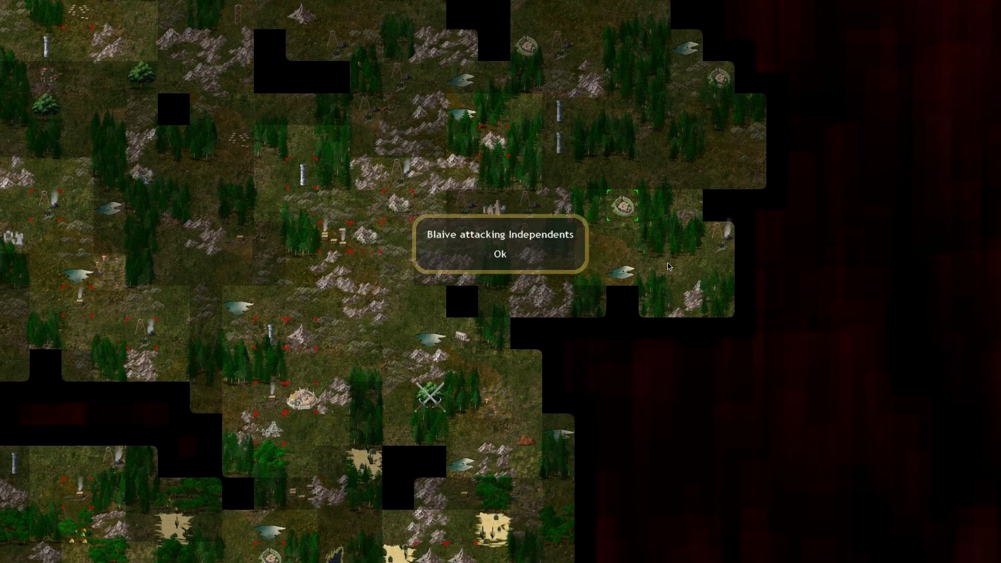
click(980, 11)
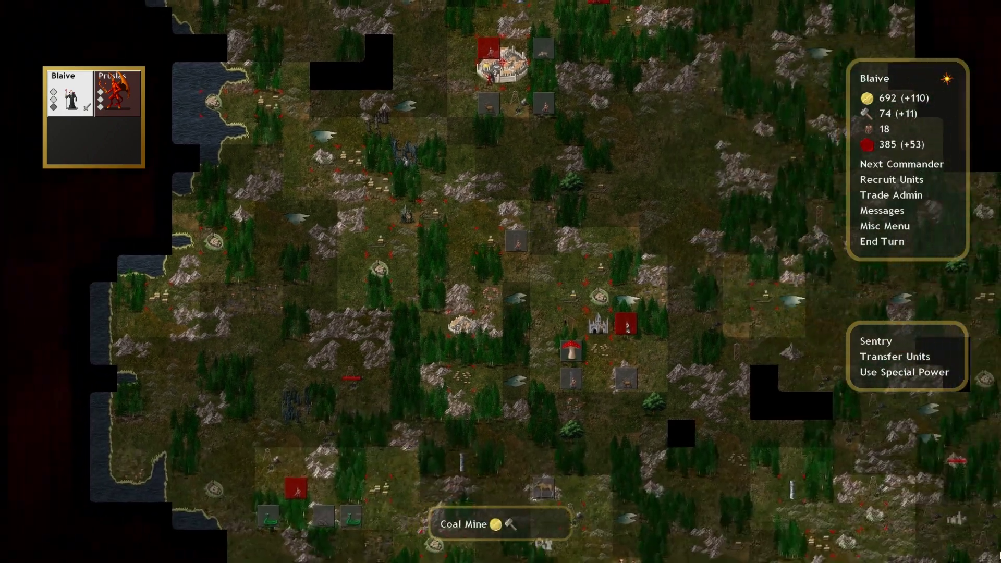
Step: Advance Glasya-La's unit east in the southeast region and check the army overview
key(Down)
key(Right)
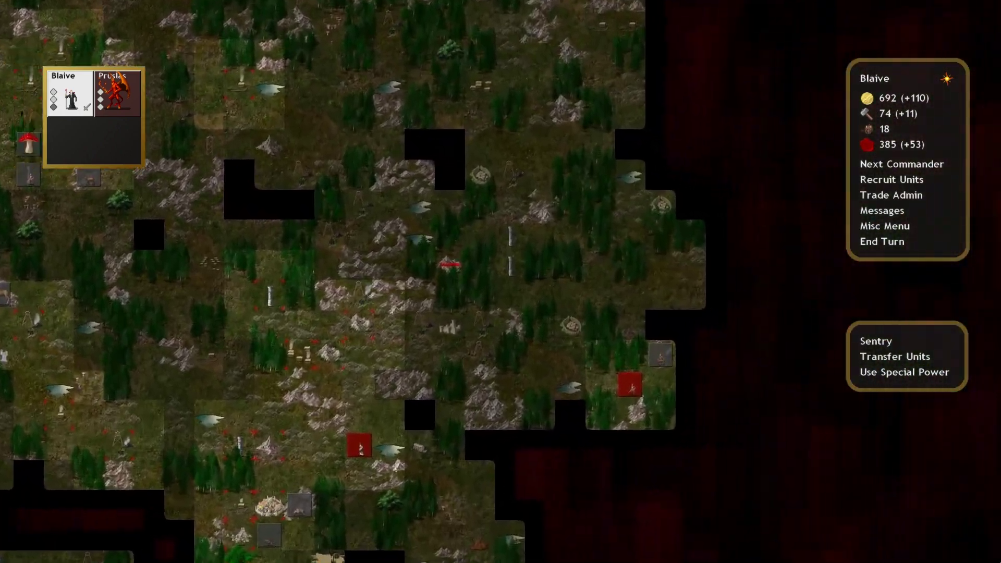
key(Down)
key(Right)
click(619, 266)
click(600, 297)
click(590, 295)
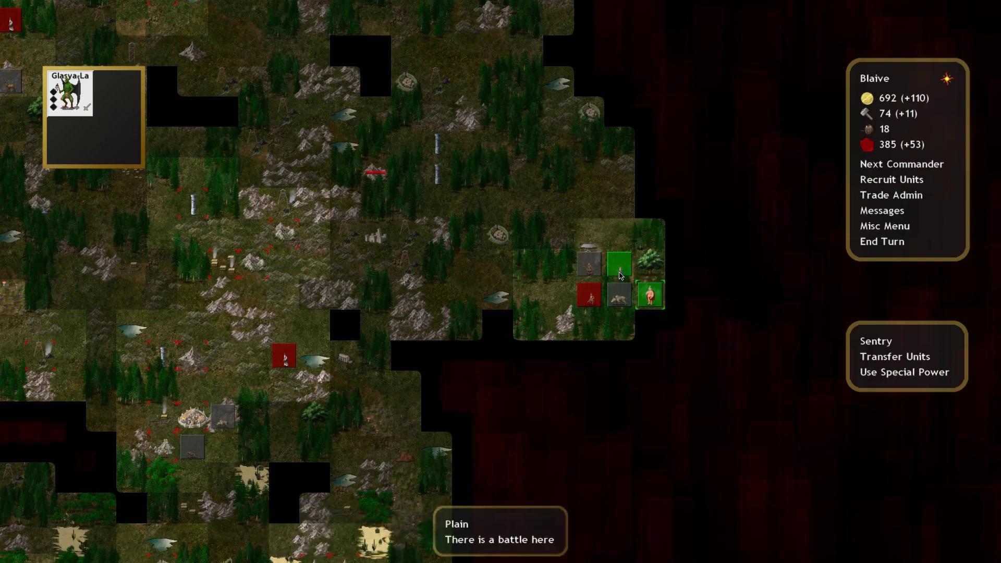
click(650, 297)
click(657, 302)
key(Escape)
Step: End the turn to attack Elle, dismiss the autumn news, and inspect Glasya-La's battle square
click(882, 242)
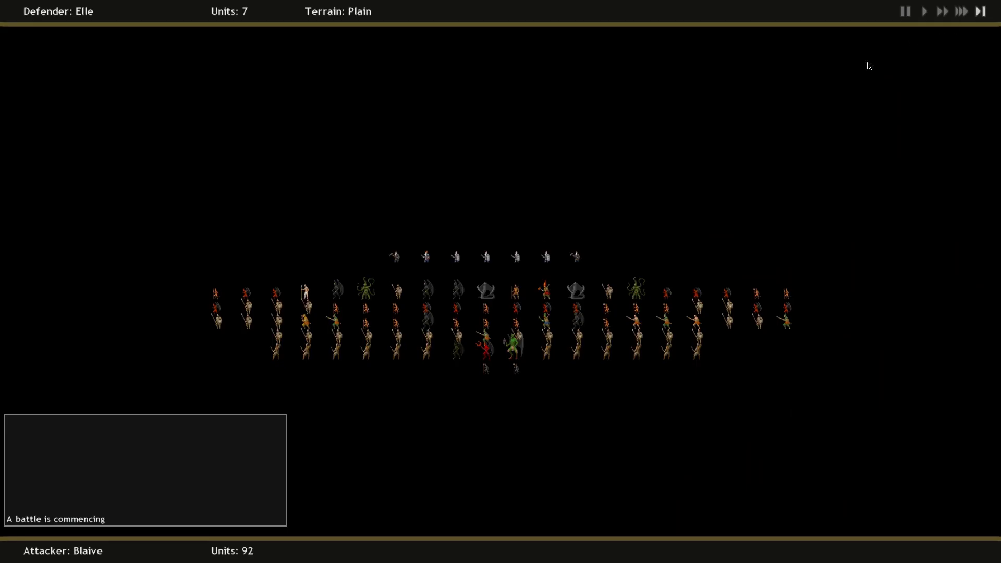
key(Escape)
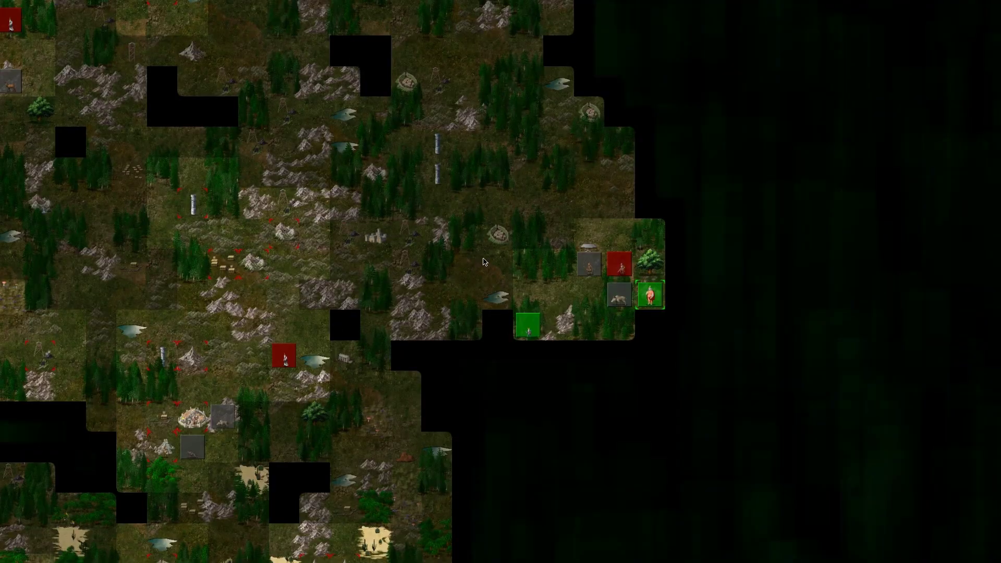
key(Return)
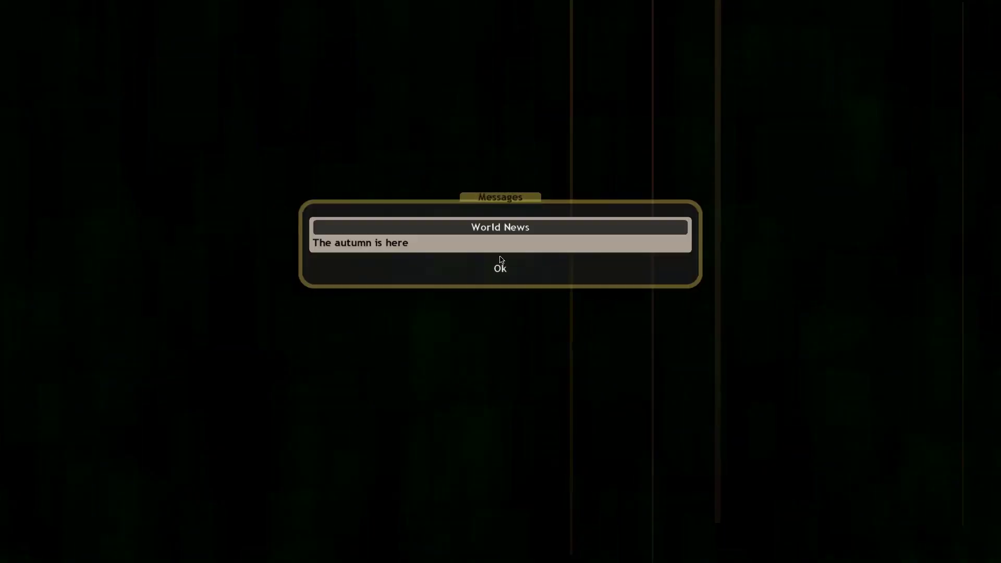
key(Return)
scroll(896, 456, down, 3)
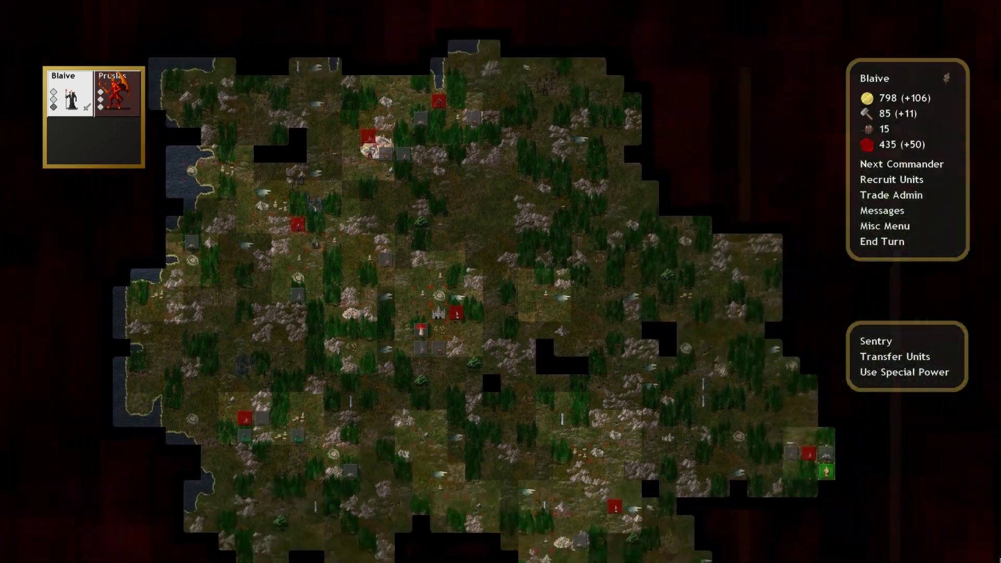
scroll(896, 456, up, 3)
click(733, 366)
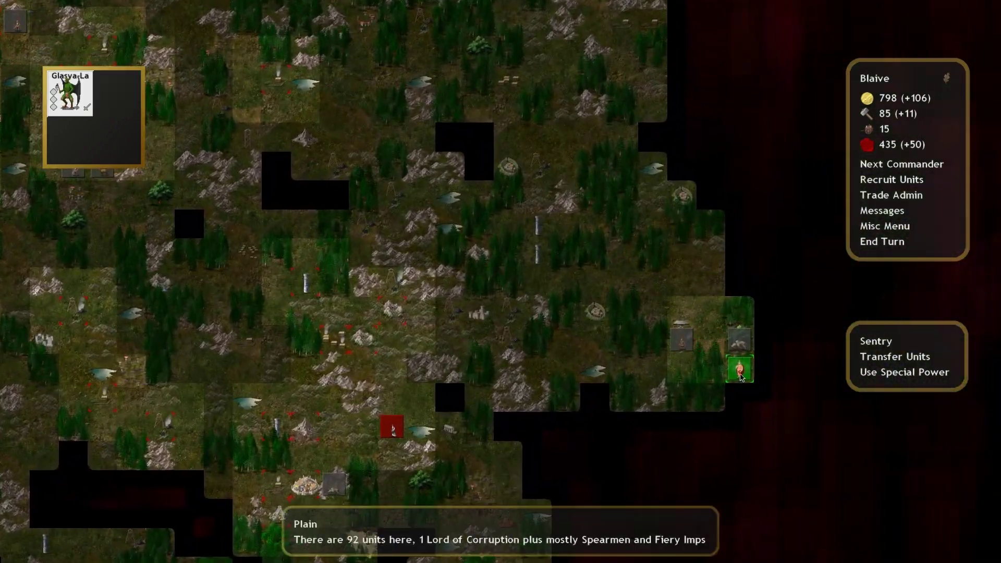
right_click(743, 380)
key(Escape)
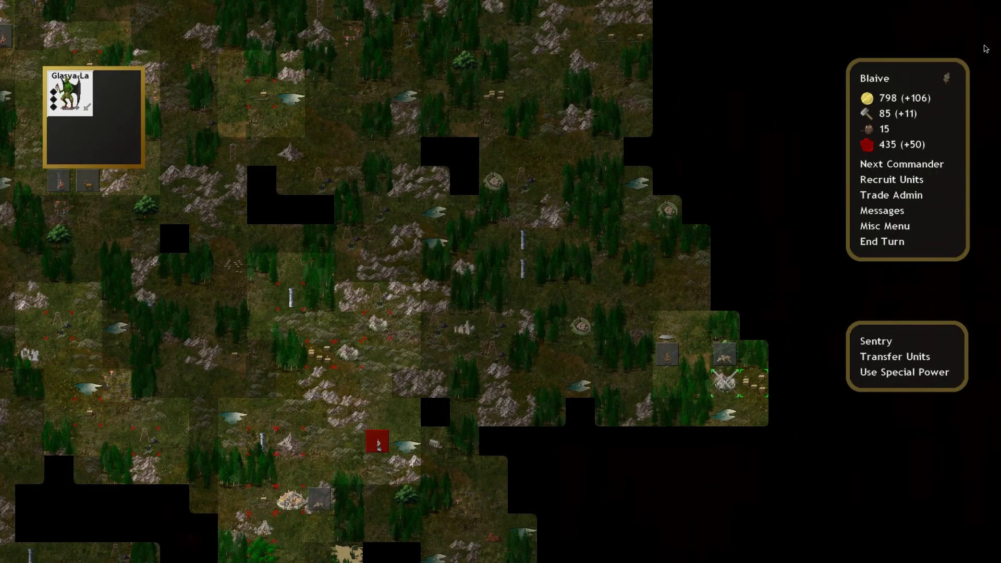
Step: Recruit Spearmen and other troops at the Citadel, City, both guard towers and Temple City
click(879, 242)
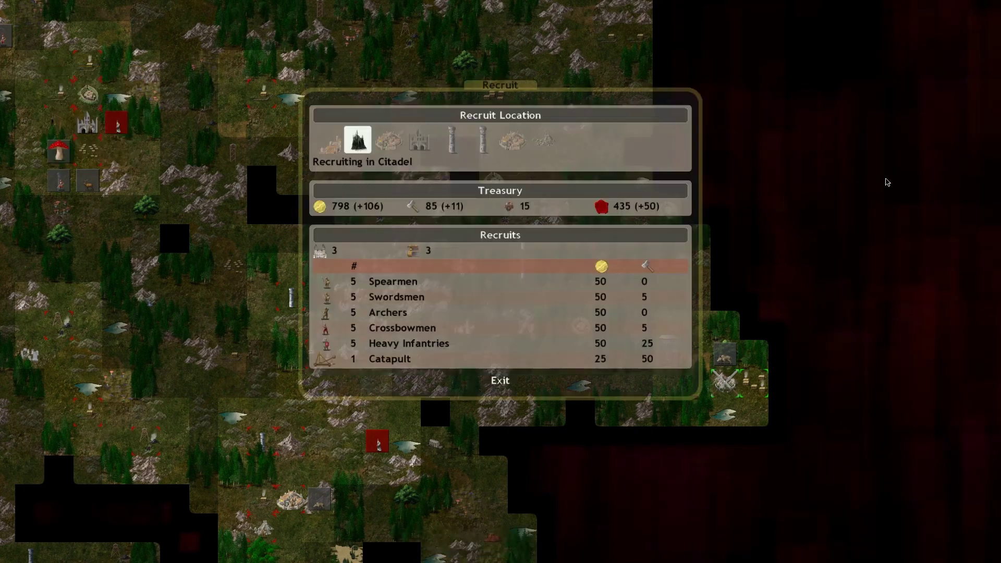
click(393, 280)
click(513, 143)
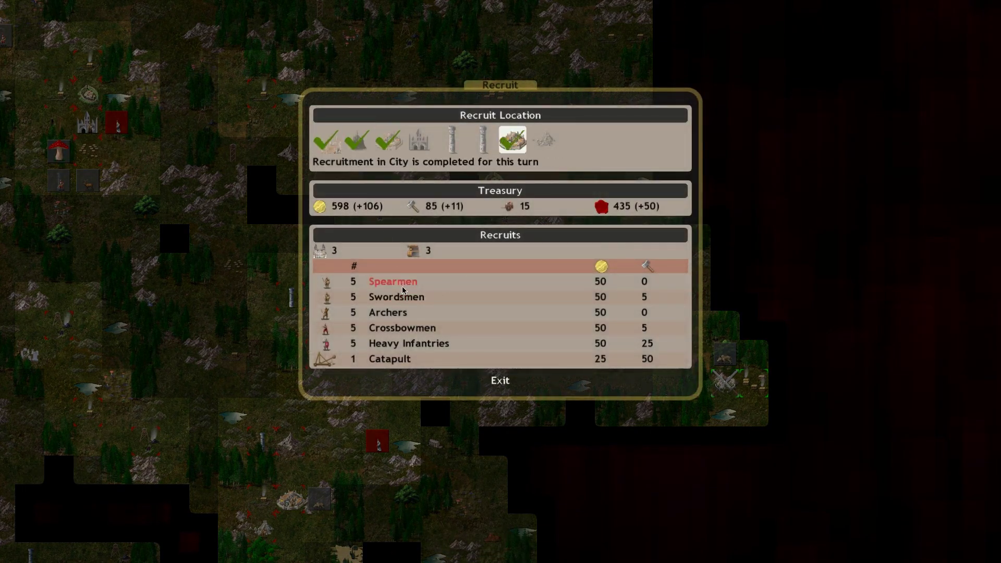
click(452, 141)
click(393, 282)
click(545, 142)
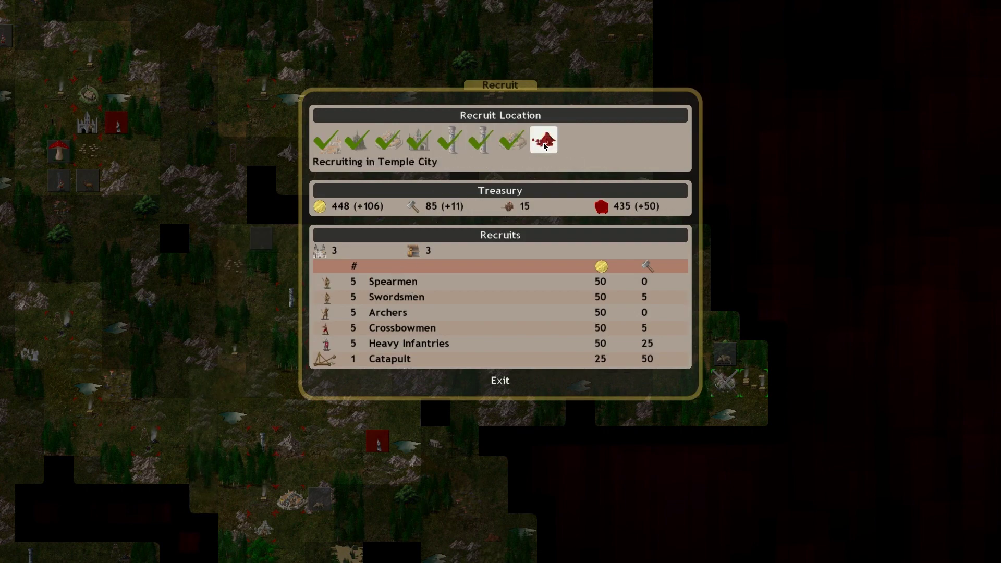
click(373, 282)
Step: End the turn and move Glasya-La's army onto the hamlet
key(Escape)
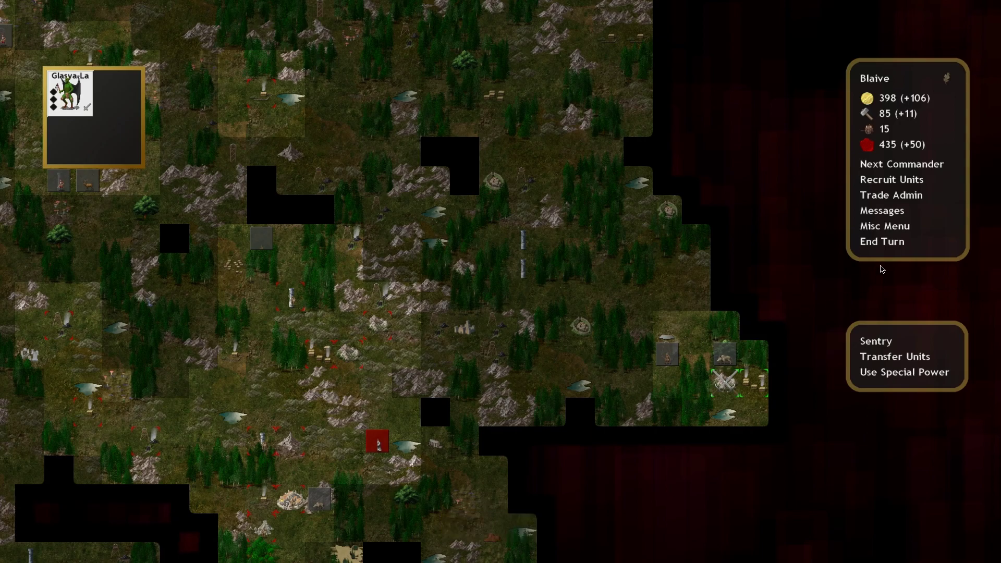
click(882, 242)
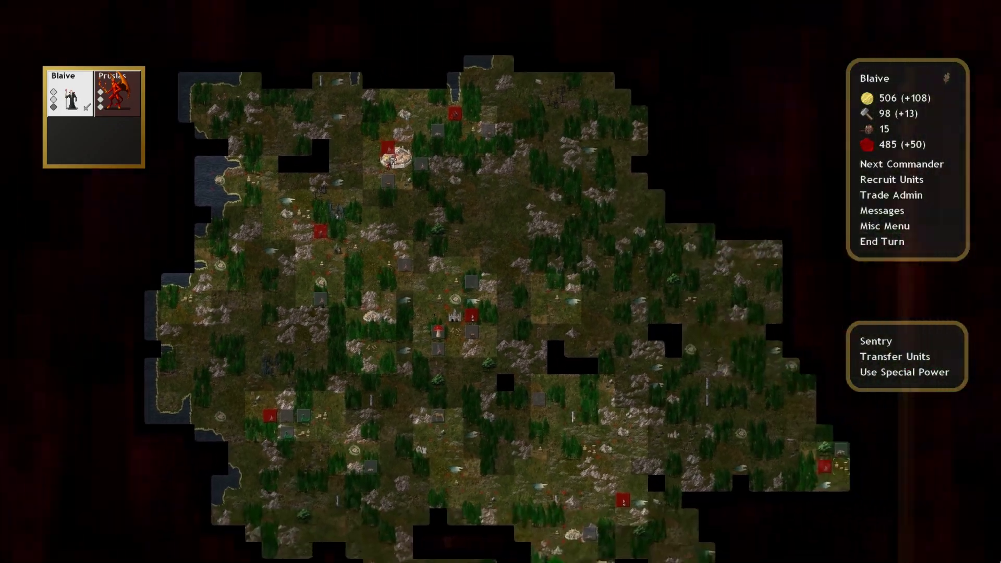
scroll(501, 281, up, 4)
scroll(501, 282, up, 3)
click(697, 384)
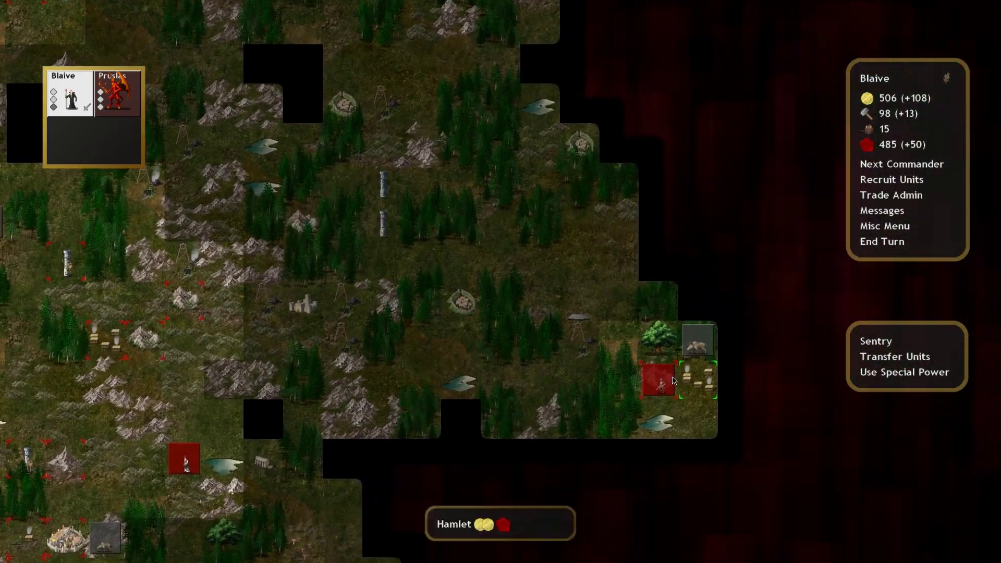
click(698, 387)
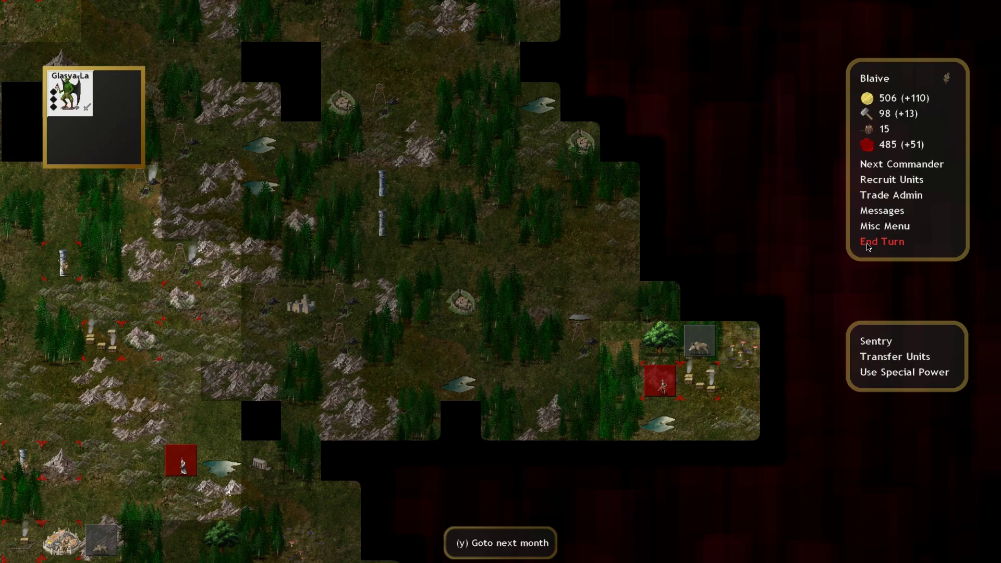
Step: End the next turn, review the army's units, and march the commander two tiles east
key(y)
click(501, 256)
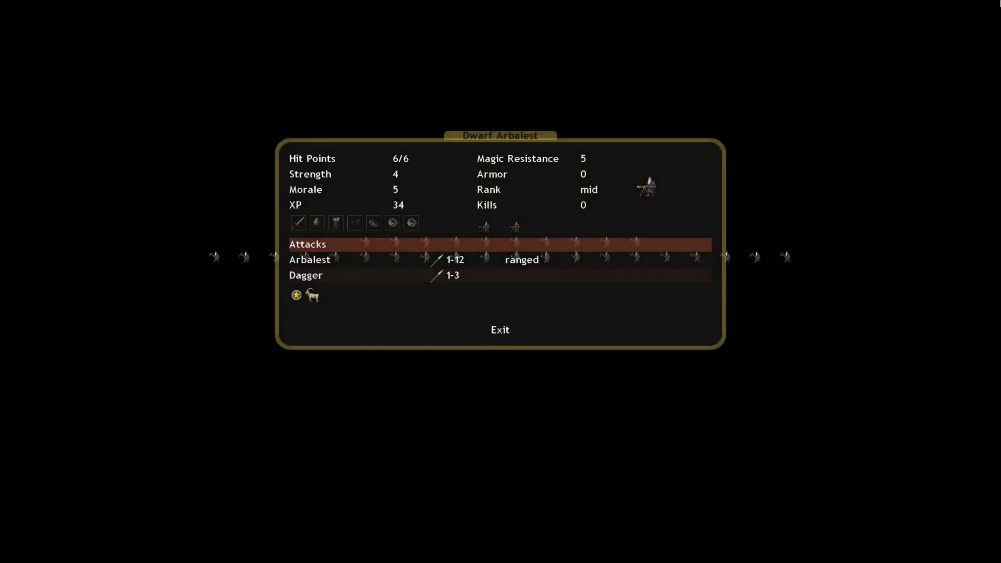
click(499, 330)
right_click(499, 331)
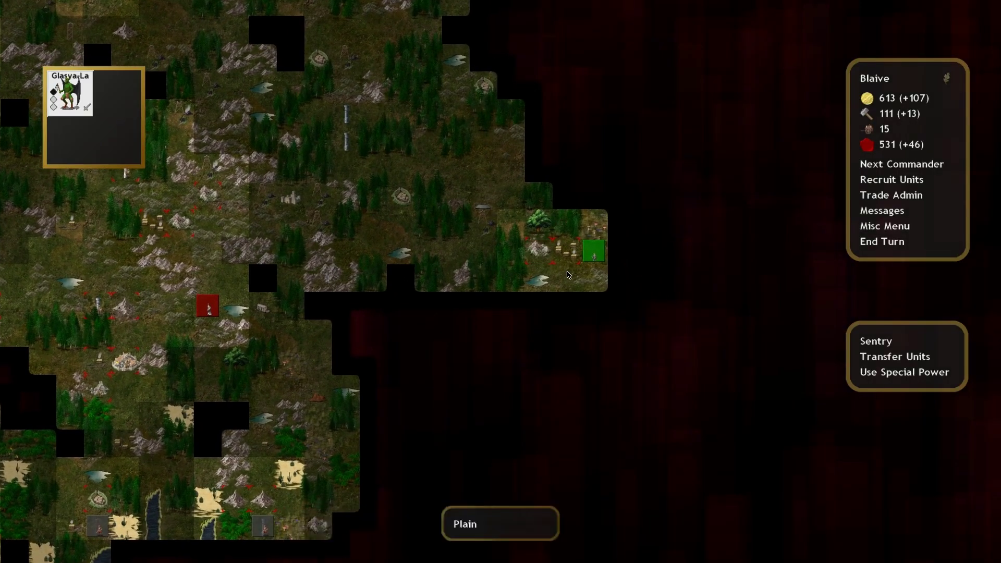
click(567, 270)
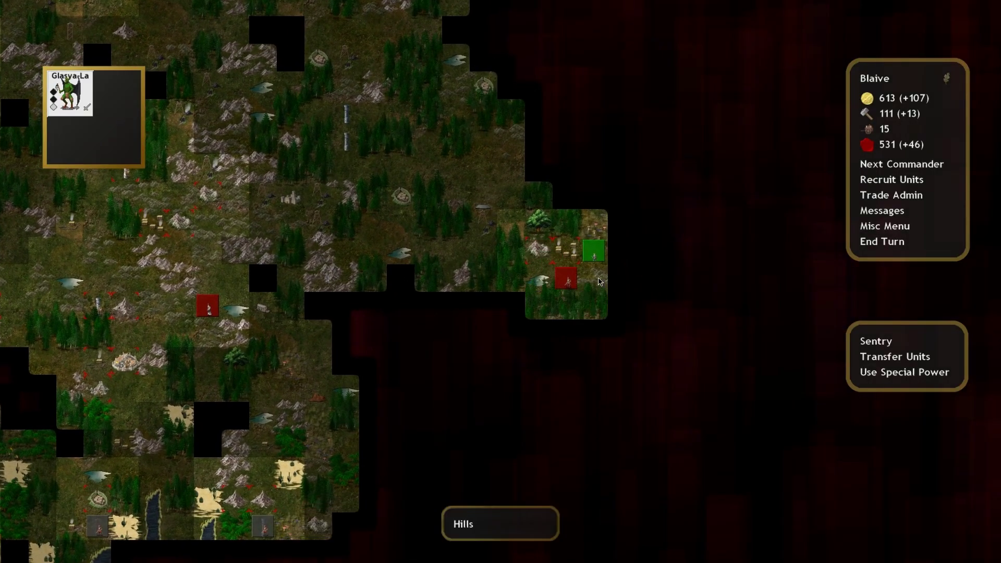
click(594, 252)
scroll(640, 249, down, 2)
scroll(641, 250, down, 2)
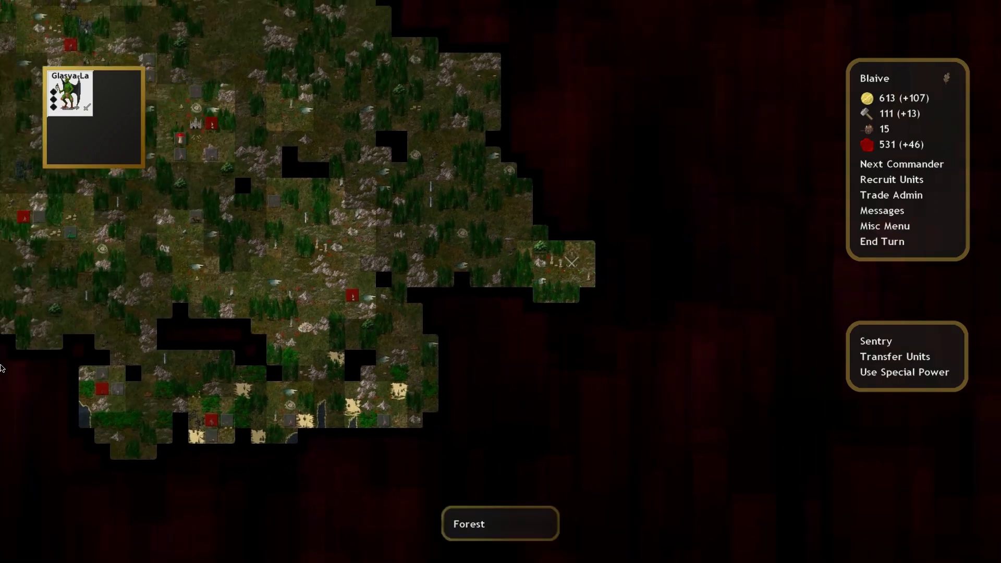
scroll(641, 250, down, 2)
scroll(500, 282, down, 3)
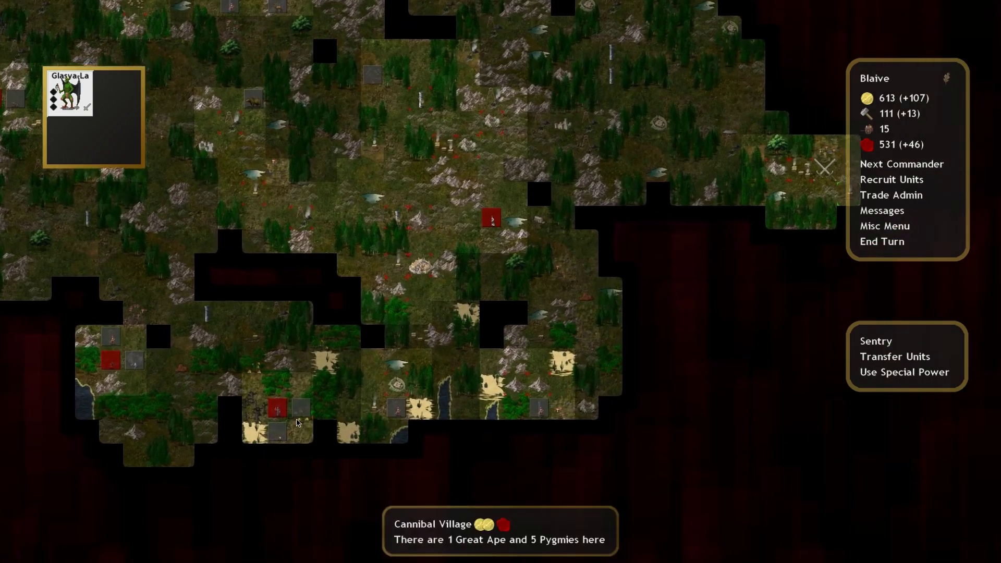
Step: Move Chernuble's southern army onto a neighbouring tile
click(293, 418)
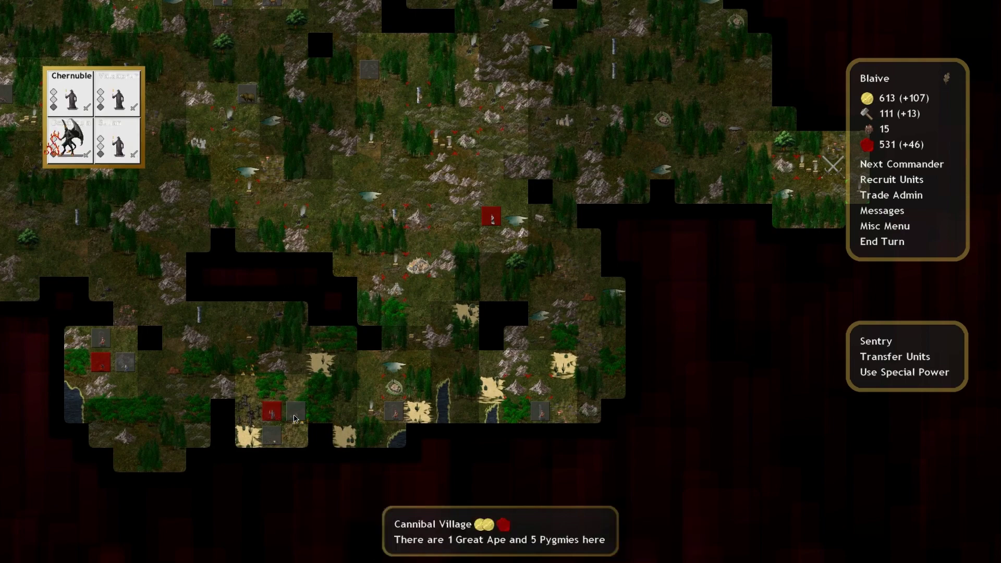
click(320, 366)
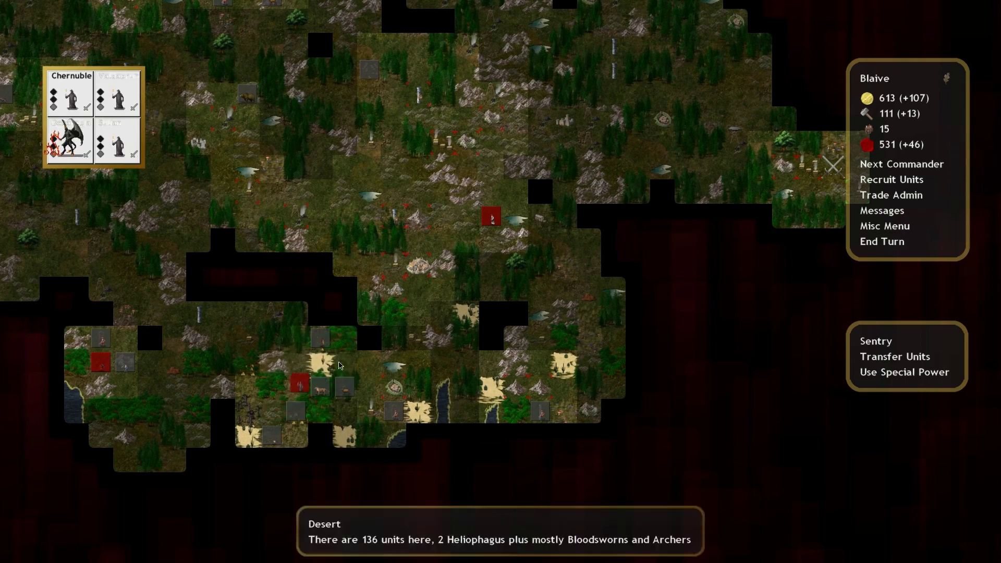
key(Left)
key(Up)
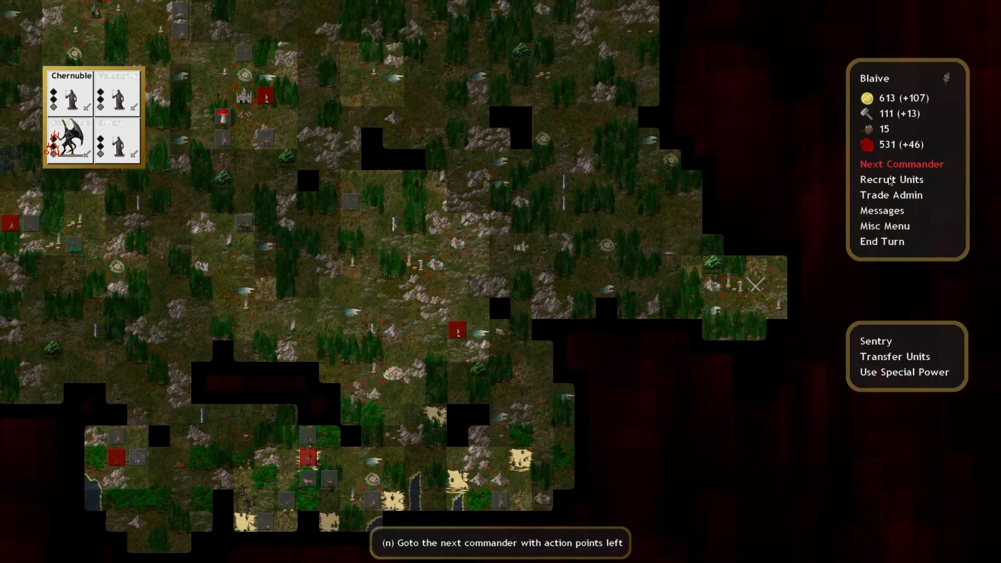
Step: Recruit troops in Temple City and the City using the R shortcut
key(r)
click(544, 141)
click(389, 312)
click(513, 142)
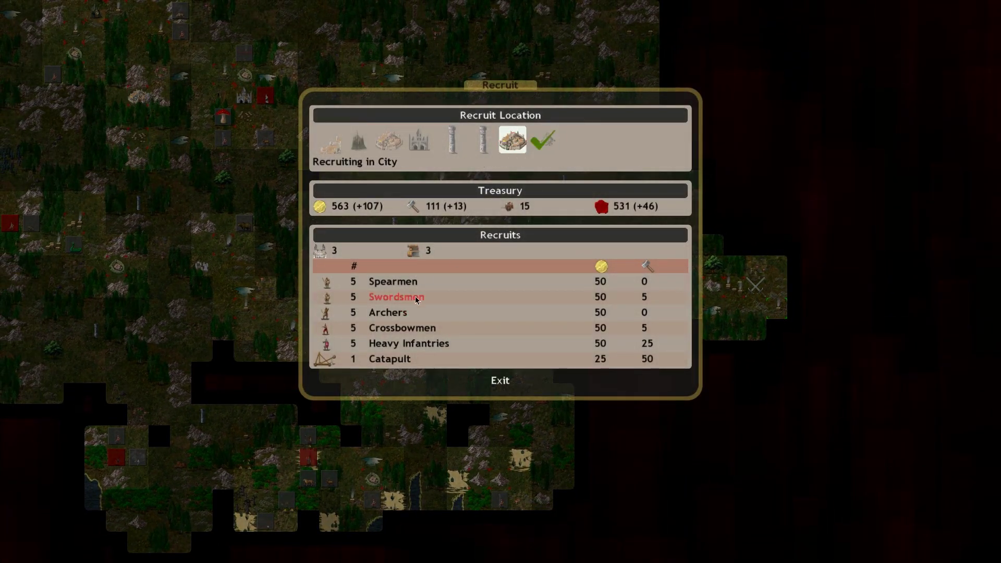
click(501, 382)
Step: End the turn and accept the battle against Elle
key(Right)
key(Down)
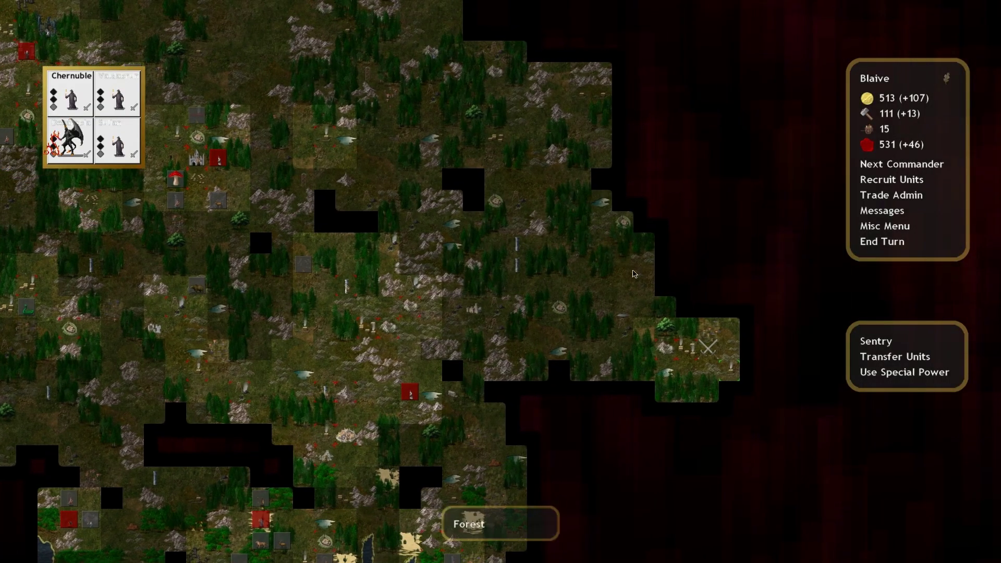
click(871, 242)
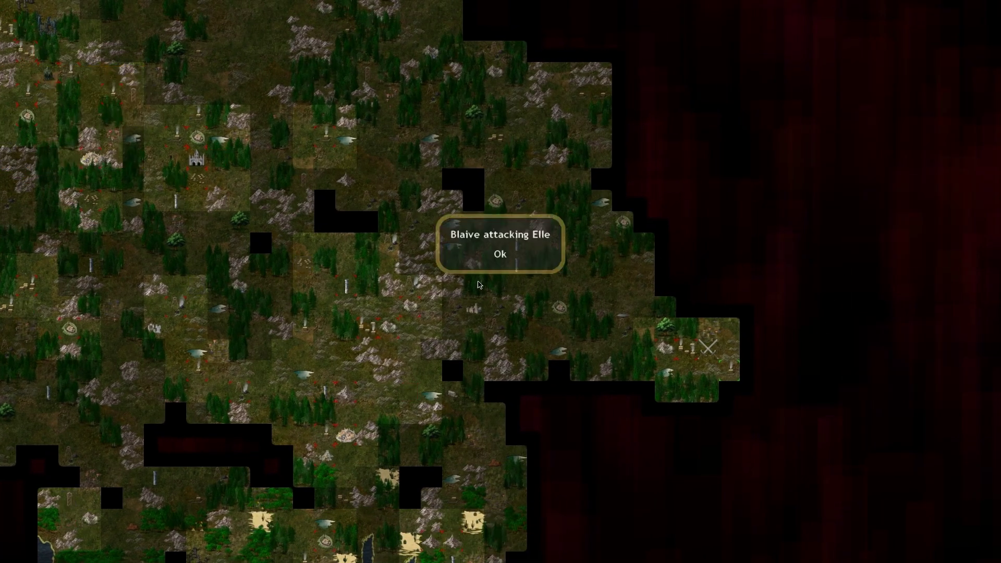
click(503, 259)
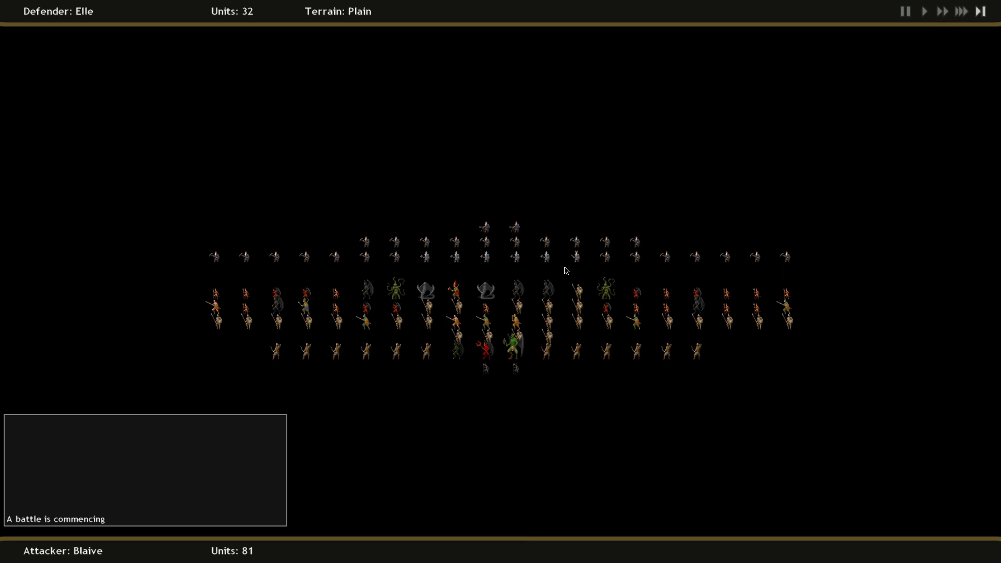
Step: Skip the Elle battle playback and dismiss the new-turn and message notices
key(Escape)
click(507, 257)
click(501, 289)
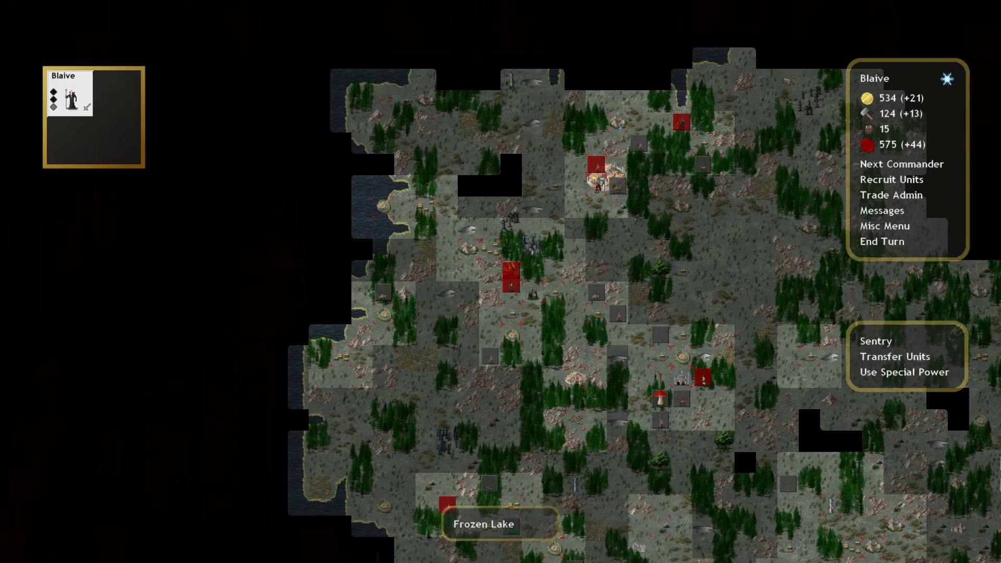
scroll(501, 281, up, 2)
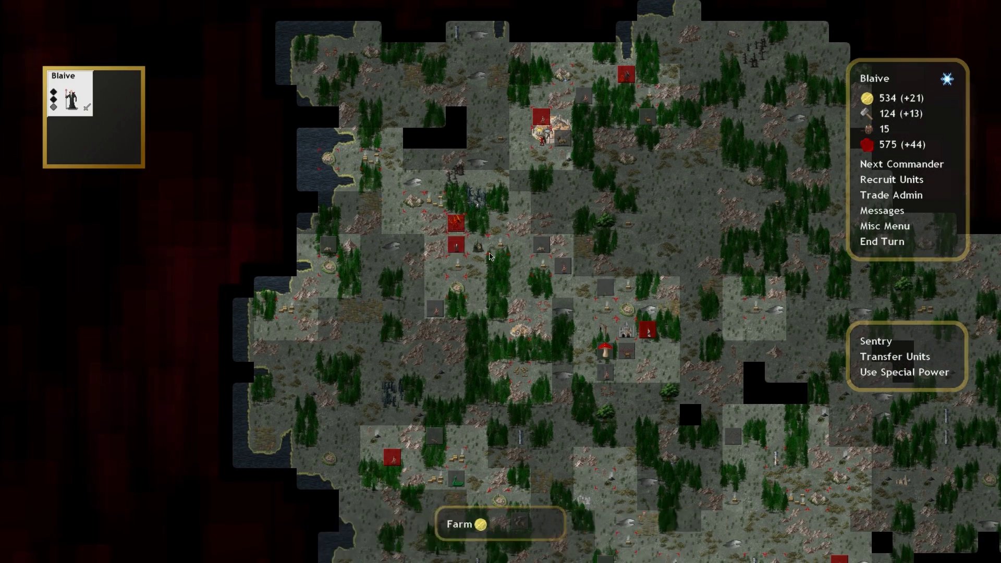
Step: Move Glasya-La's army one tile north
key(Right)
key(Right)
key(Down)
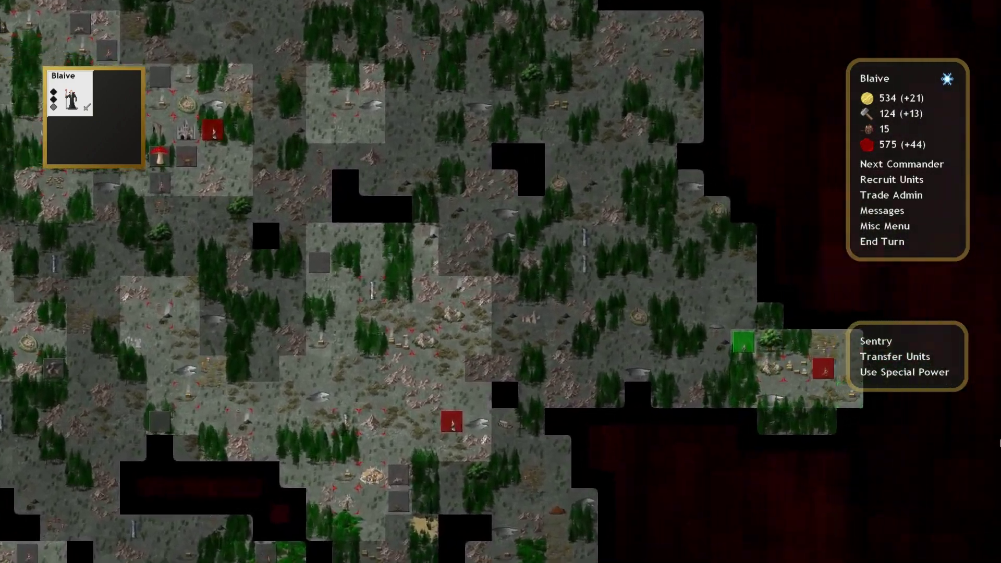
key(Right)
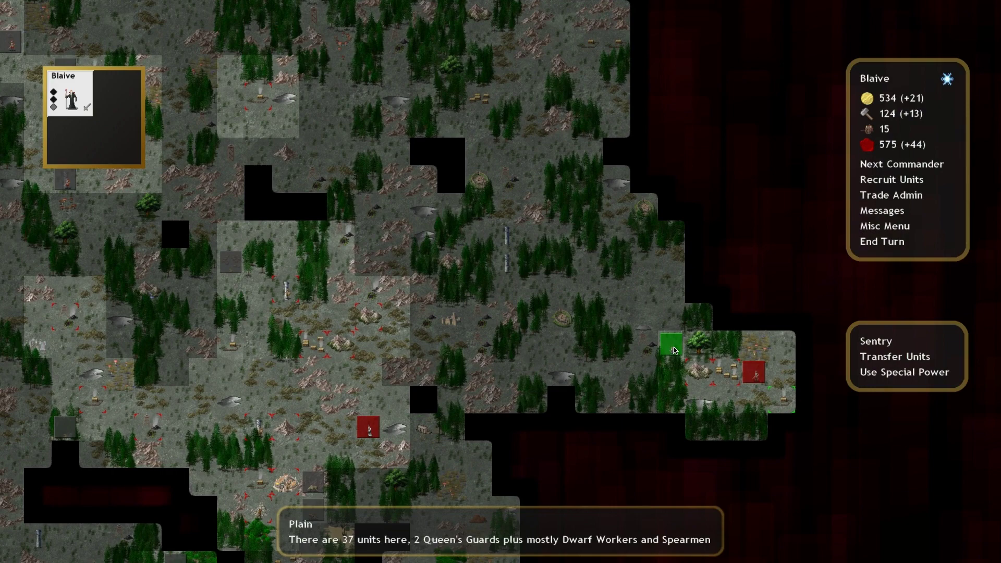
click(754, 371)
click(754, 344)
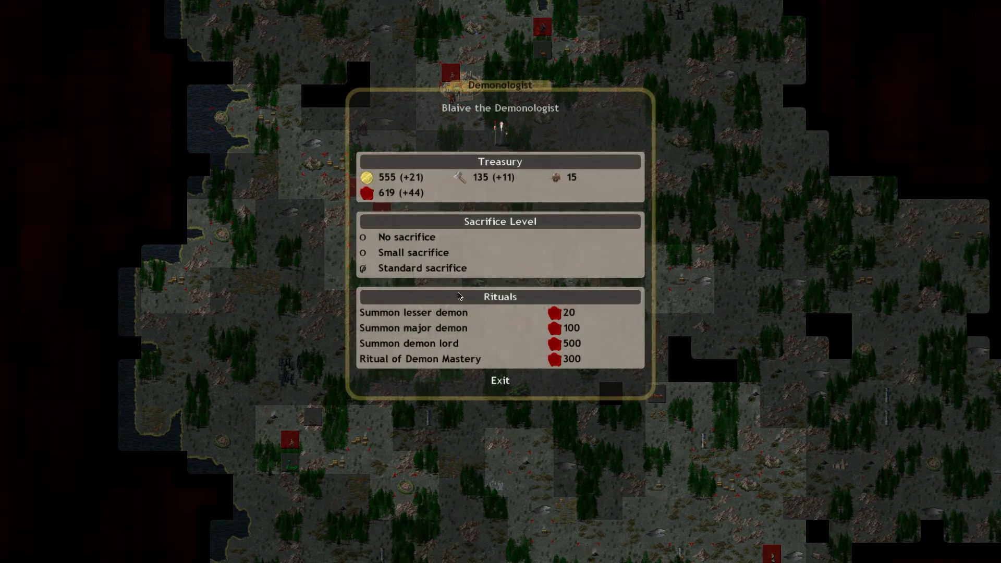
Step: Perform a major demon summoning, gaining a controlled Hellhound for 100 blood
click(445, 328)
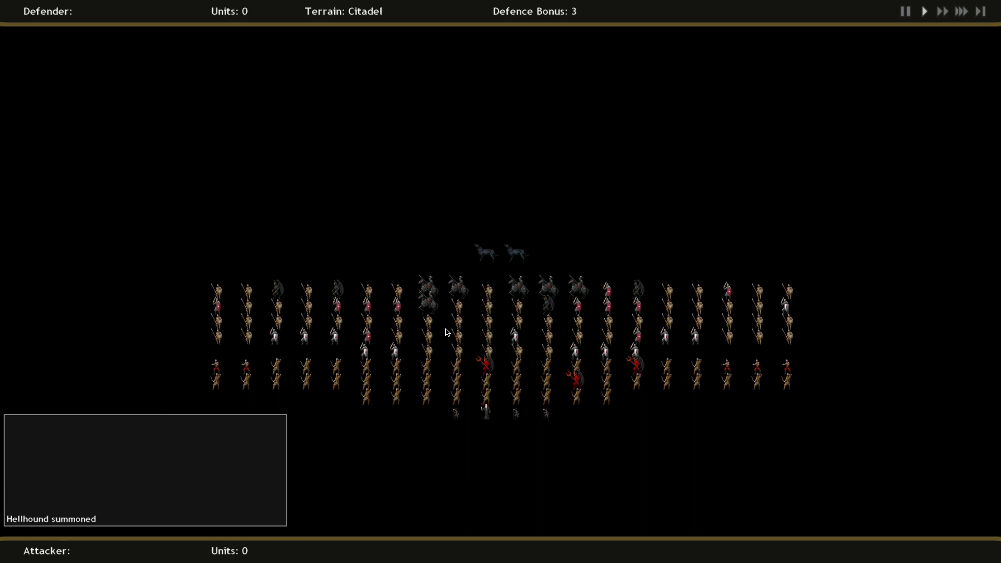
click(444, 328)
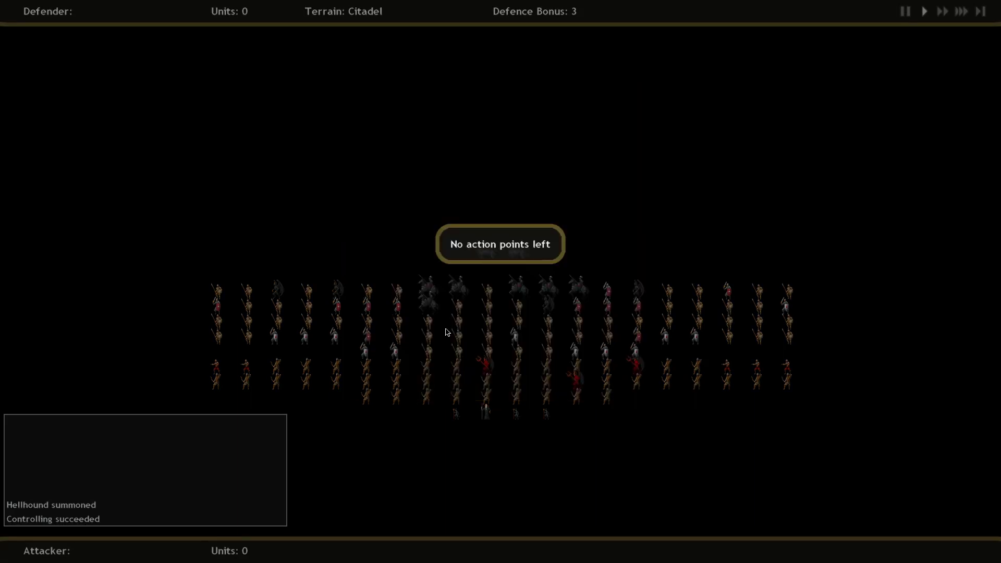
click(481, 239)
click(501, 380)
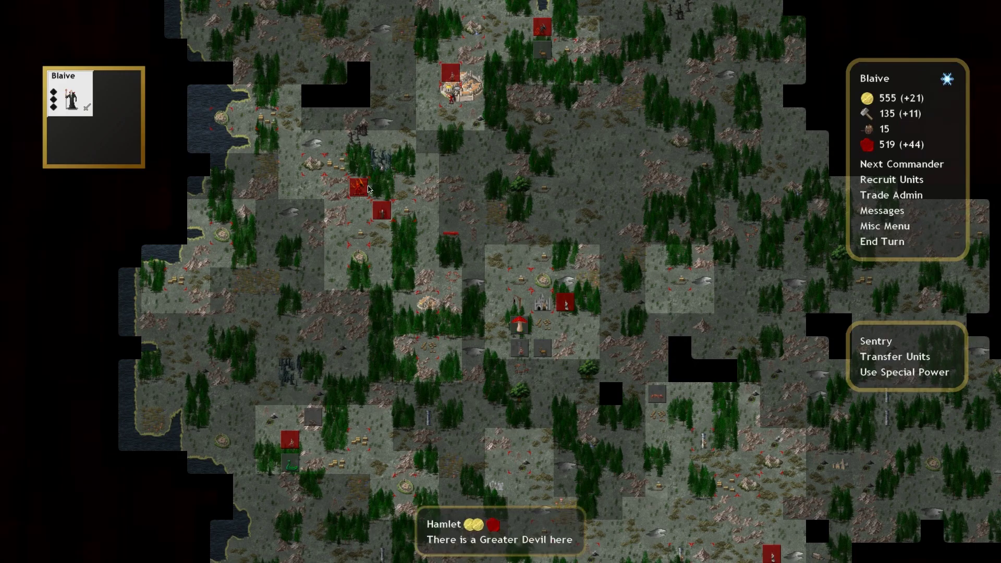
Step: Recruit Crossbowmen at the Citadel and Heavy Infantry at the Capitolium
click(891, 181)
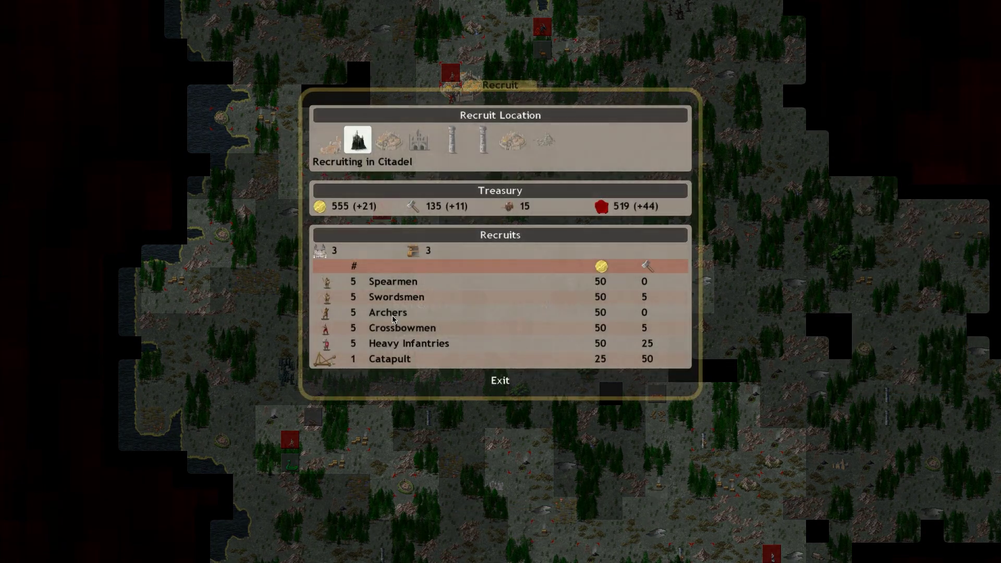
click(393, 326)
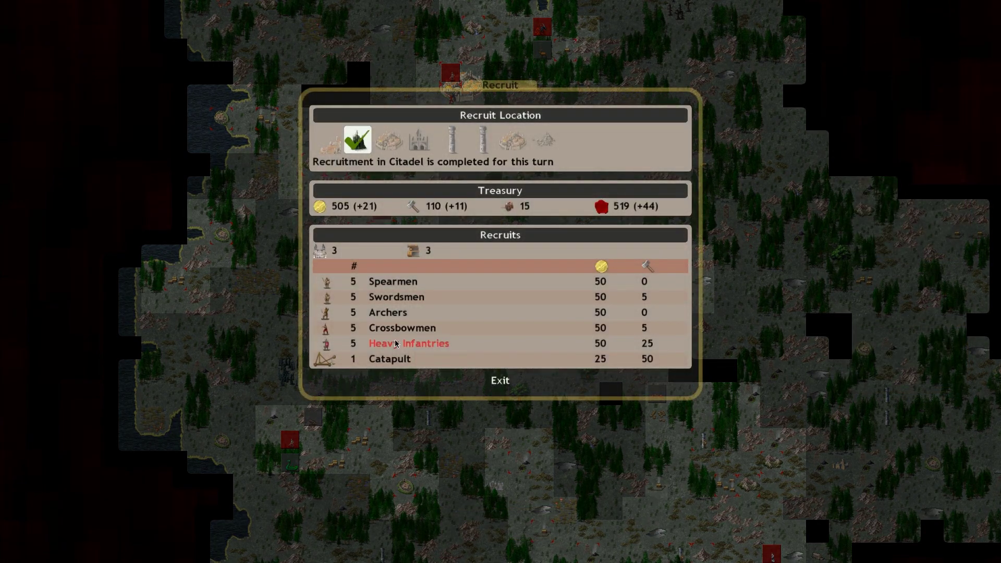
click(333, 146)
click(440, 343)
click(499, 380)
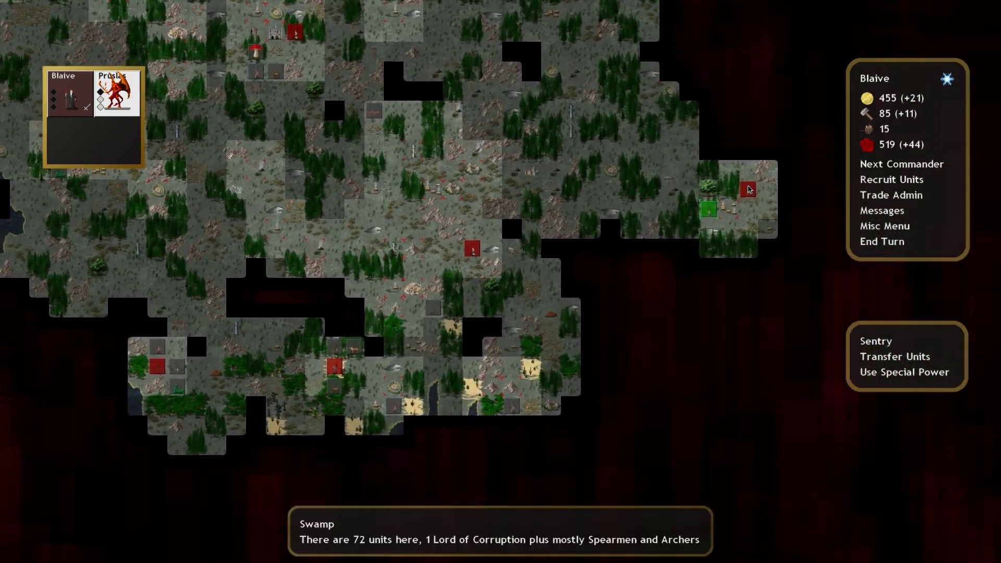
Step: End the turn and advance to the next month
click(727, 168)
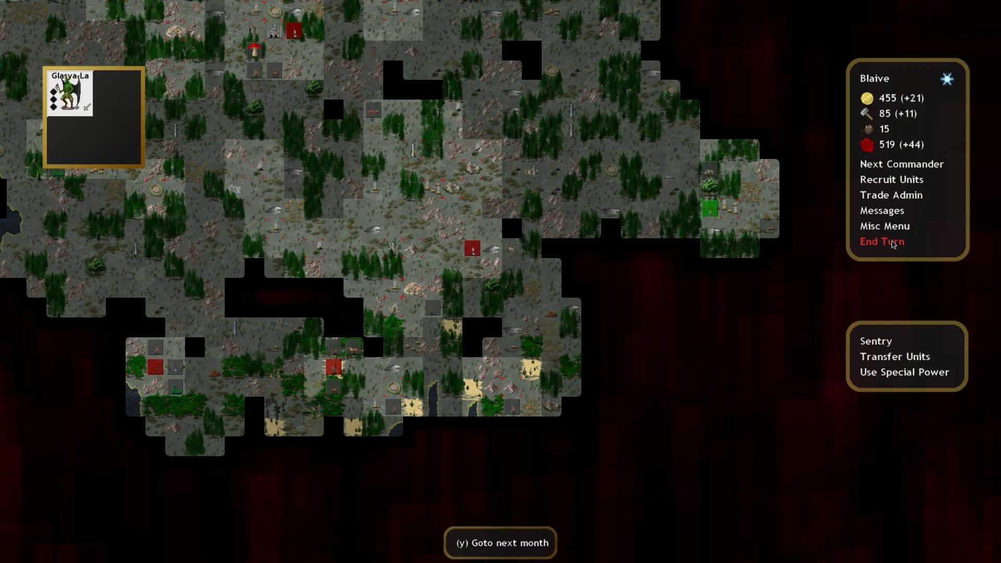
click(882, 241)
click(501, 241)
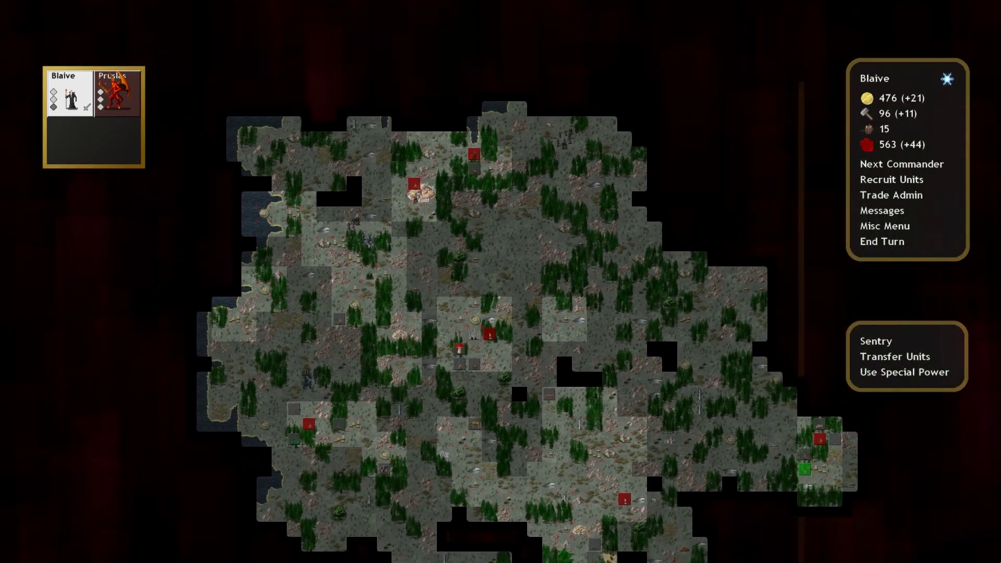
scroll(500, 313, up, 3)
scroll(500, 312, up, 2)
Step: Have Blaive at the Citadel cast the Summon demon lord special power
click(718, 334)
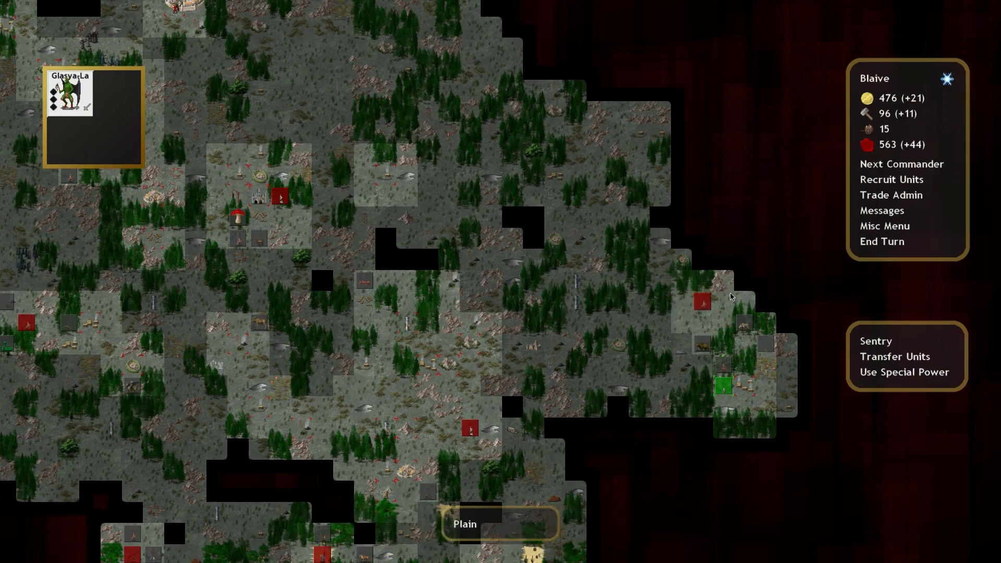
scroll(500, 313, down, 2)
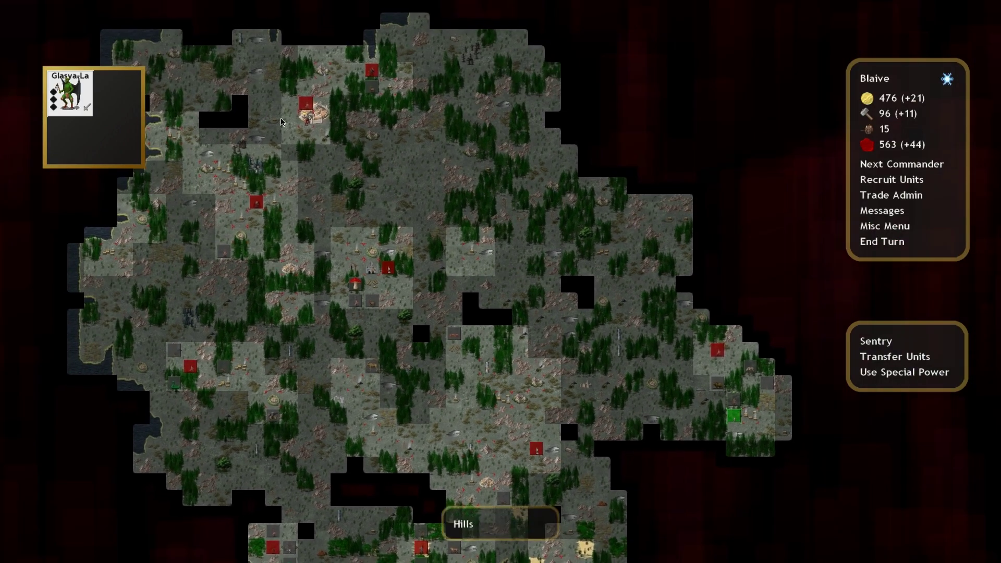
click(374, 72)
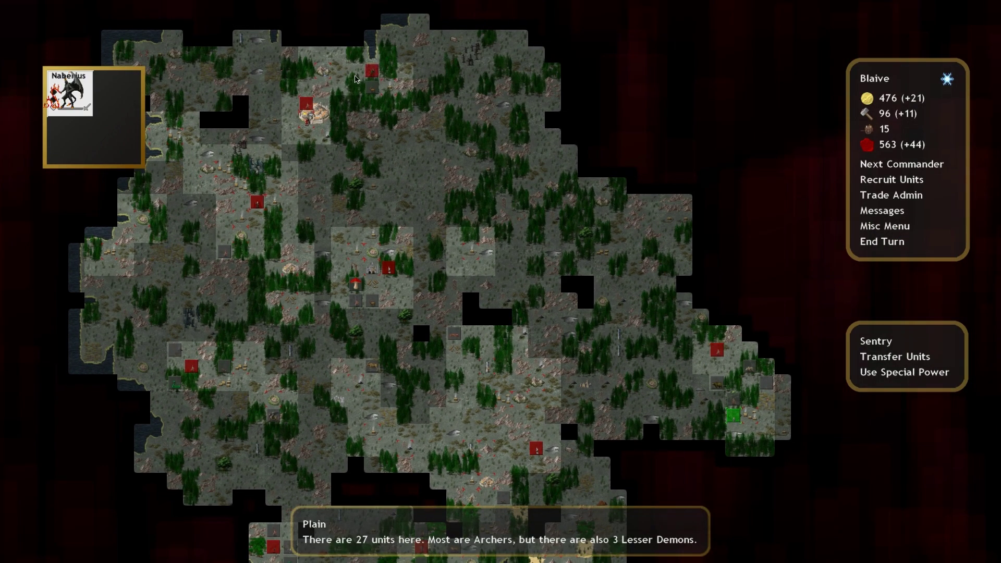
click(282, 208)
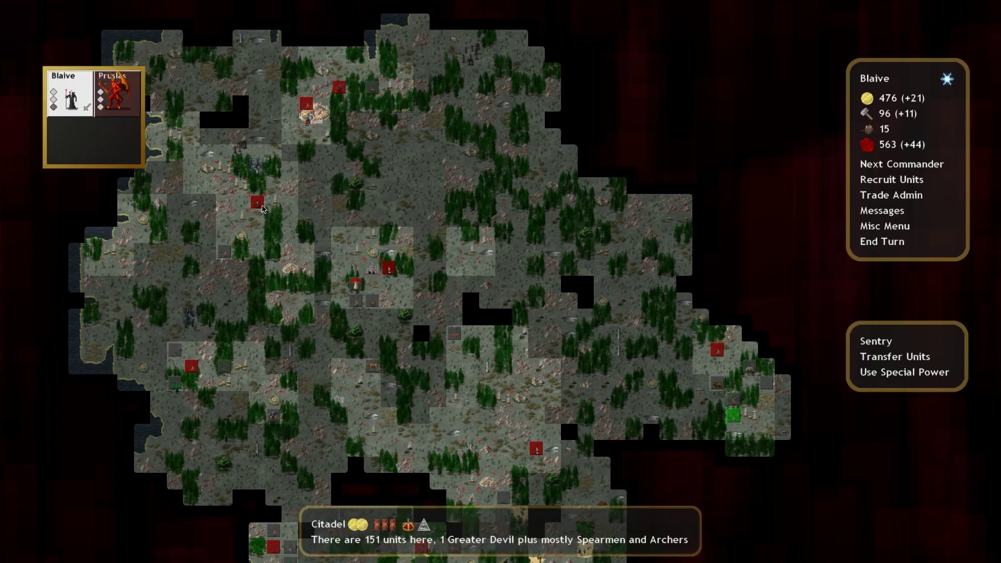
click(904, 372)
click(454, 328)
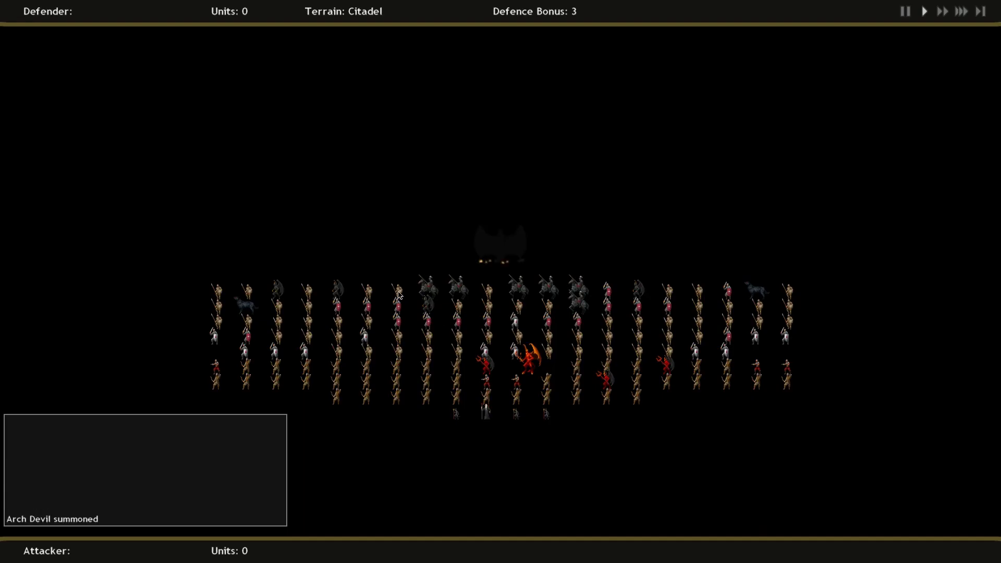
Step: Inspect the summoned Arch Devil's stats and close the Demonologist dialog
right_click(513, 256)
click(505, 466)
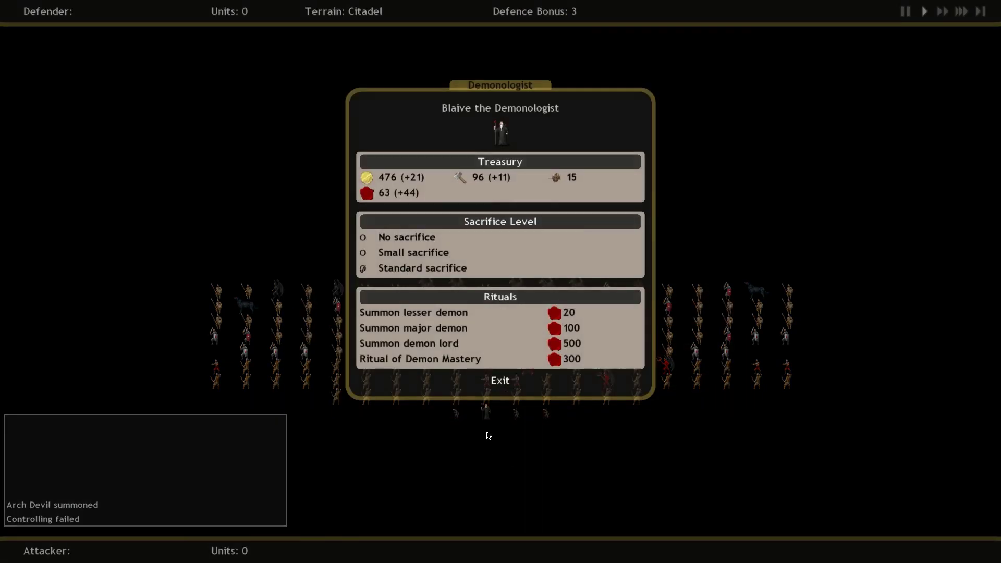
click(494, 384)
Step: Fight Merihem the Arch Devil at fast-forward speed, checking his info twice
key(e)
click(501, 254)
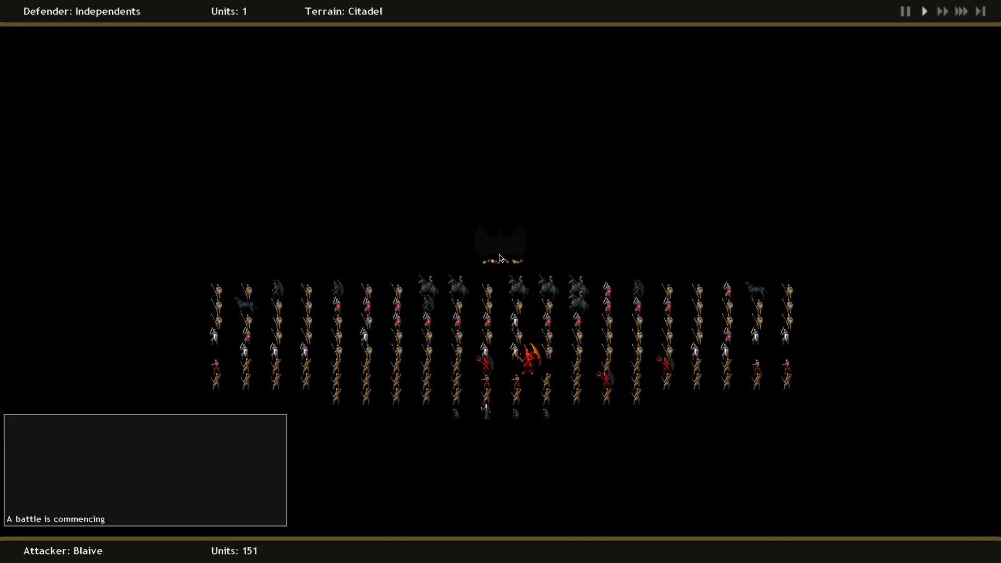
click(960, 11)
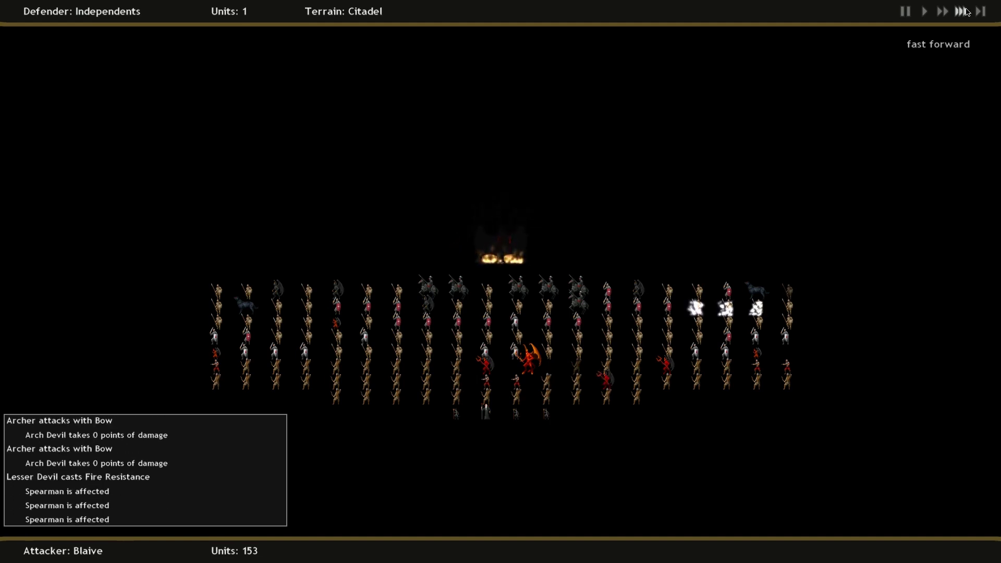
click(501, 253)
click(501, 474)
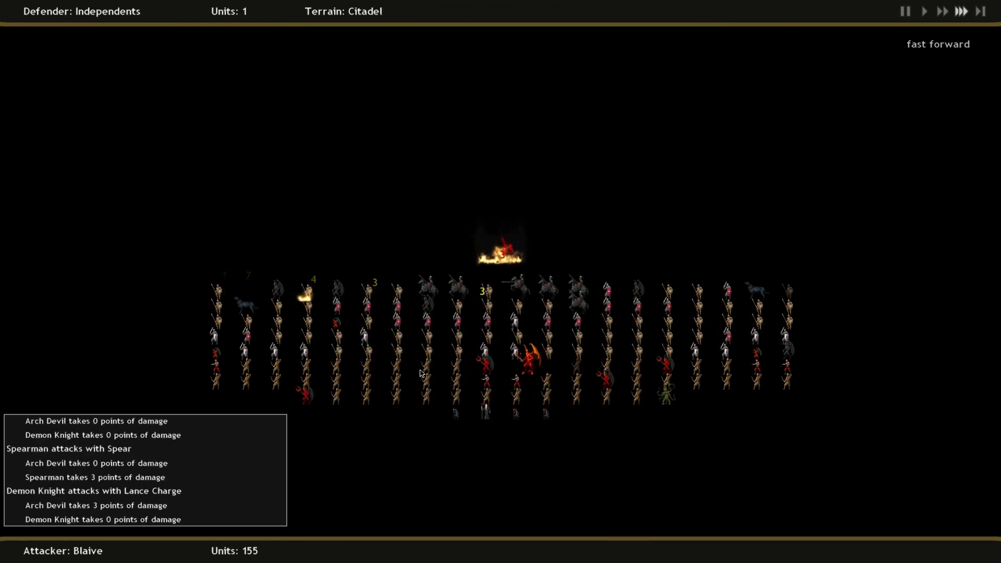
click(505, 261)
click(499, 465)
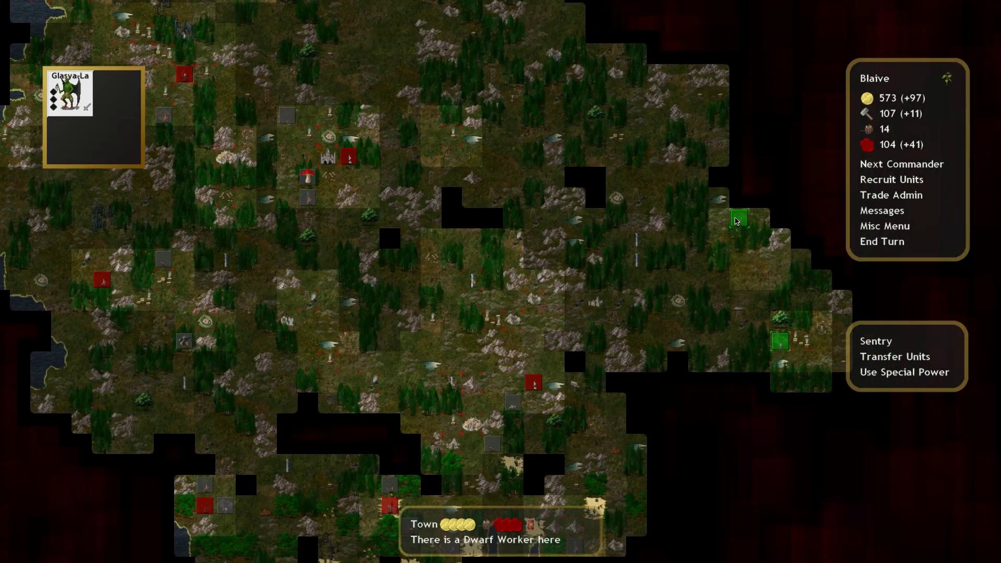
scroll(741, 222, down, 3)
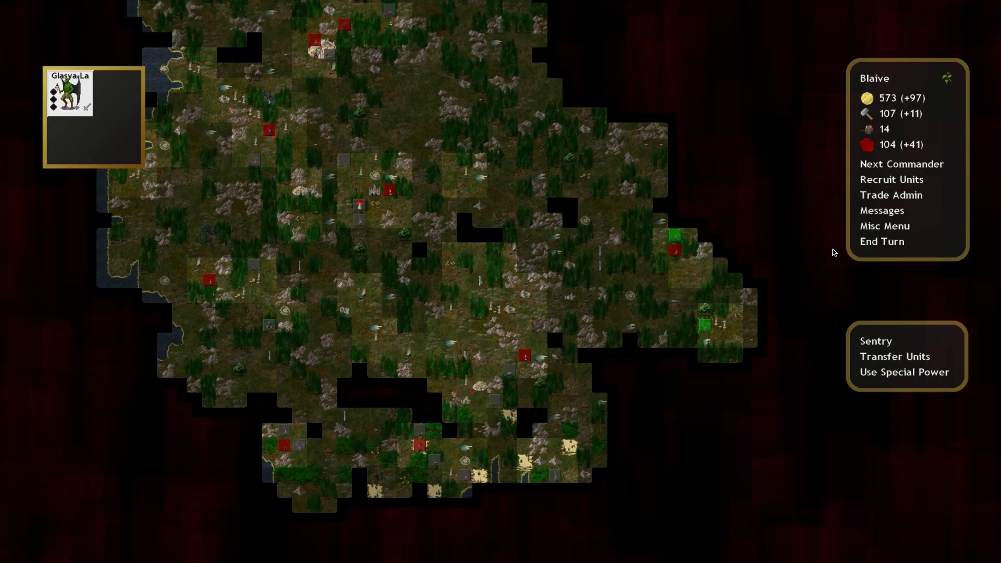
Step: Review the messages and the player overview
click(880, 210)
click(509, 261)
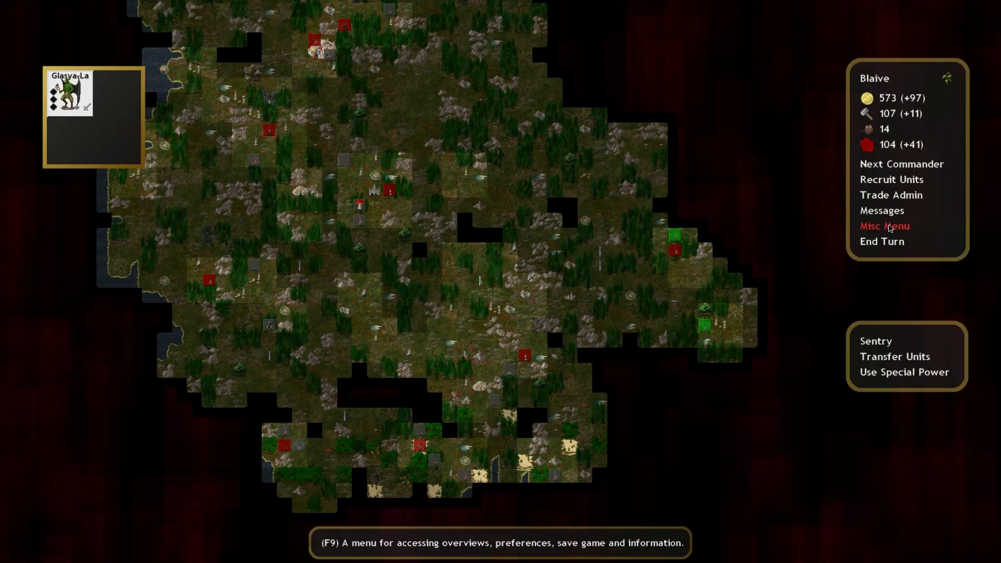
click(885, 227)
click(538, 219)
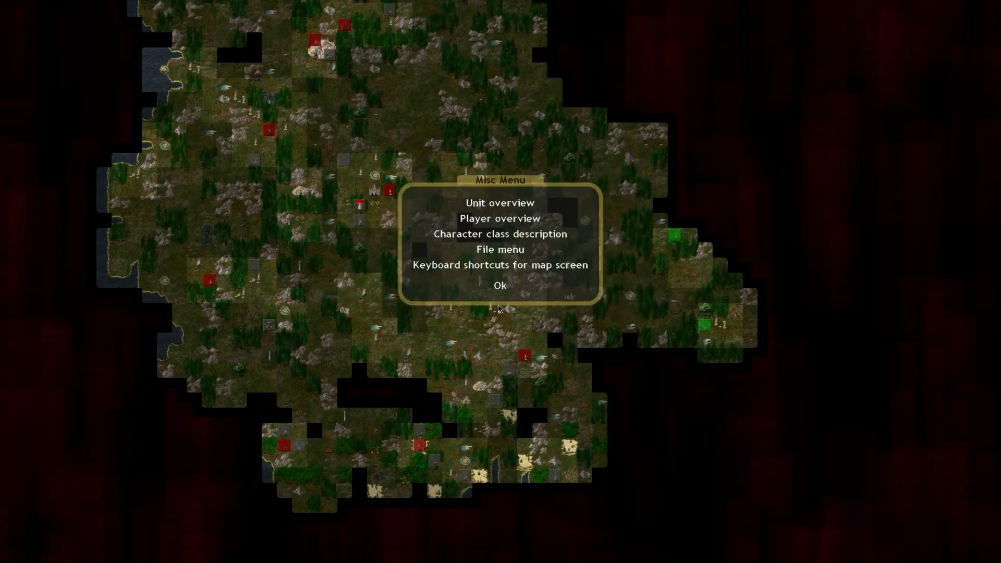
key(Escape)
Step: Pick an empty Save Game slot for the new LP5 save
click(890, 227)
click(516, 250)
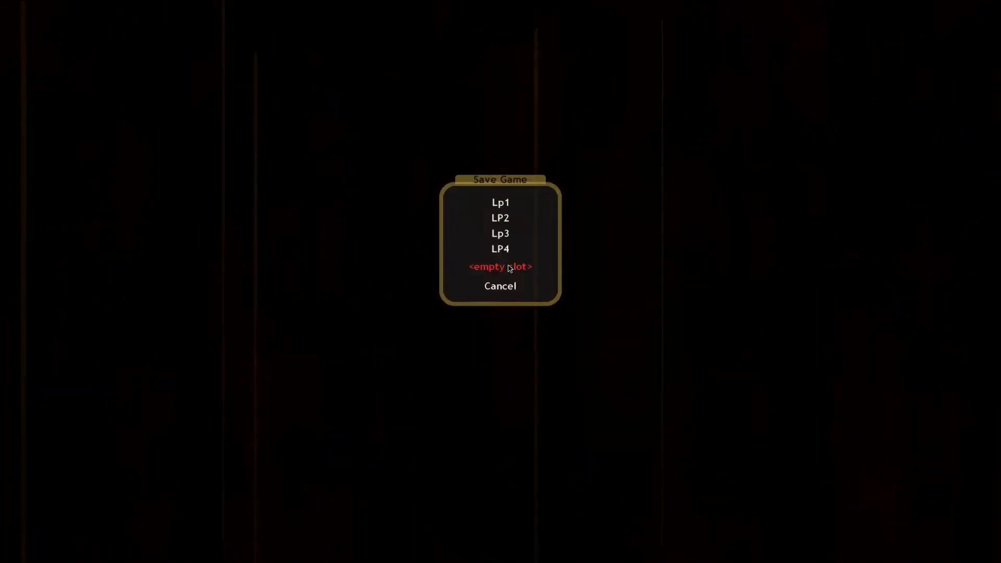
click(509, 267)
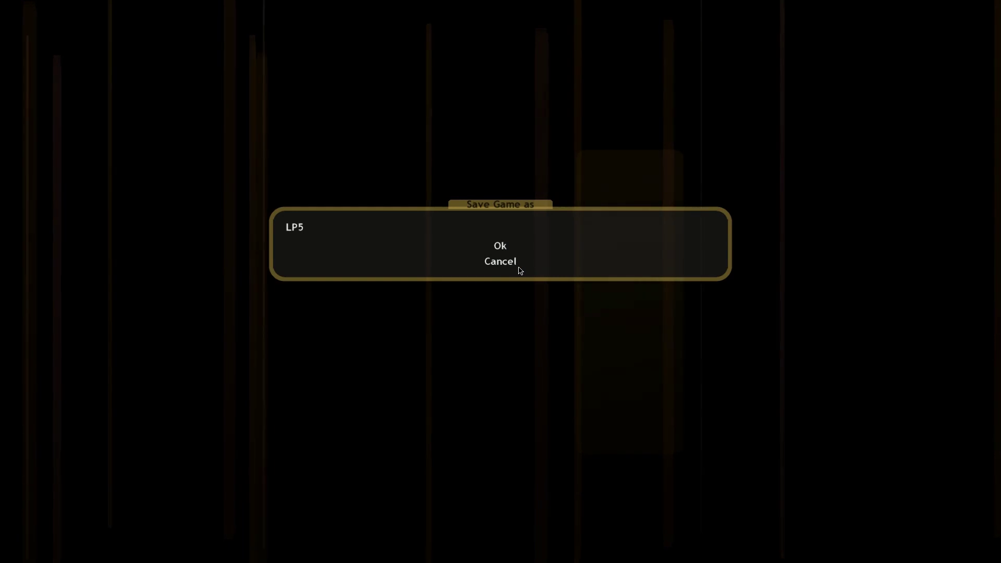